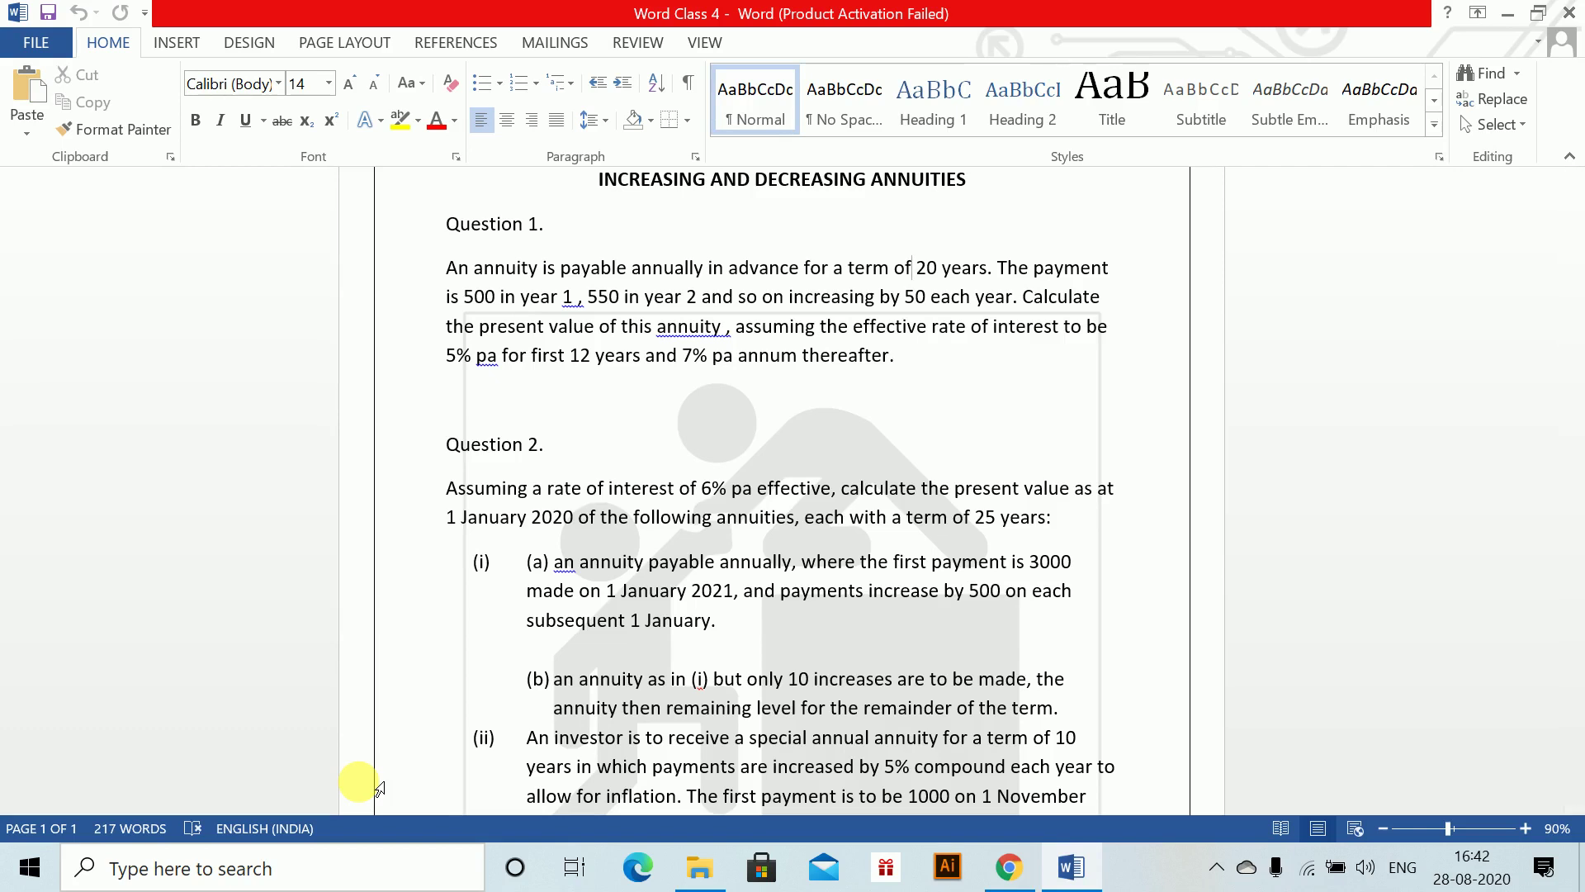
- Start a new blank document from the Question 2 annuities paper
left_click(380, 776)
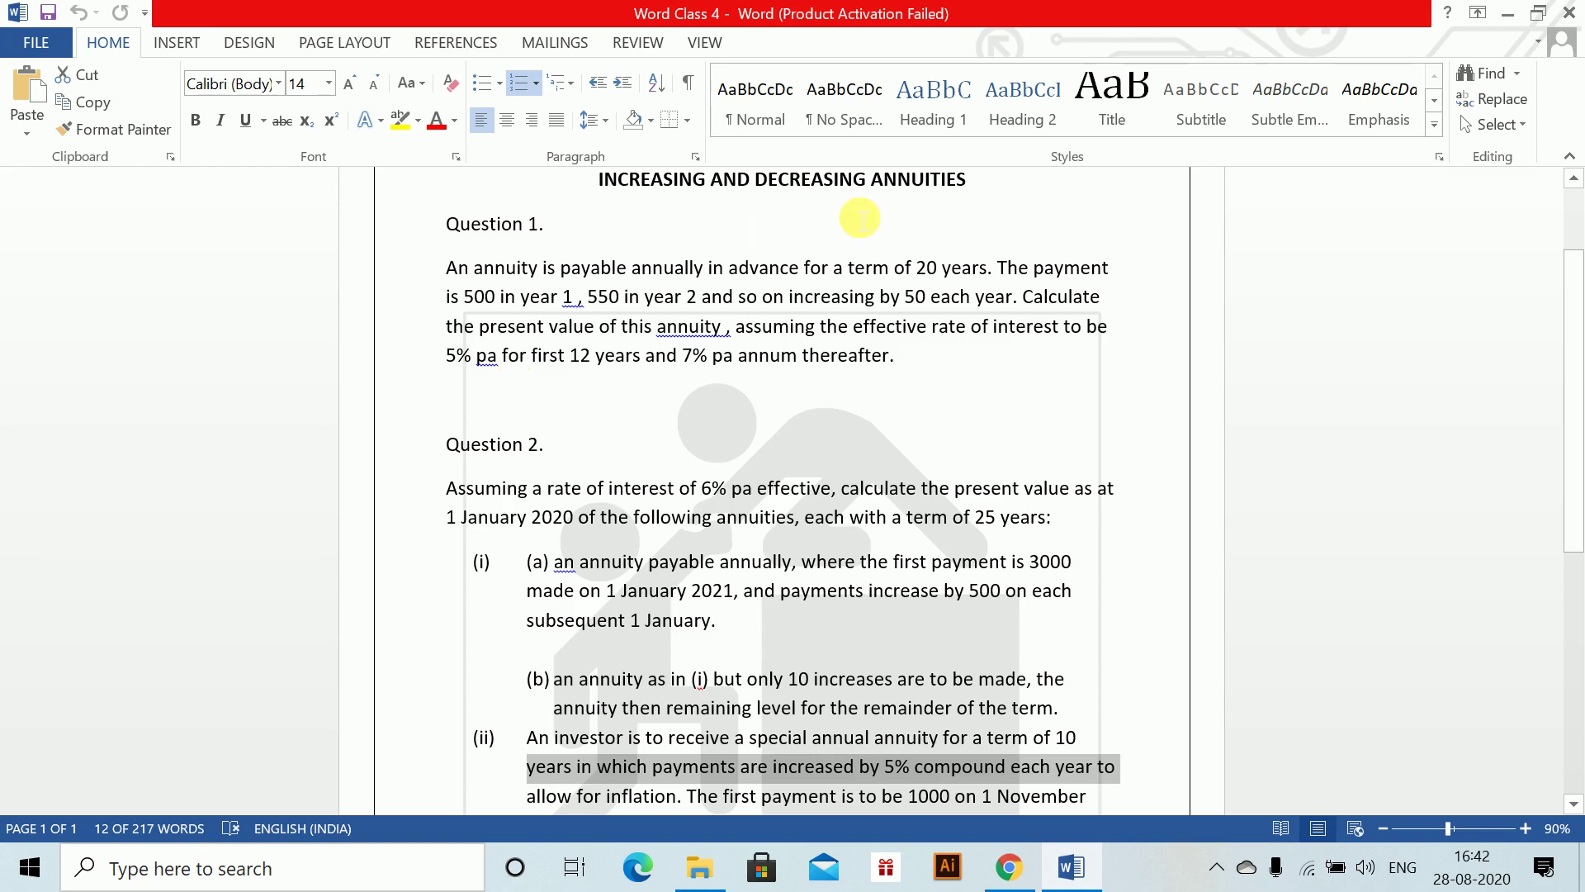
key("ctrl+n")
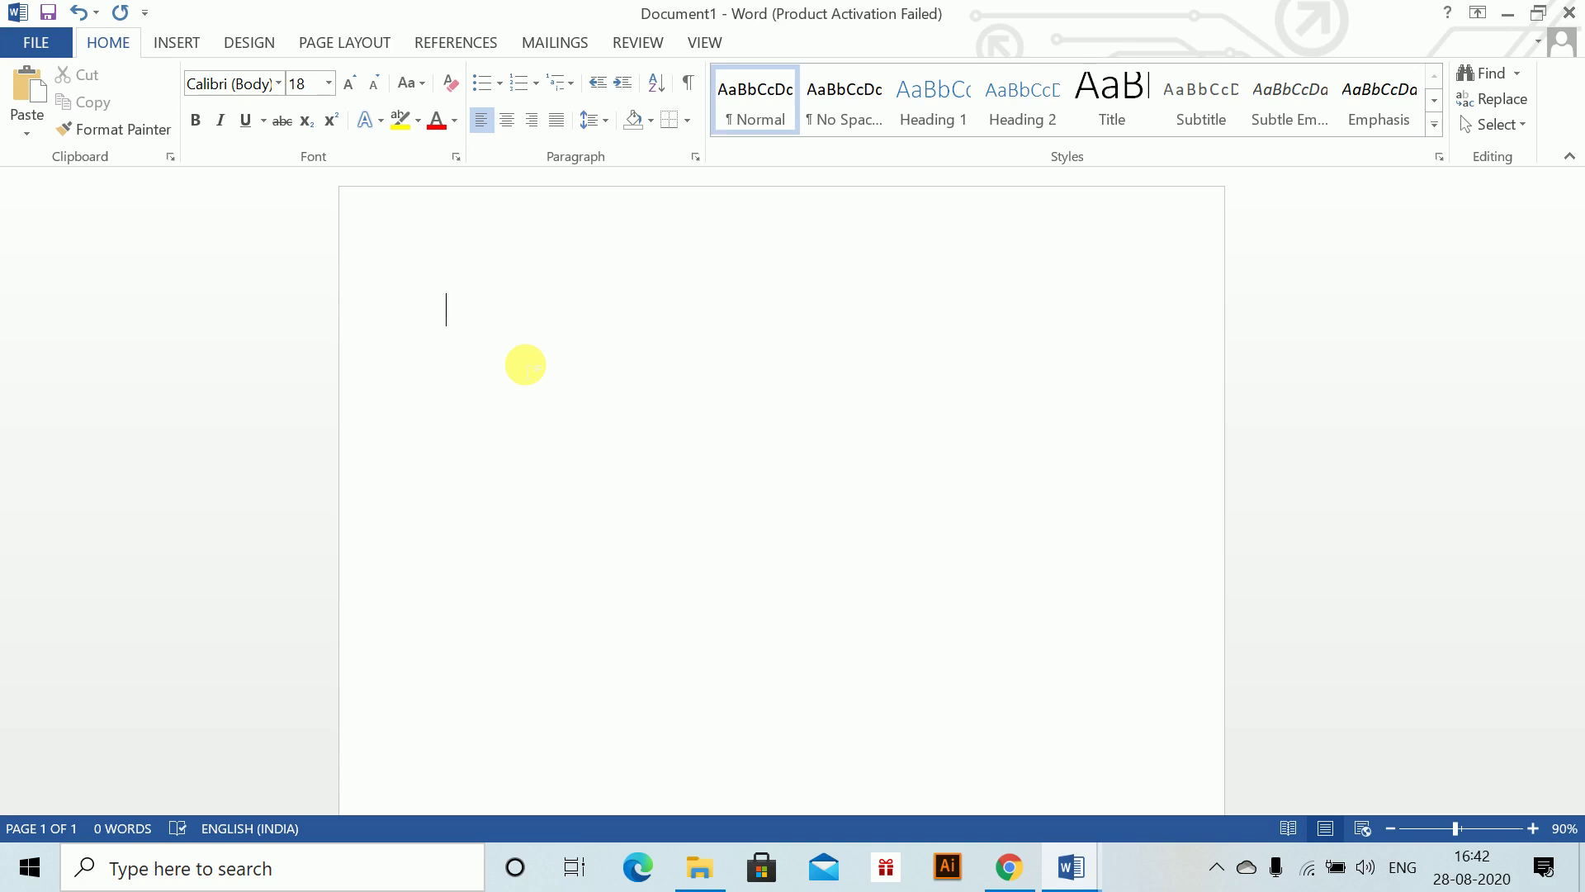
- Insert a size-14 equation and type the (Iä) increasing annuity-due symbol
key("alt+equal")
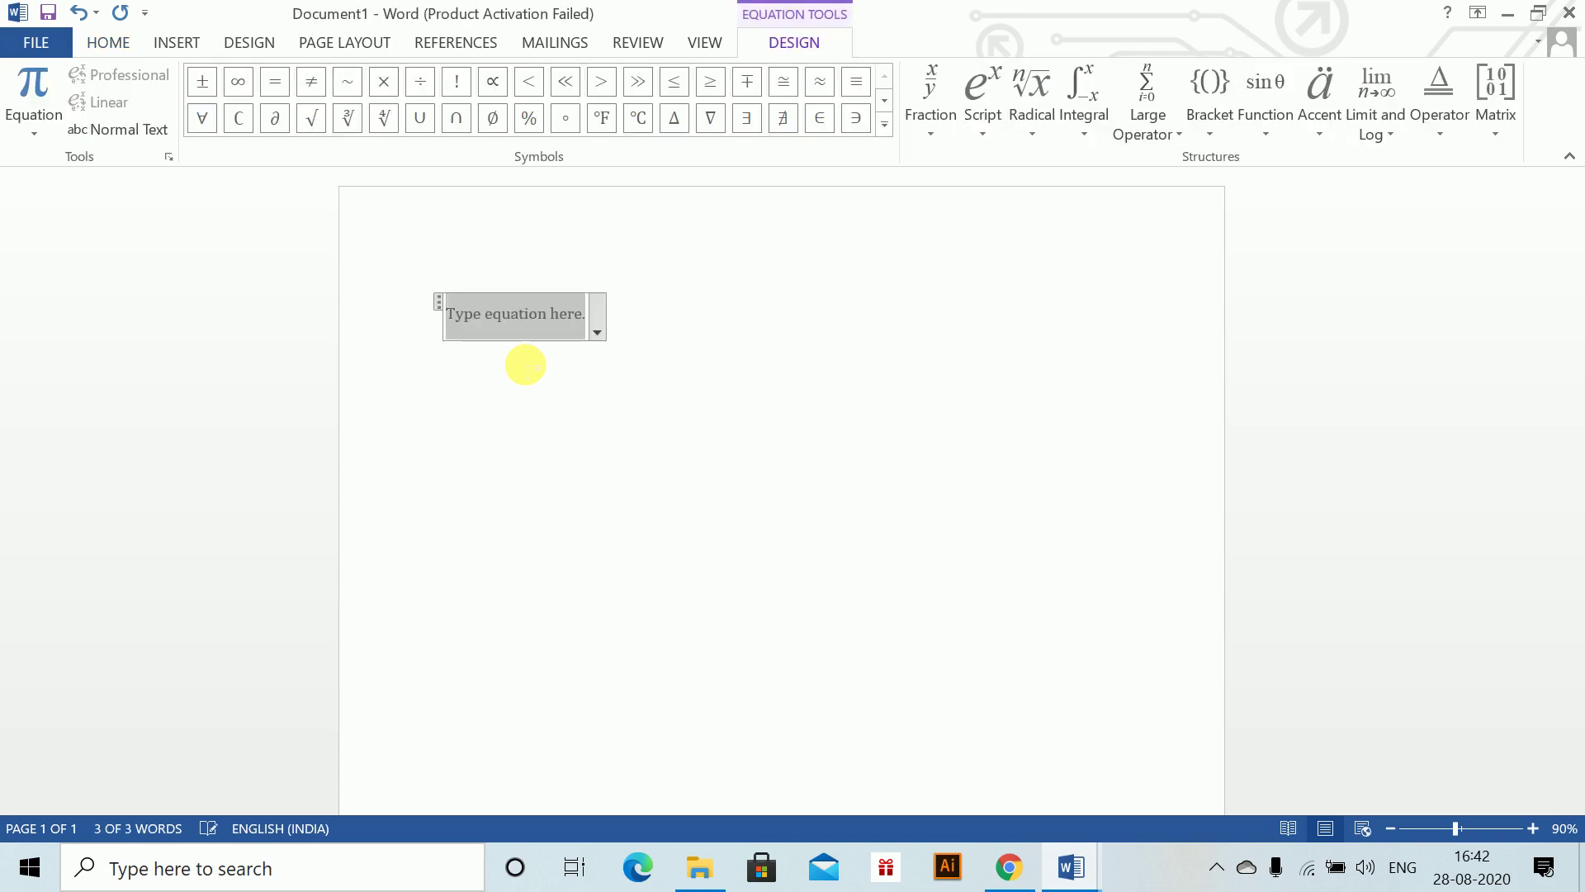
left_click(698, 322)
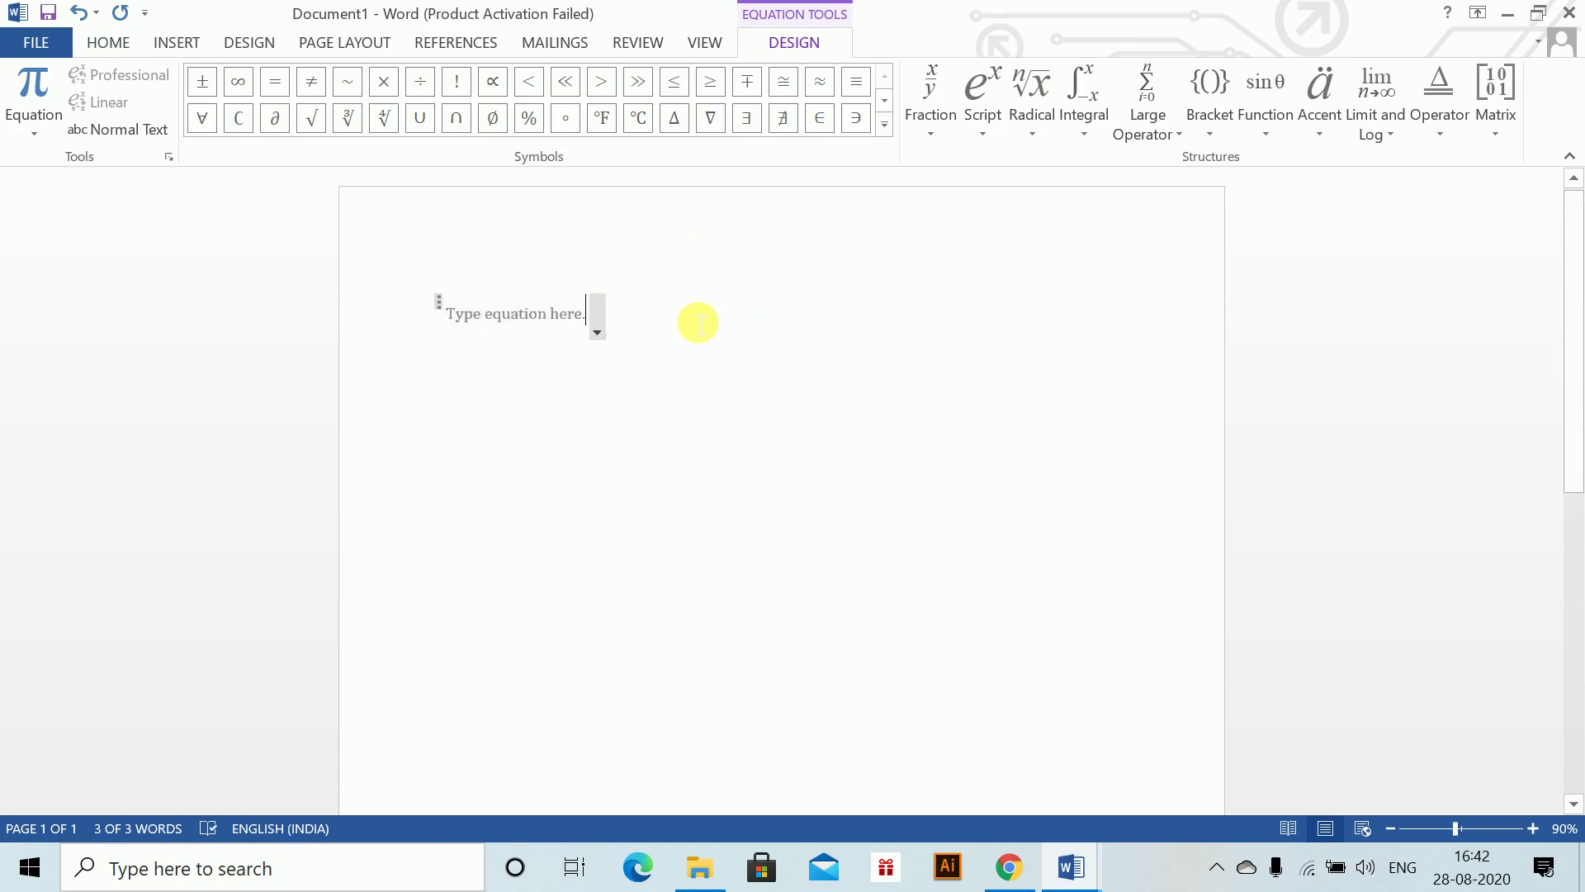
key("ctrl+shift+comma")
key("ctrl+shift+comma")
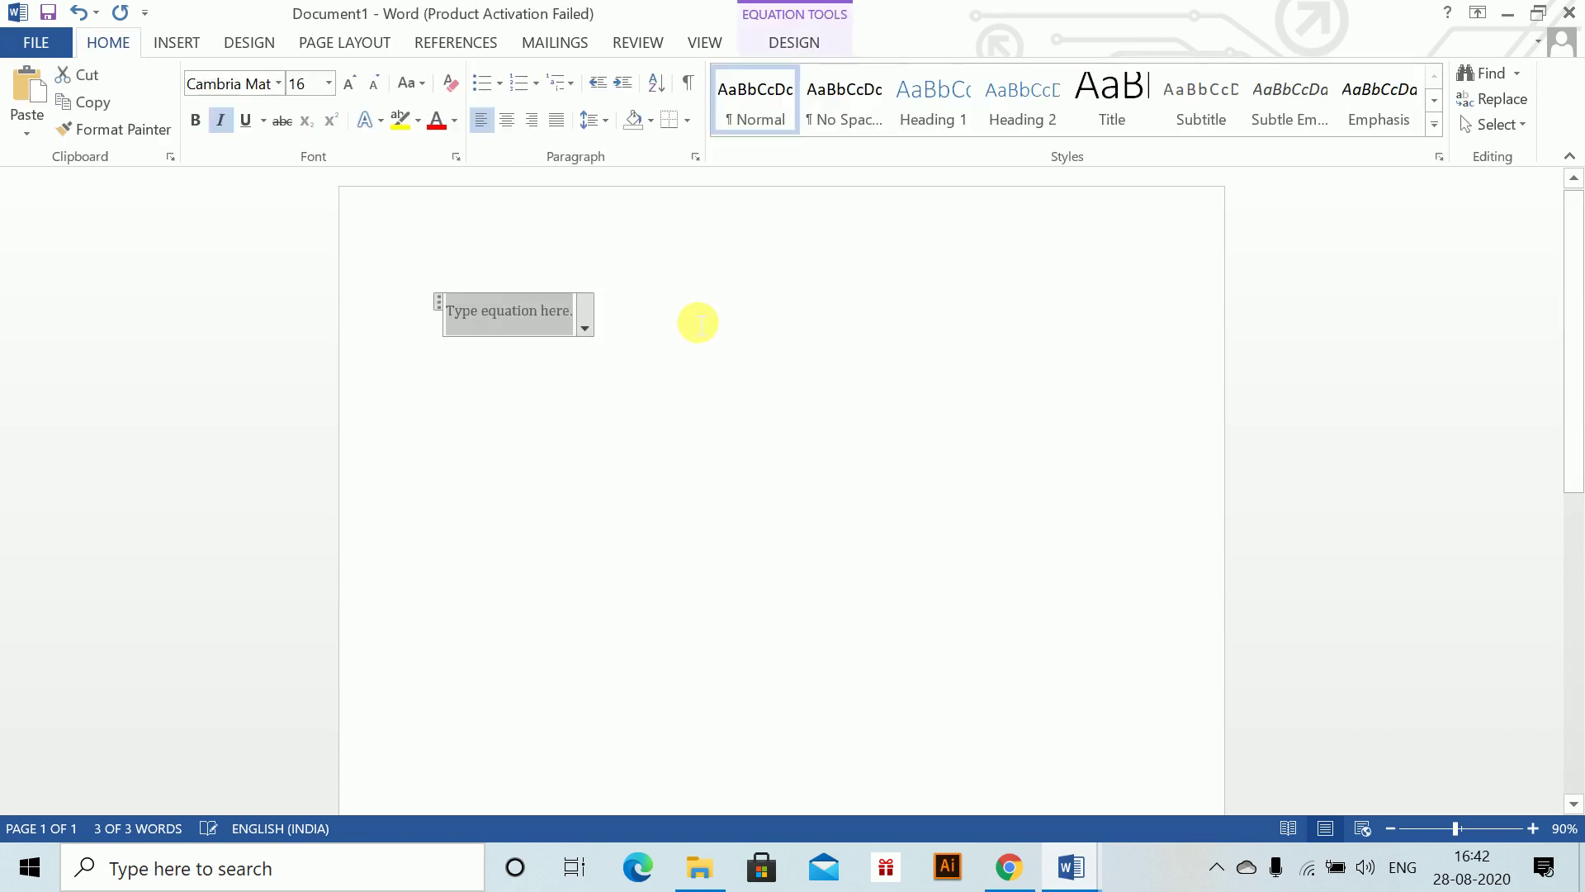
type("(IA")
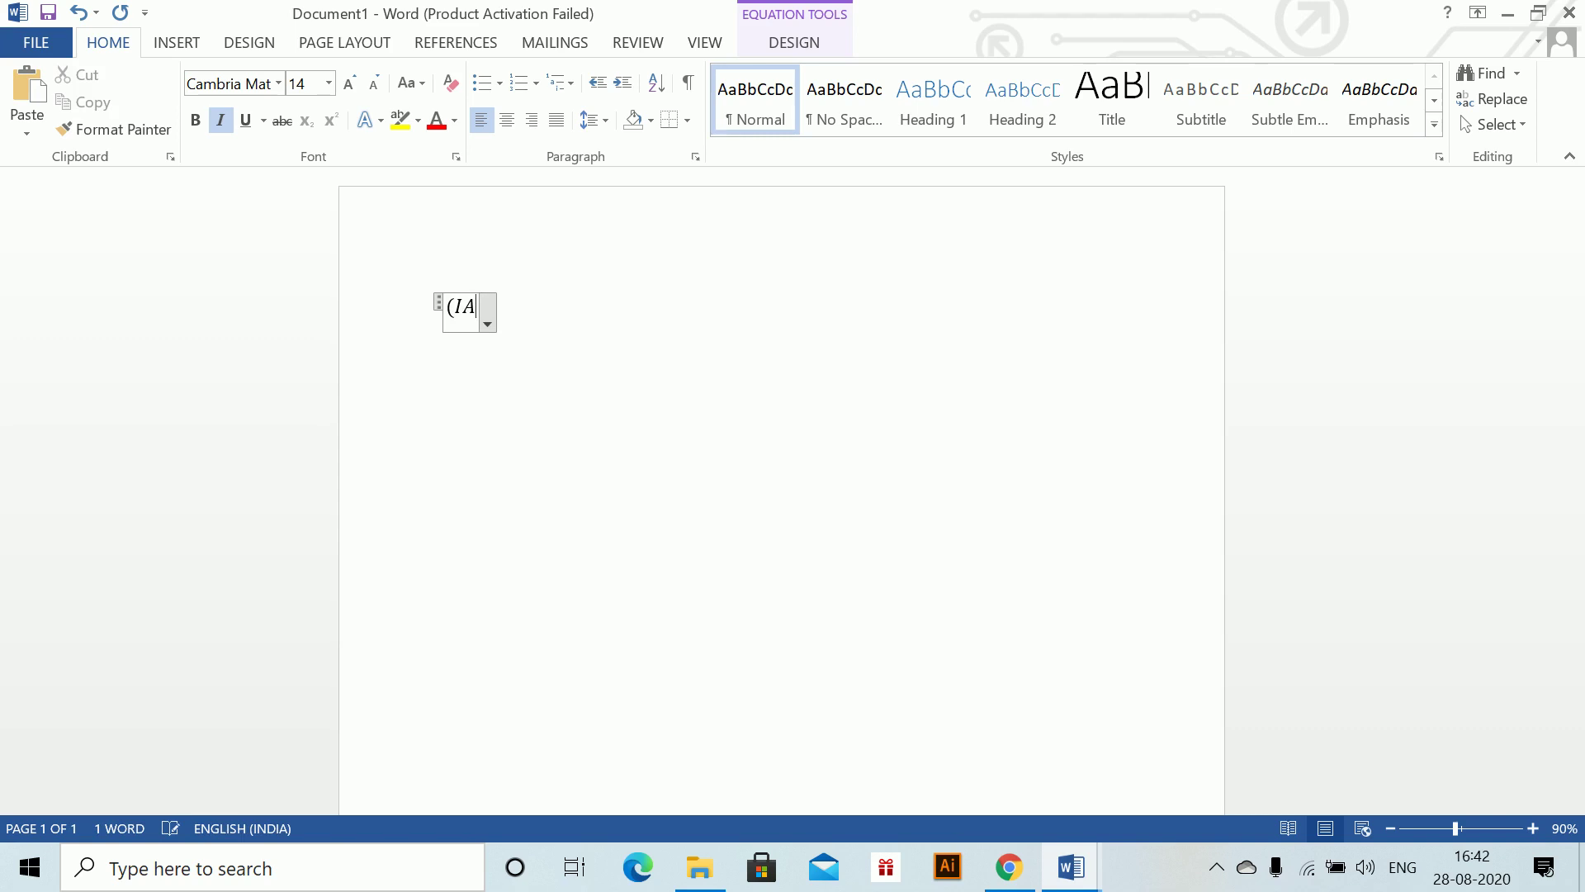
key("BackSpace")
type("a\\")
type("ddot ")
type(")")
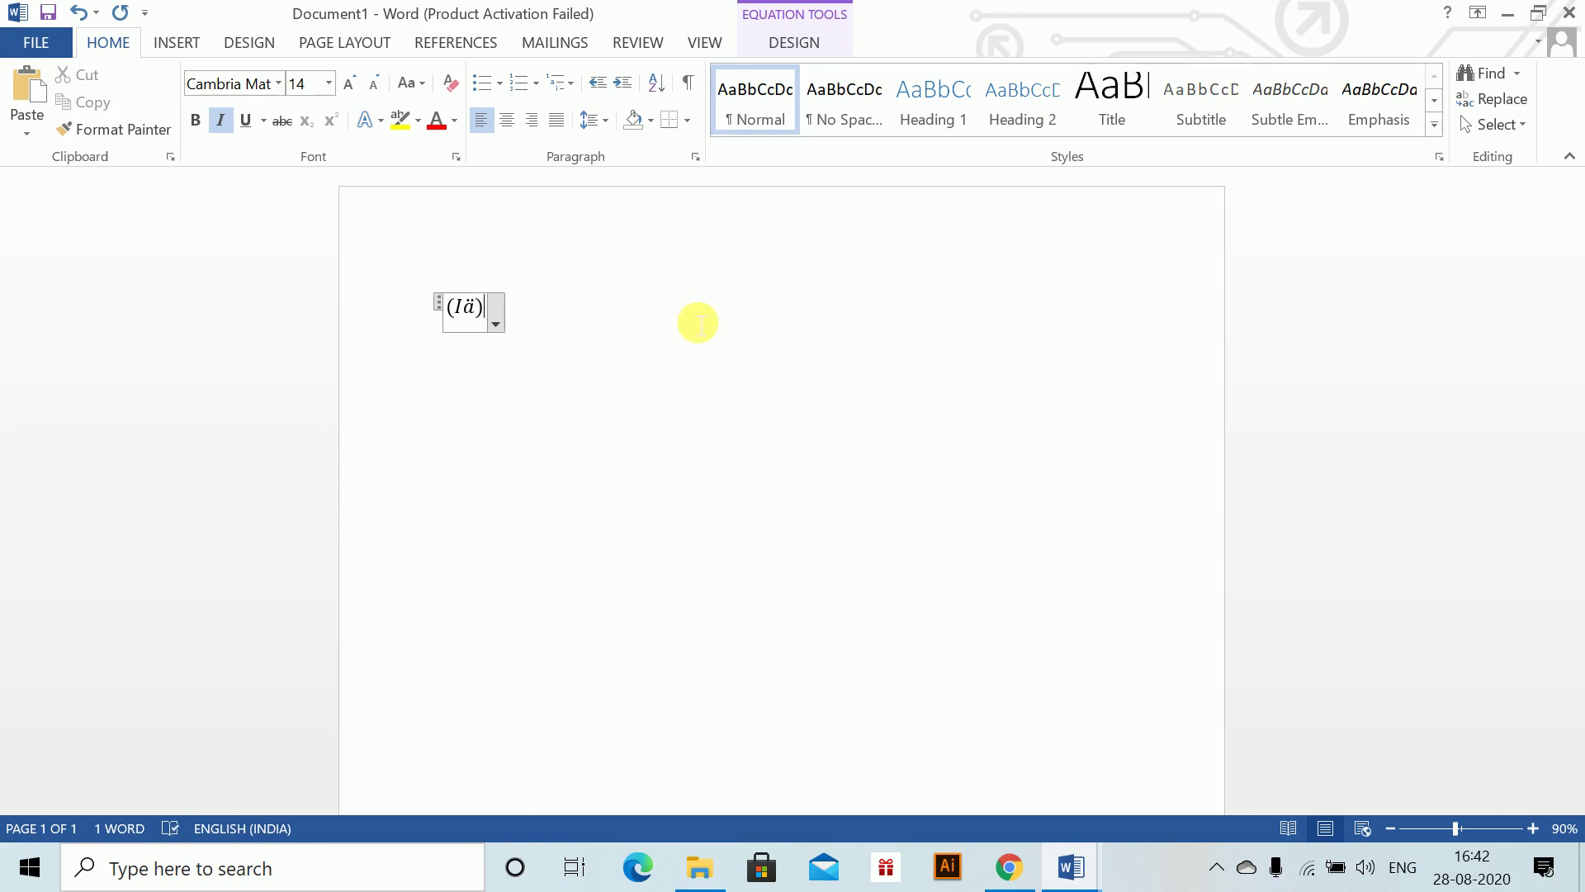
type("_12 ")
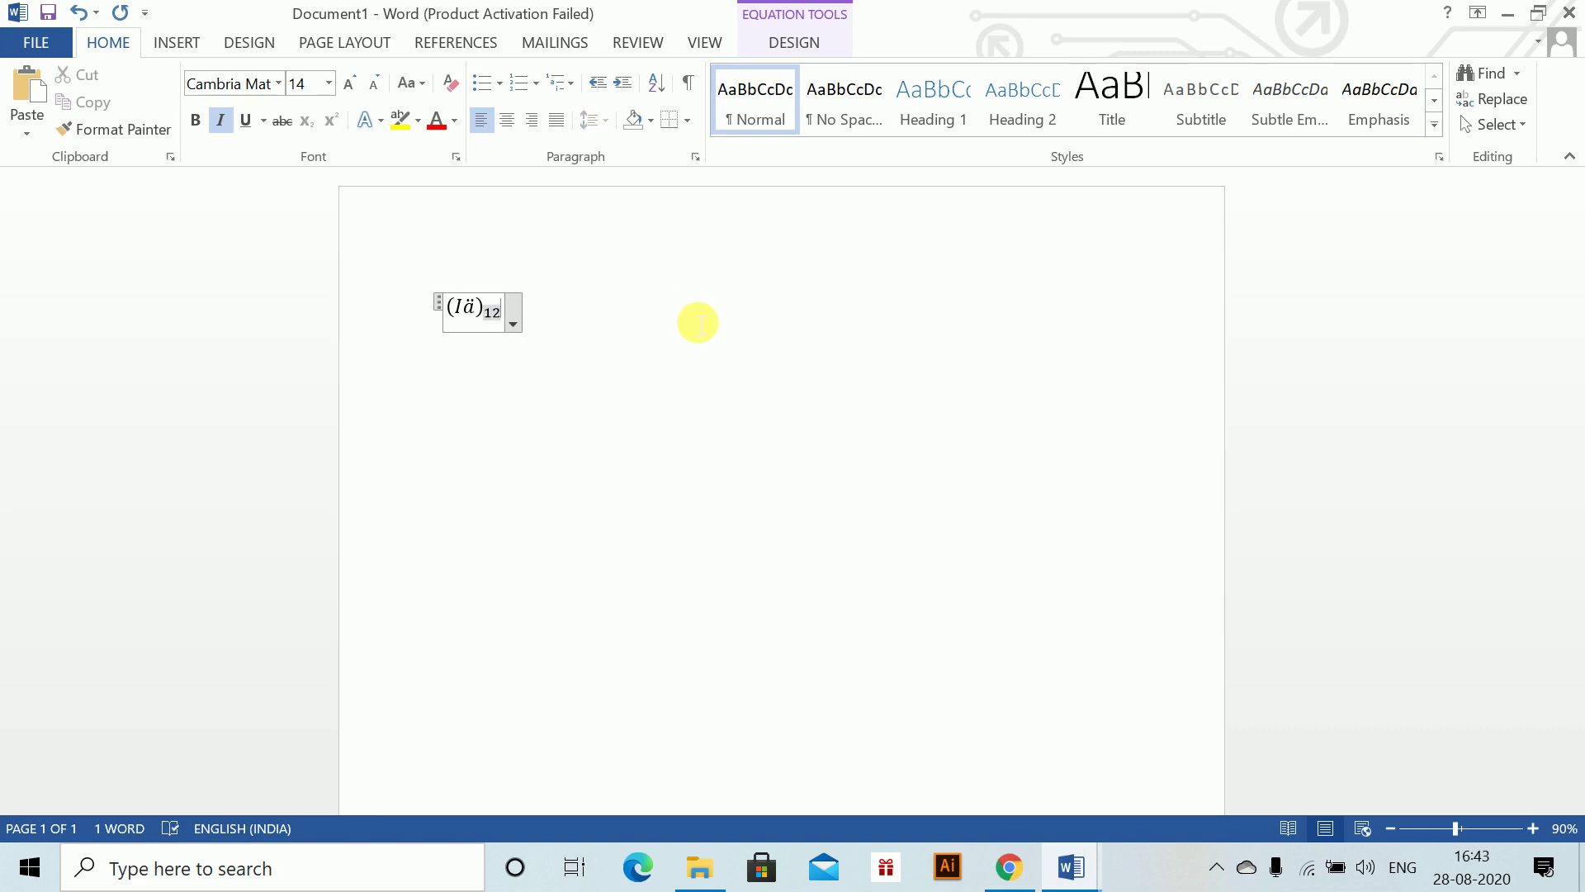
type("\\times")
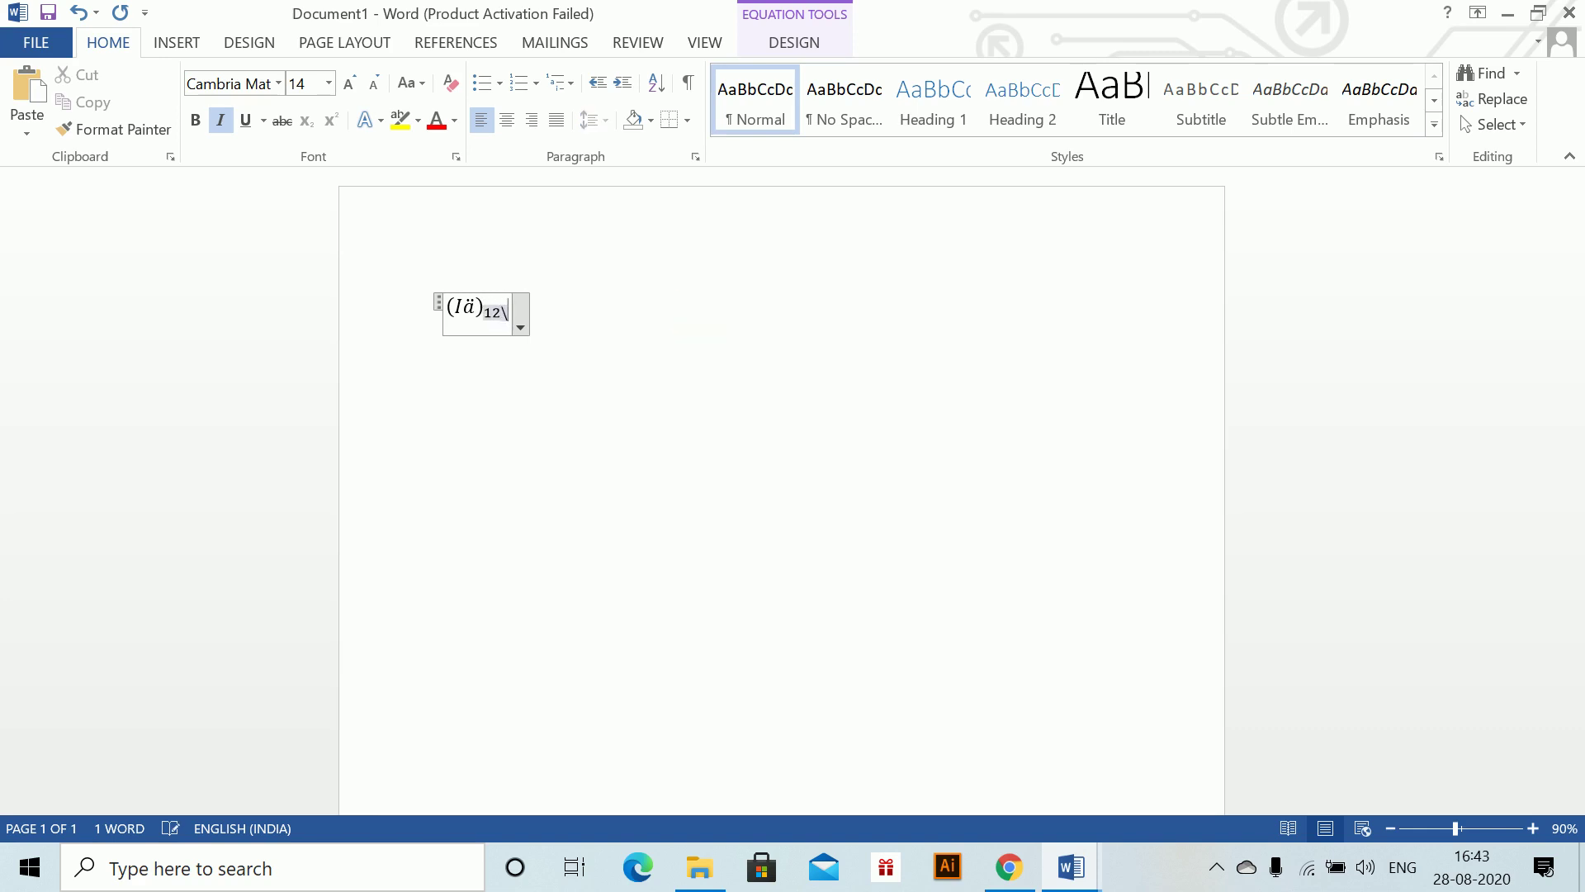
- Correct the subscript to an angle-bracketed n and return to the main line
key("BackSpace")
key("BackSpace")
key("BackSpace")
key("BackSpace")
key("BackSpace")
key("BackSpace")
key("Left")
key("Left")
type("(")
key("Right")
key("Right")
type(")")
type("\\mmat")
key("ctrl+z")
key("ctrl+z")
key("ctrl+z")
type("n")
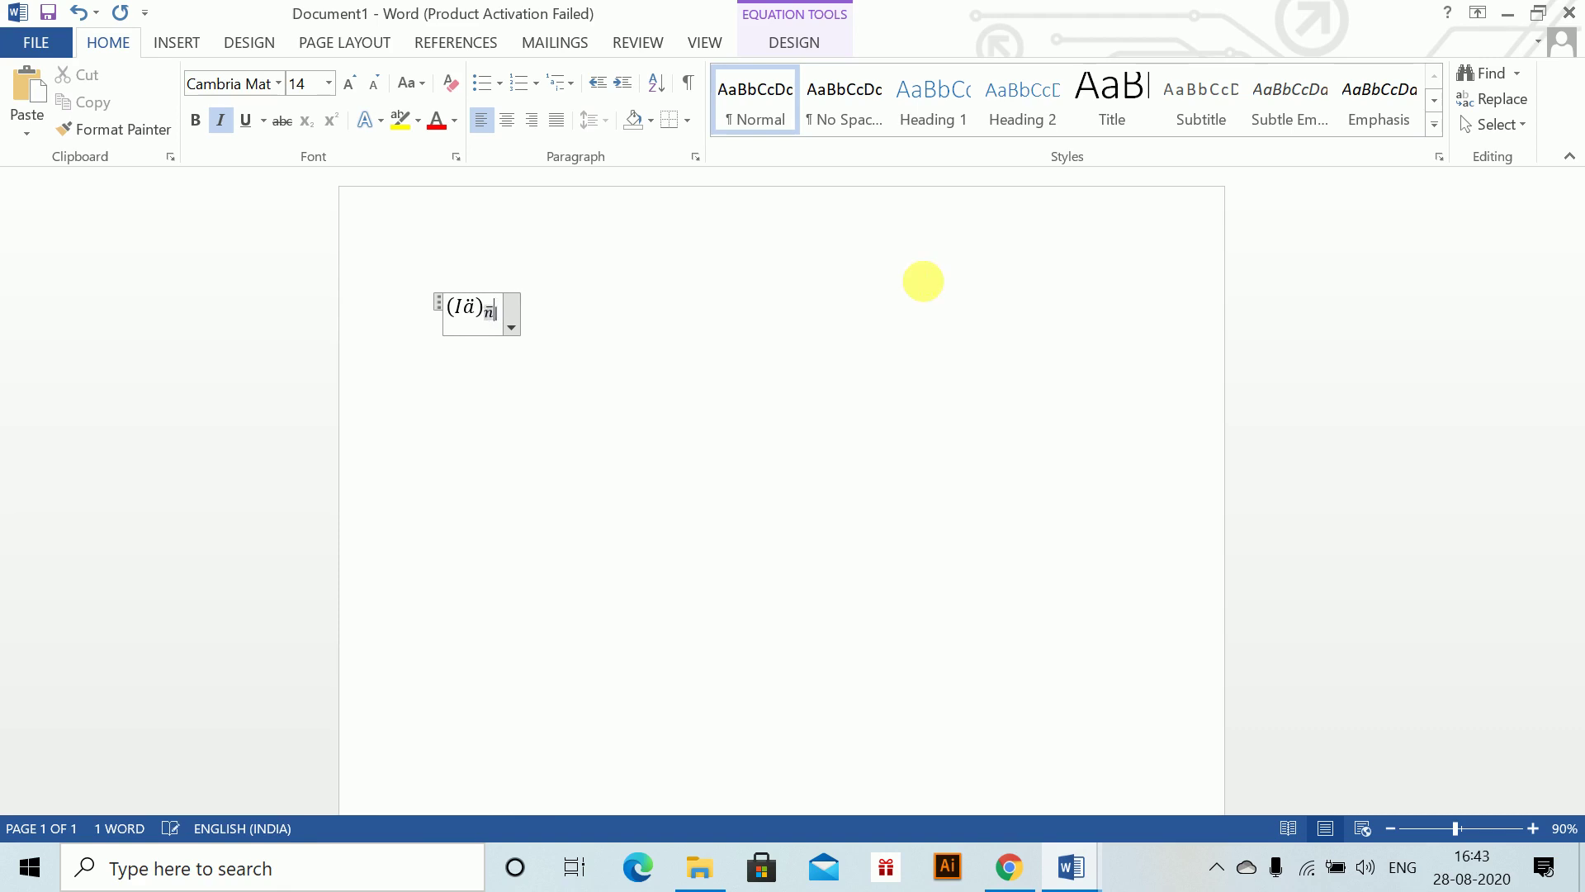
key("Right")
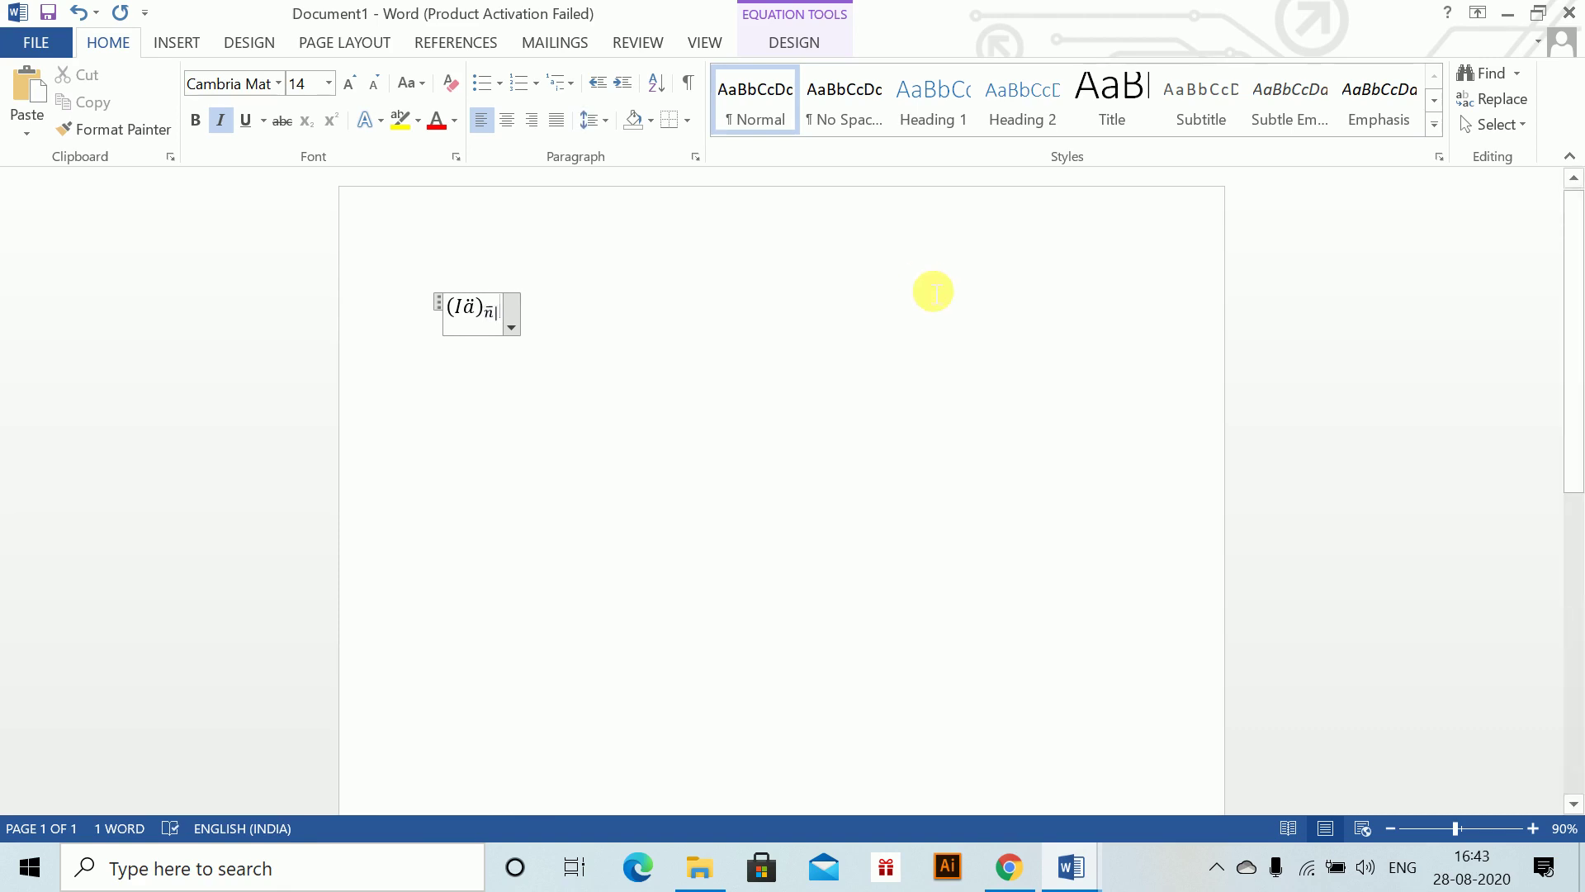
- Save the (Iä) equation to a new 'Actuarial' category, set to insert content only
left_click(509, 325)
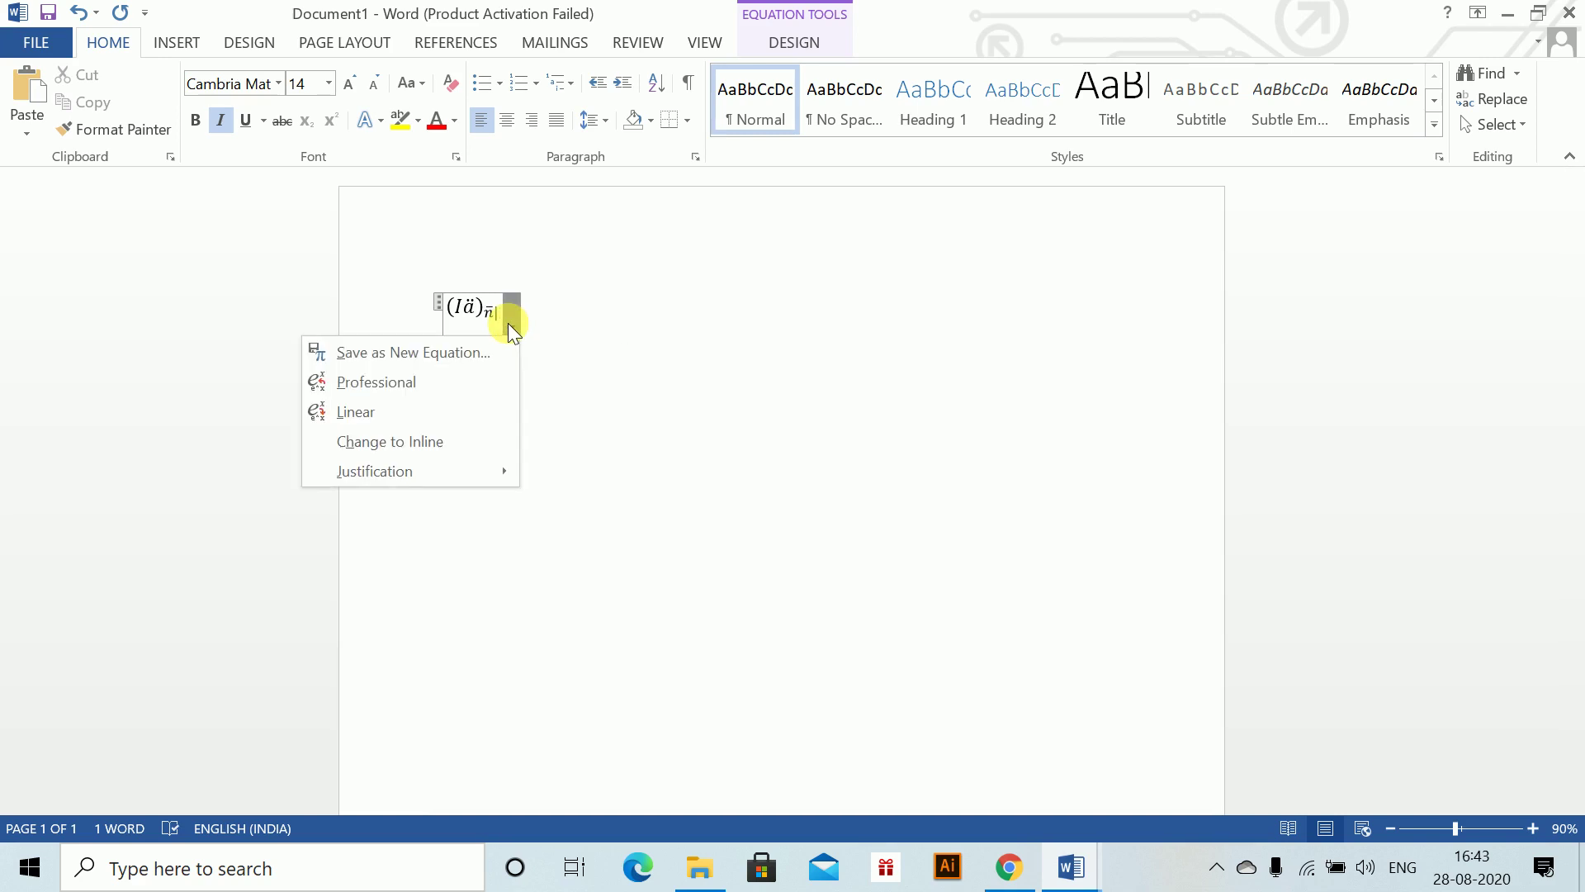
left_click(449, 355)
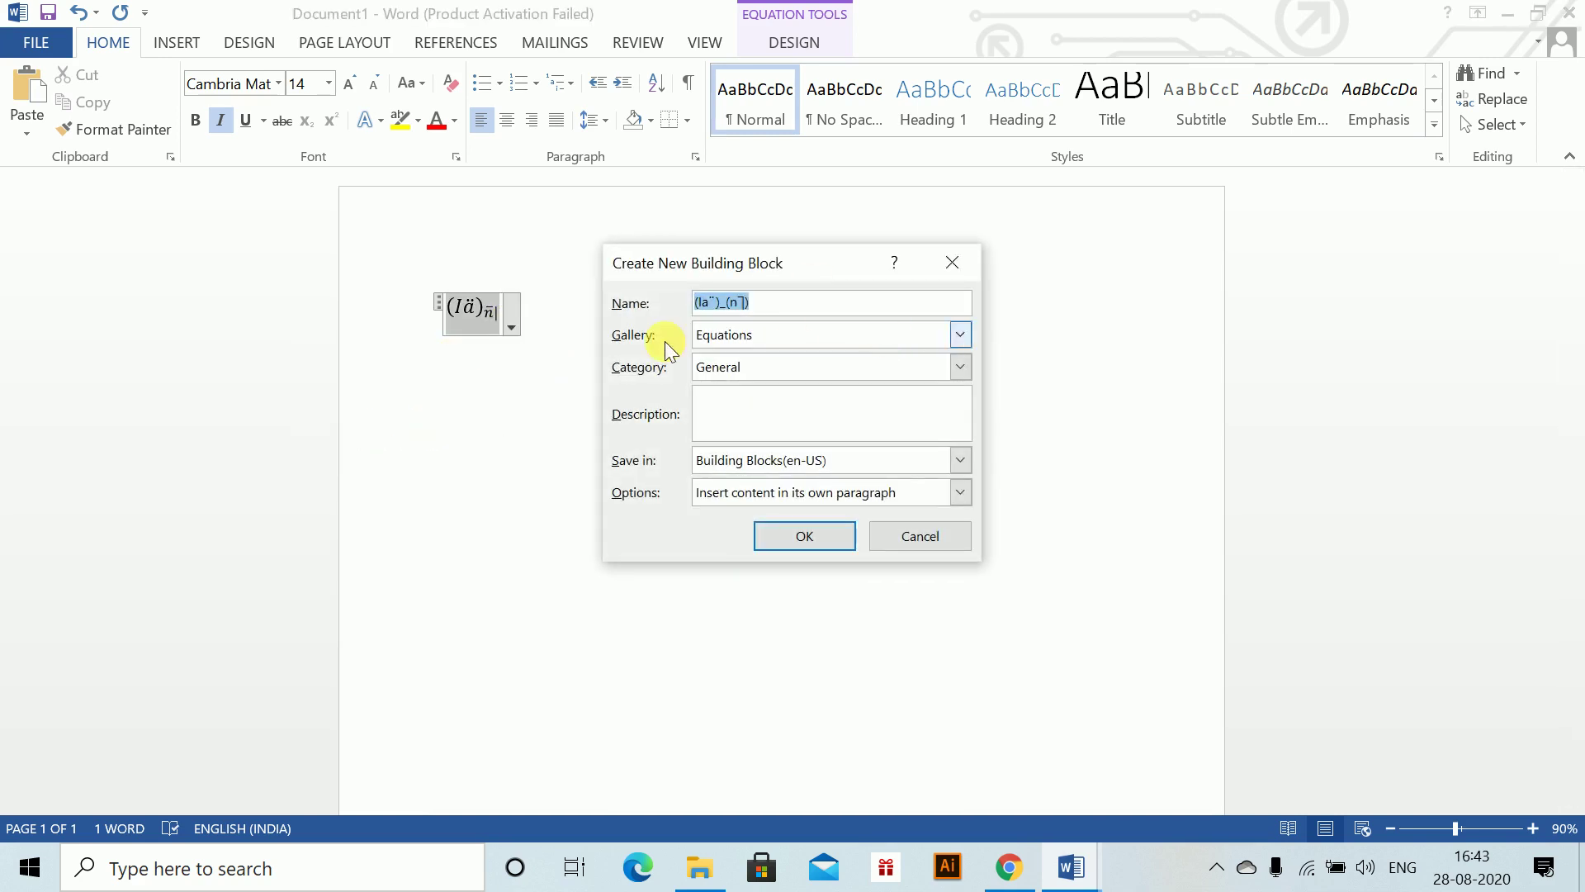
left_click(715, 369)
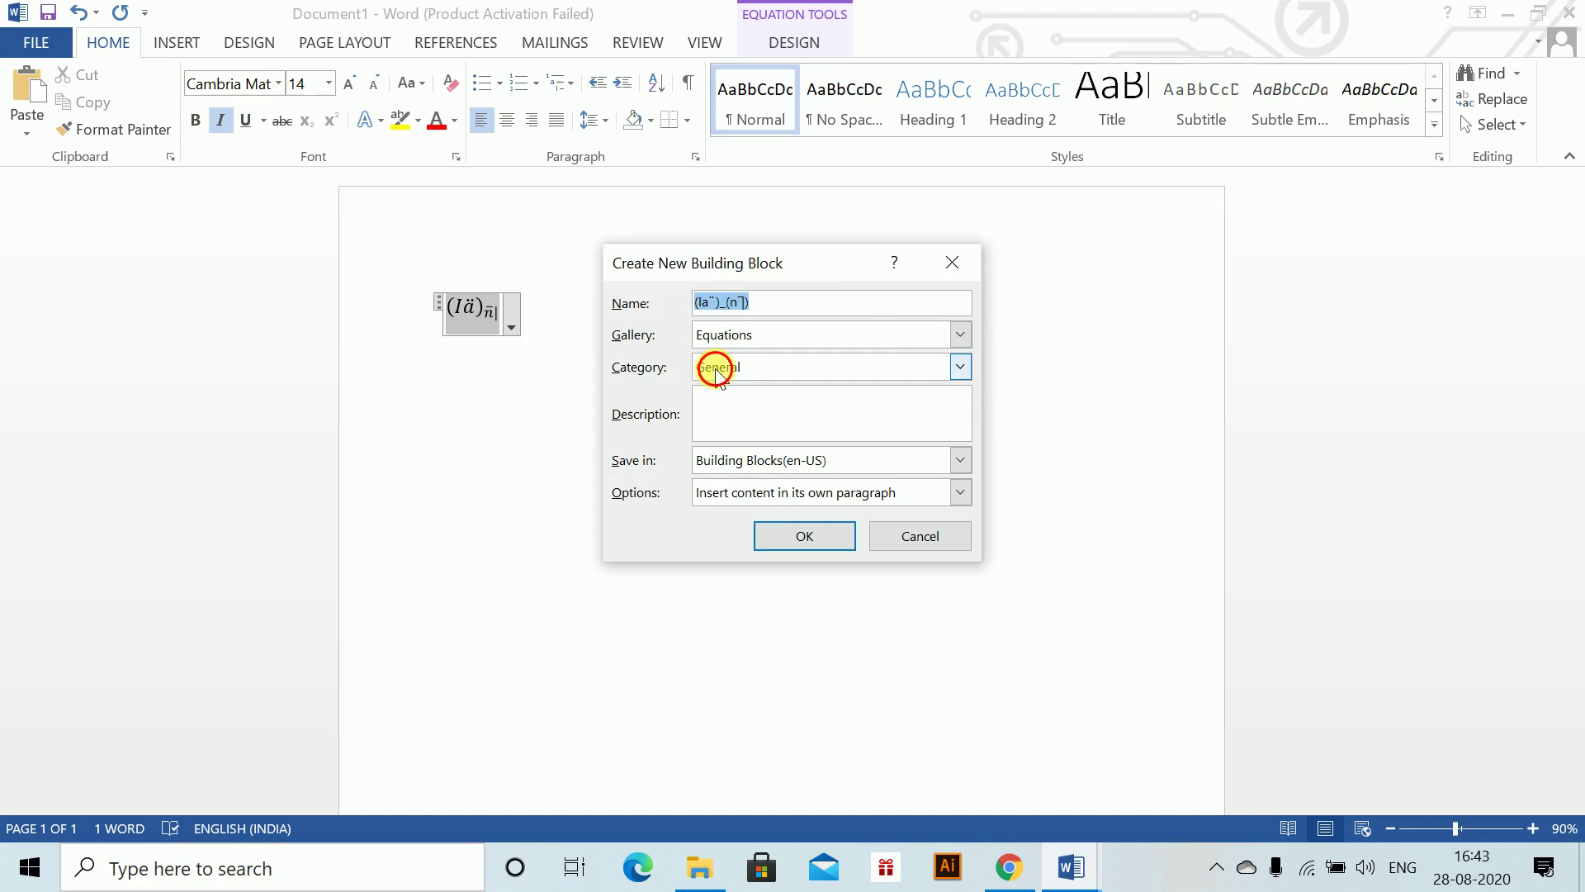
left_click(717, 400)
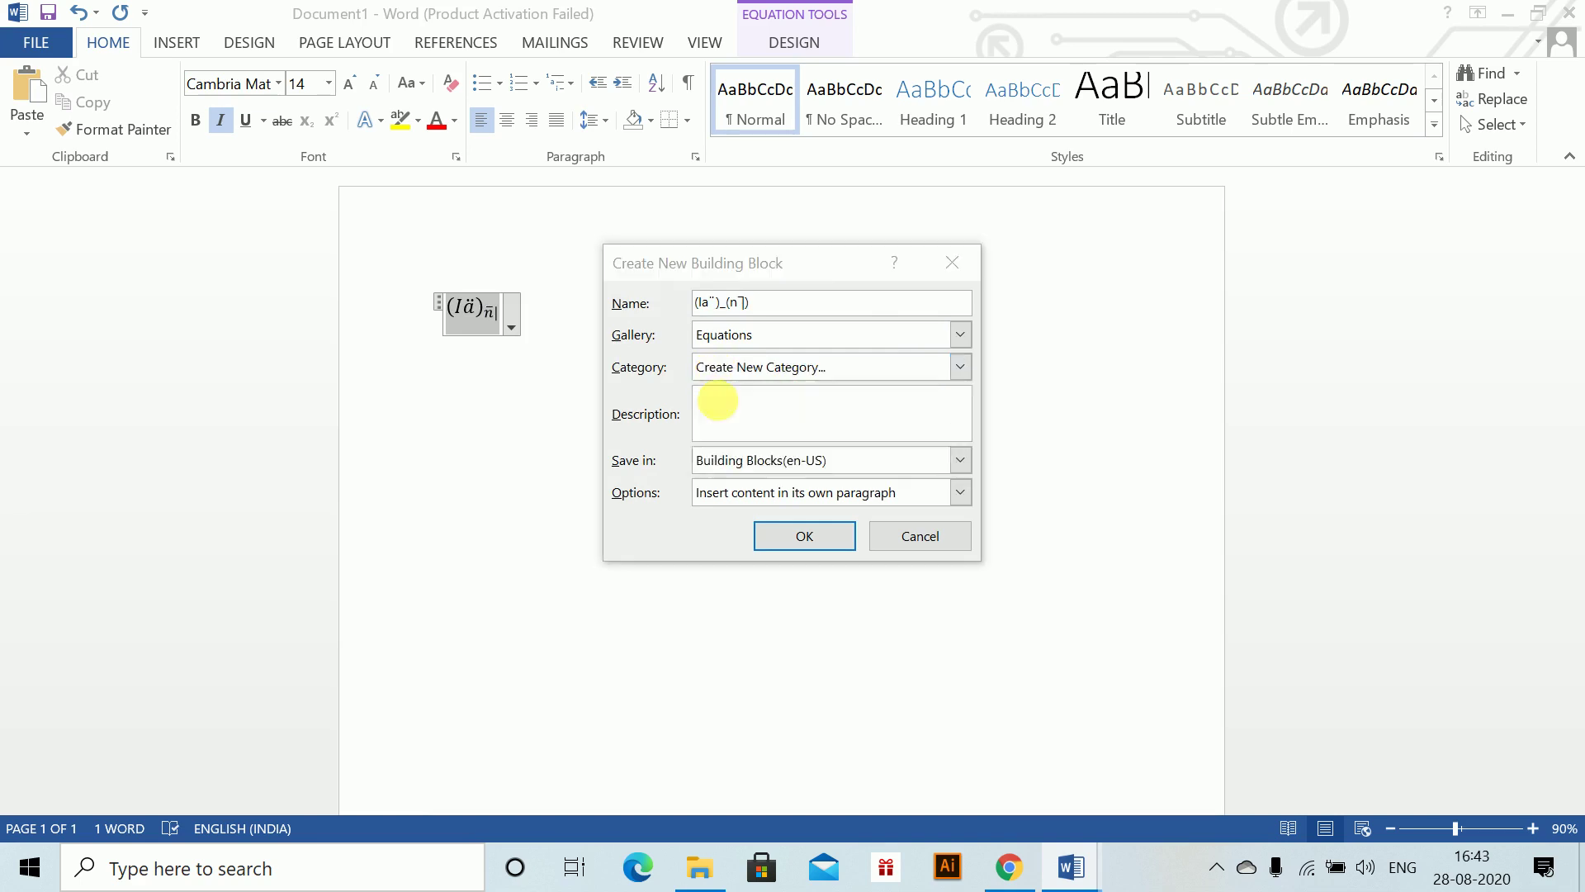
type("Actuar")
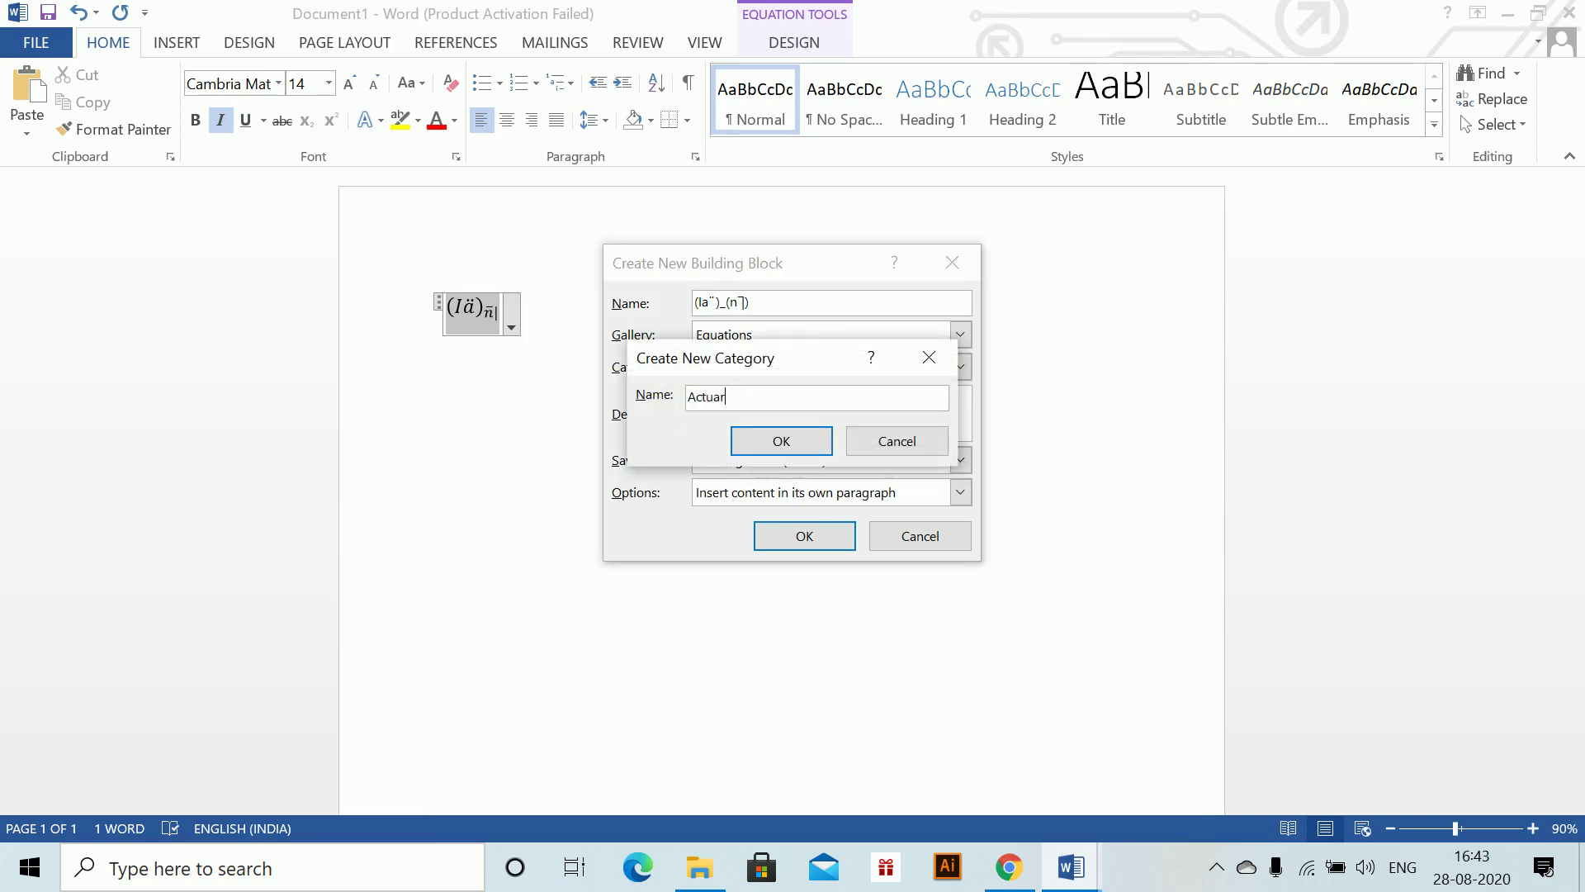
type("ial")
left_click(782, 441)
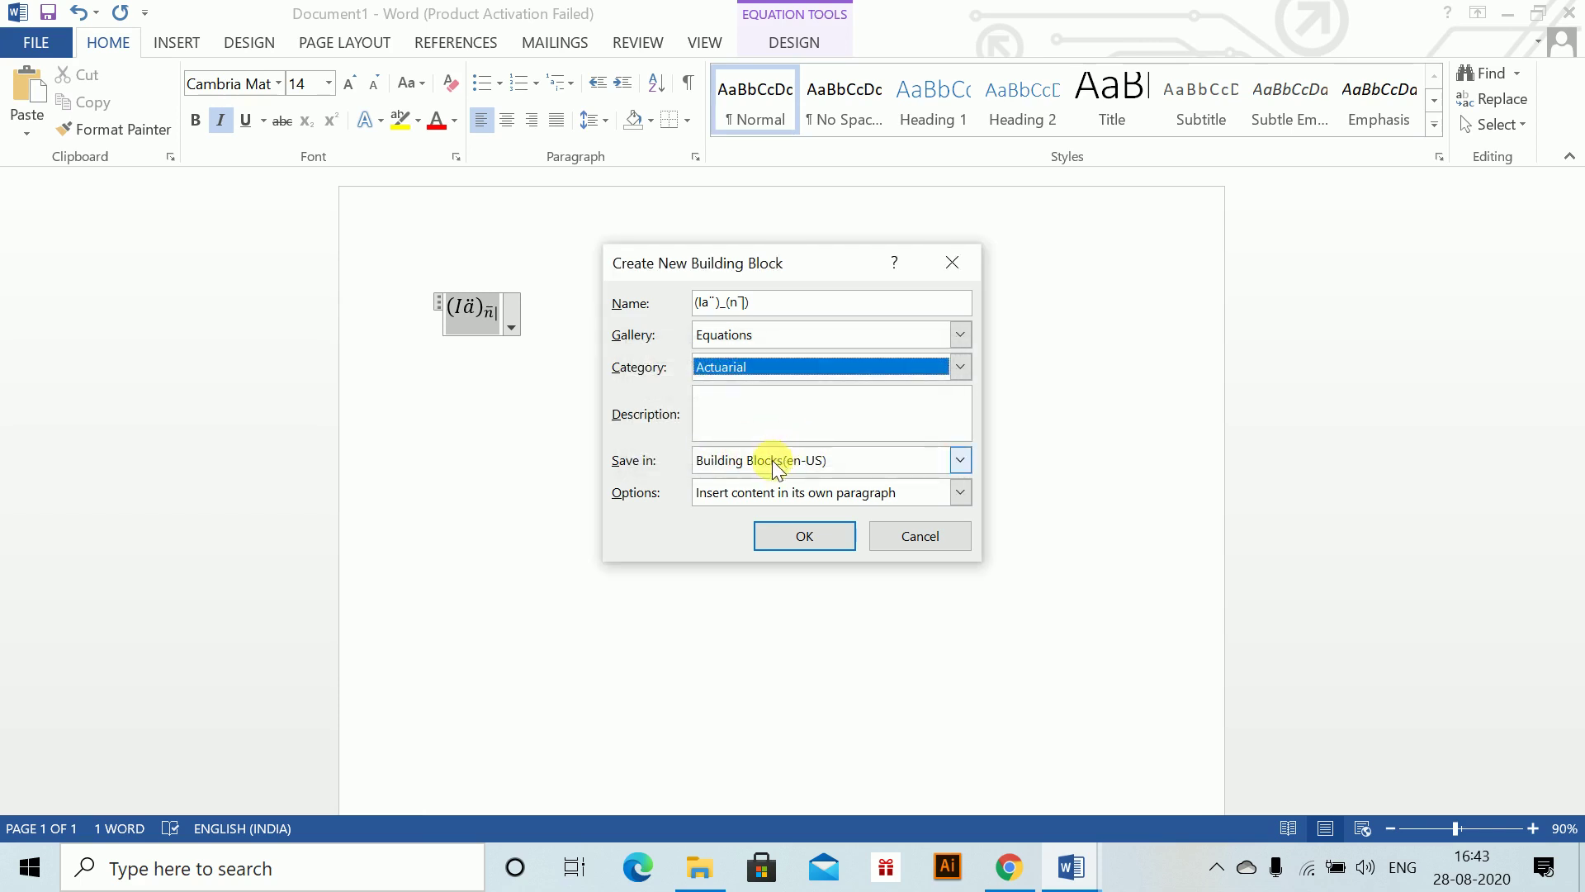
left_click(729, 496)
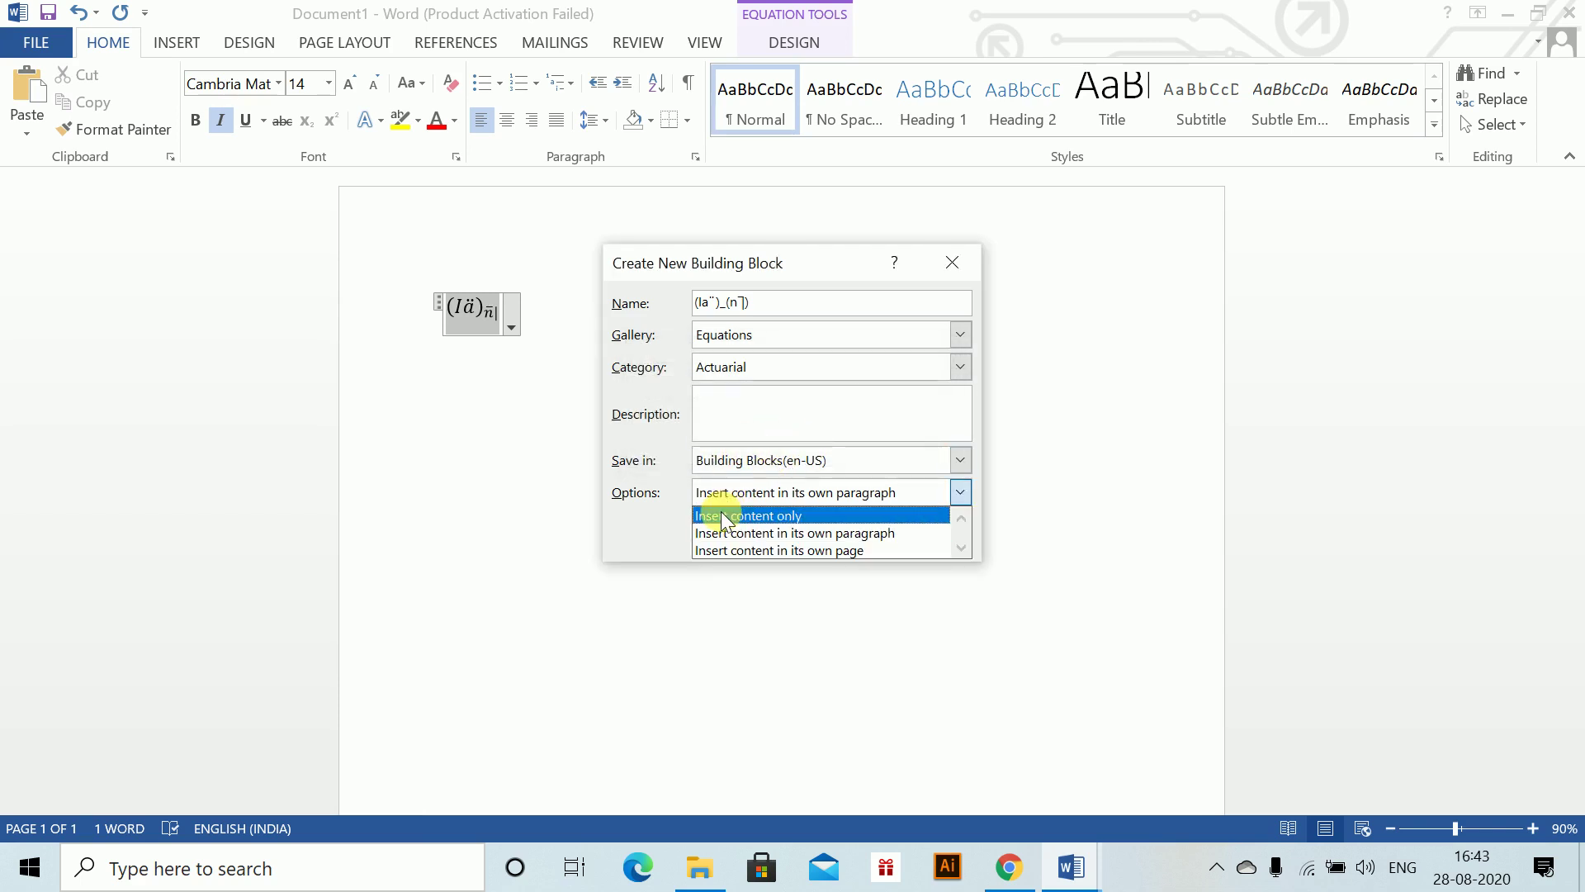
left_click(721, 513)
left_click(805, 537)
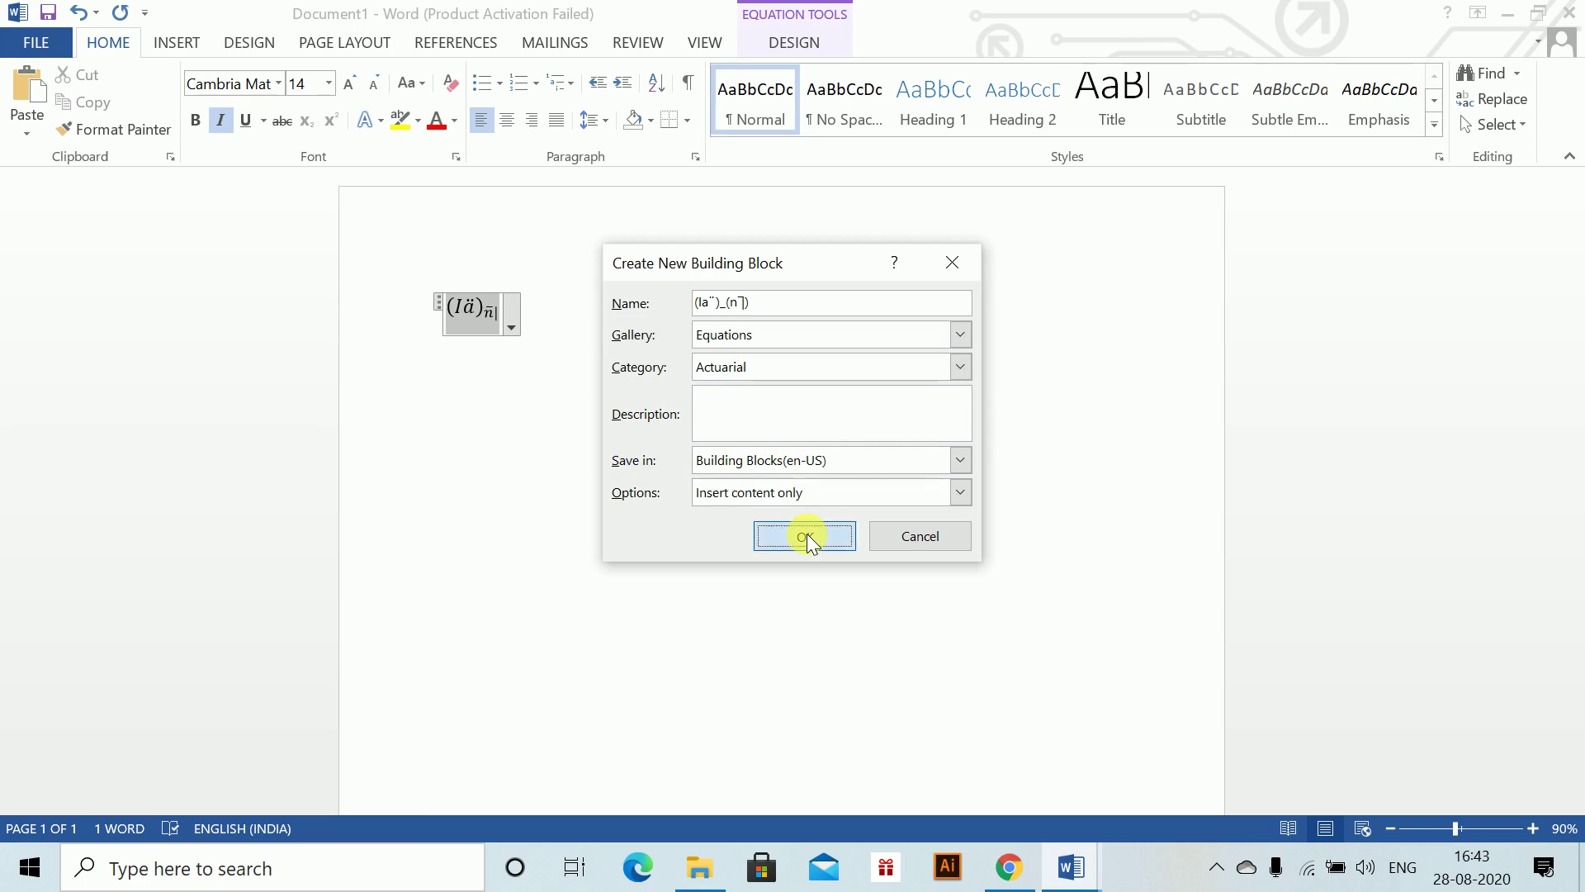
- Add a second, smaller equation (Ia) with angle-bracket subscript n below the first
left_click(567, 322)
key("Return")
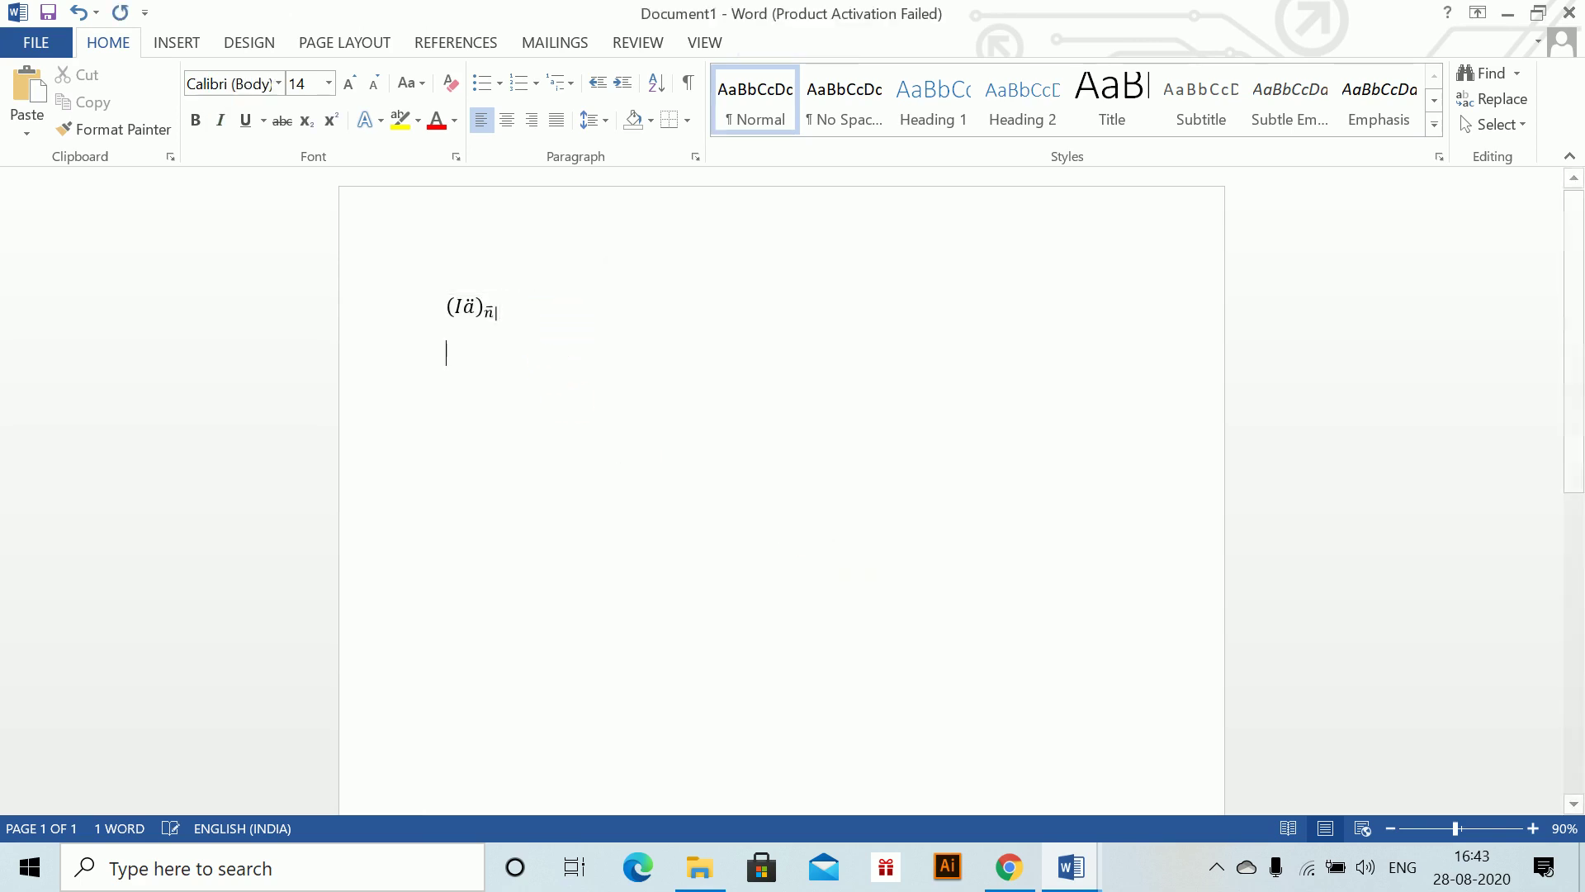
key("Up")
key("Down")
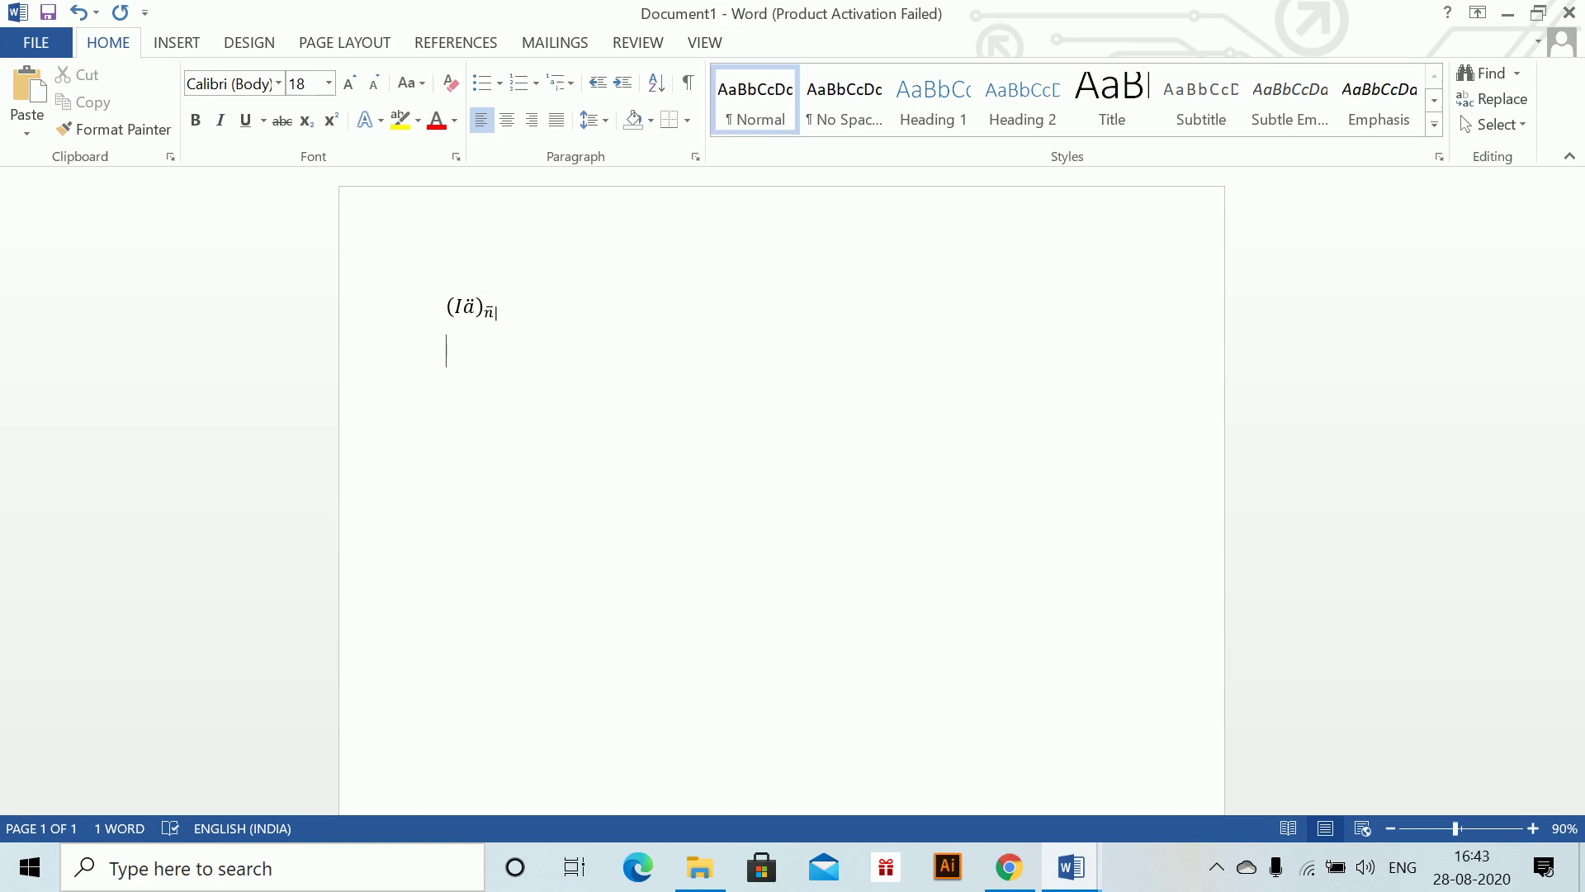
key("alt+equal")
type("I")
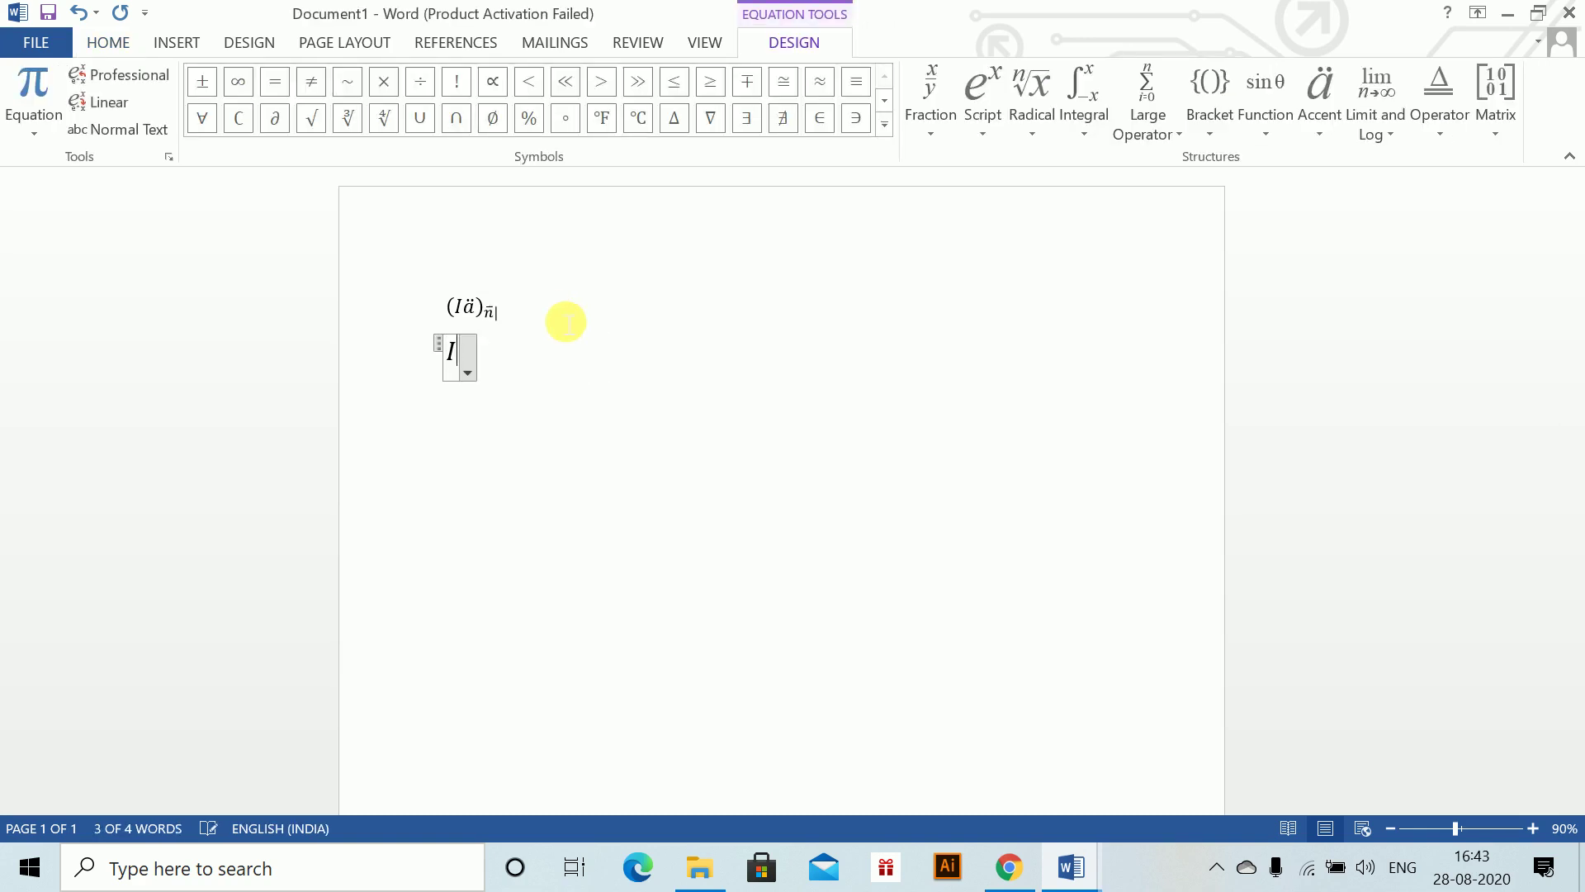
key("BackSpace")
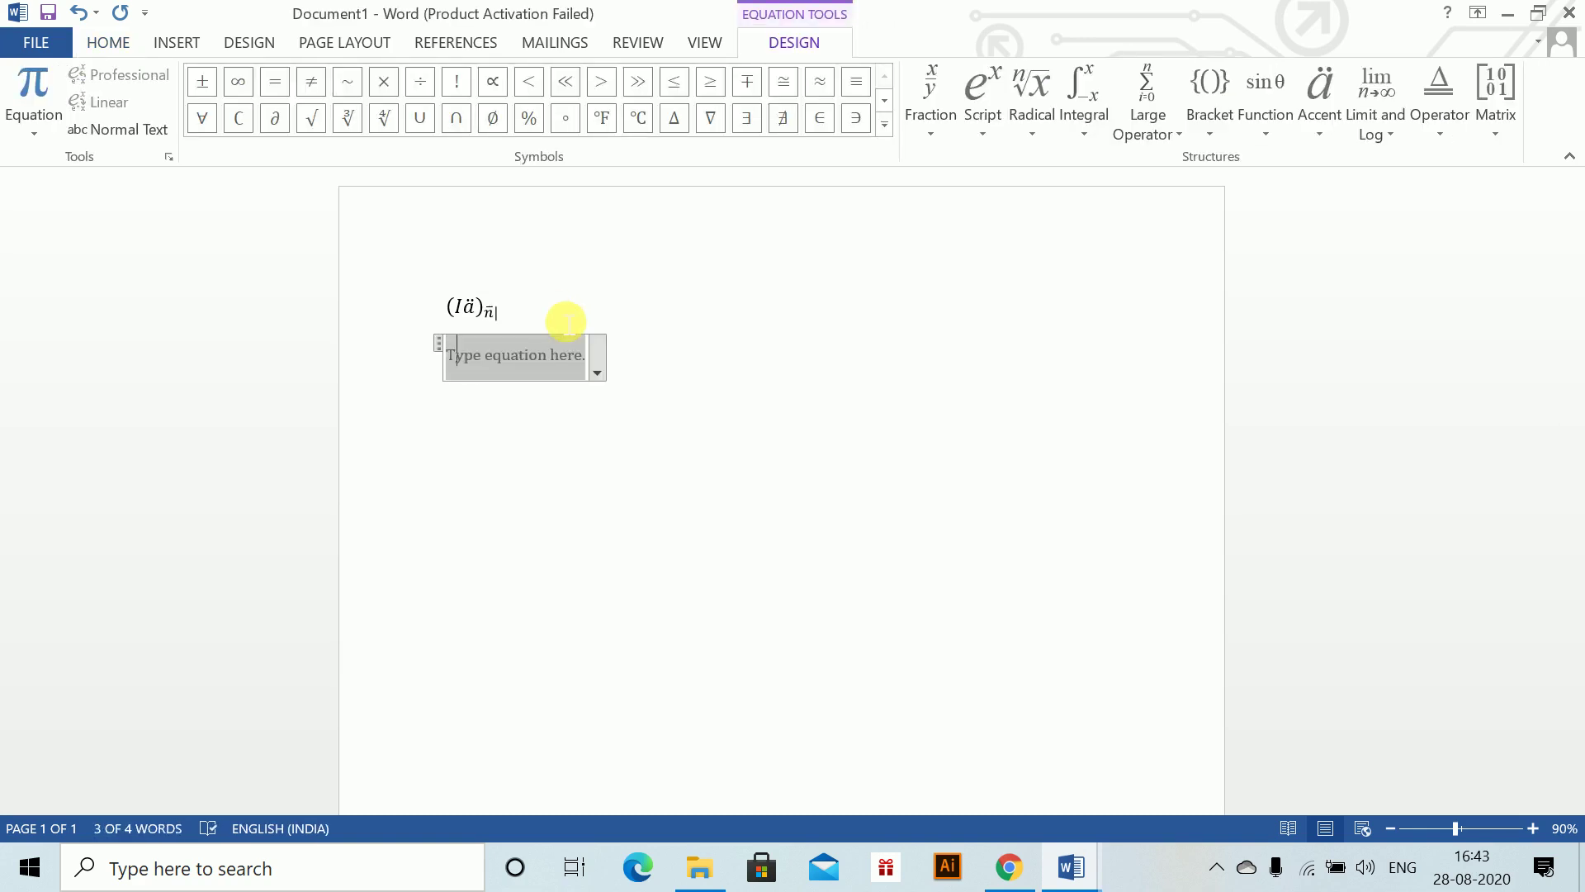
key("ctrl+shift+comma")
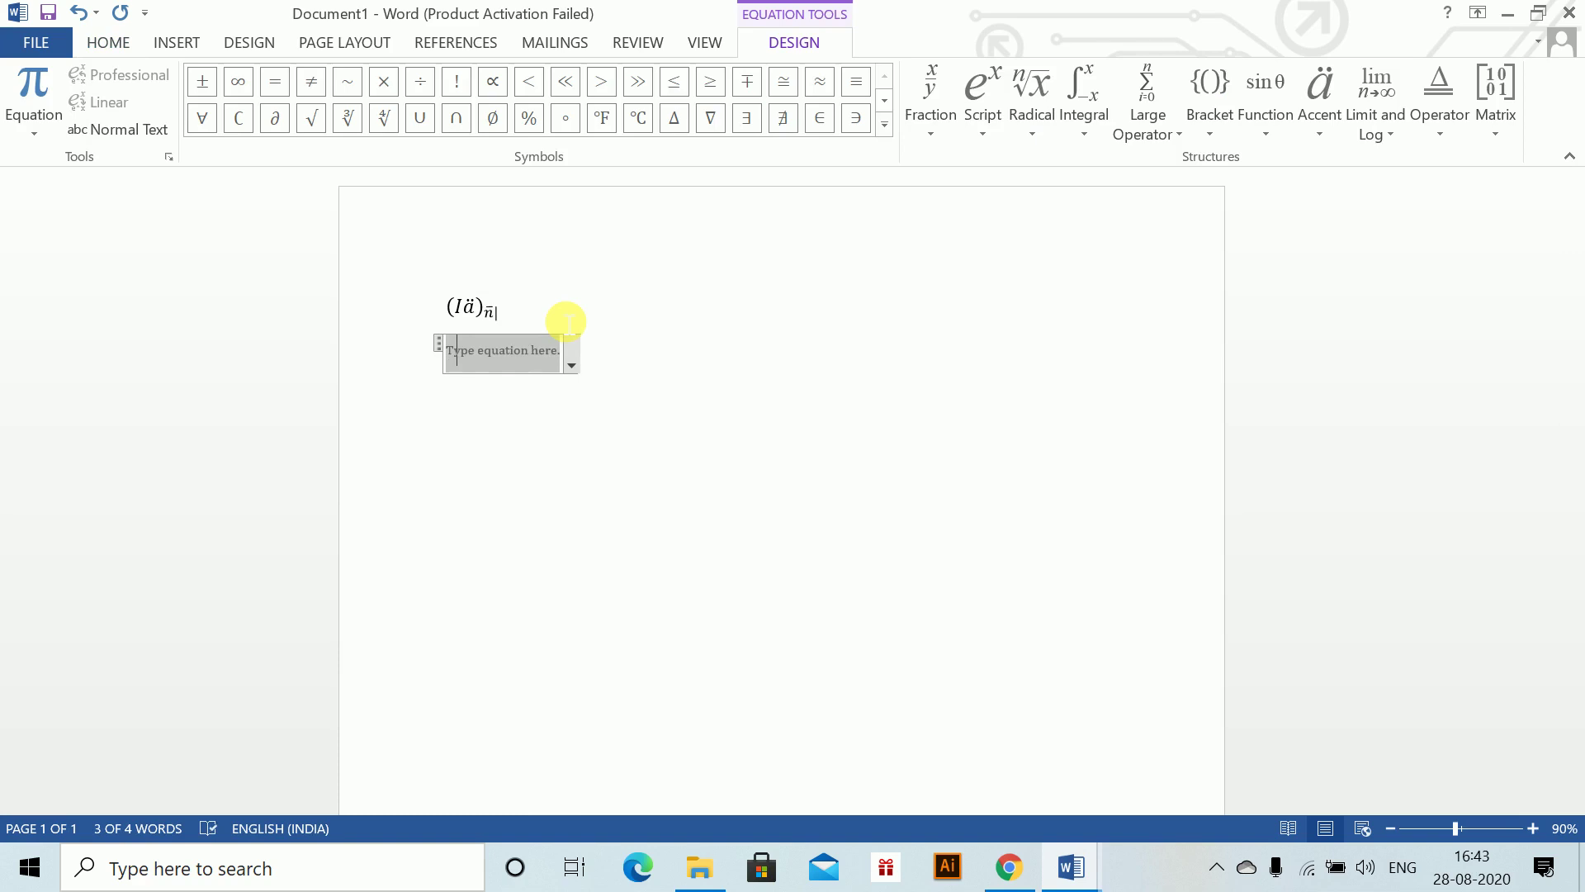
type("(Ia)")
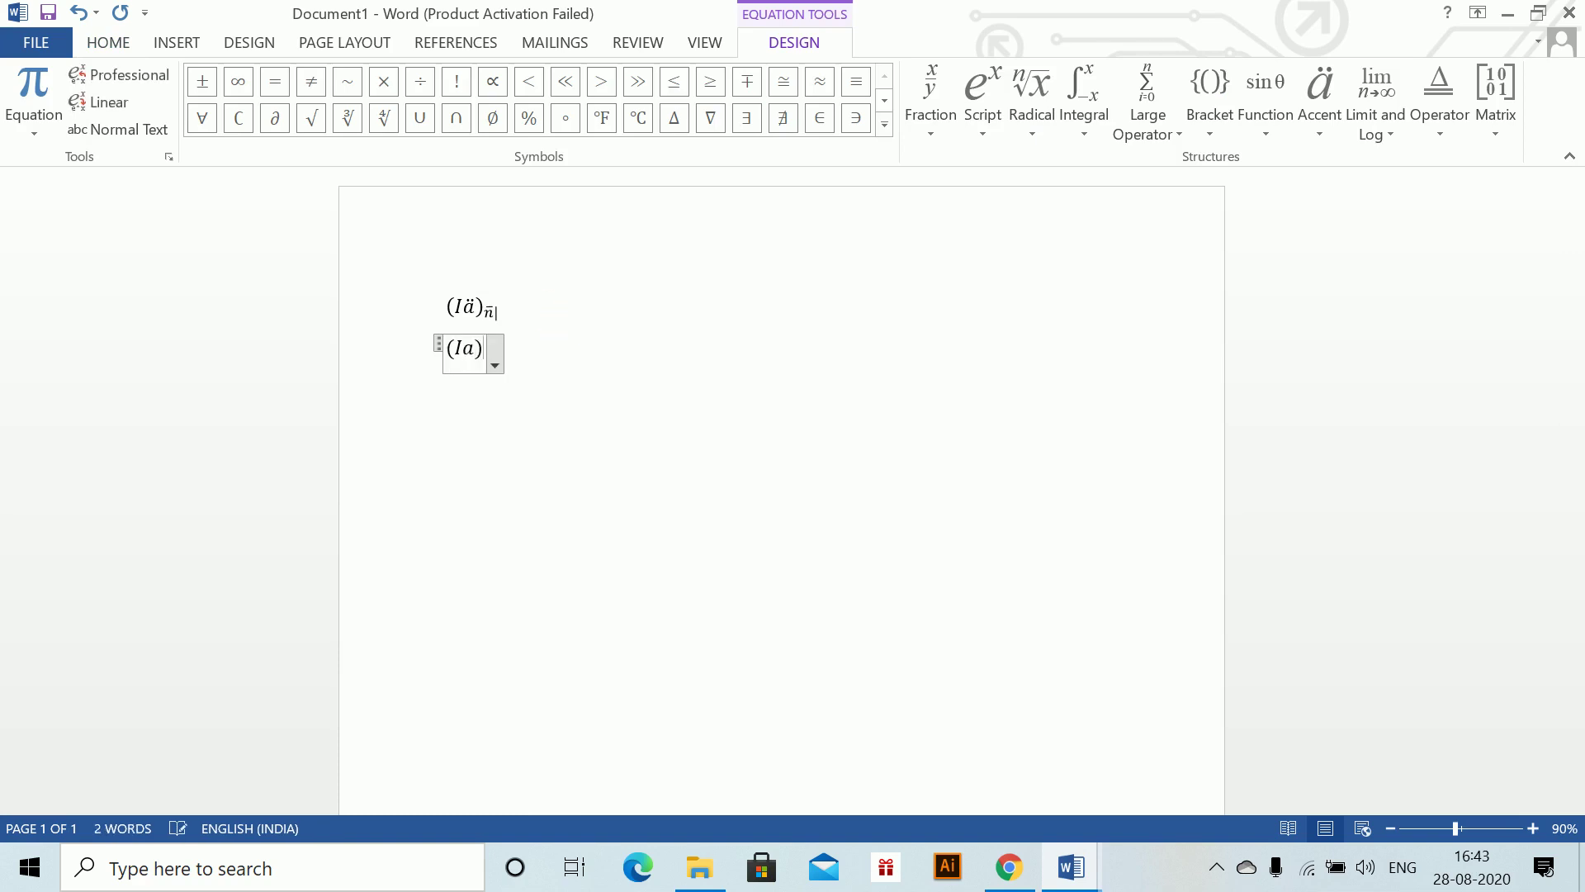
type("_")
type("n ")
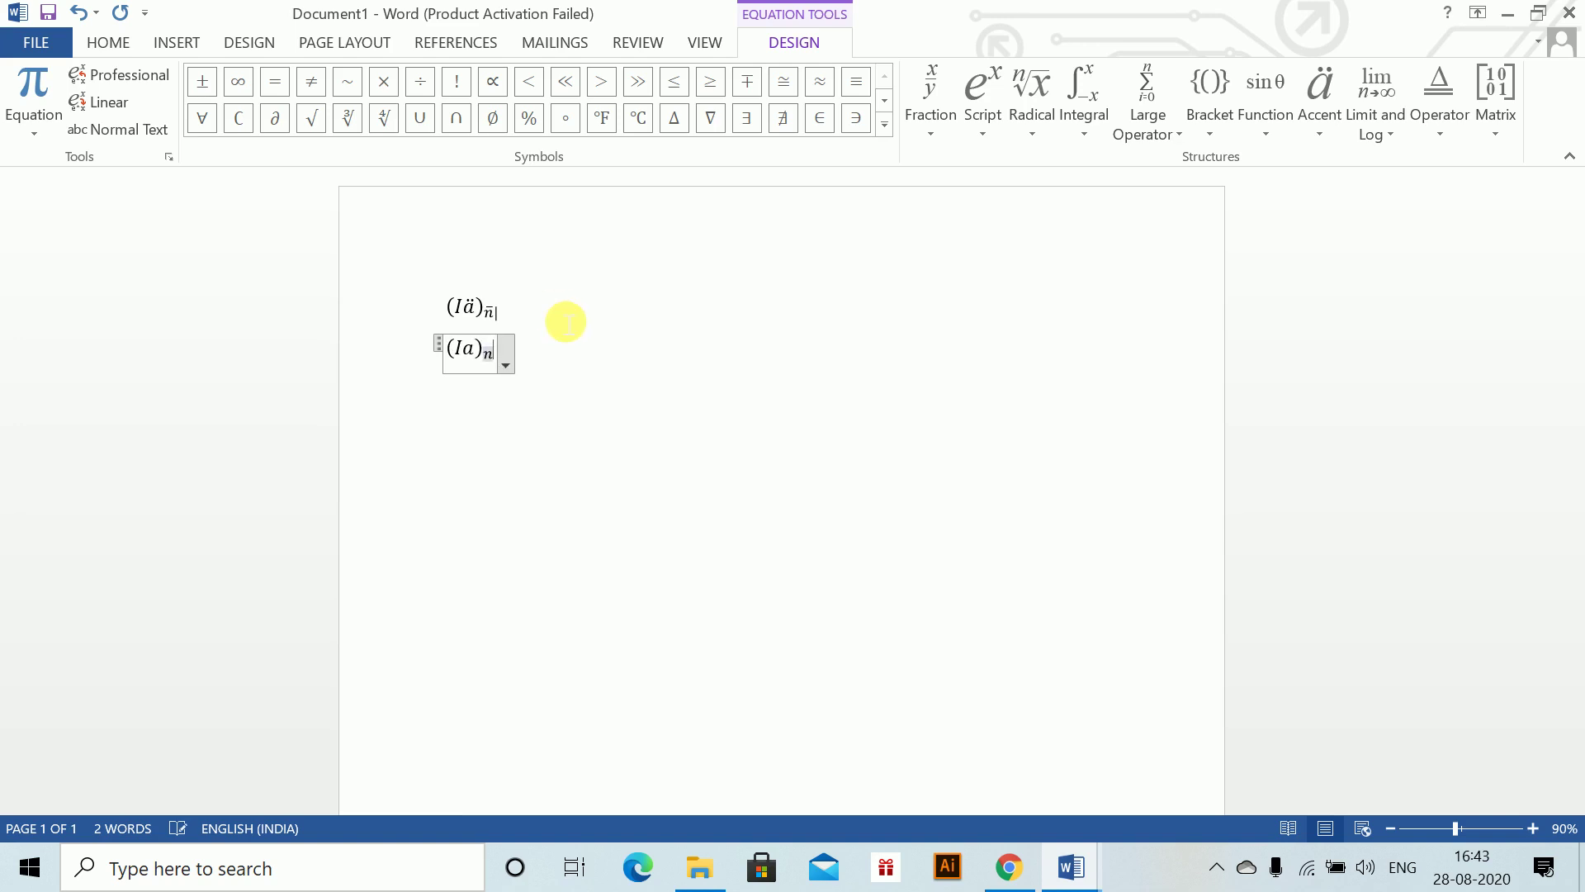
type("\\overbar ")
type("|")
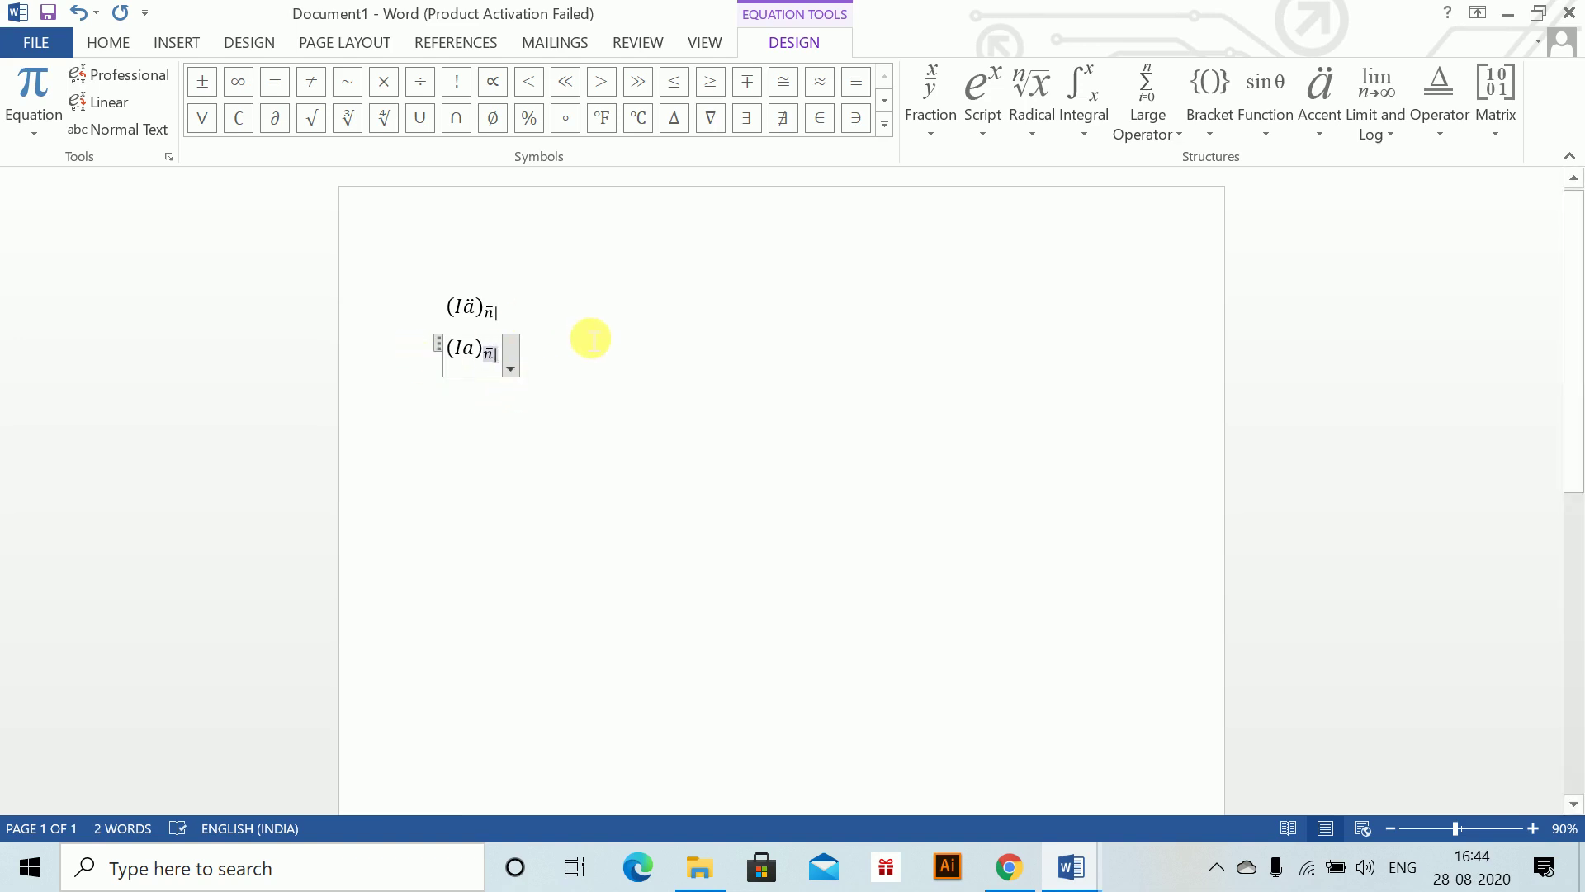
- Save the (Ia) equation under Actuarial with Insert content only
left_click(502, 348)
left_click(498, 351)
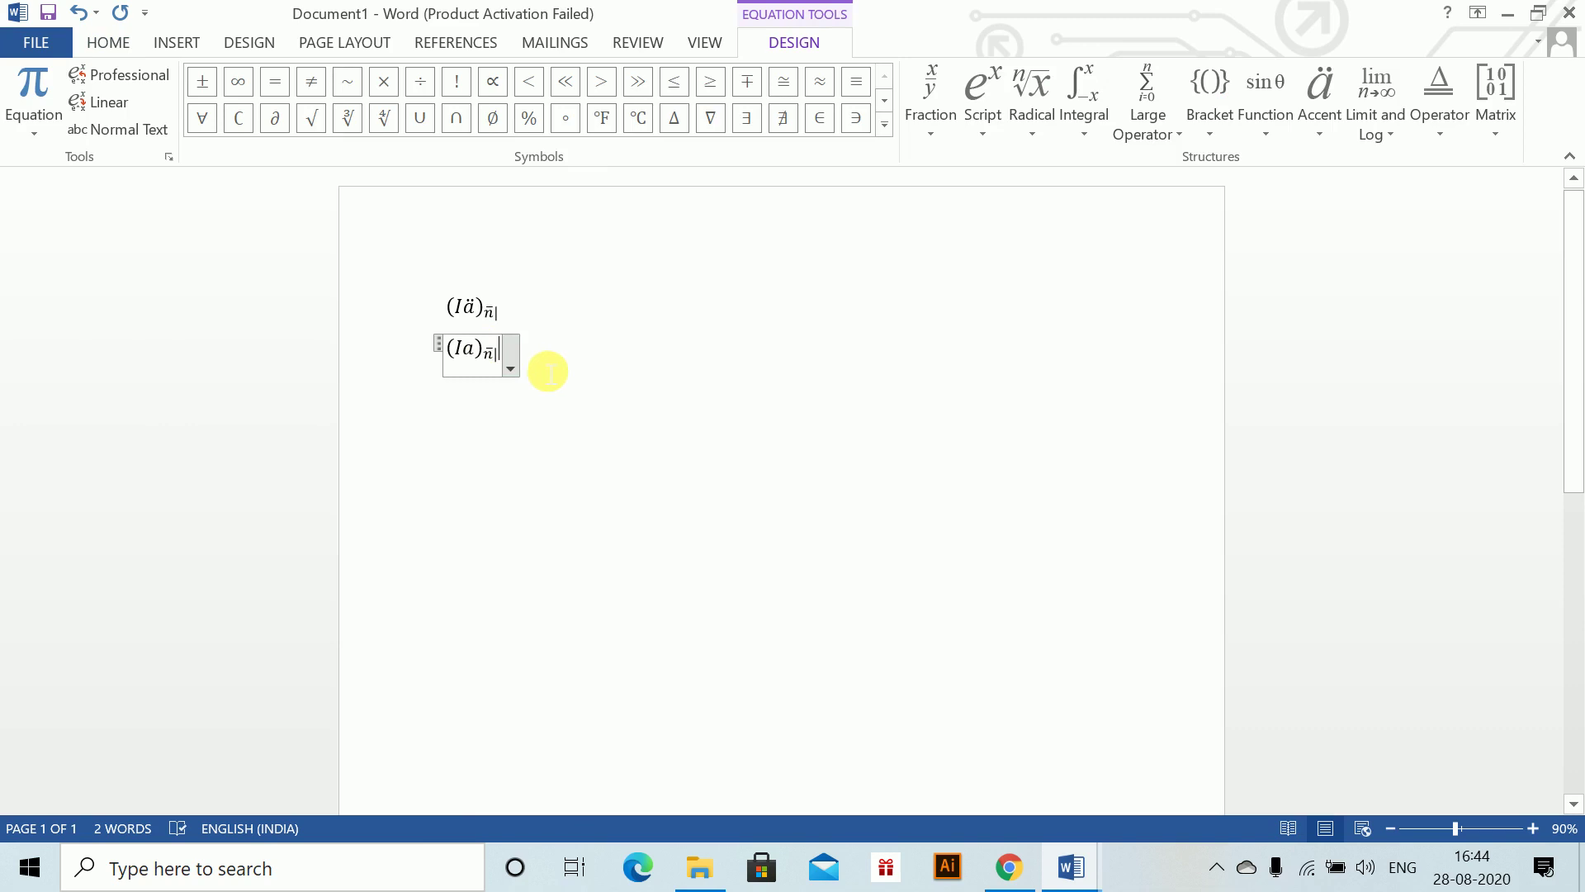
left_click(512, 354)
left_click(463, 391)
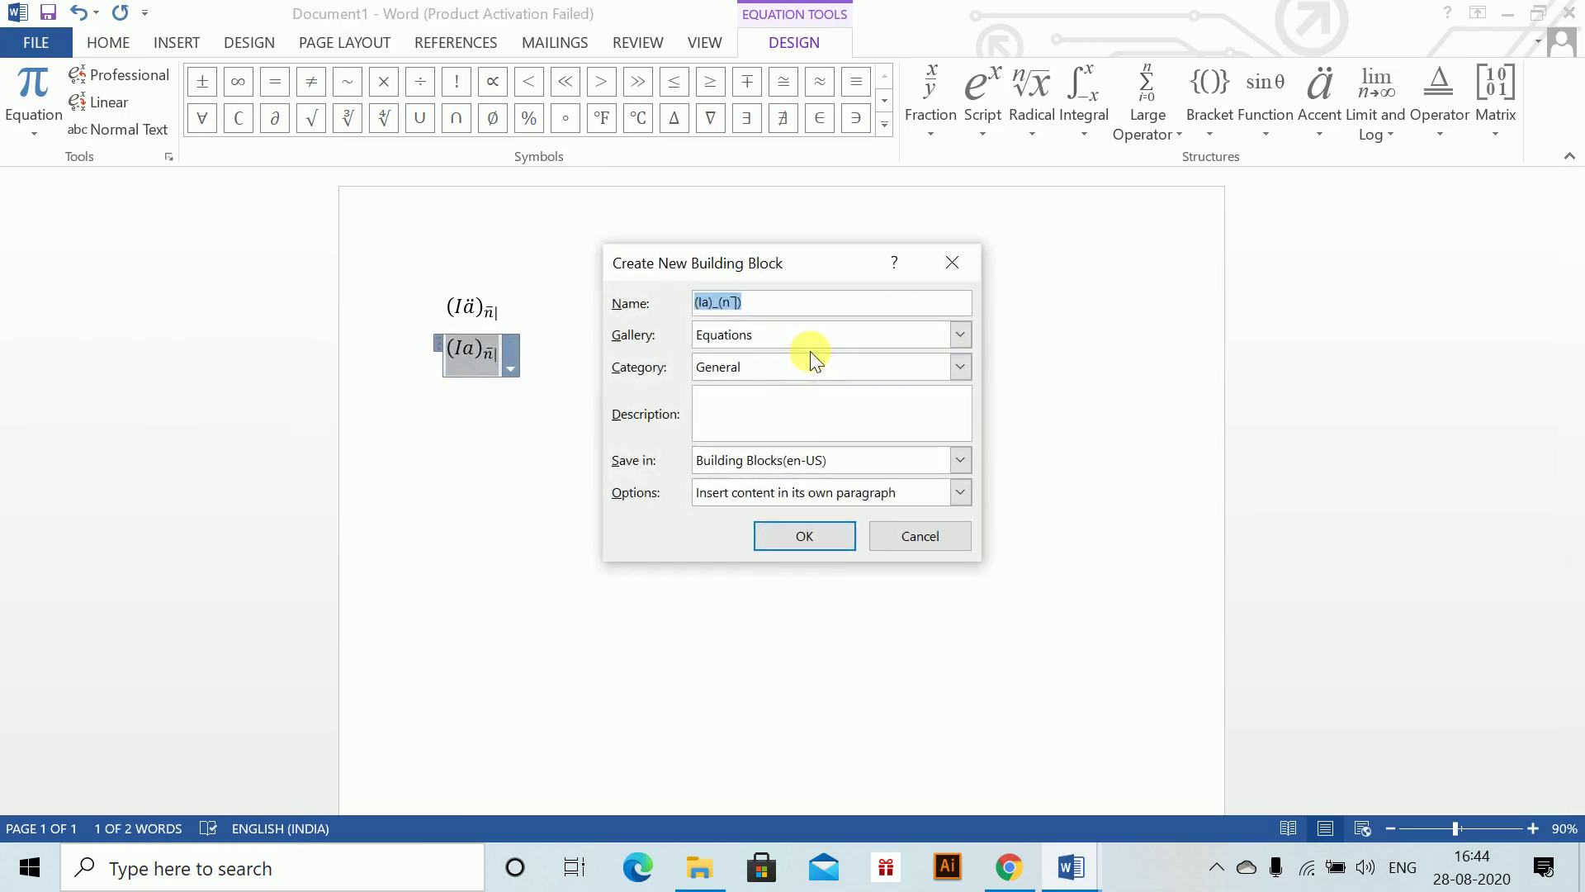
left_click(755, 365)
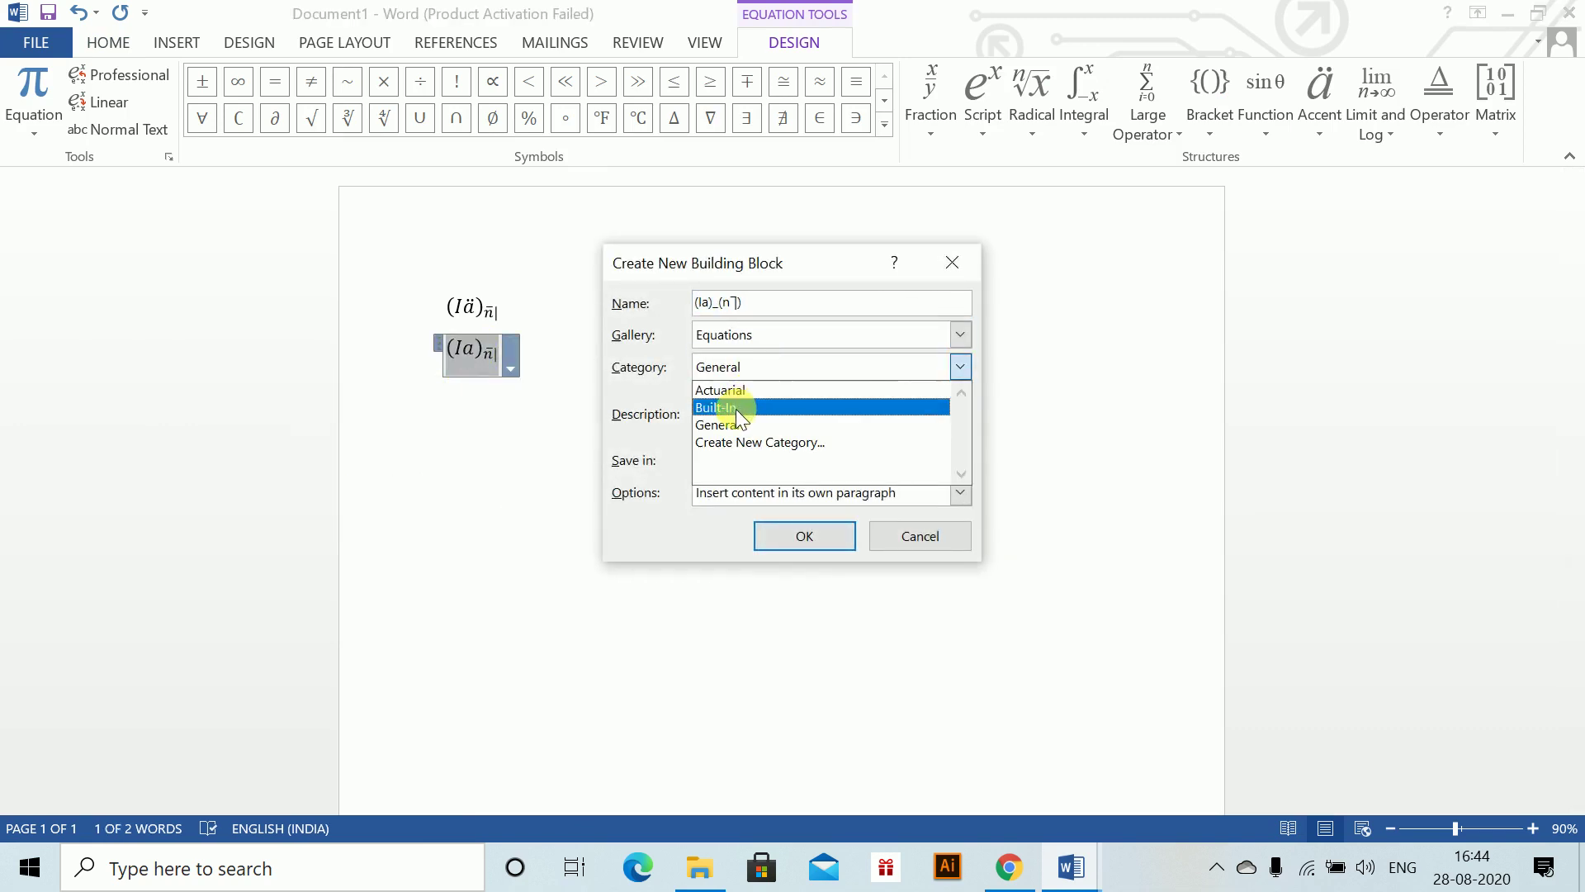
left_click(729, 389)
left_click(768, 483)
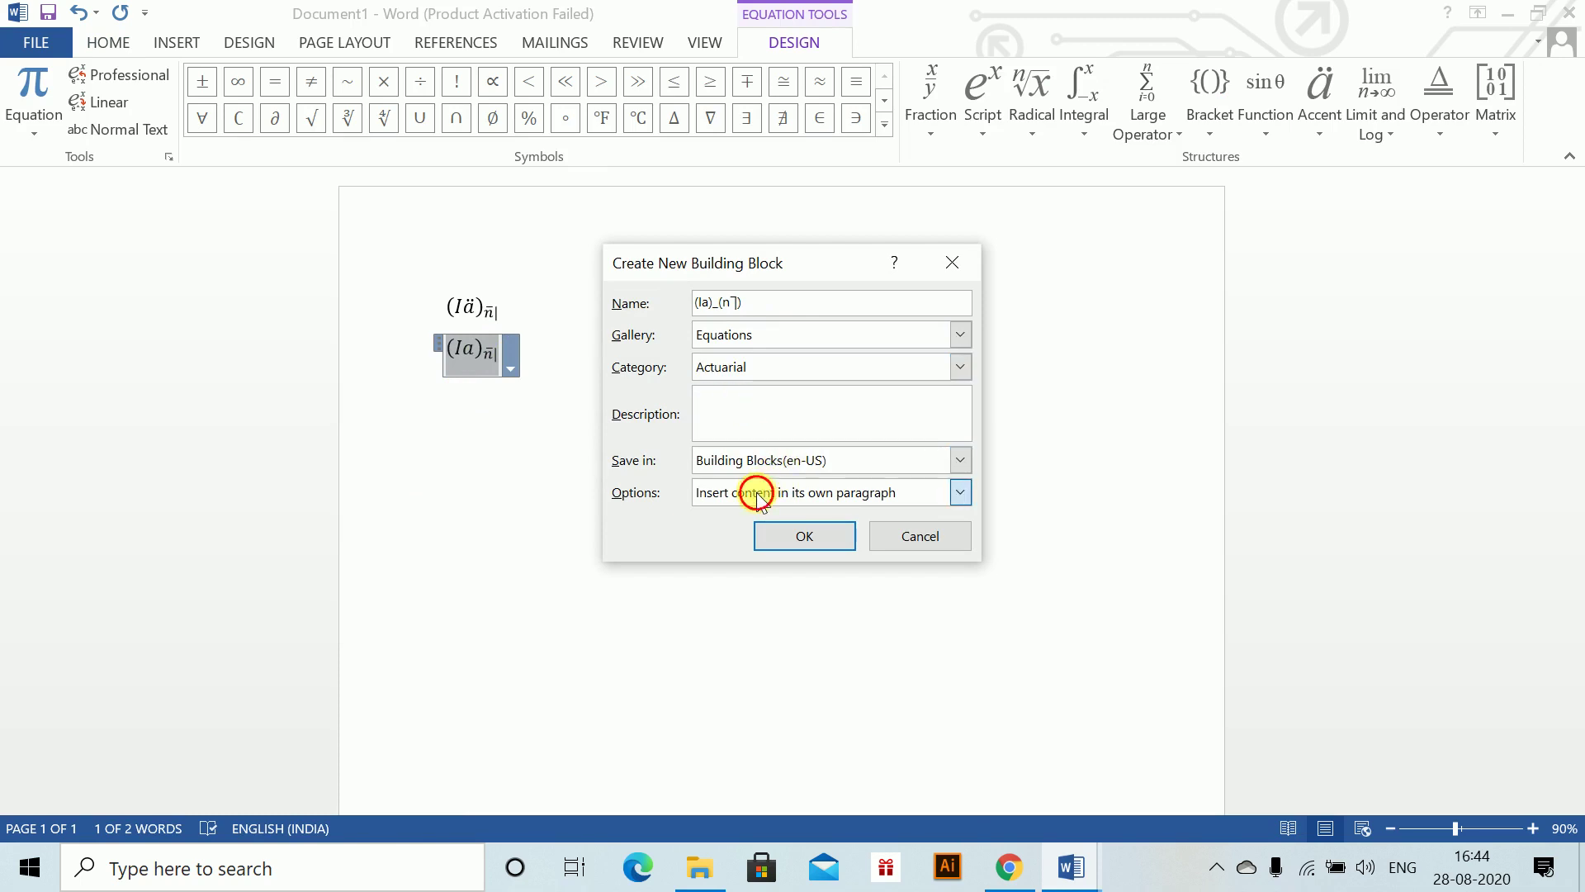
left_click(732, 513)
left_click(776, 532)
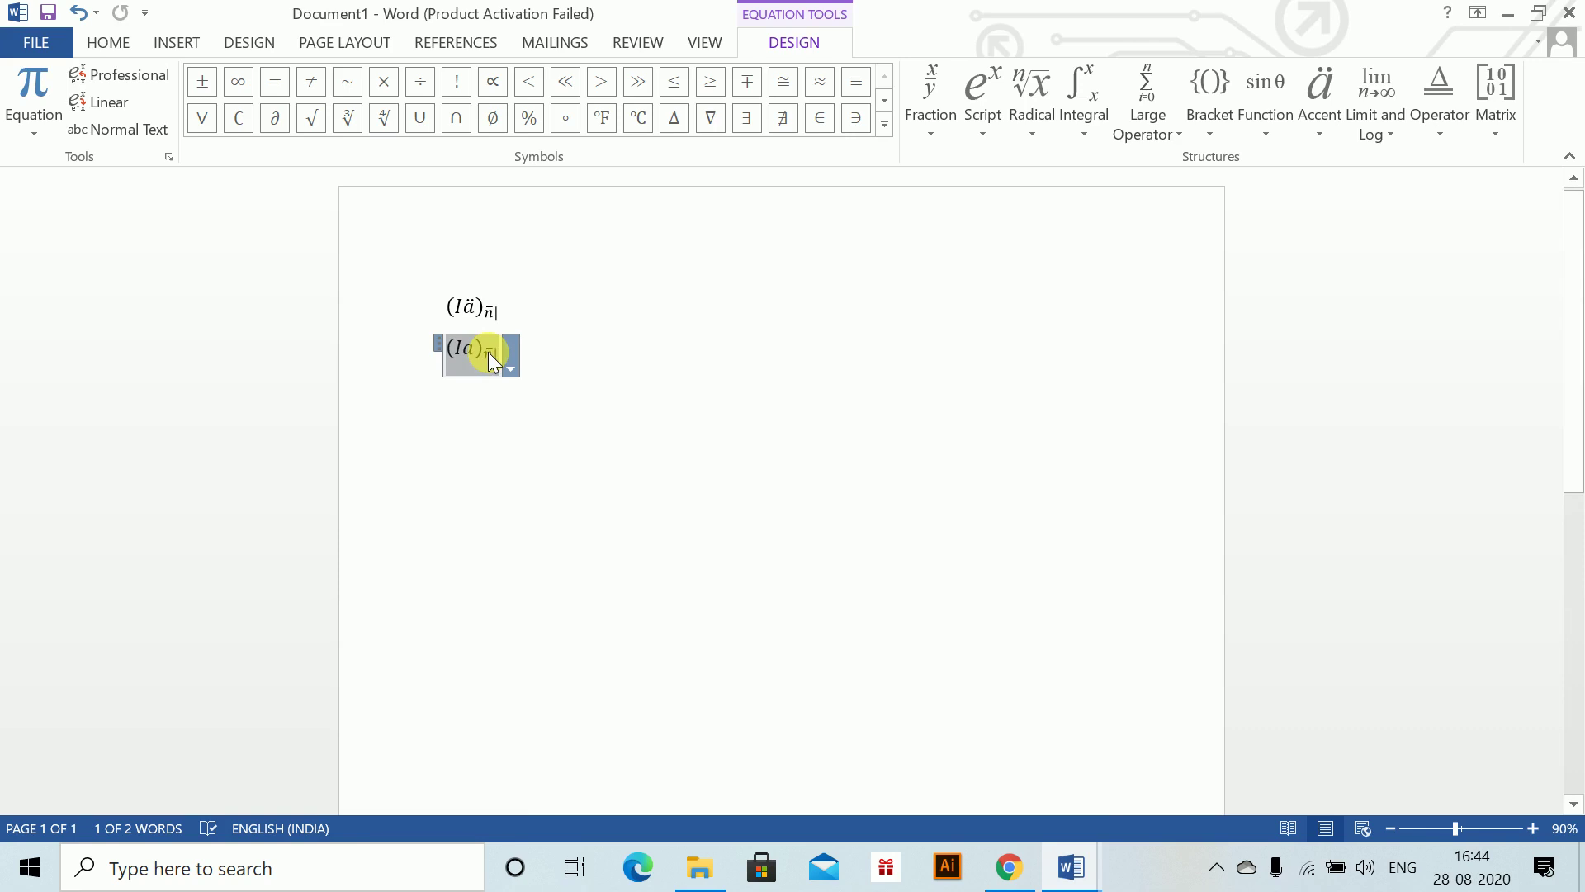
left_click(544, 367)
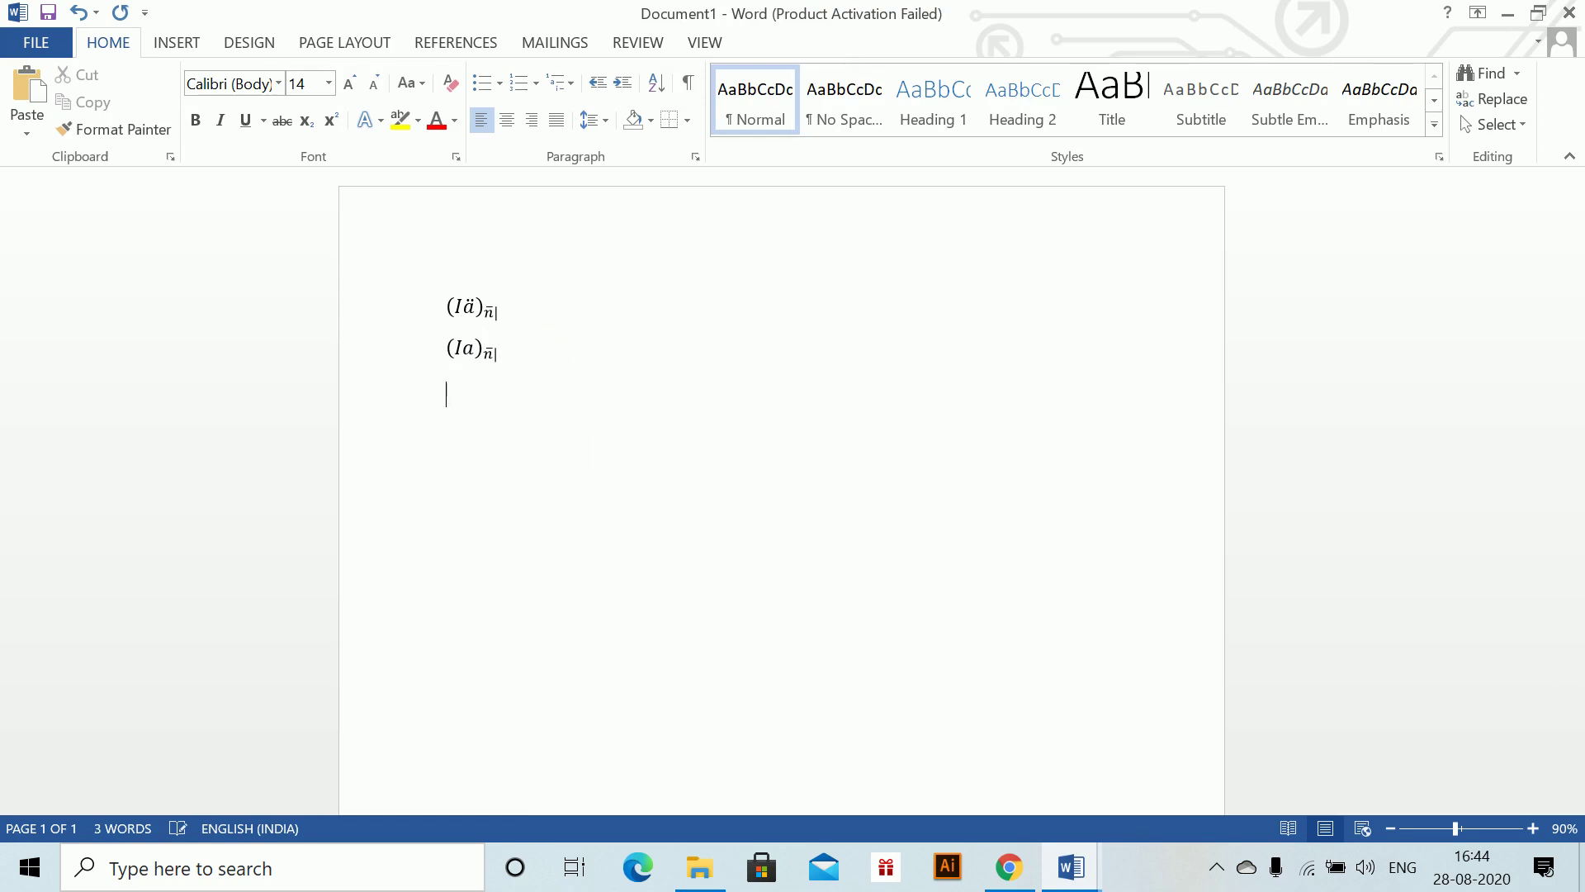
- Add a third equation (Iā) with angle-bracket subscript n
key("alt+equal")
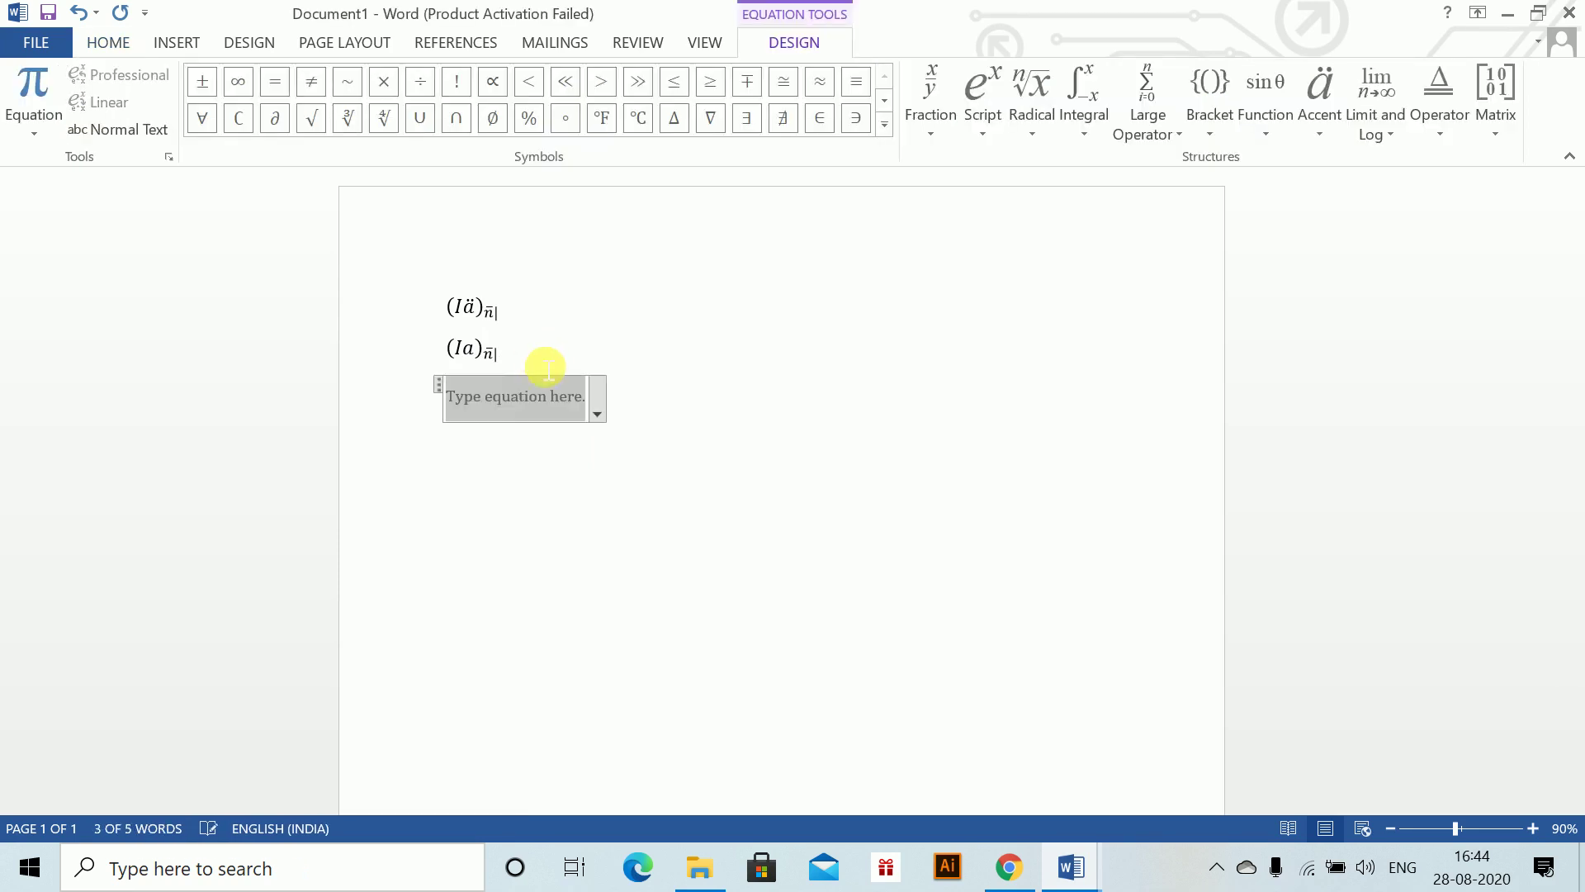
type("(Ia")
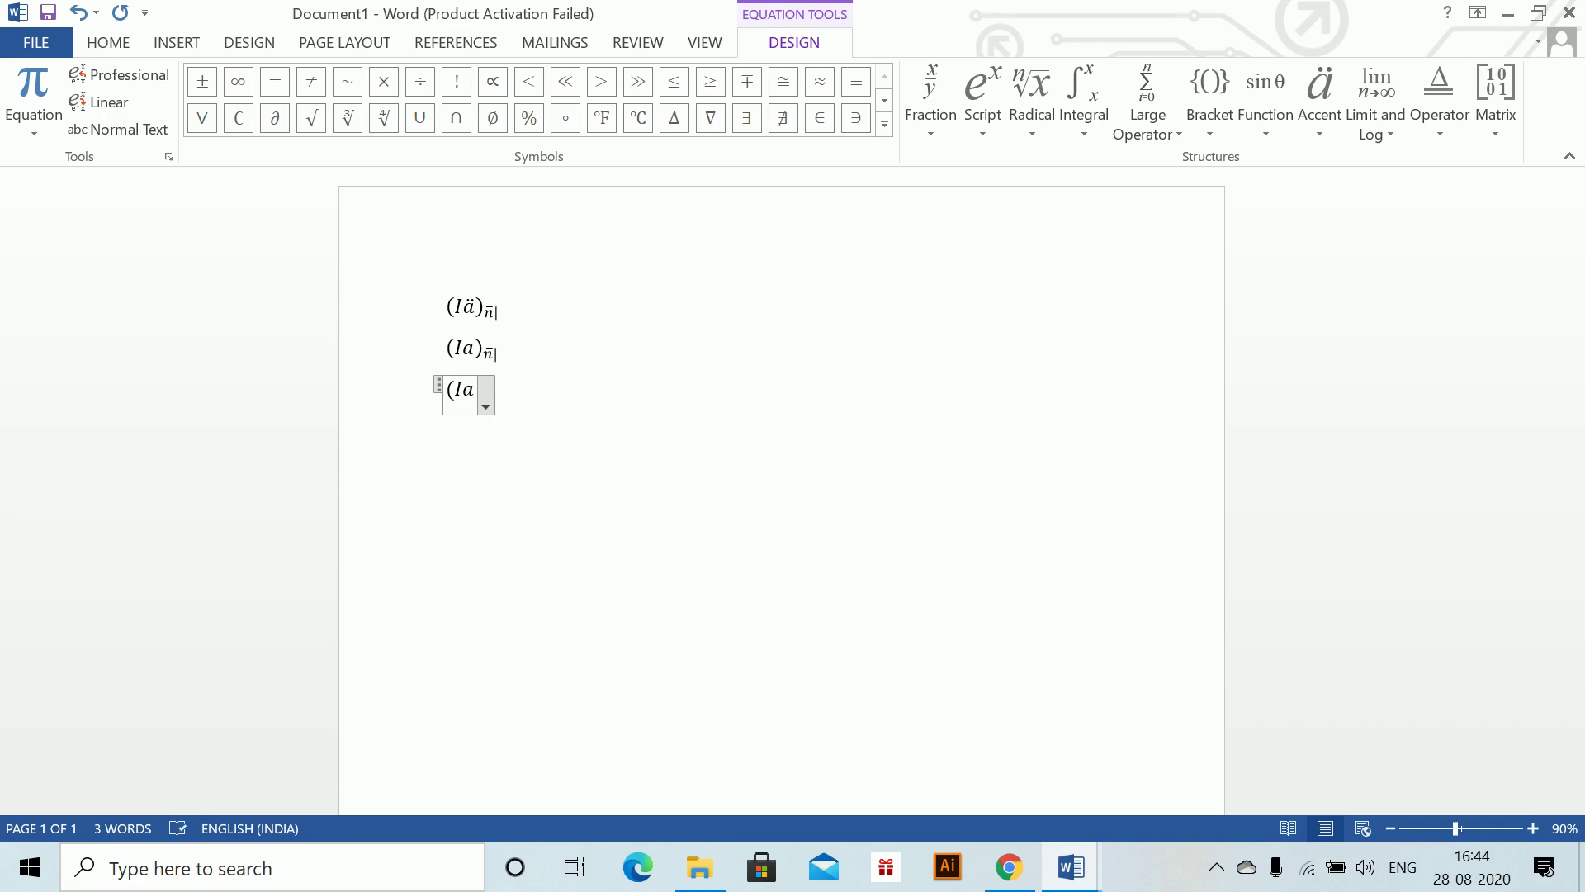
type("\\bar ")
type(")_")
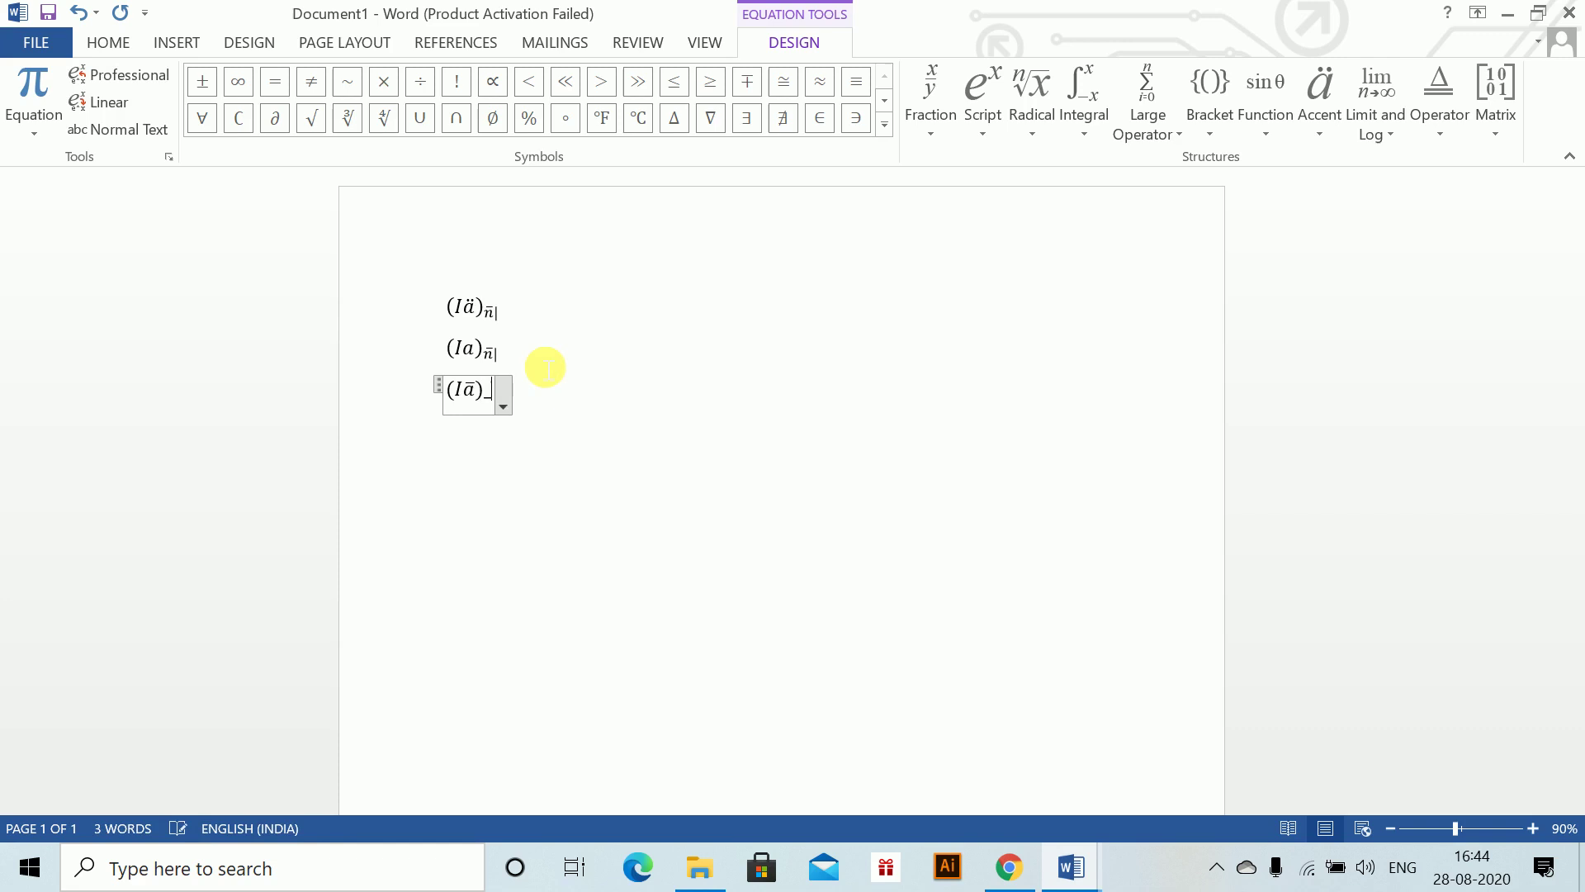
key("BackSpace")
type("n")
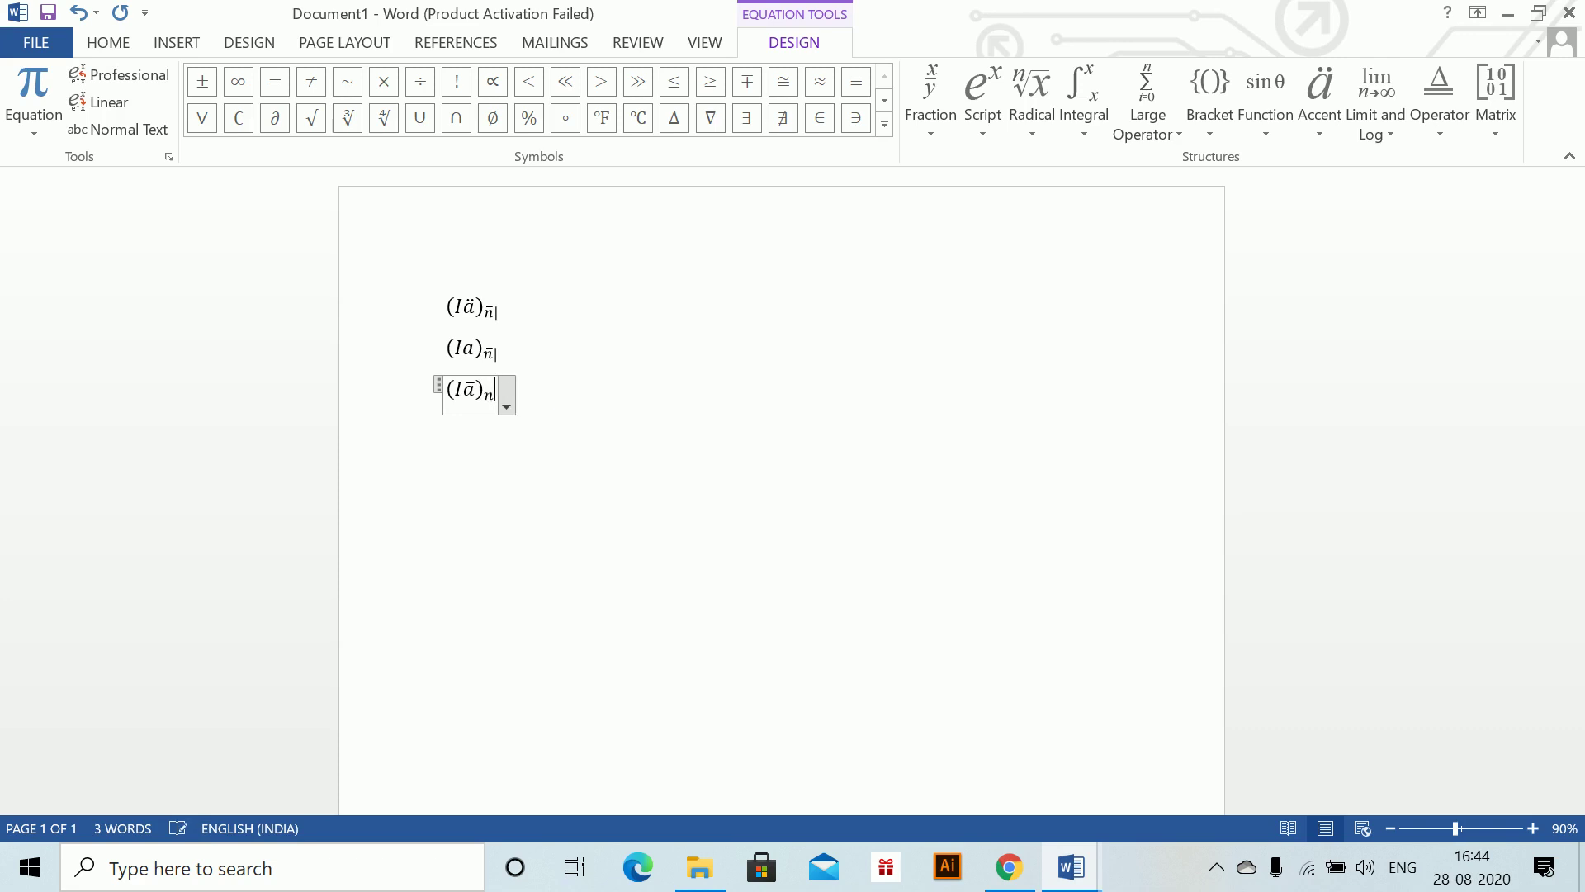
type(" \bar ")
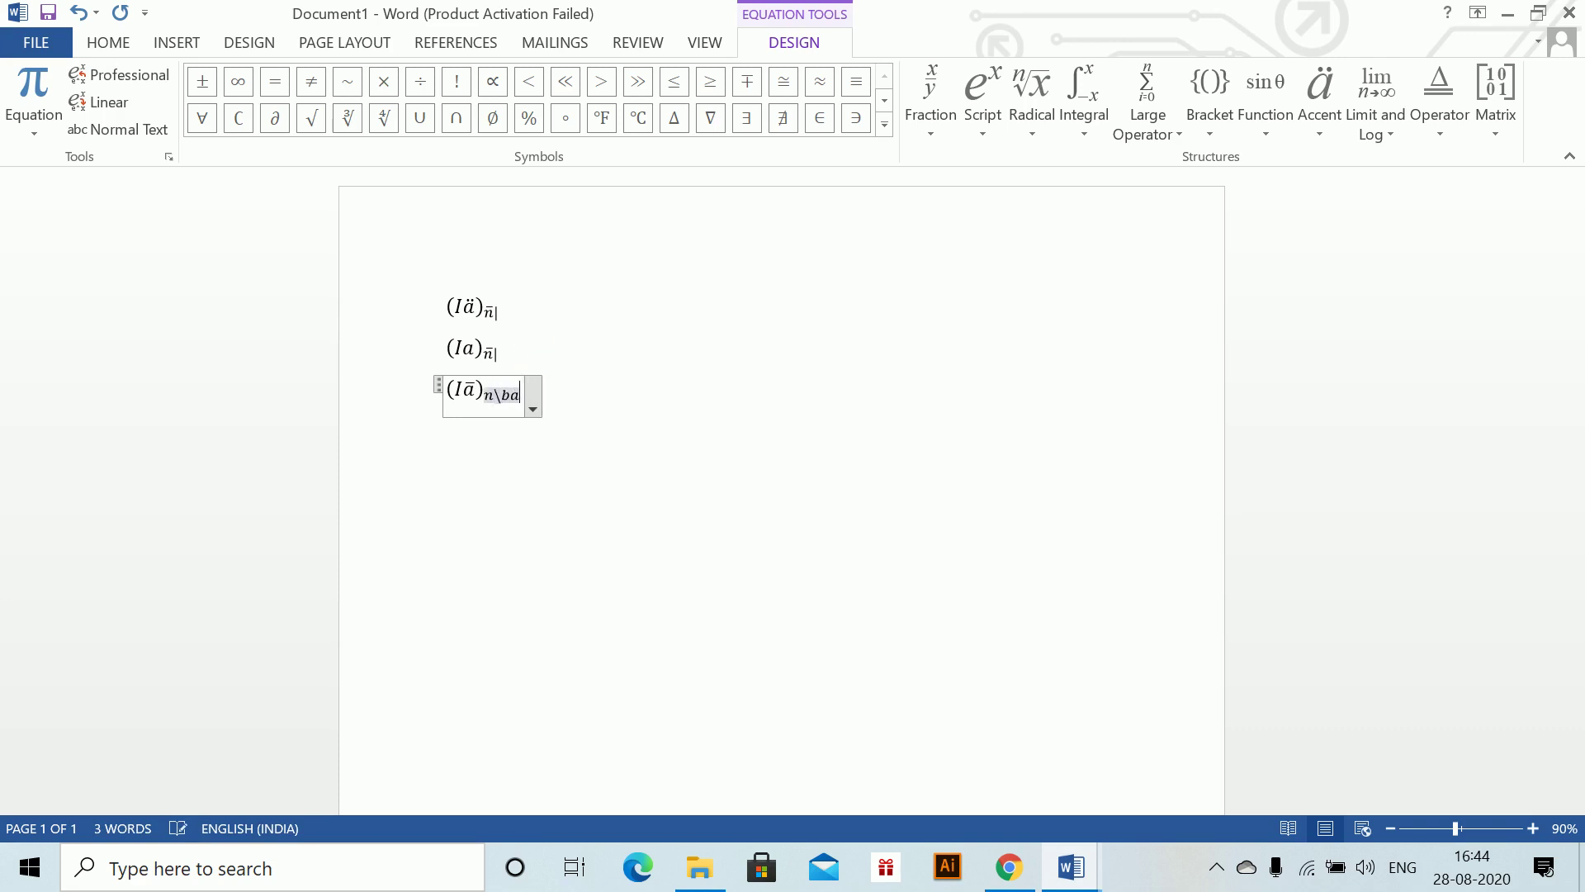
type("|")
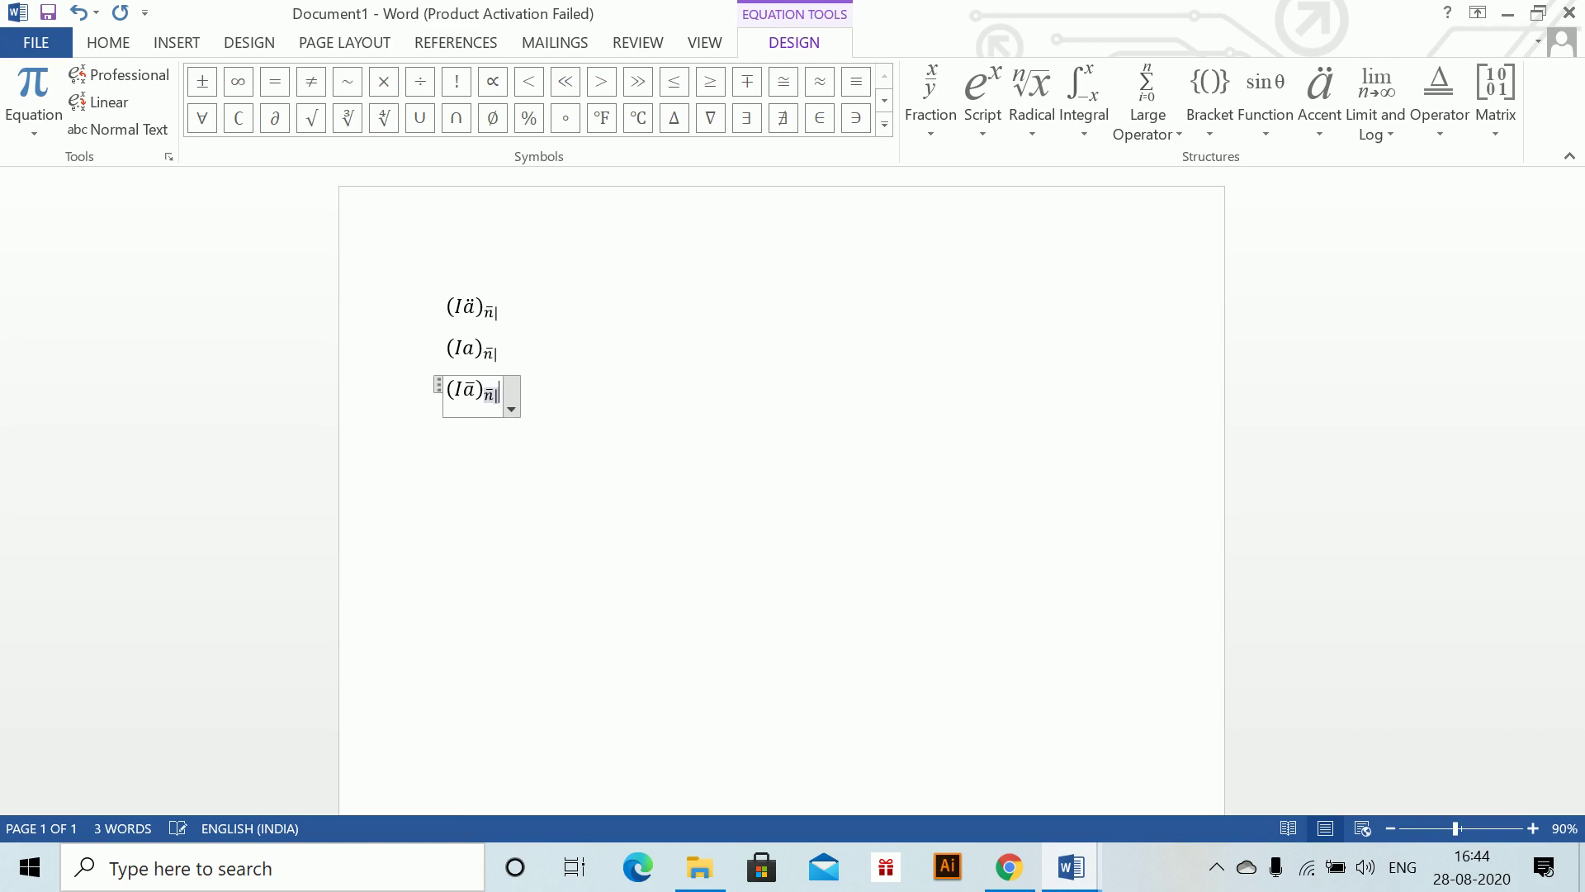
left_click(528, 397)
left_click(504, 395)
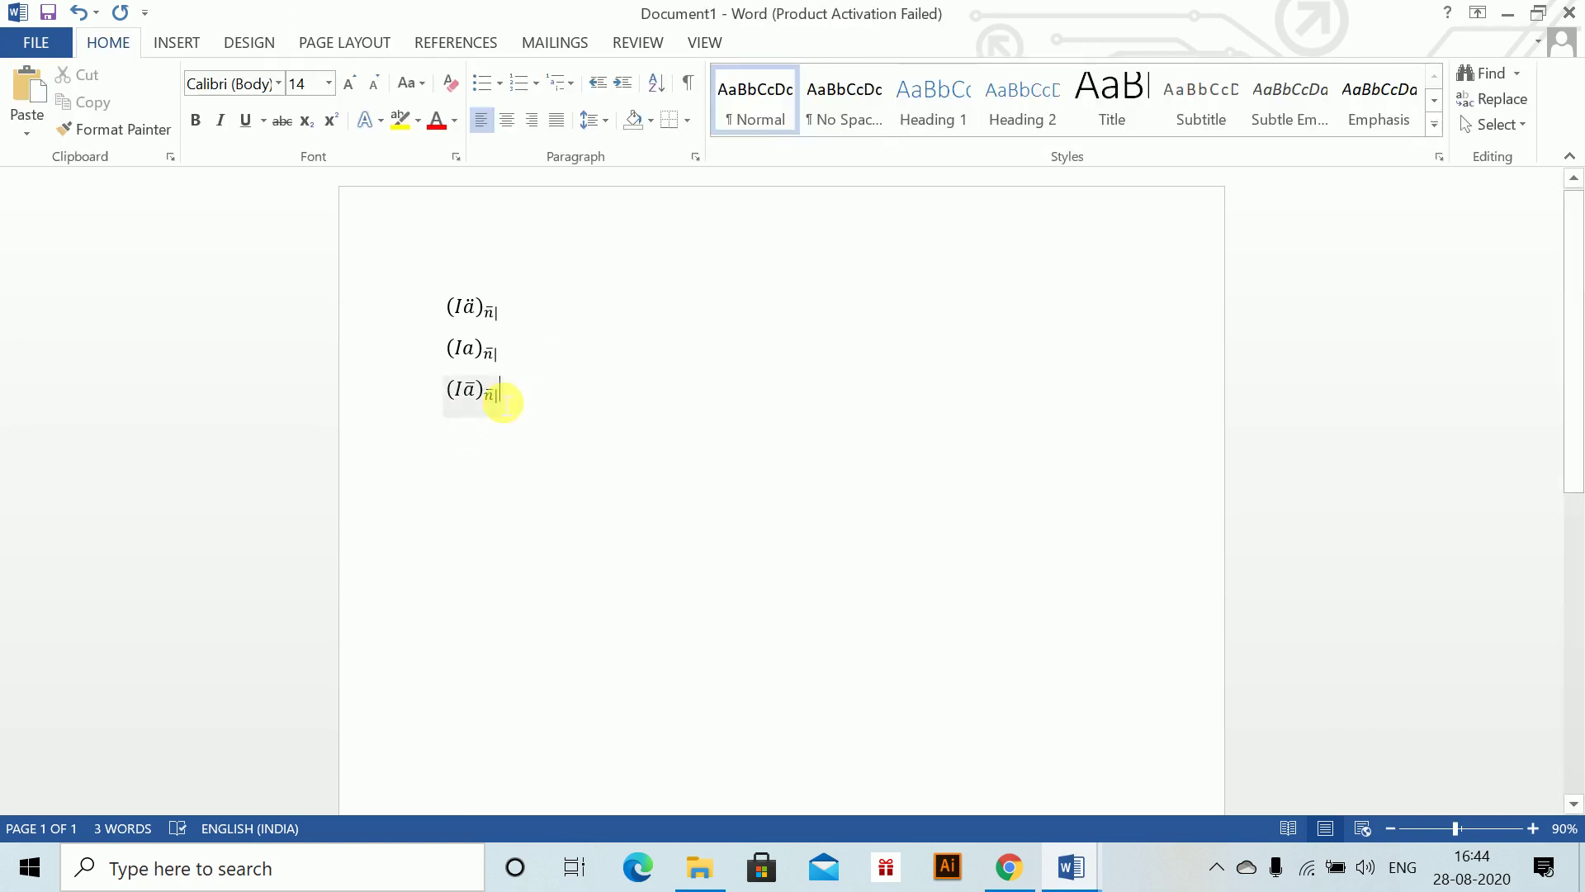
- Set up saving (Iā) as a new equation in Actuarial with Insert content only
left_click(510, 396)
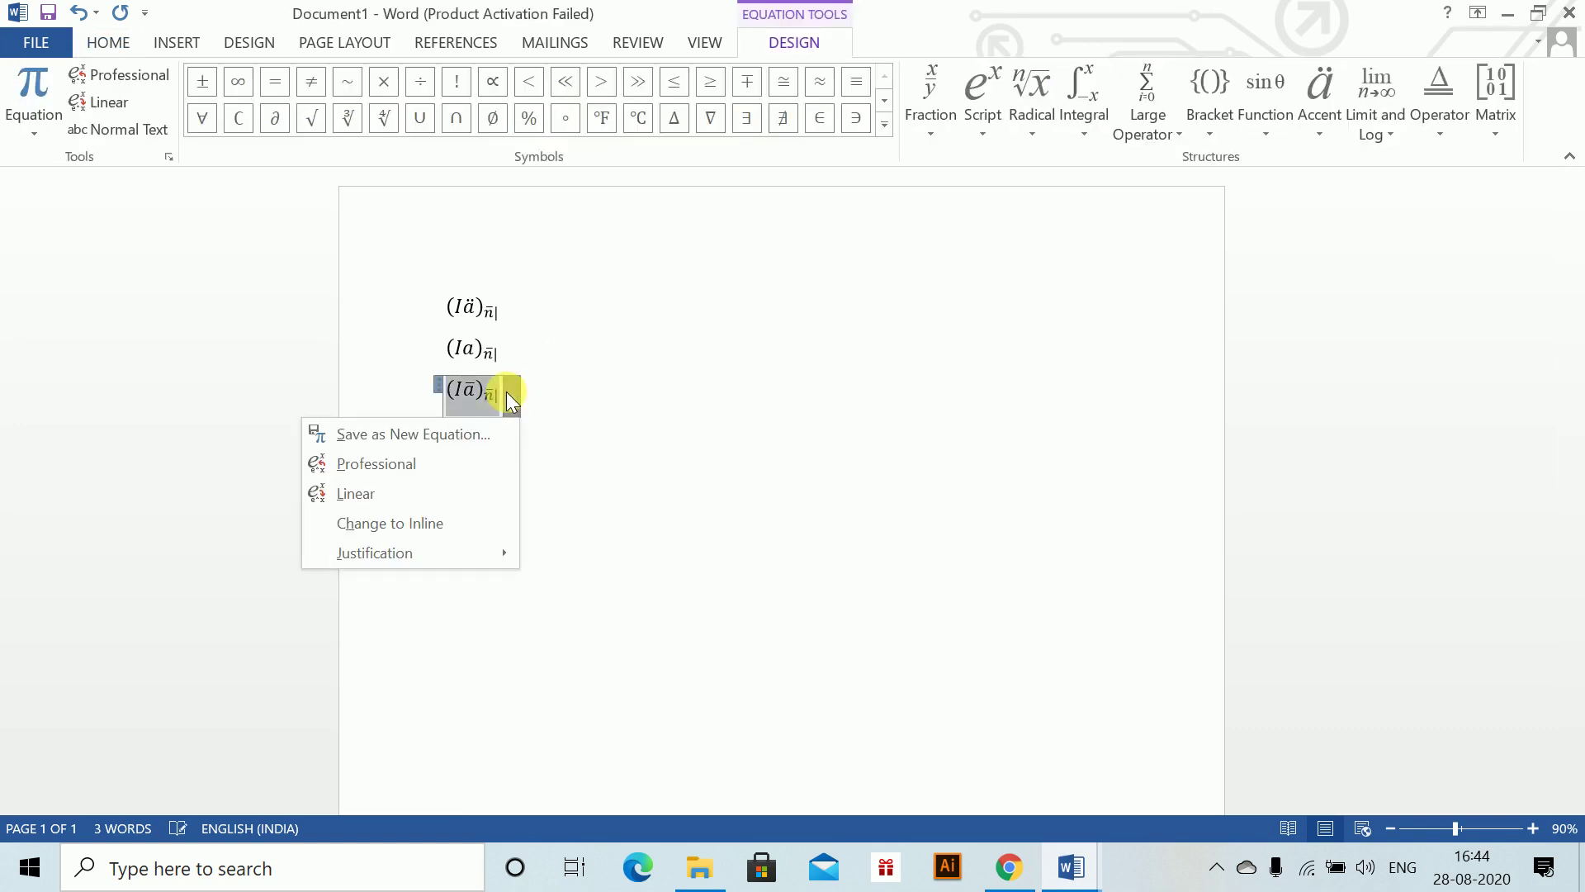
left_click(472, 434)
left_click(829, 371)
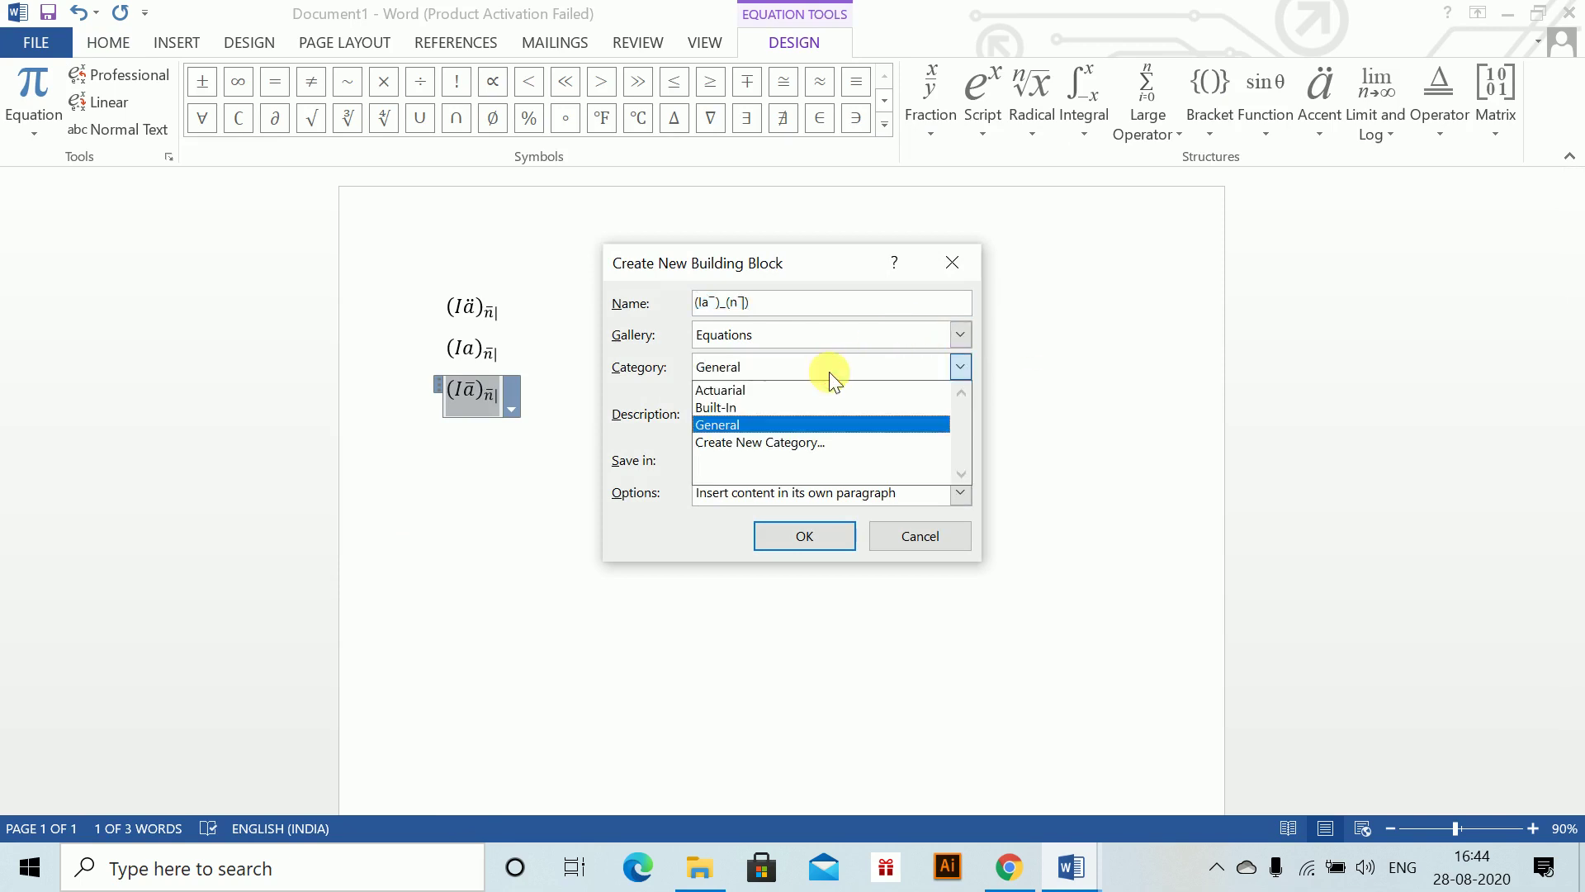
left_click(806, 387)
left_click(748, 492)
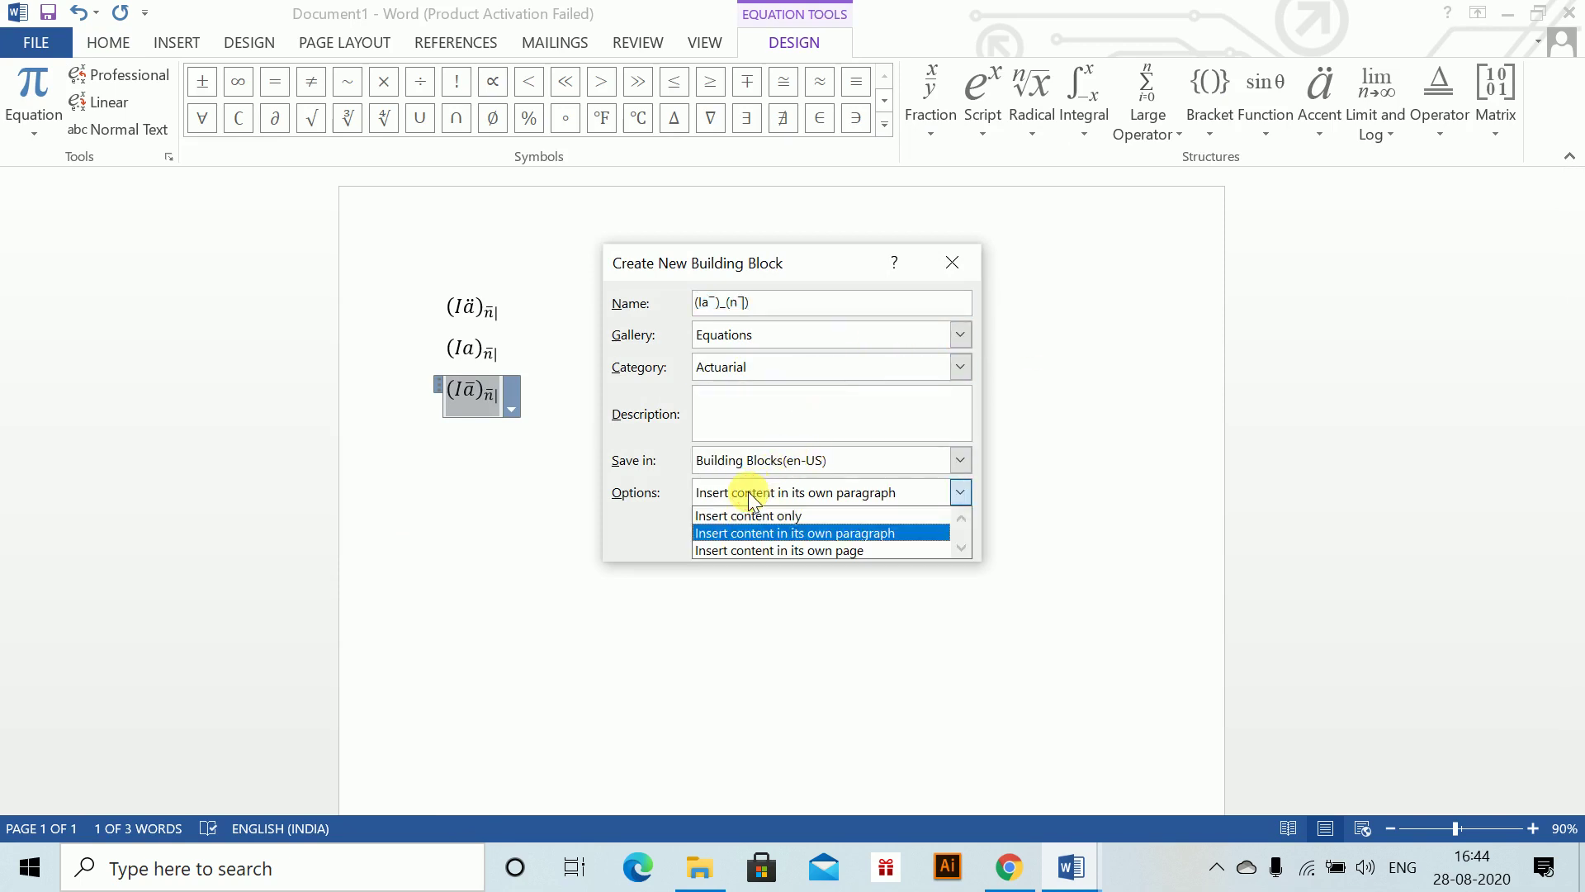
left_click(715, 516)
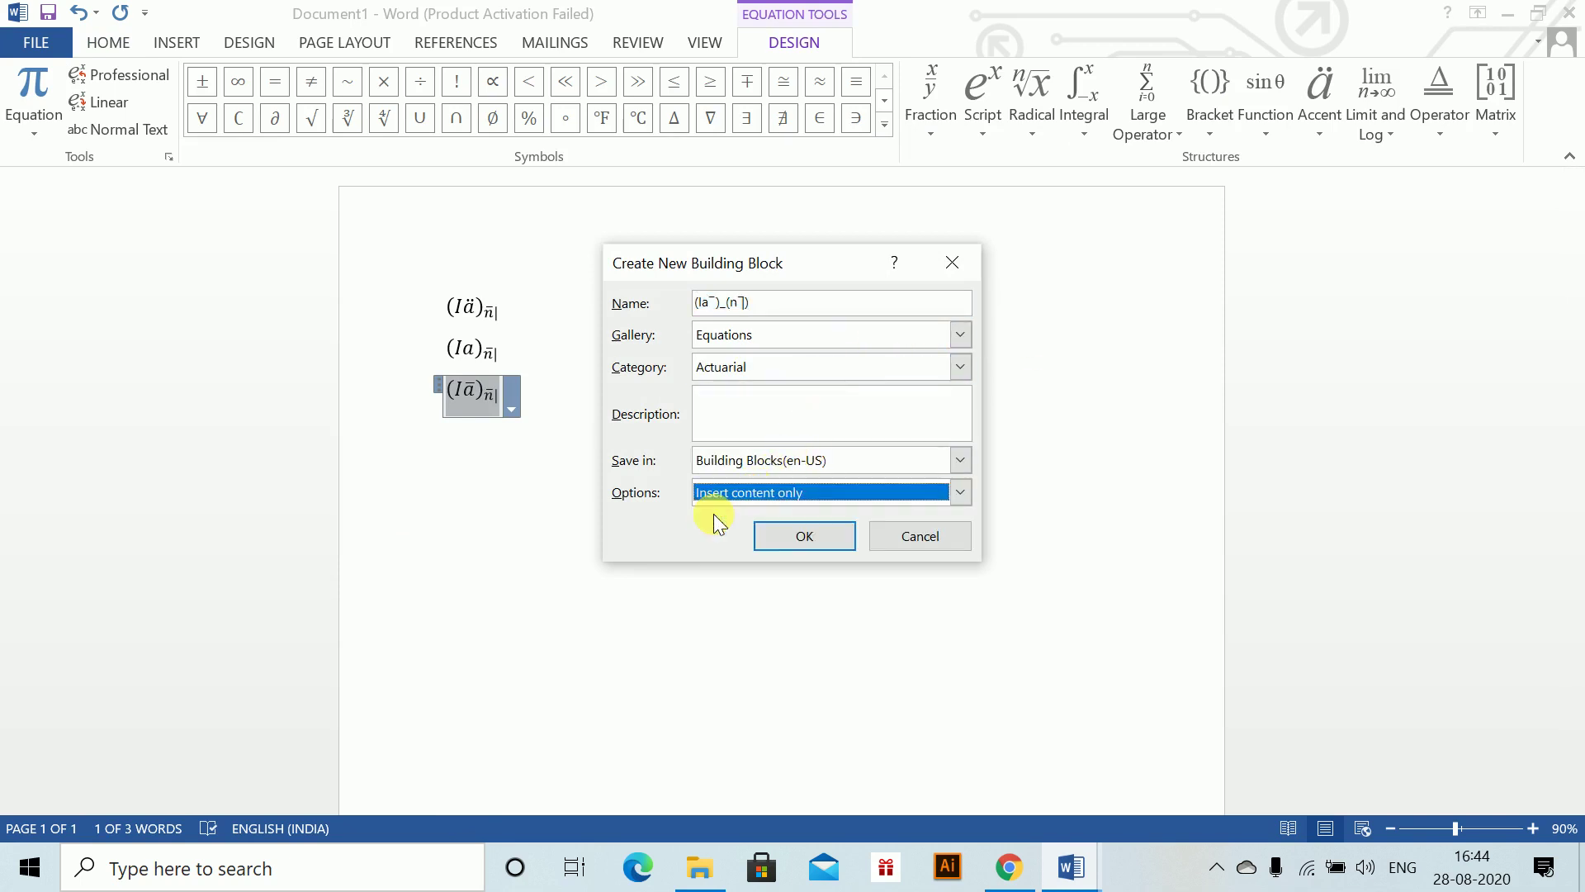
- Finish saving the (Iā) equation and open keyboard customization in Word Options
left_click(811, 532)
left_click(729, 305)
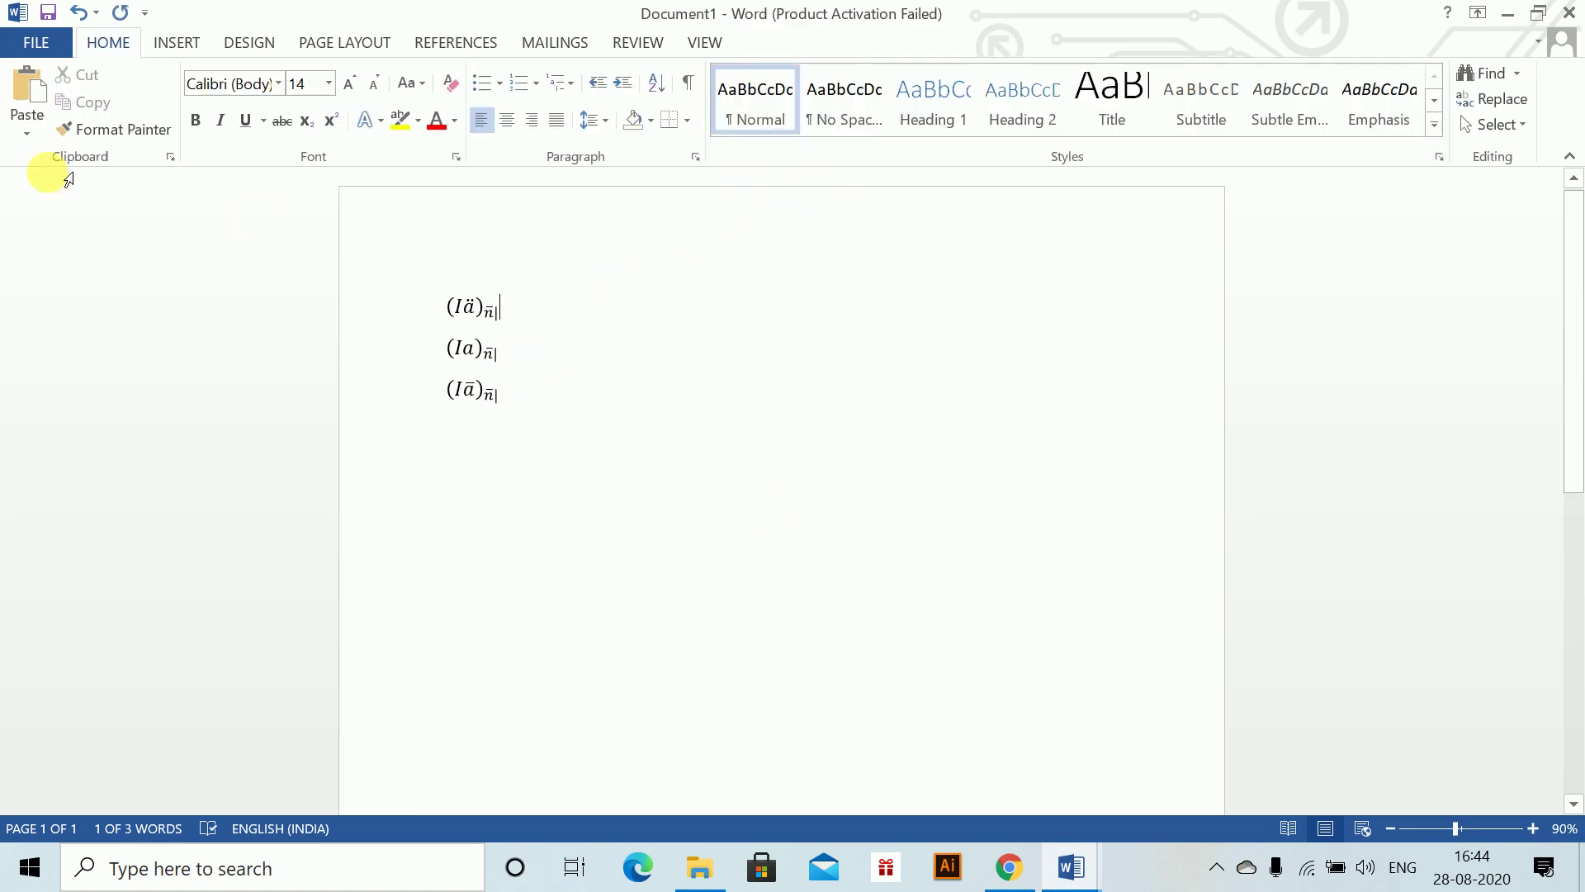
left_click(36, 47)
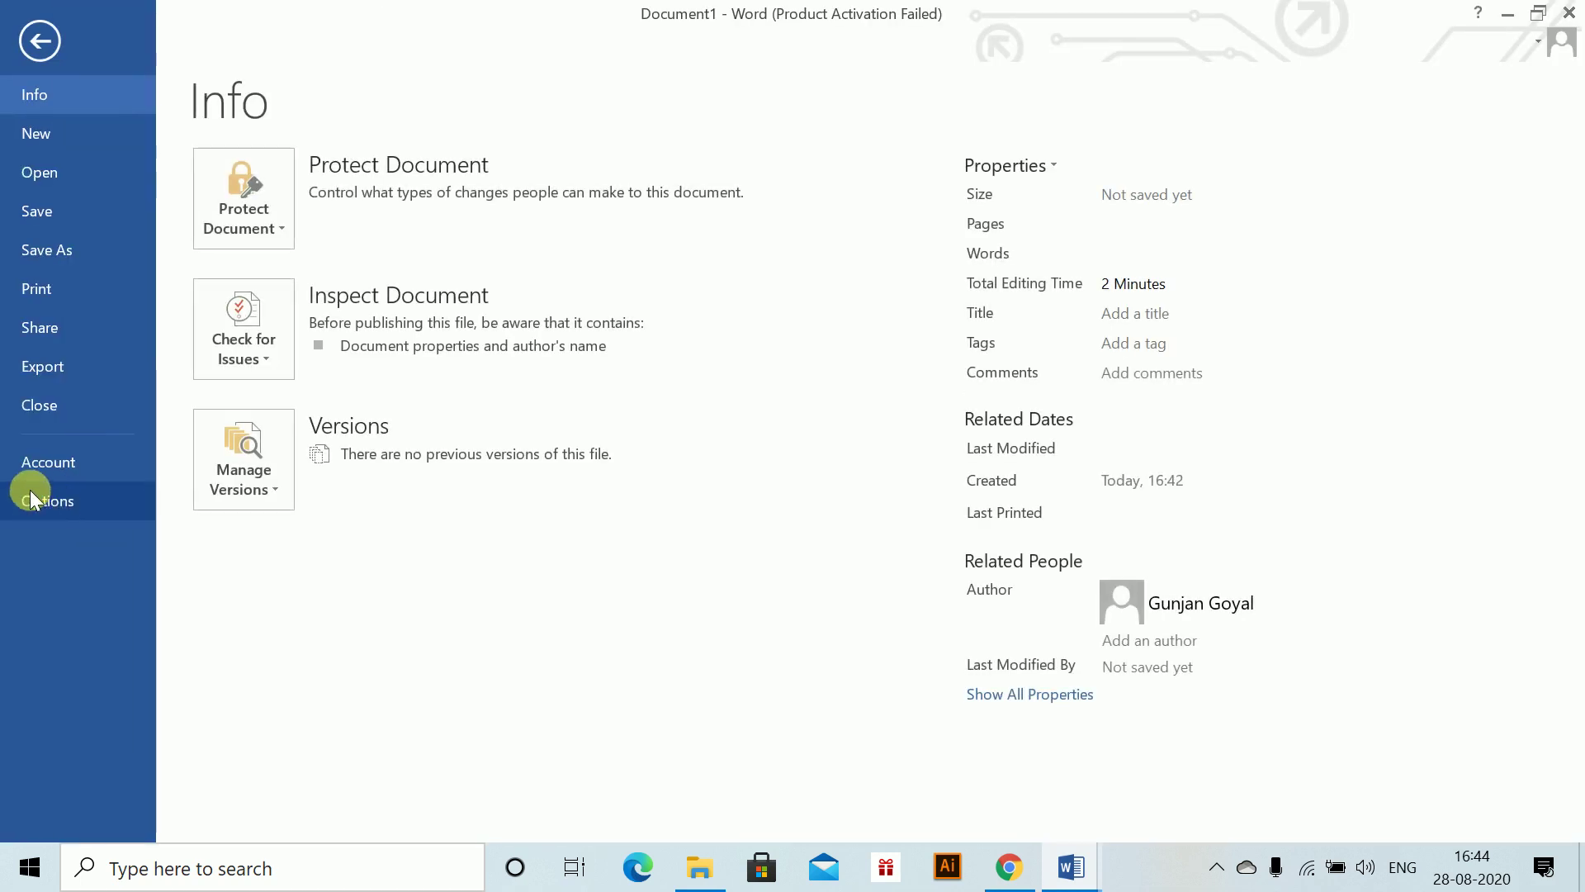
left_click(25, 502)
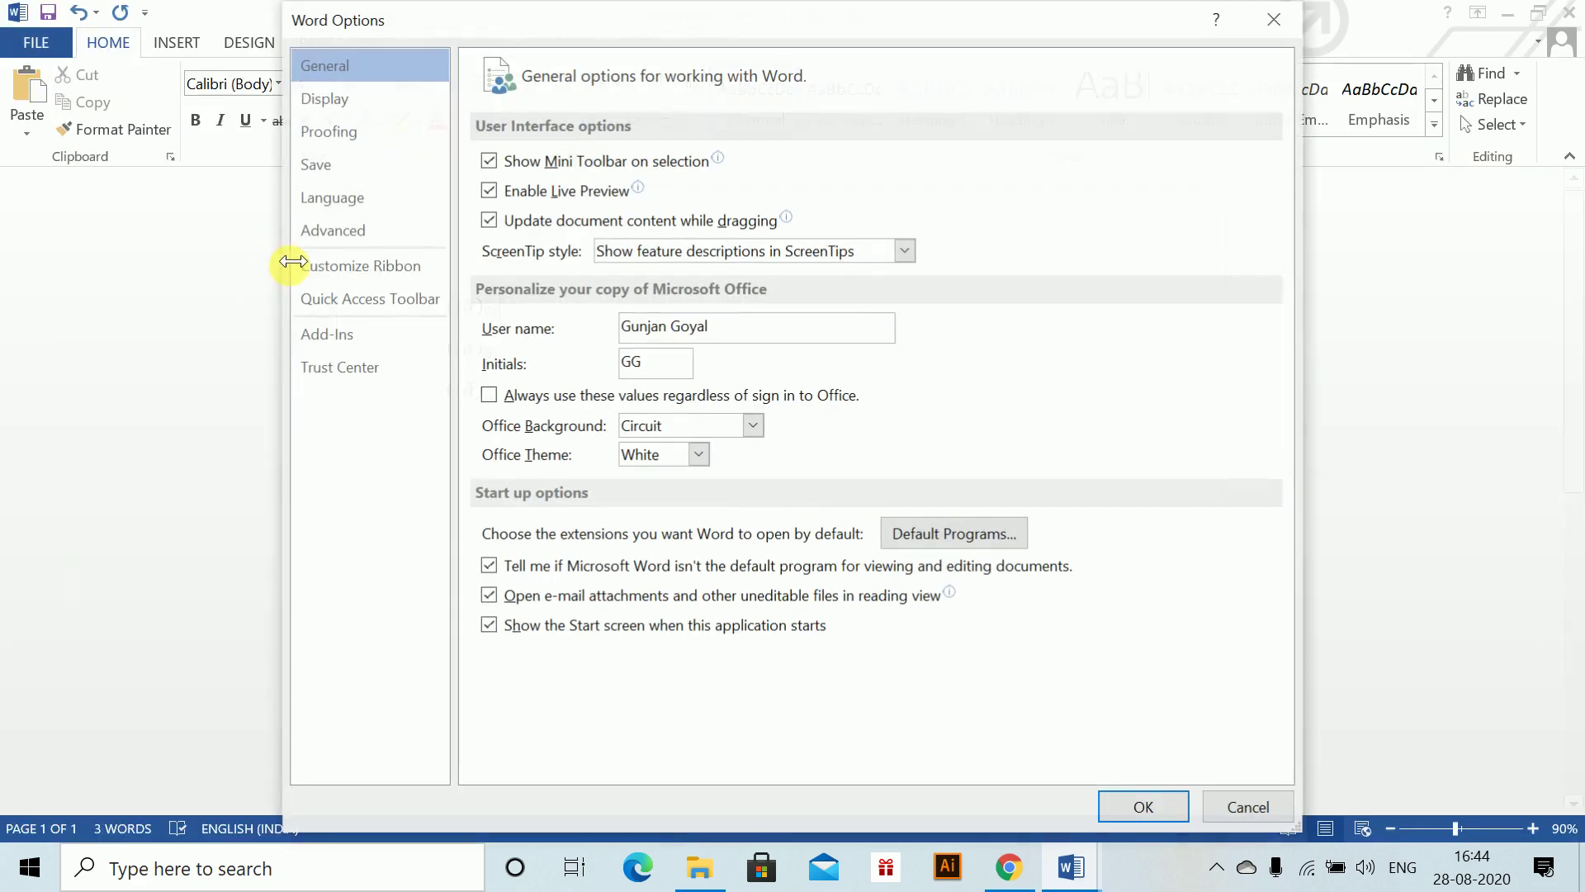
left_click(361, 266)
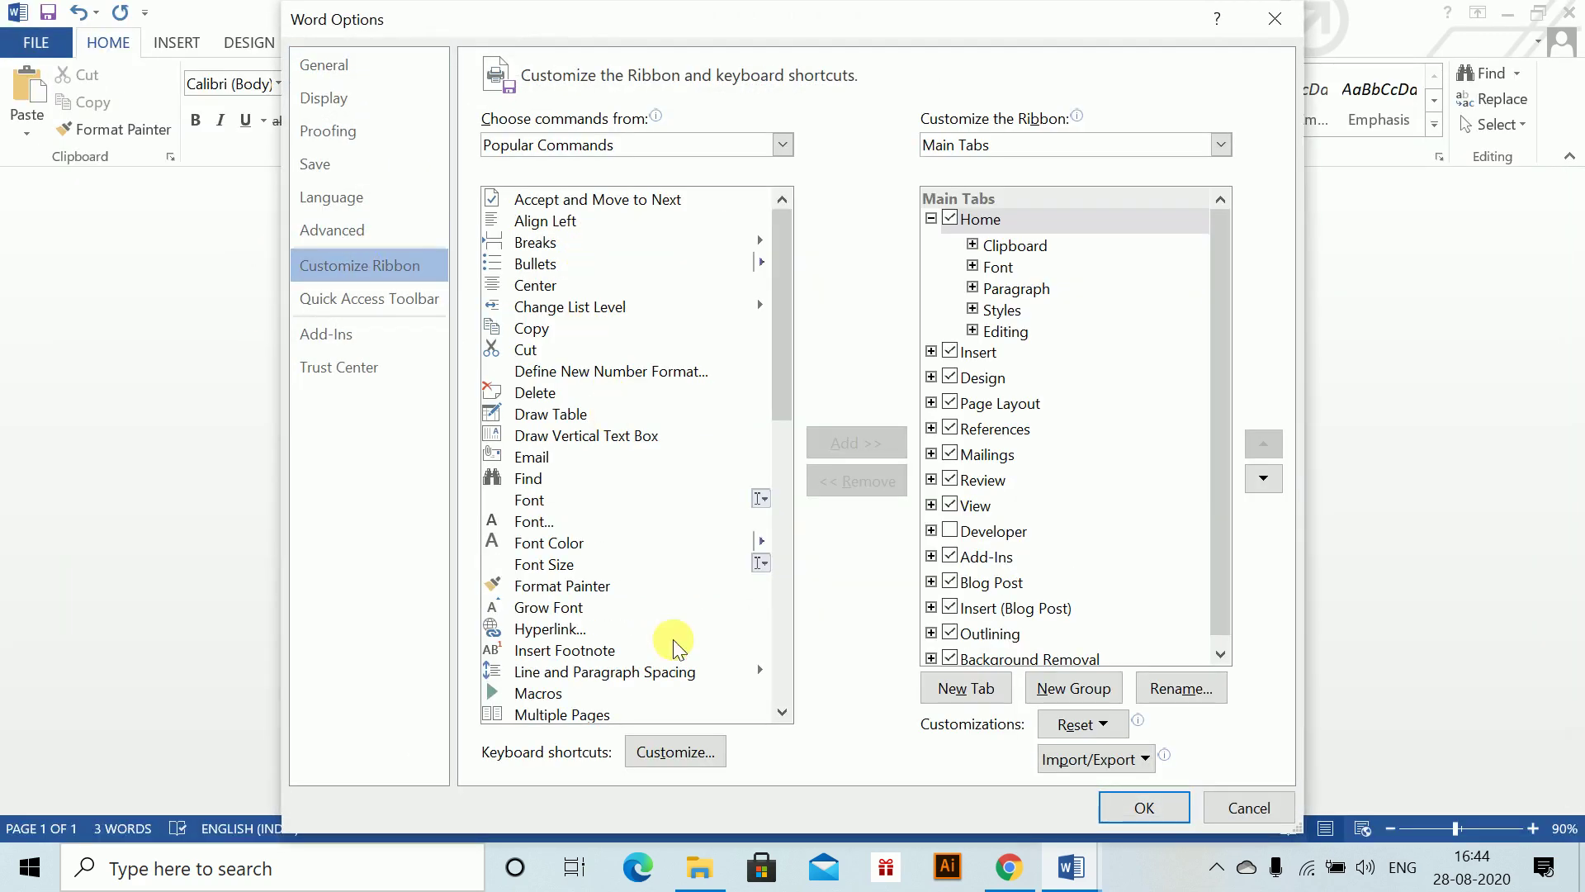
left_click(638, 748)
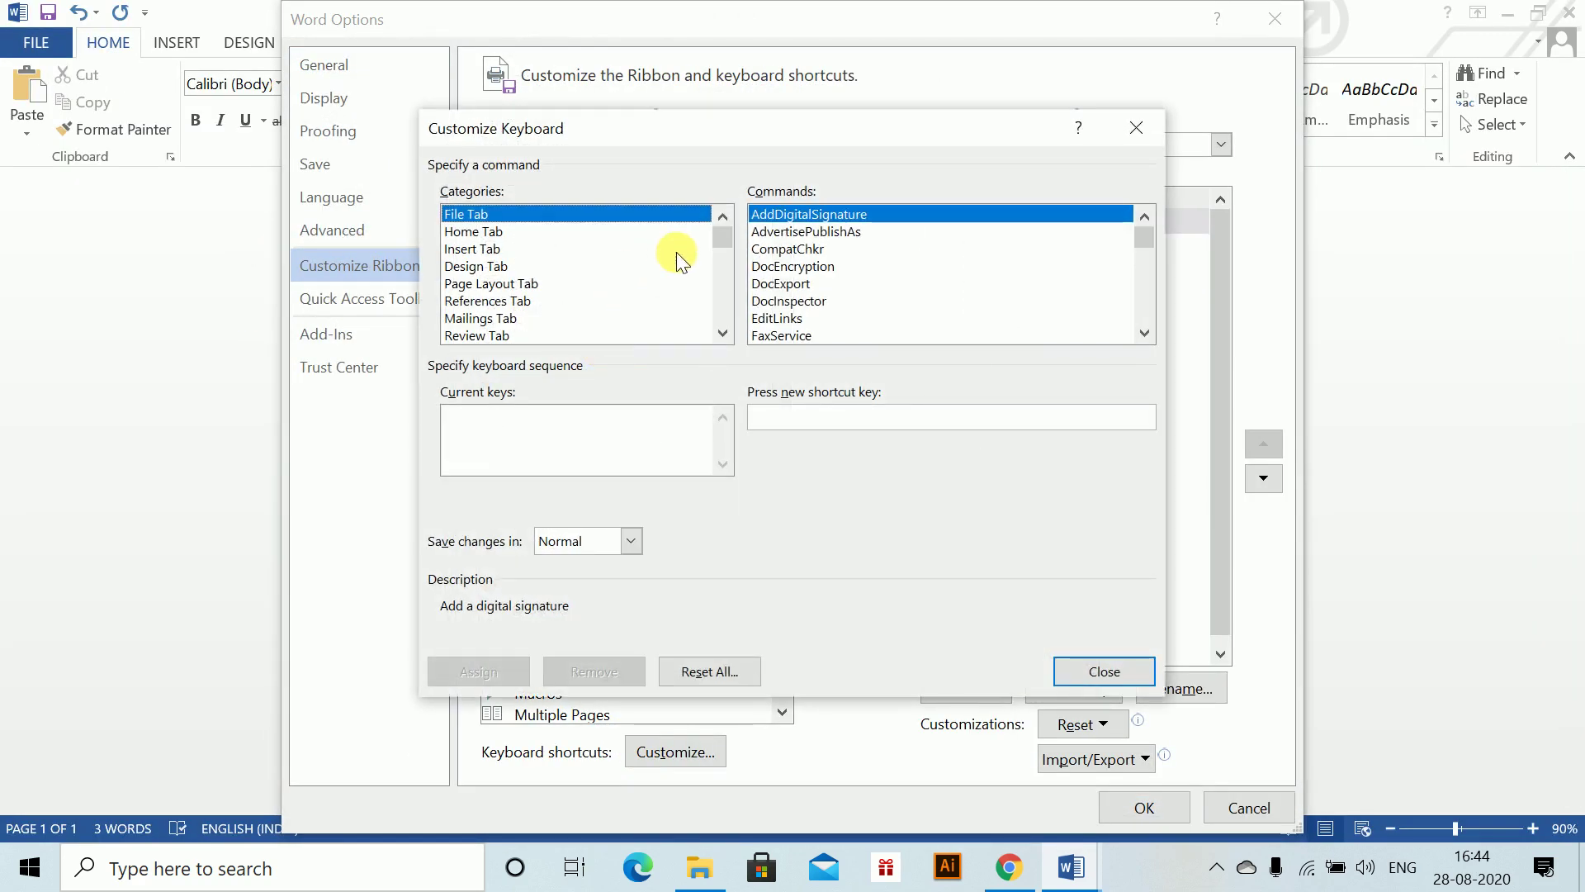
- Assign Alt+Shift+D to the (Iä) building block
left_click_drag(723, 237, 716, 324)
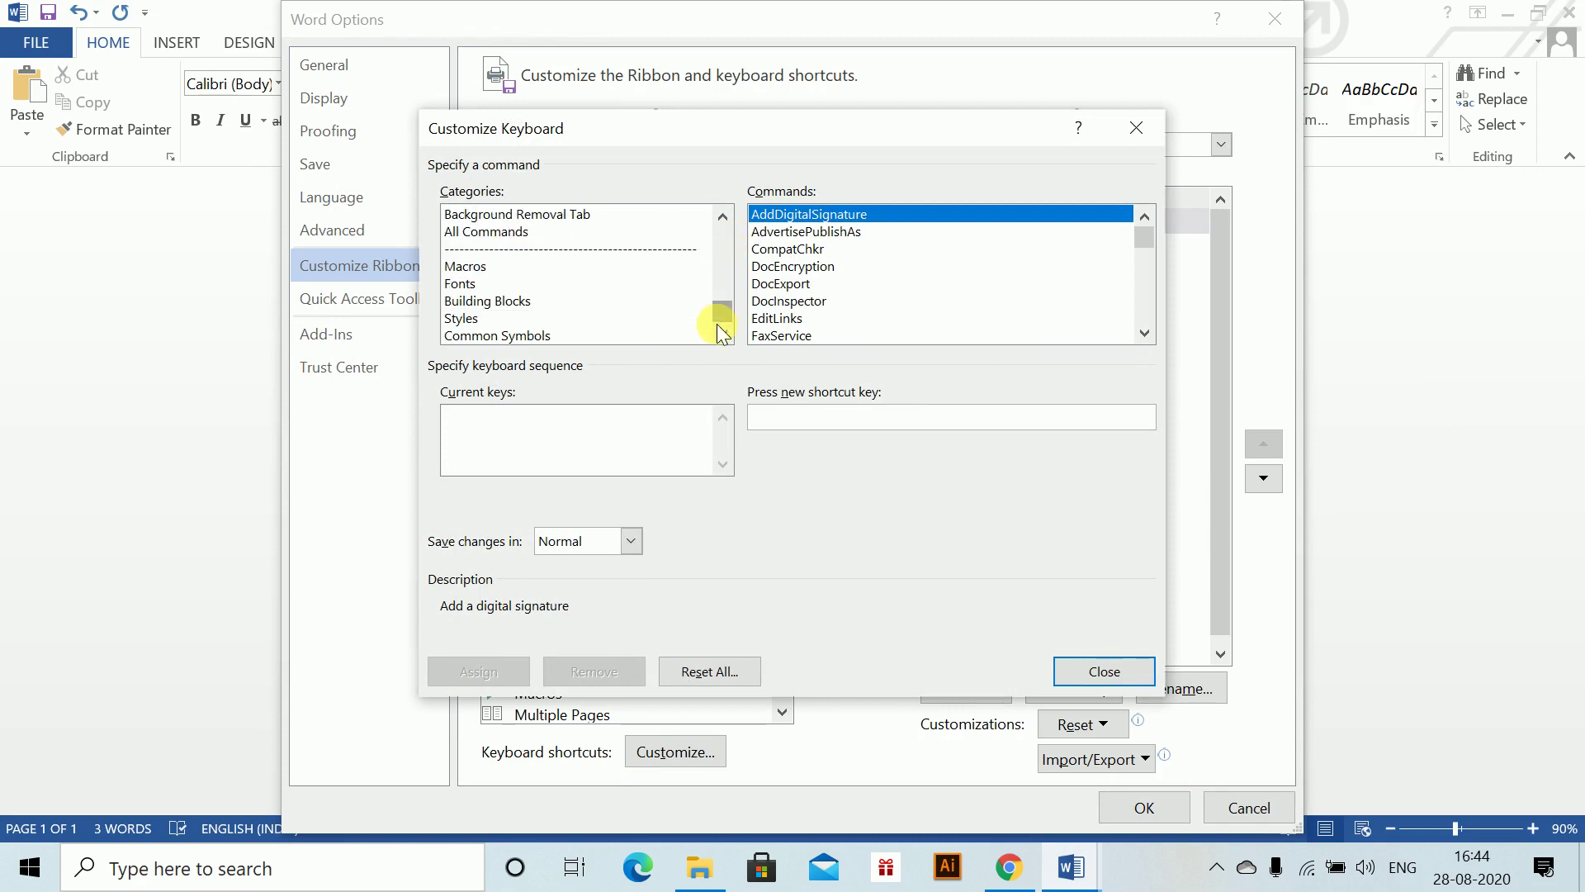
left_click(595, 317)
left_click(586, 302)
left_click(854, 266)
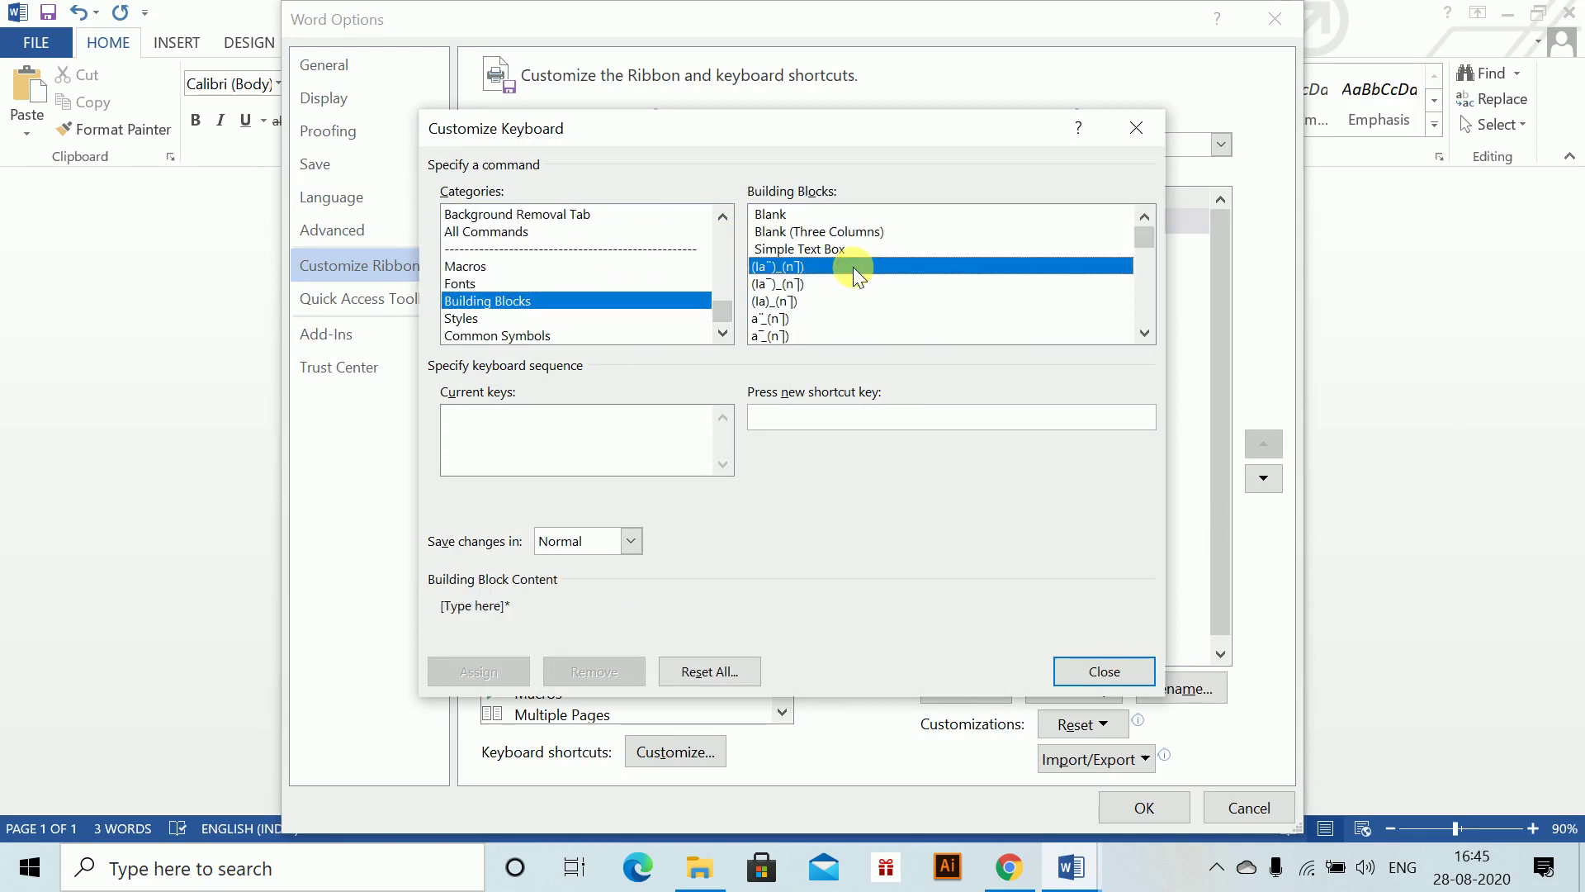
left_click(755, 417)
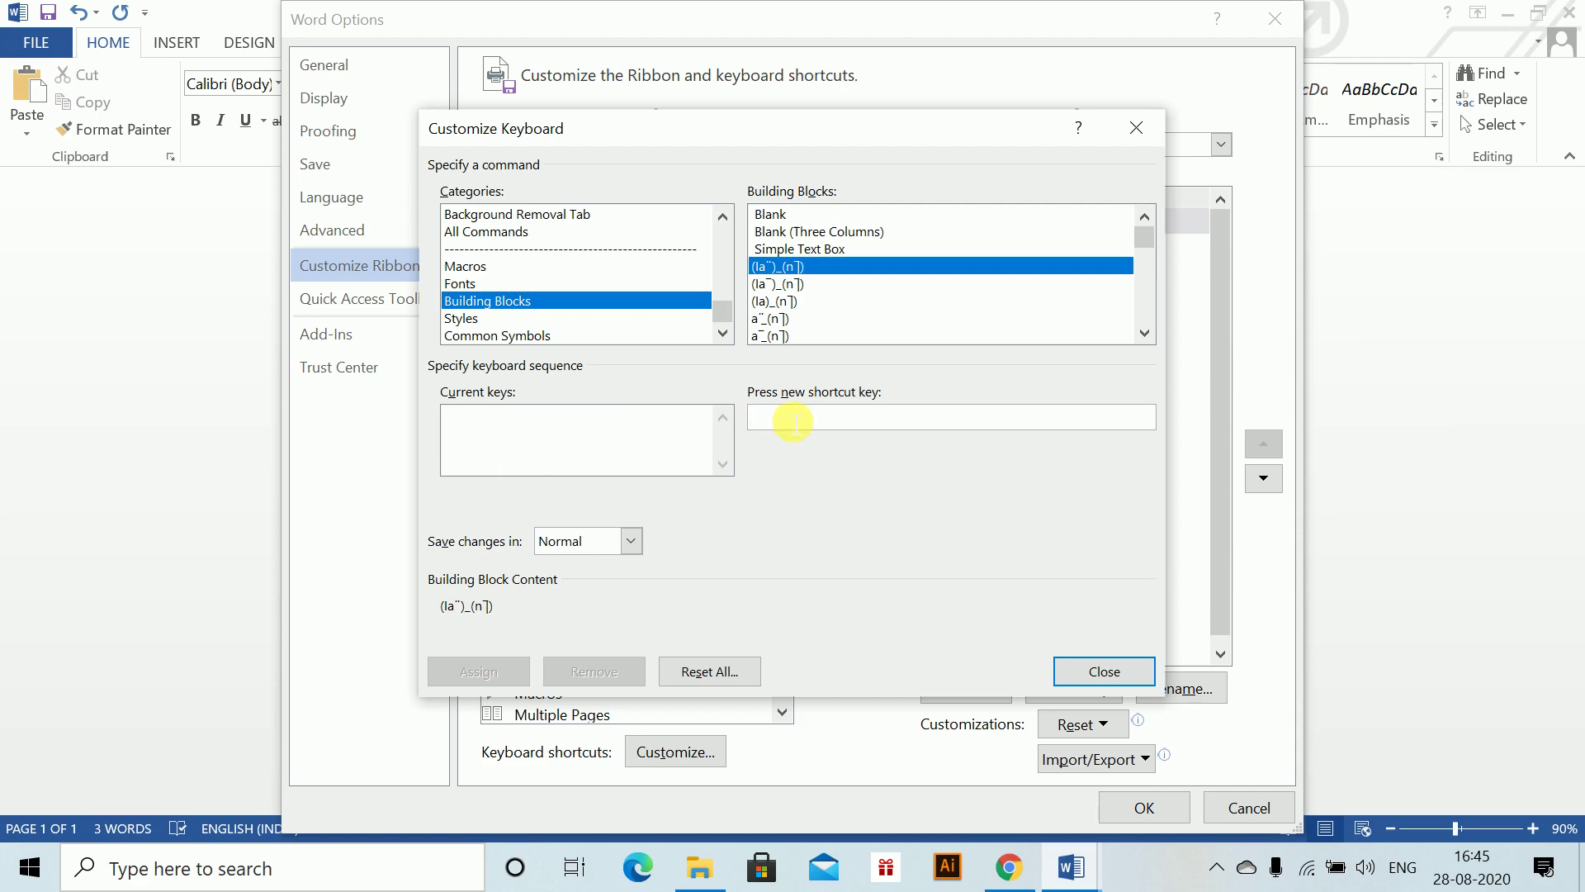
key("alt+shift+d")
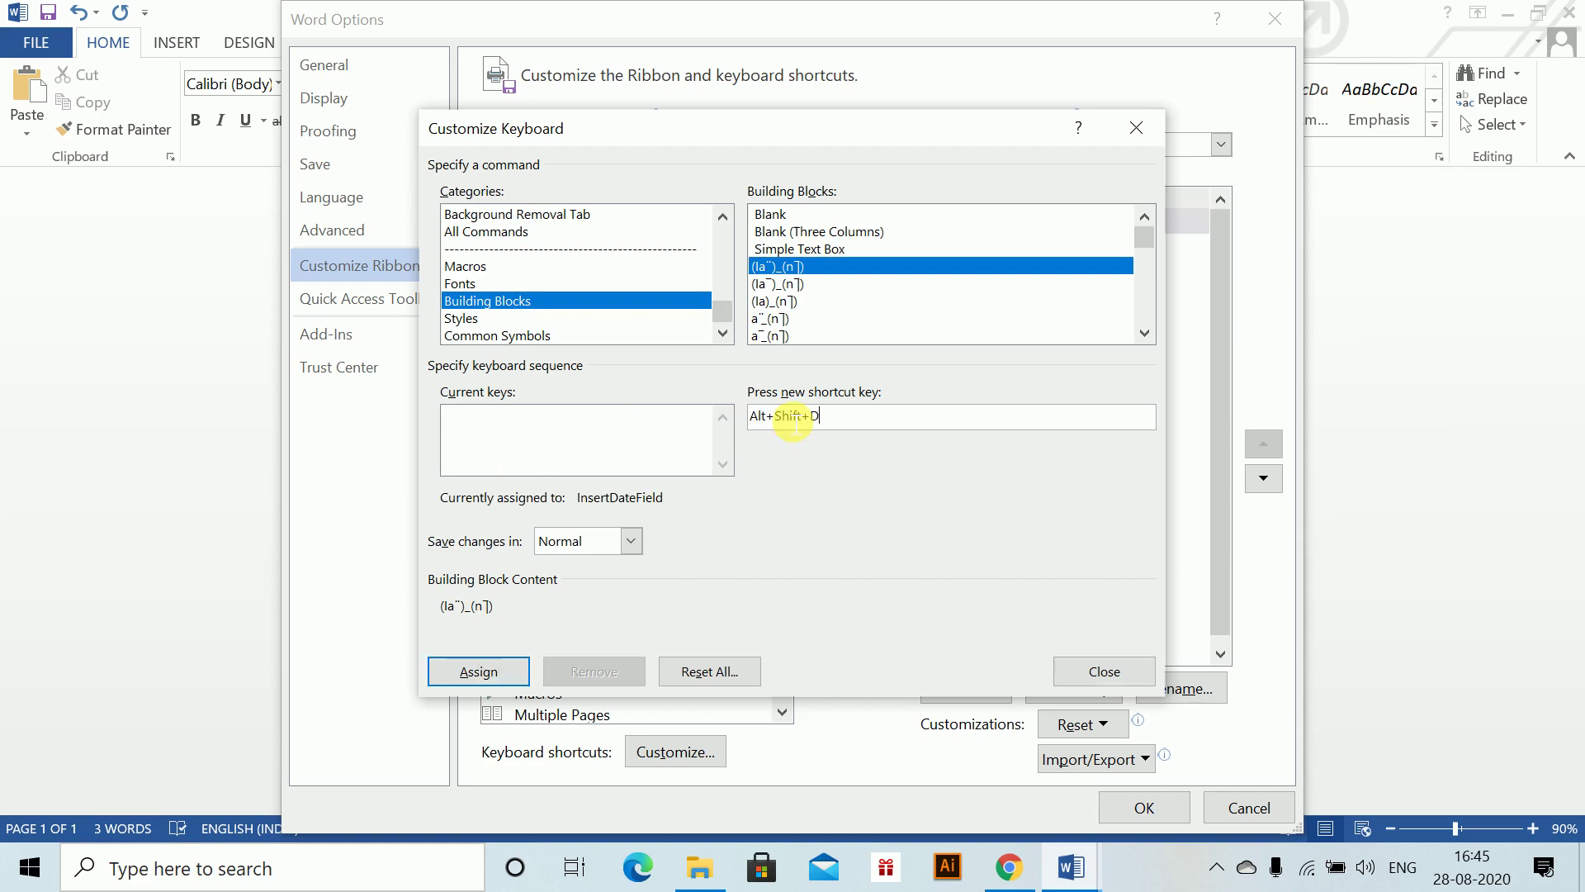
left_click(505, 676)
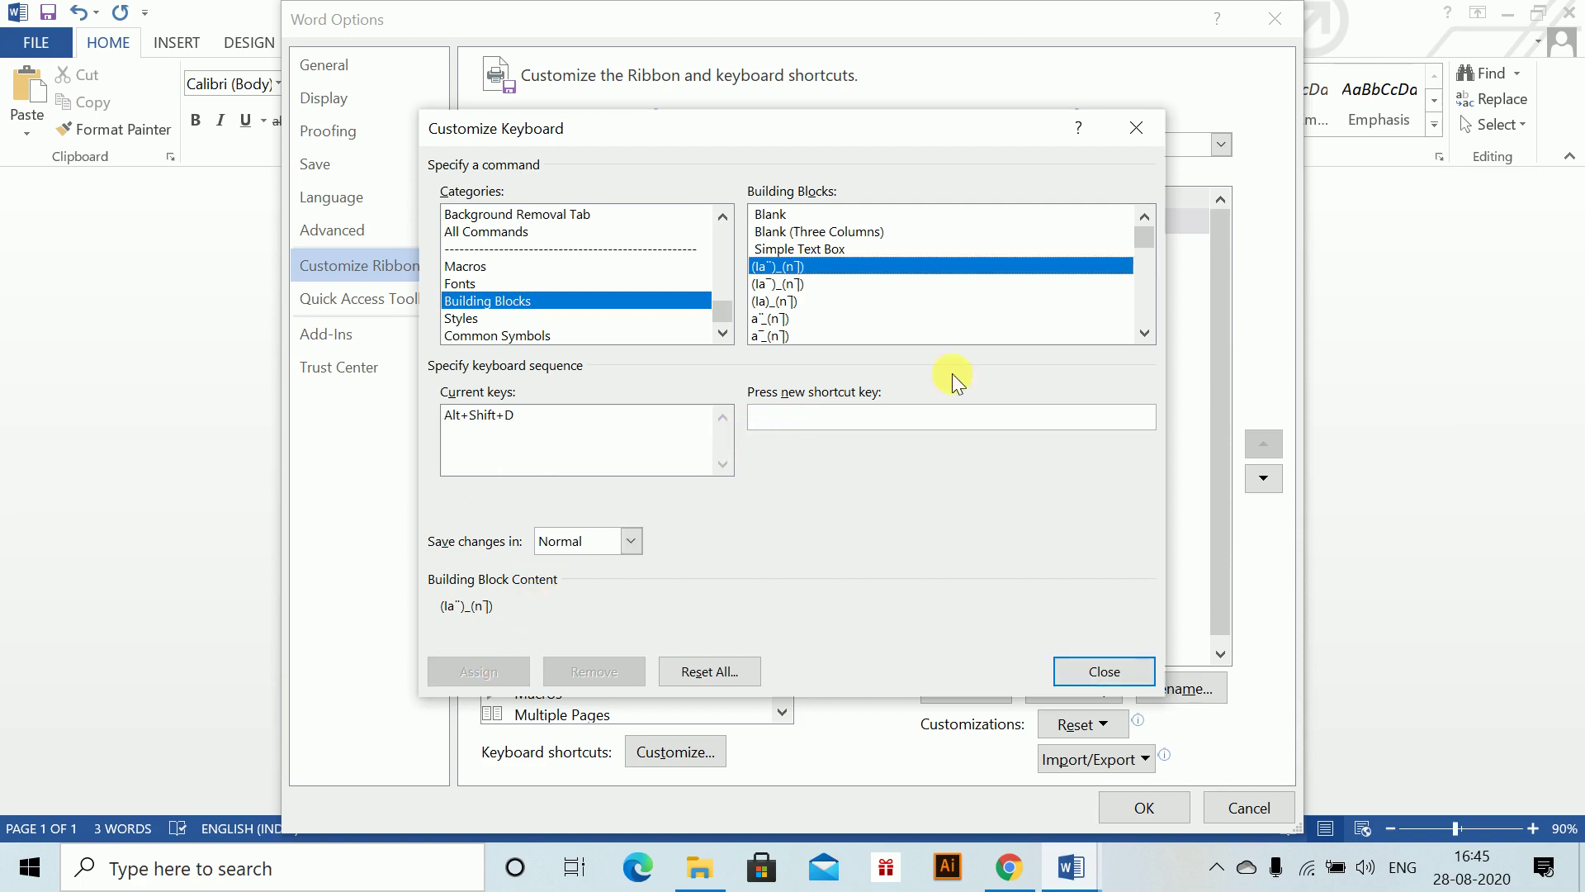
- Assign Alt+Shift+E to the (Ia) building block
left_click(778, 306)
left_click(790, 419)
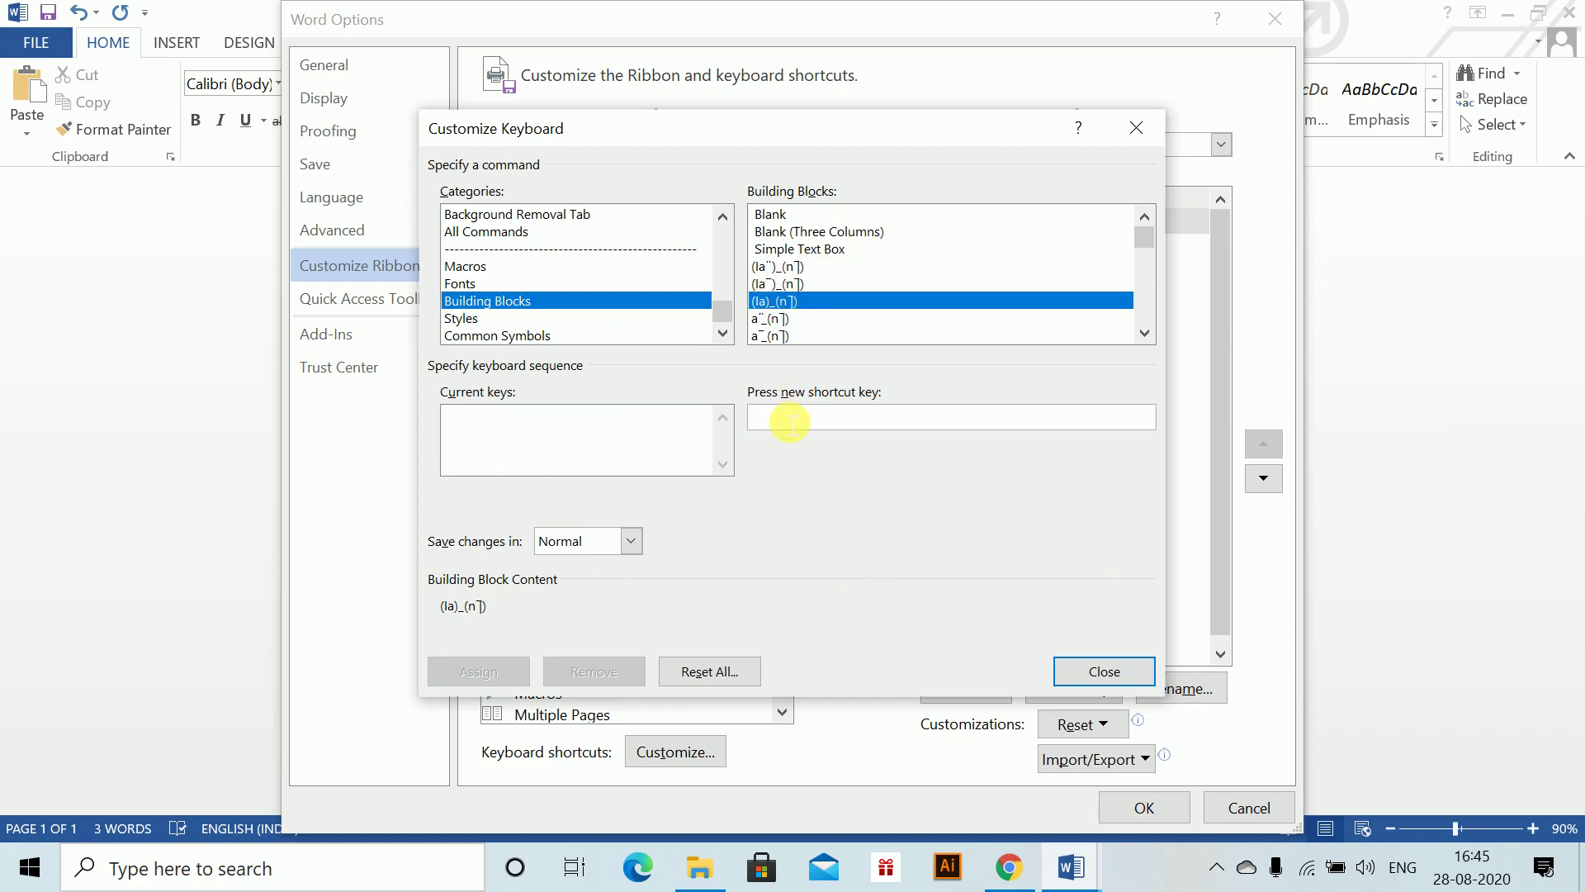
key("alt+shift+e")
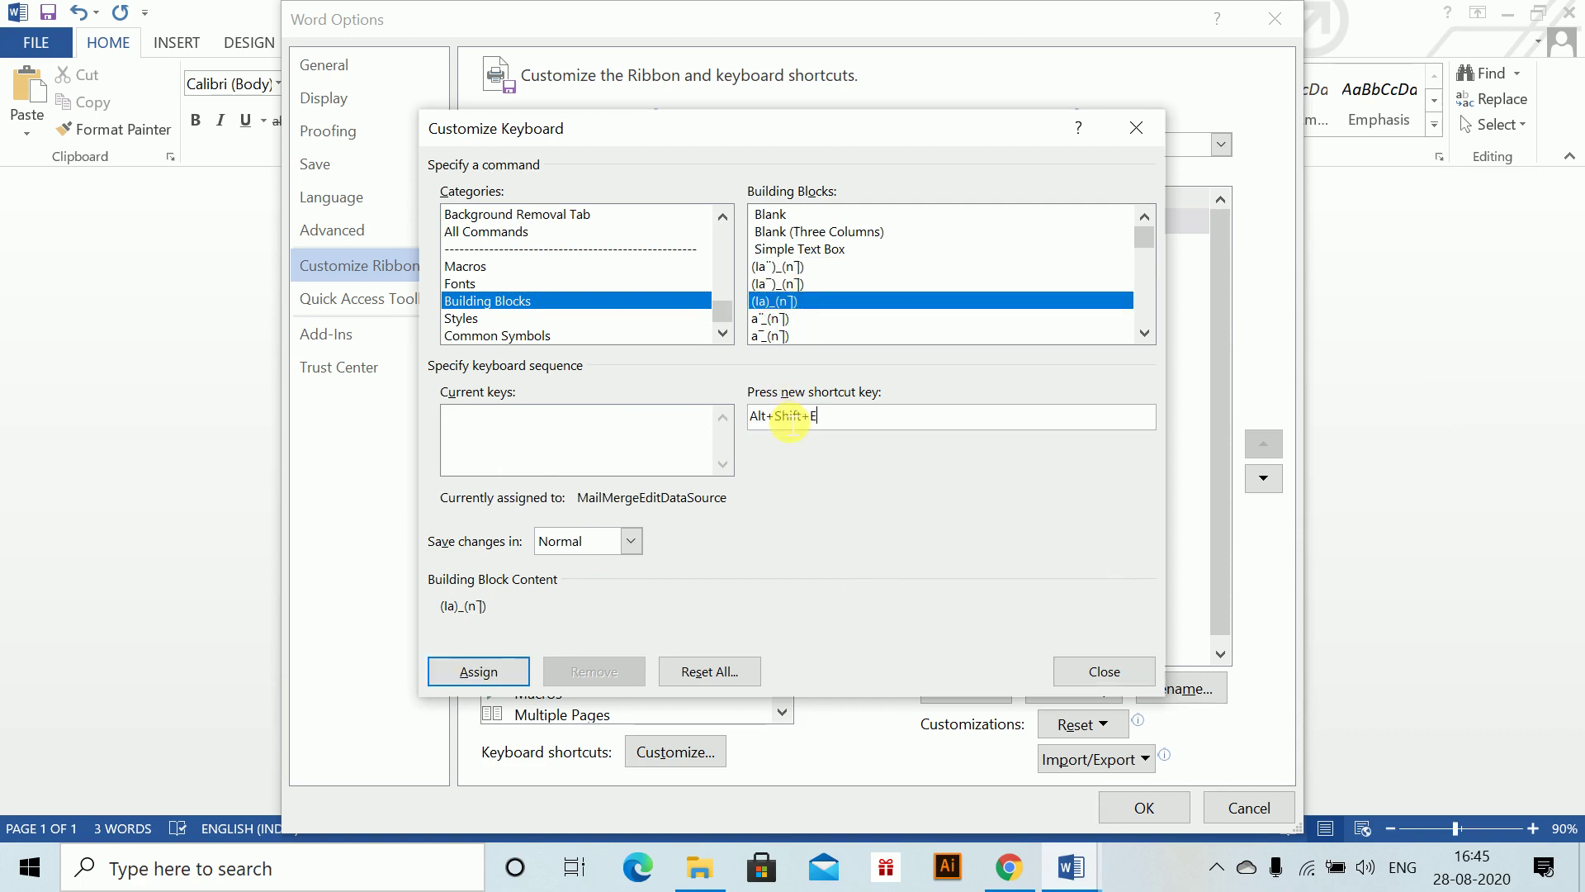
left_click(476, 675)
- Assign Alt+Shift+F to the remaining annuity building block and close the window
left_click(804, 284)
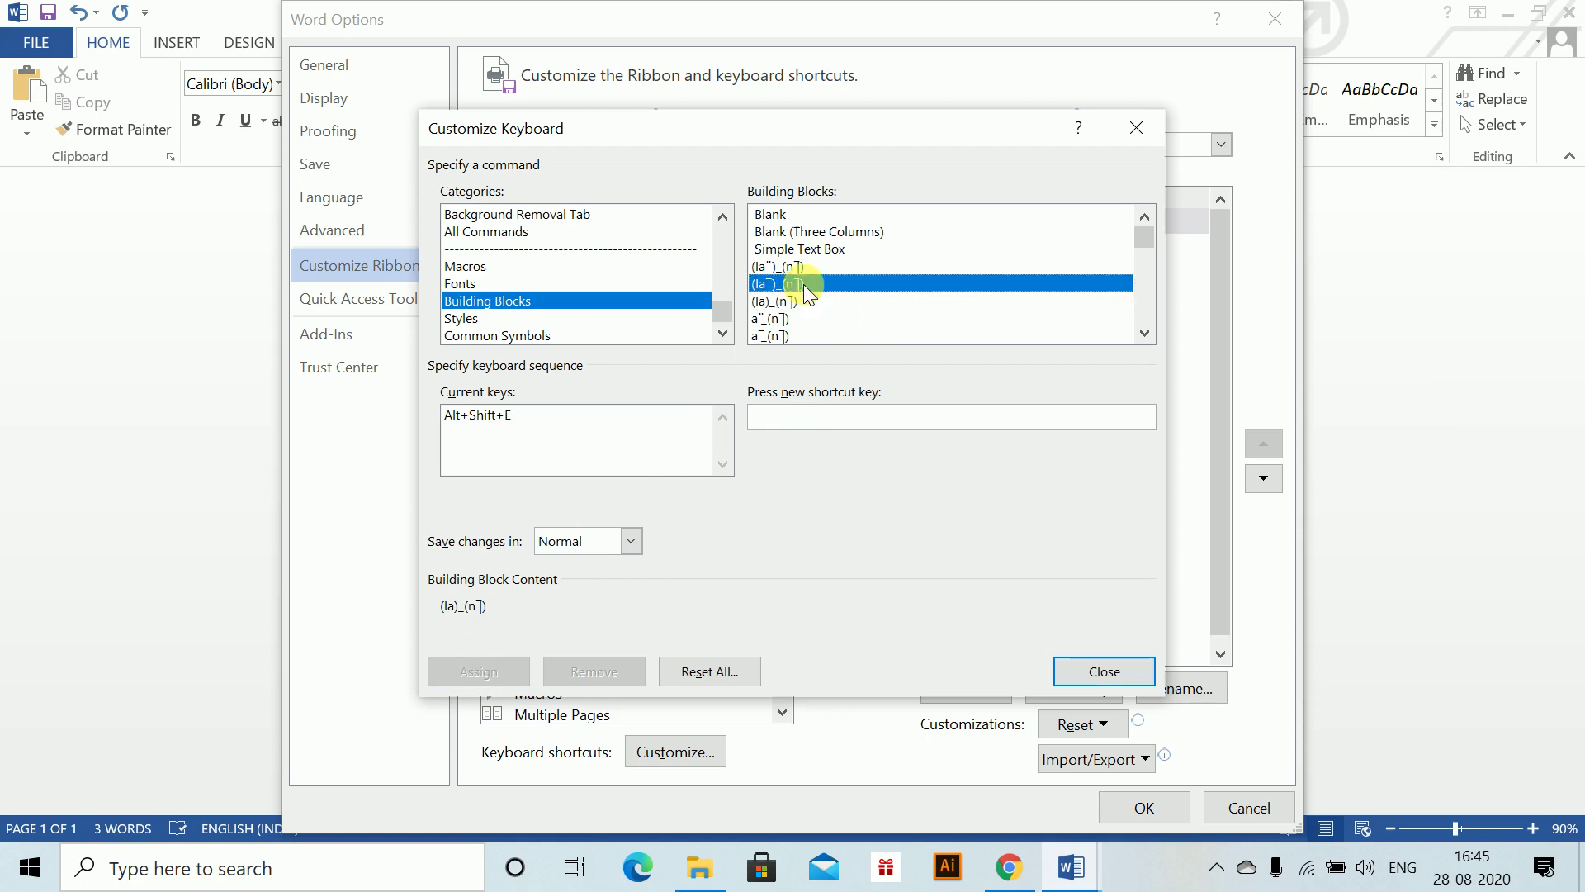
left_click(782, 417)
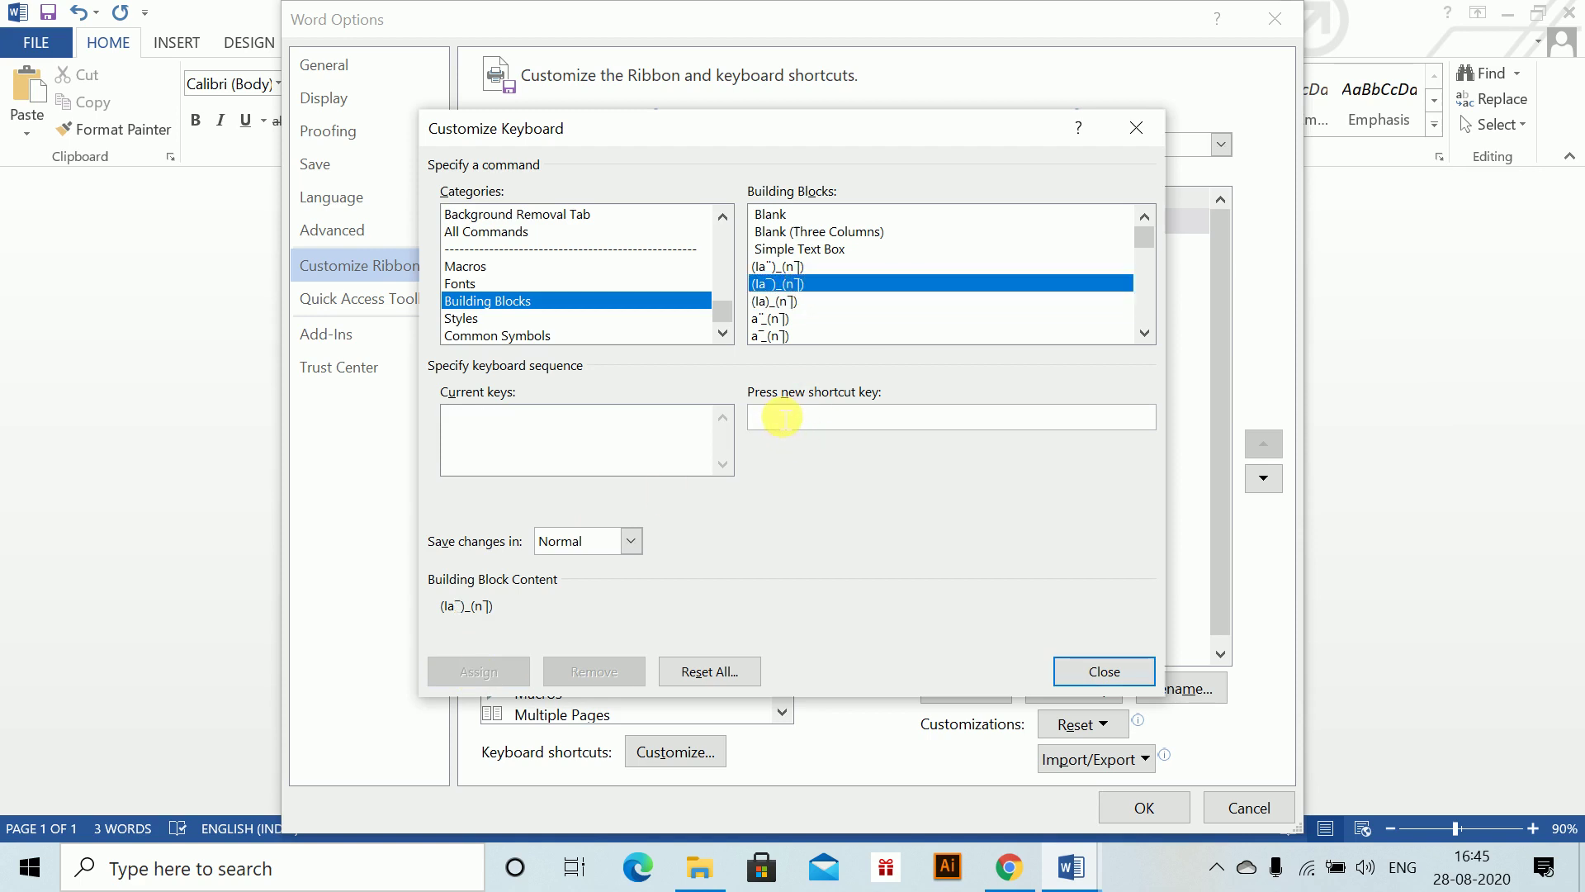
key("alt+shift+f")
left_click(476, 674)
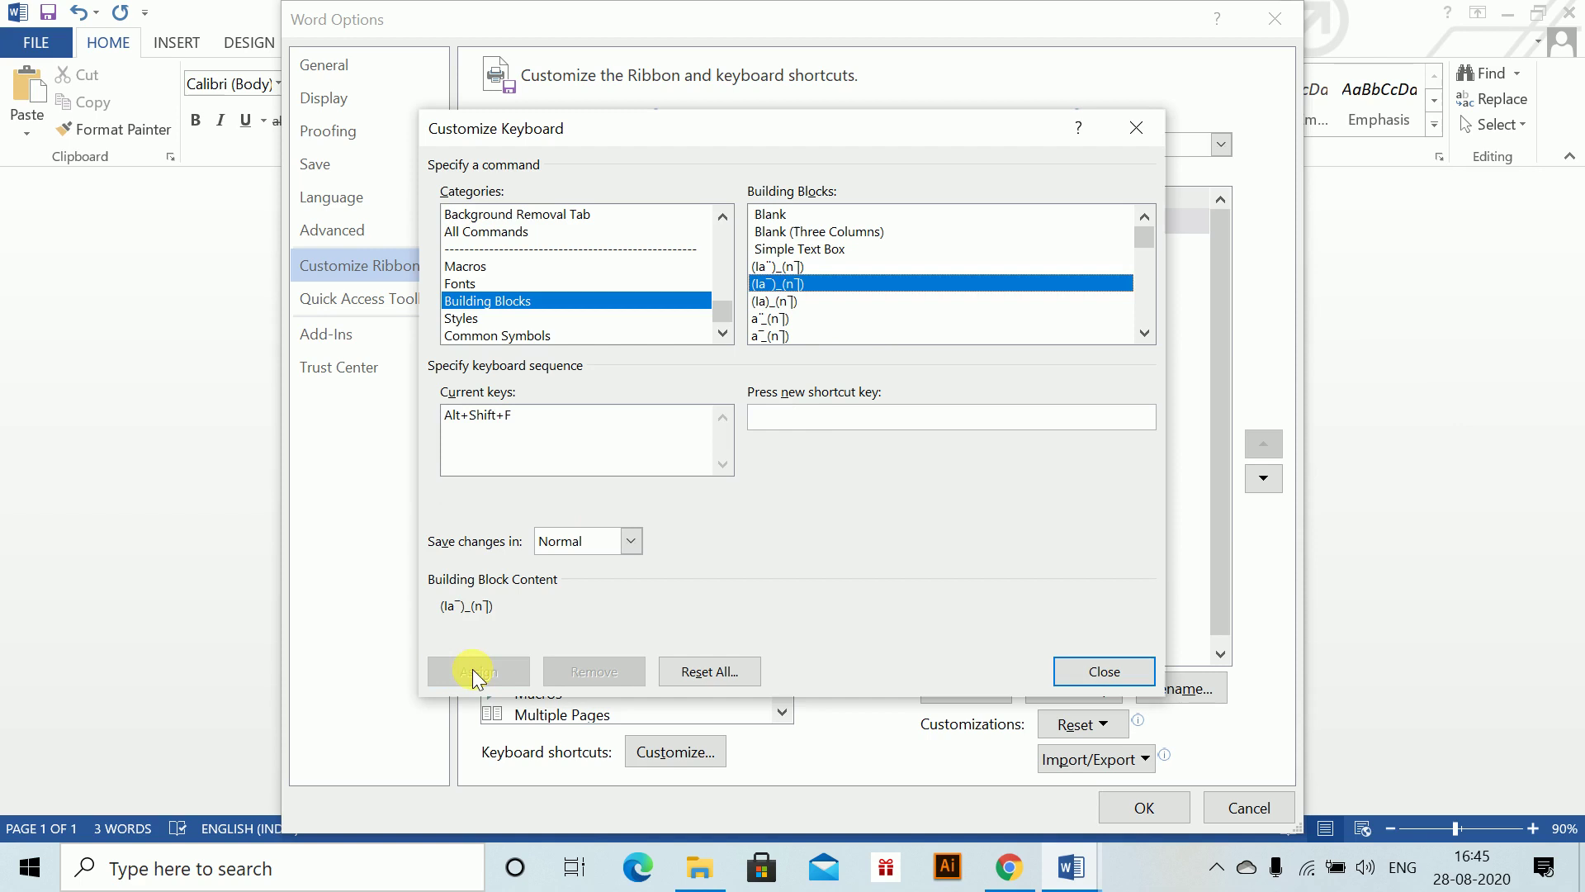
left_click(1073, 670)
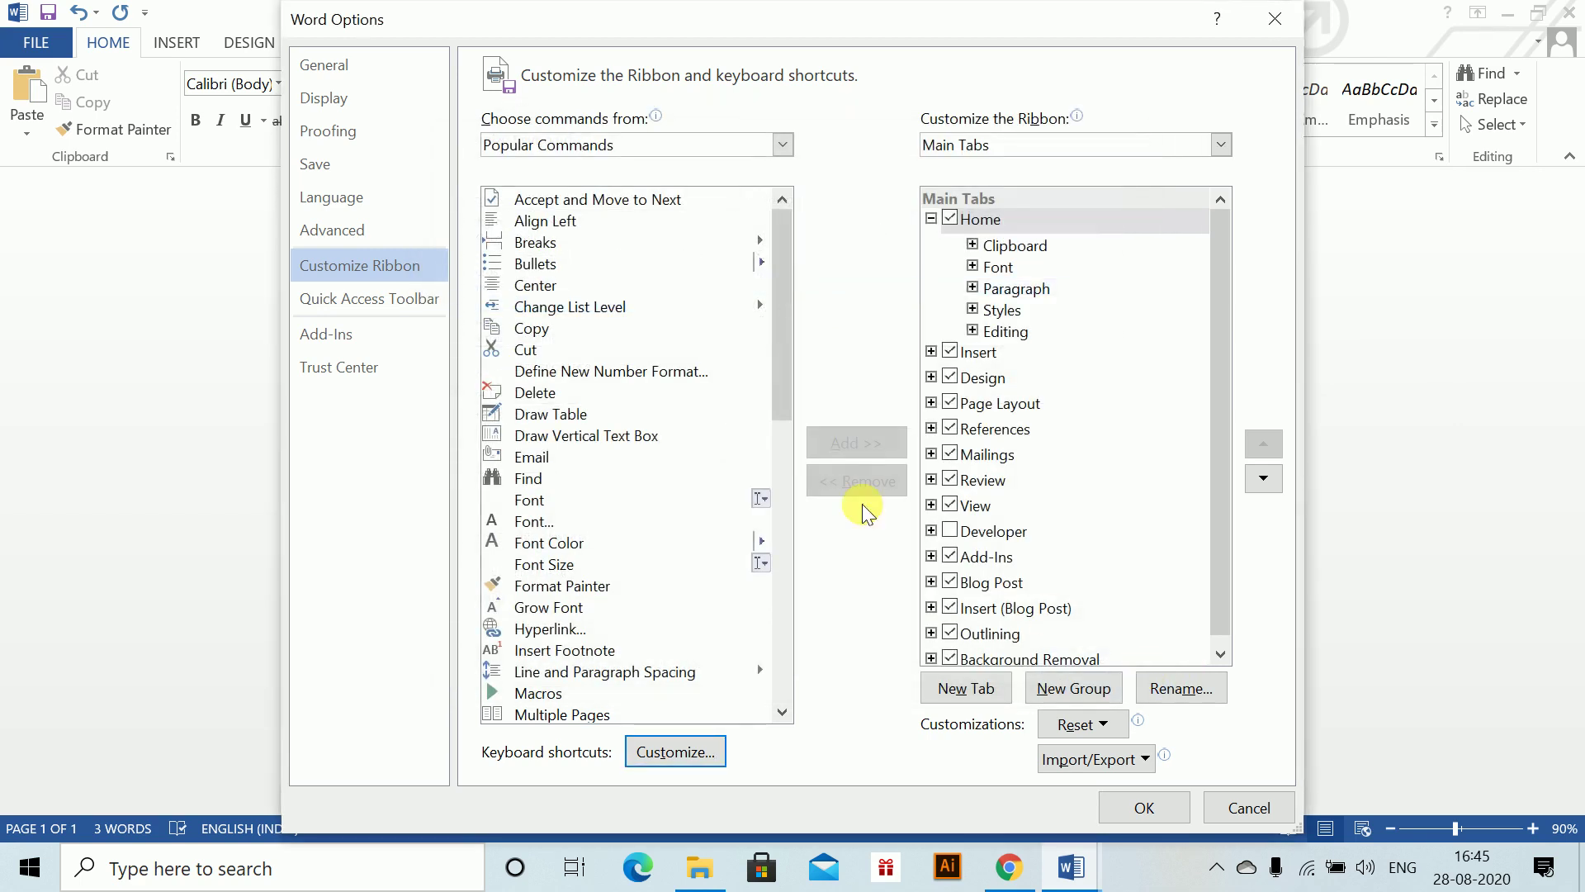
- Add a size-18 'Question 1.' heading below the three annuity symbols
left_click(1144, 809)
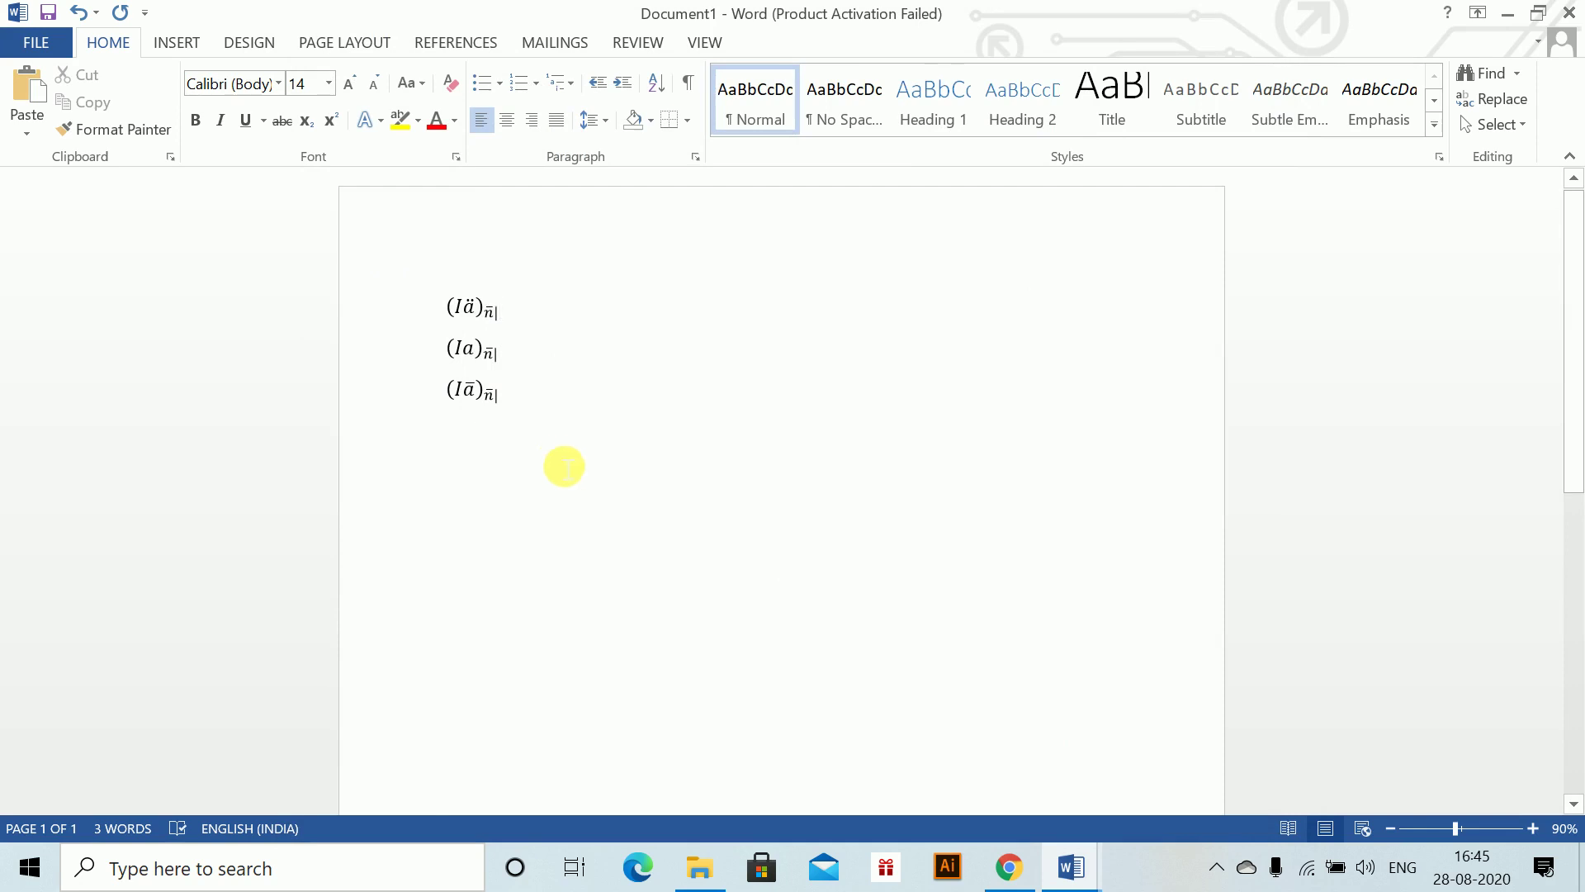
left_click(548, 444)
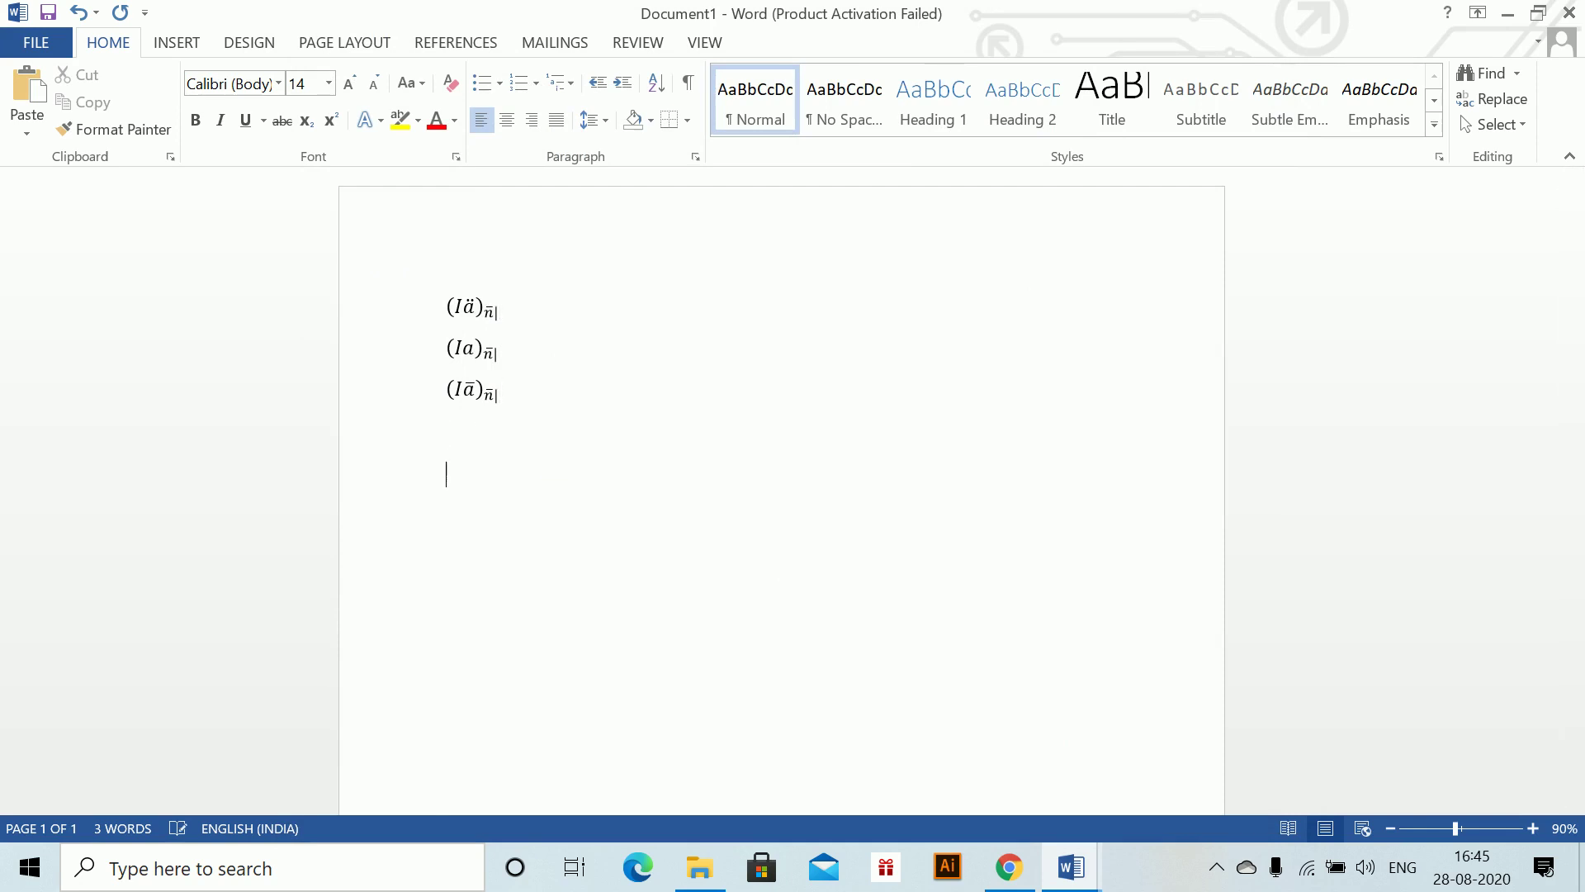
key("alt+Tab")
key("alt+Tab")
type("Qu")
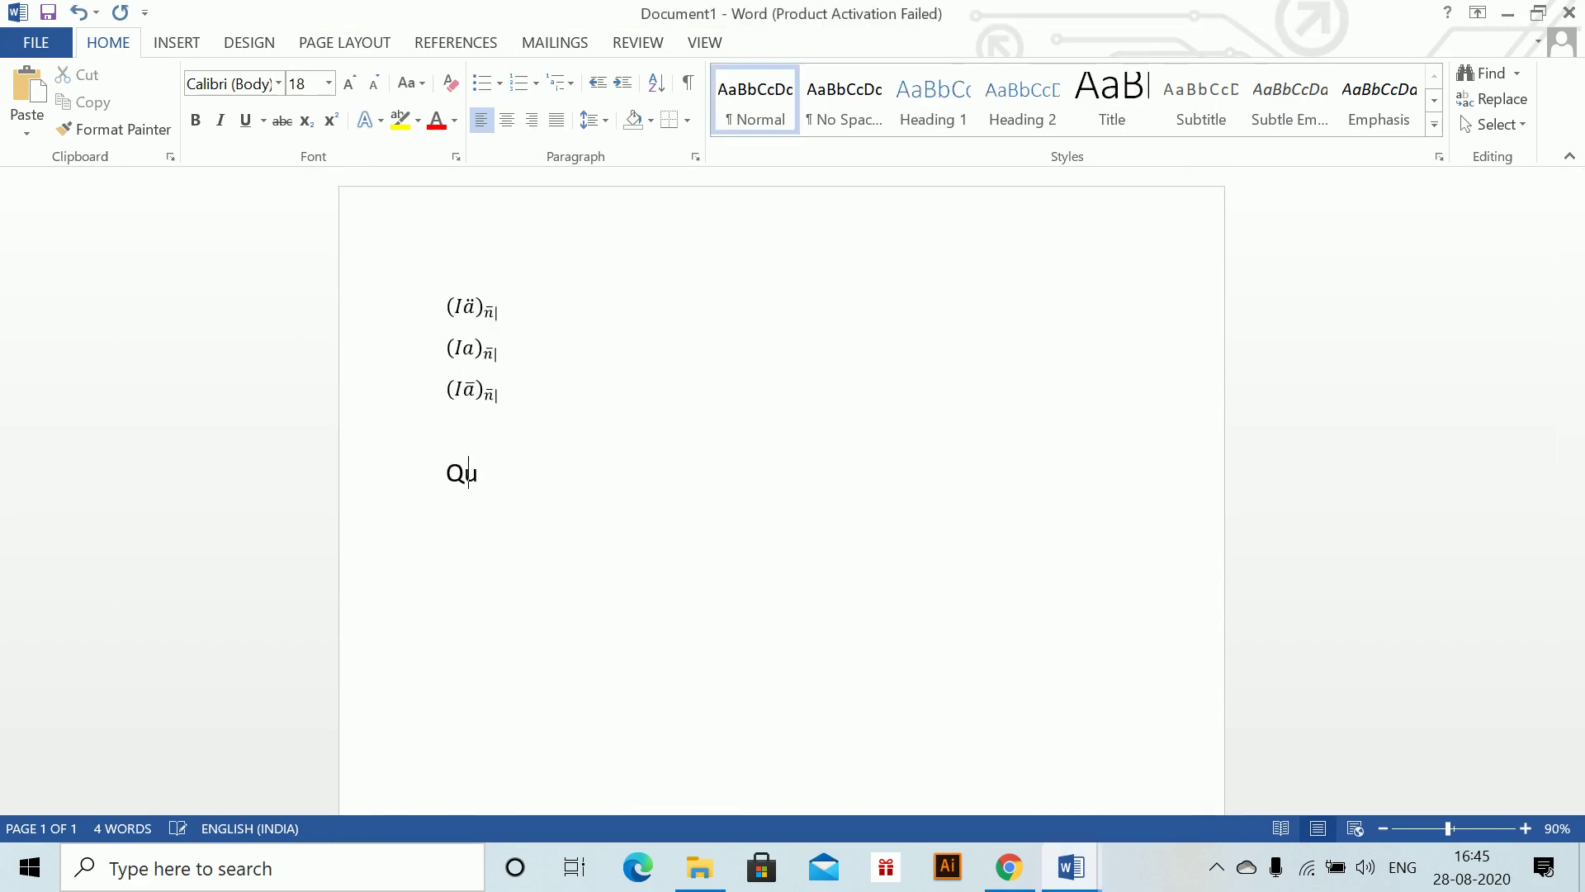
type("estion 1.")
key("Return")
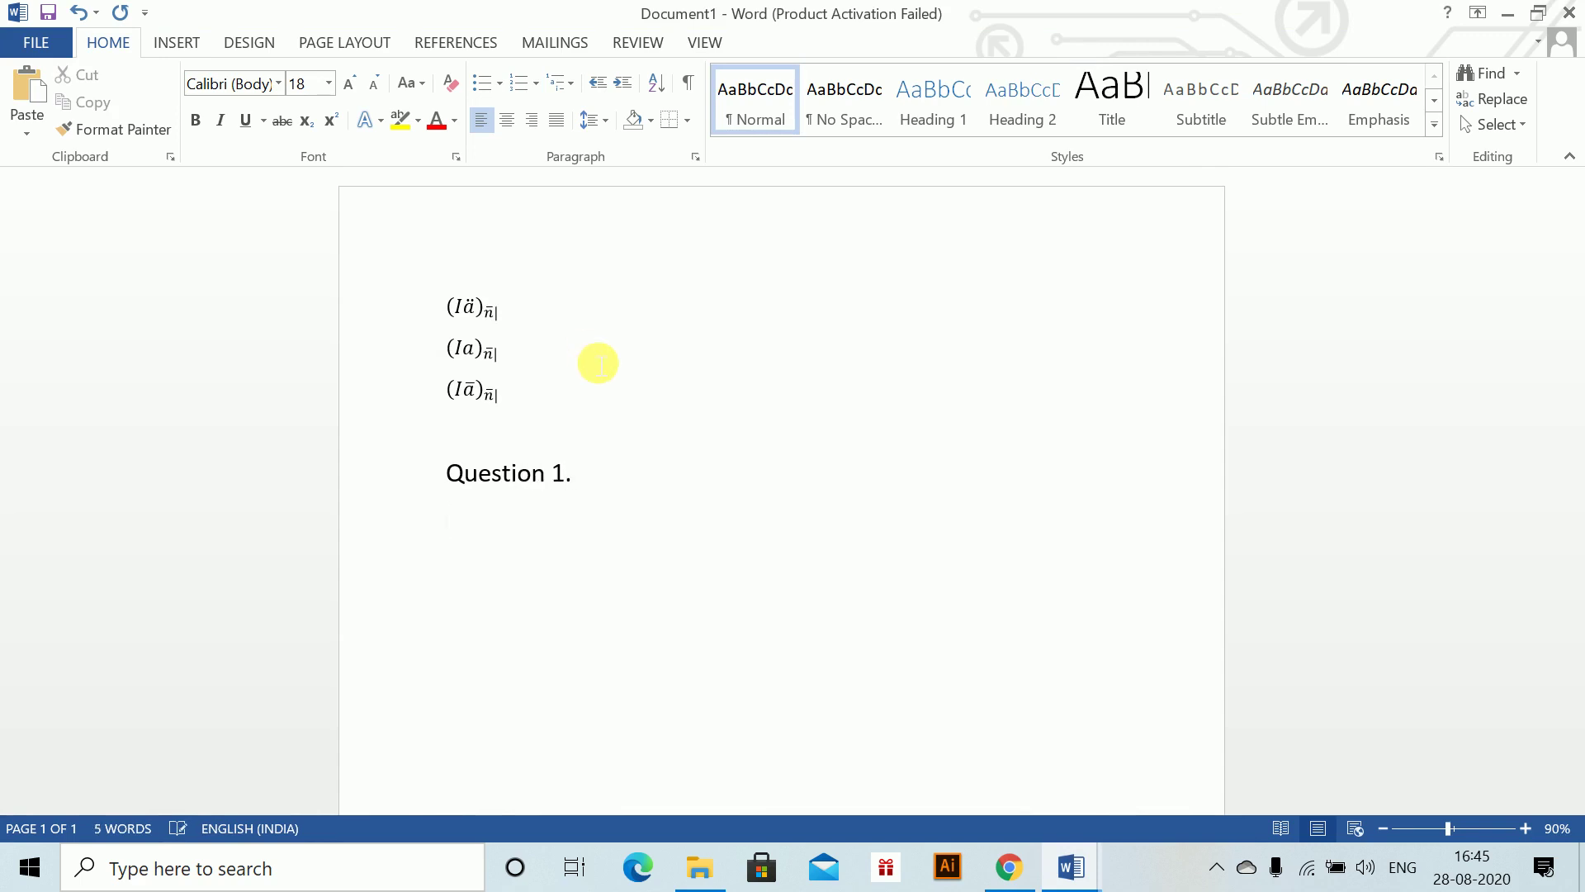
- Add a size-14 'PV=' line and start an equation after it
key("ctrl+shift+comma")
key("ctrl+shift+comma")
type("PV")
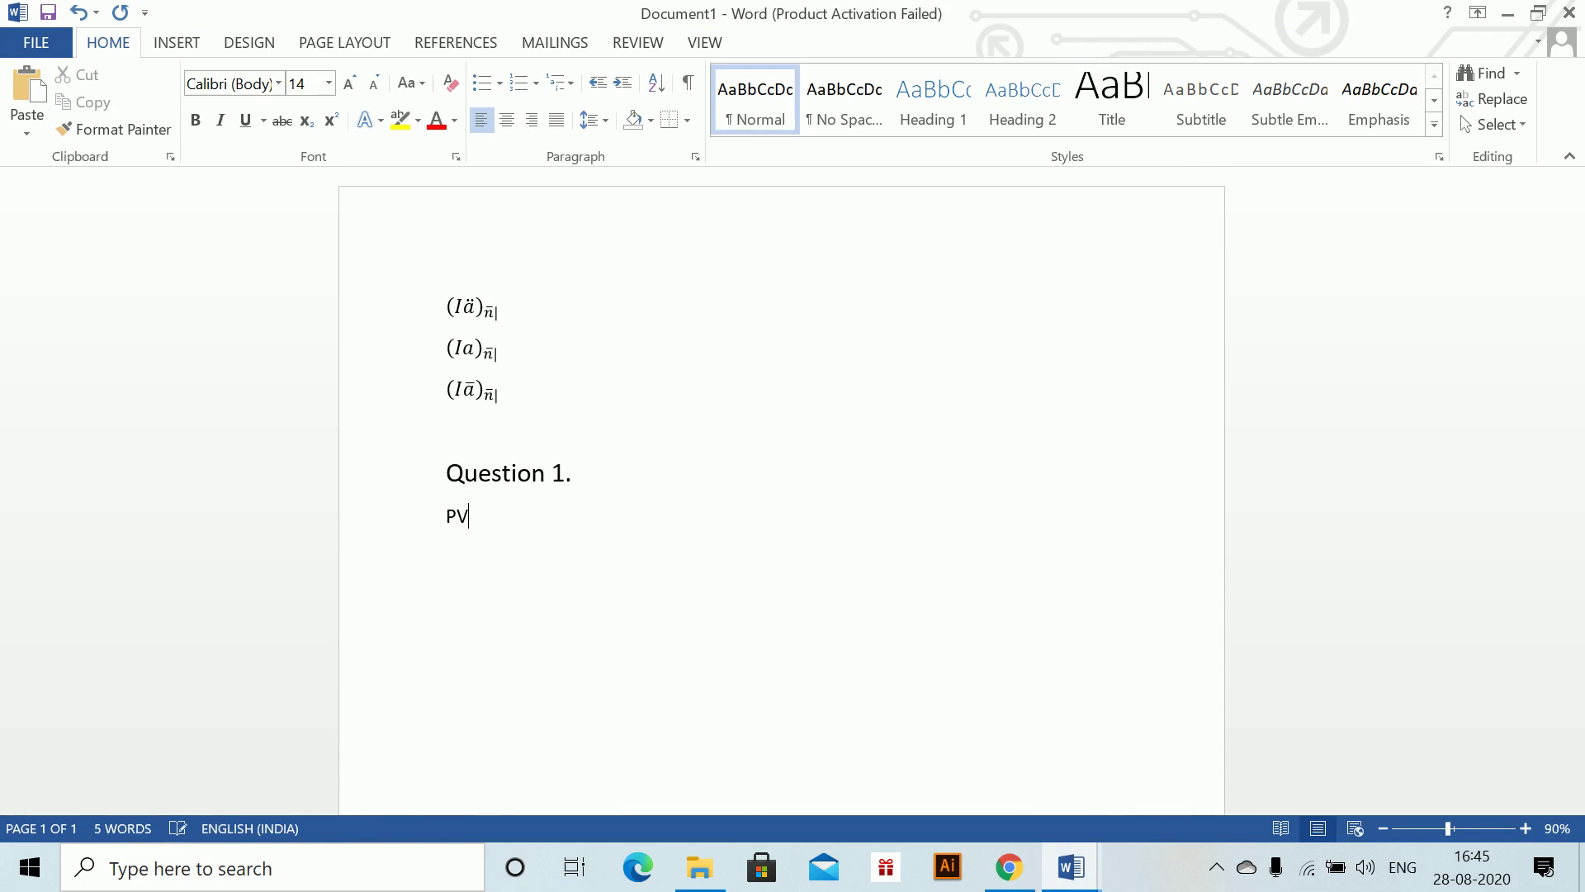
type("=")
key("alt+Tab")
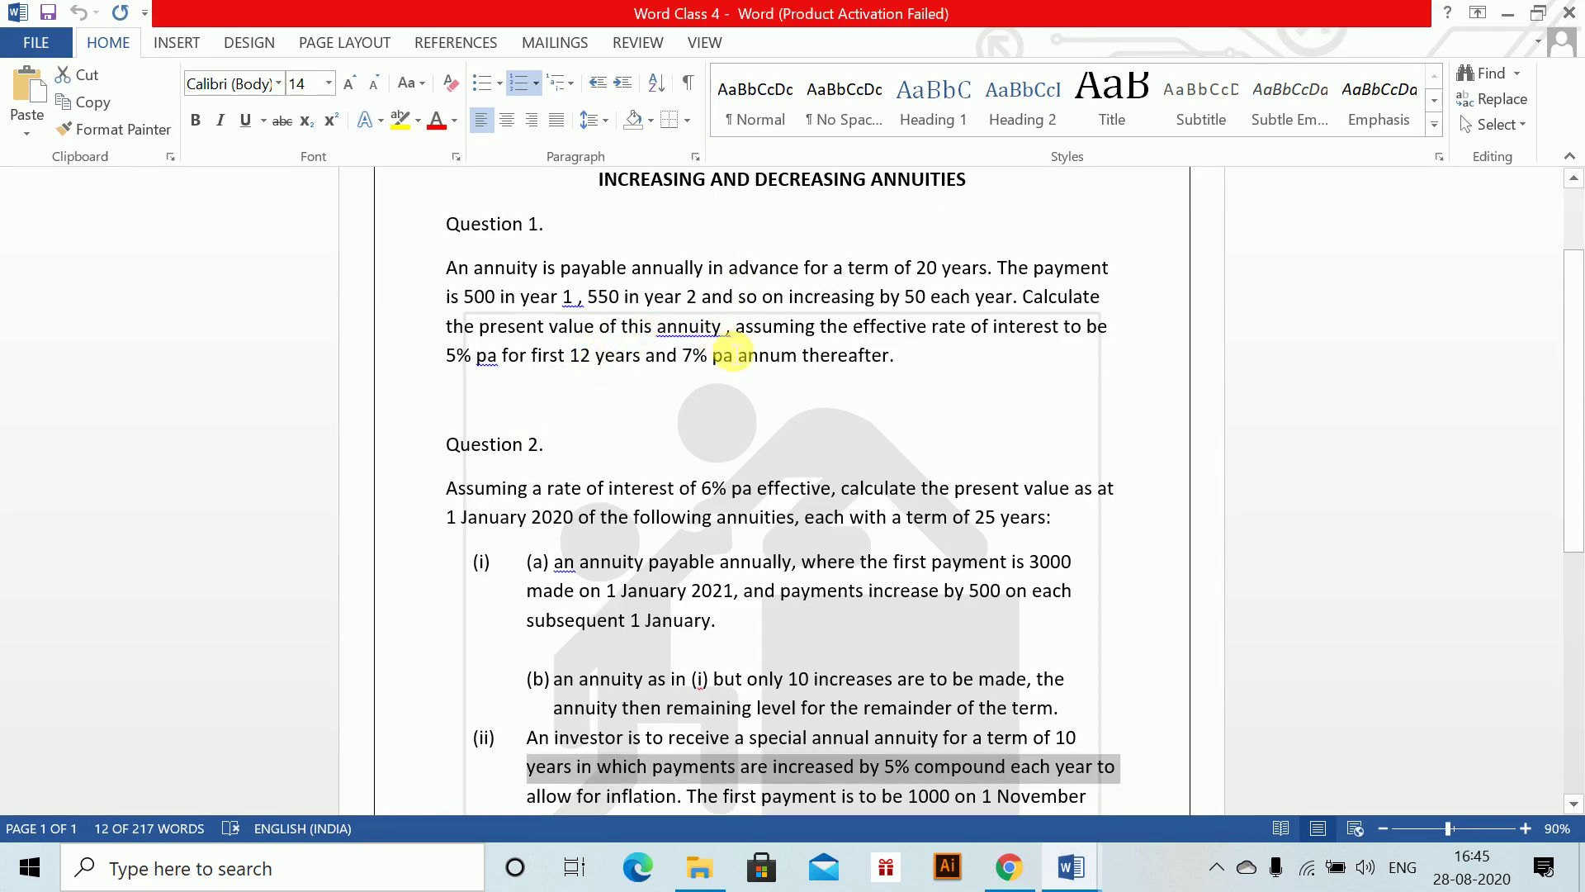
key("alt+Tab")
key("alt+equal")
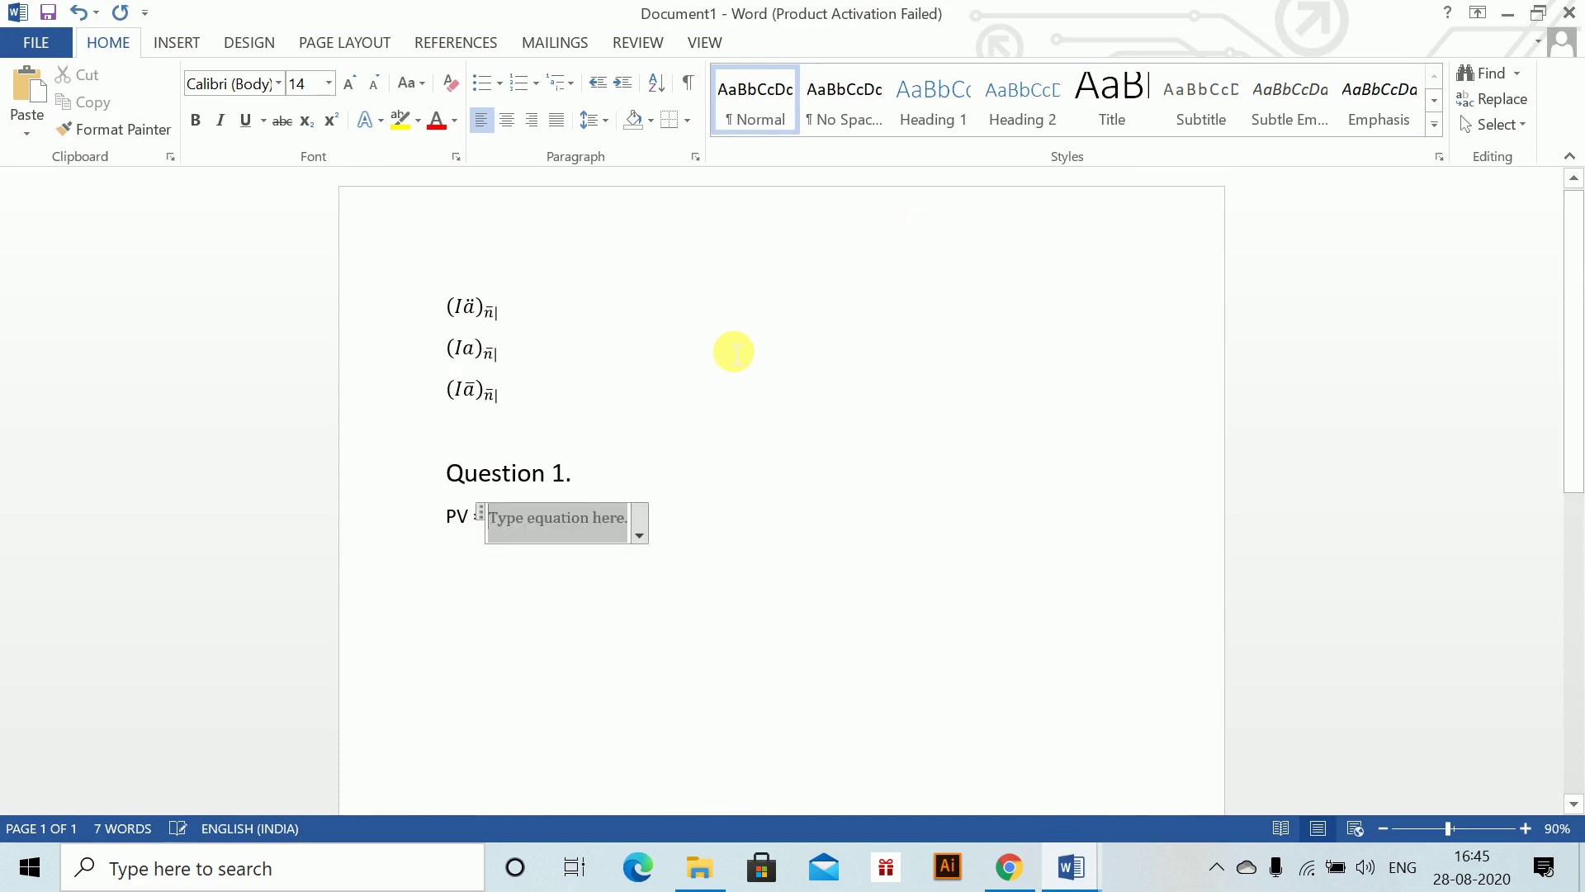
- Enter 450ä with subscript 12 @5% + 50 in the PV equation
type("450")
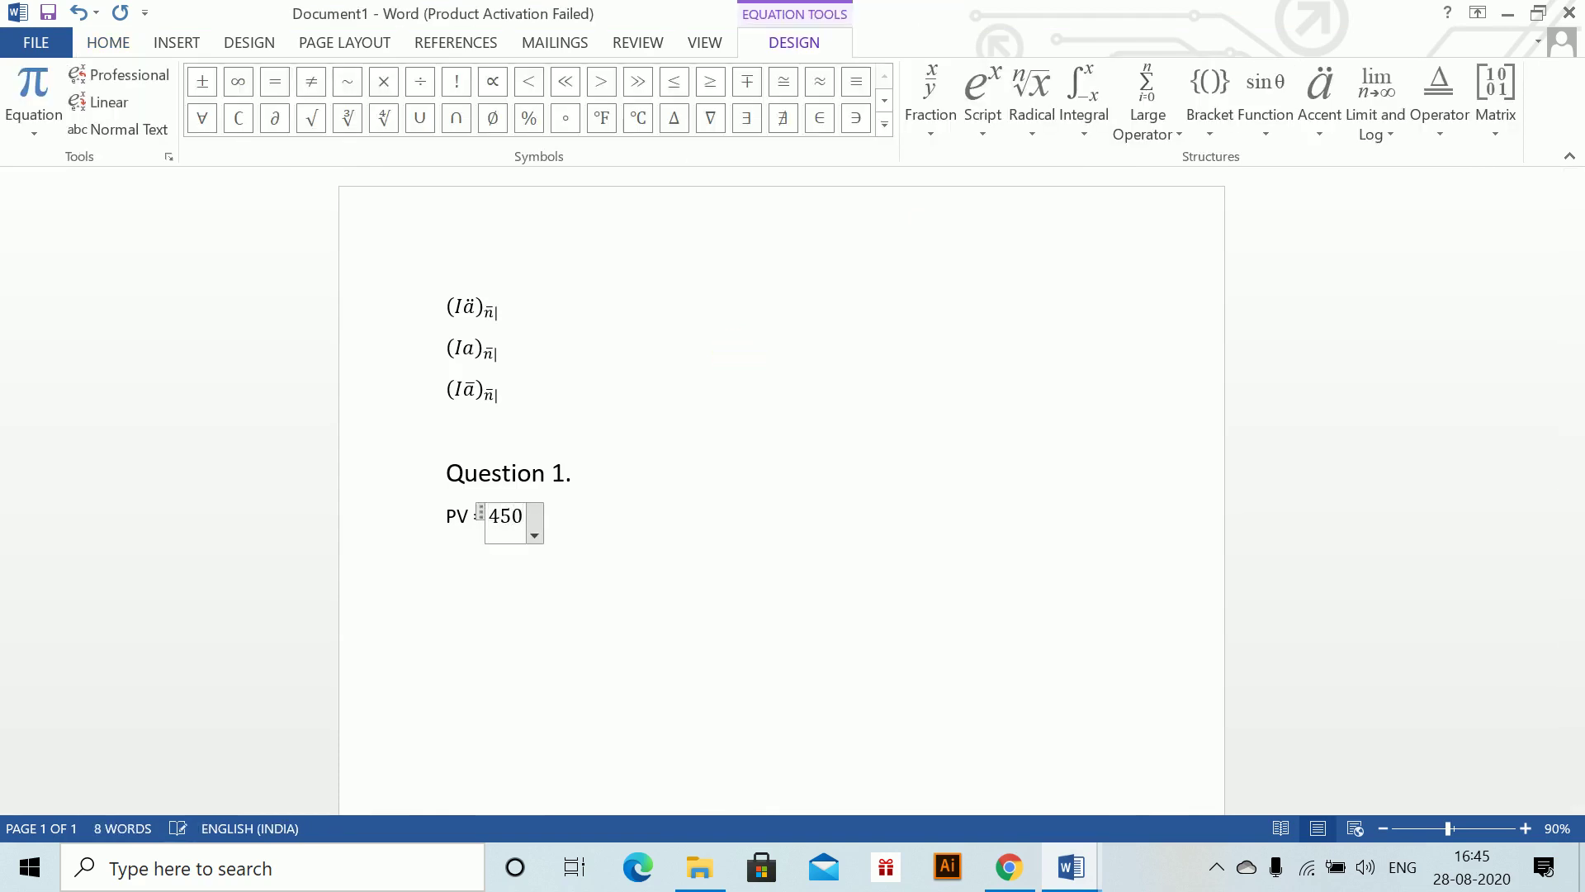
key("alt+Tab")
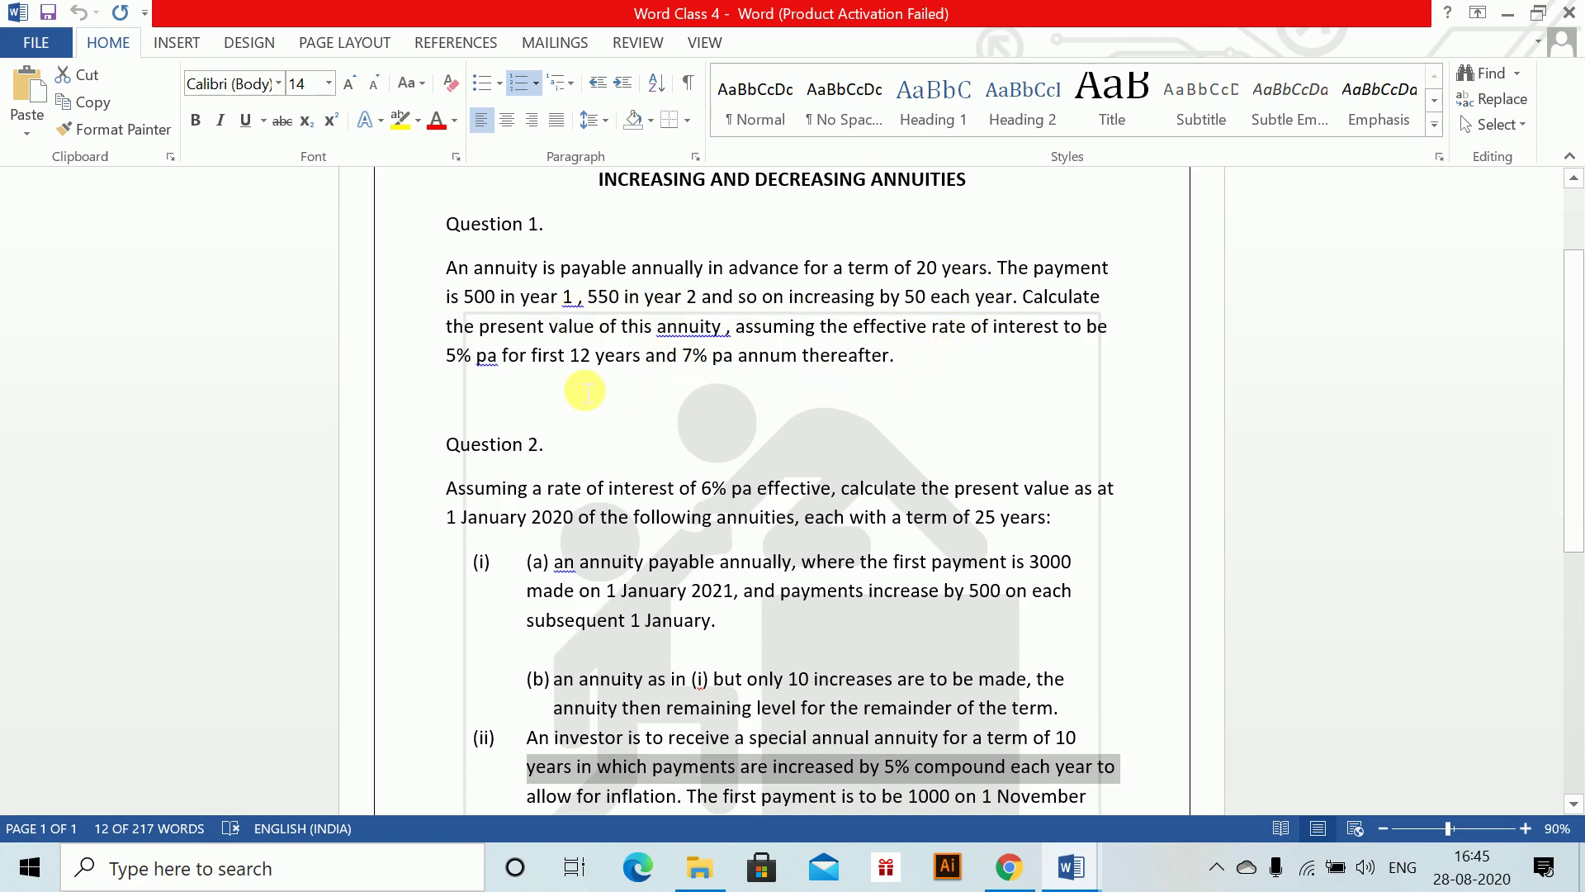
key("alt+Tab")
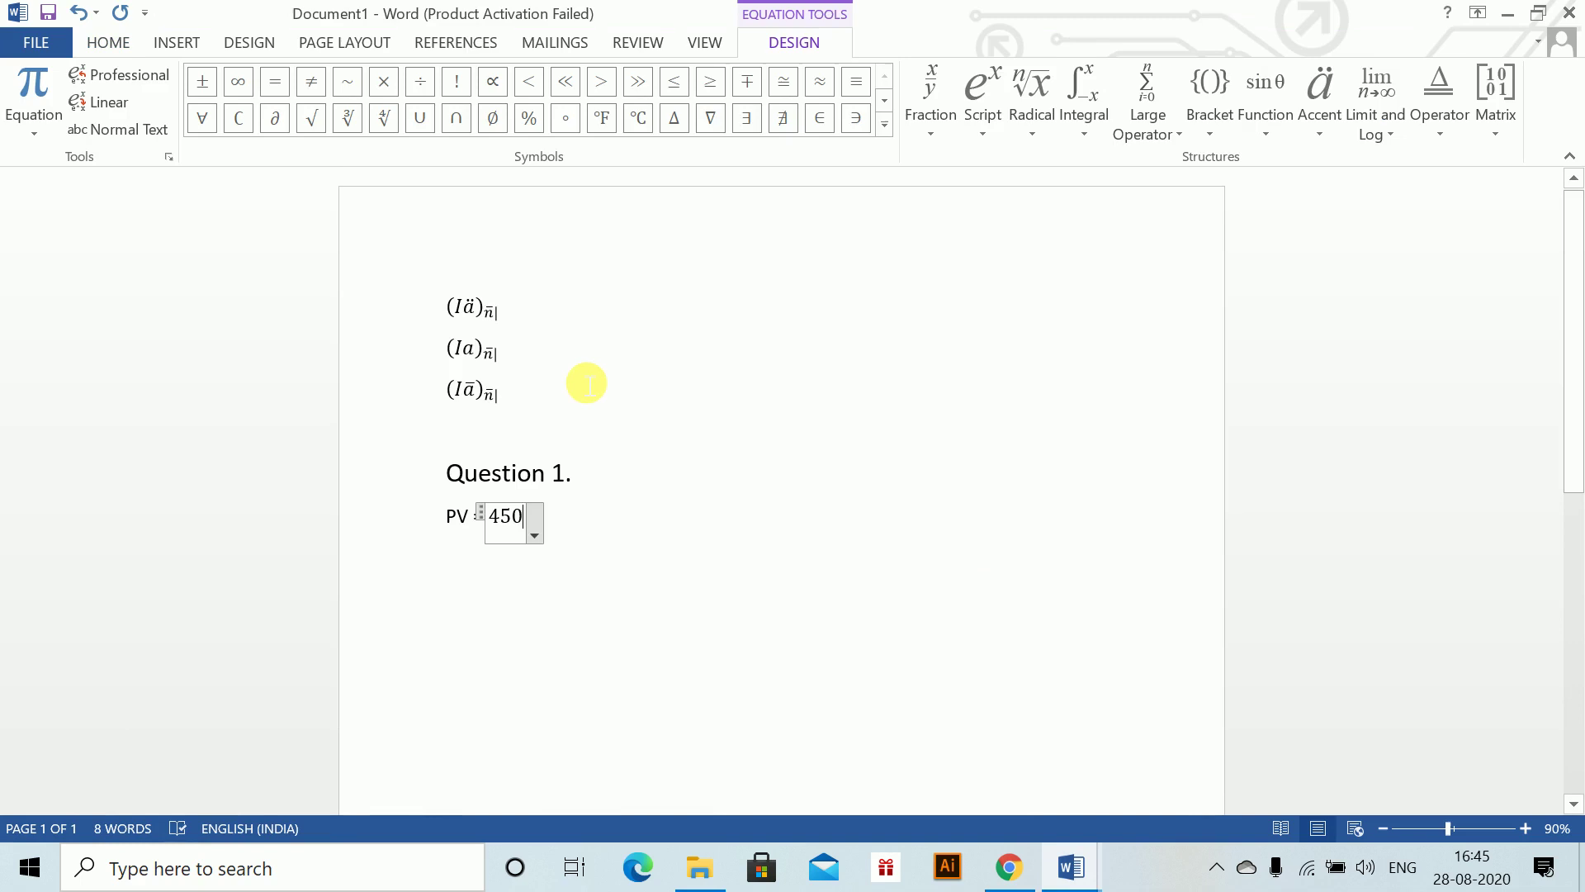
key("ctrl+v")
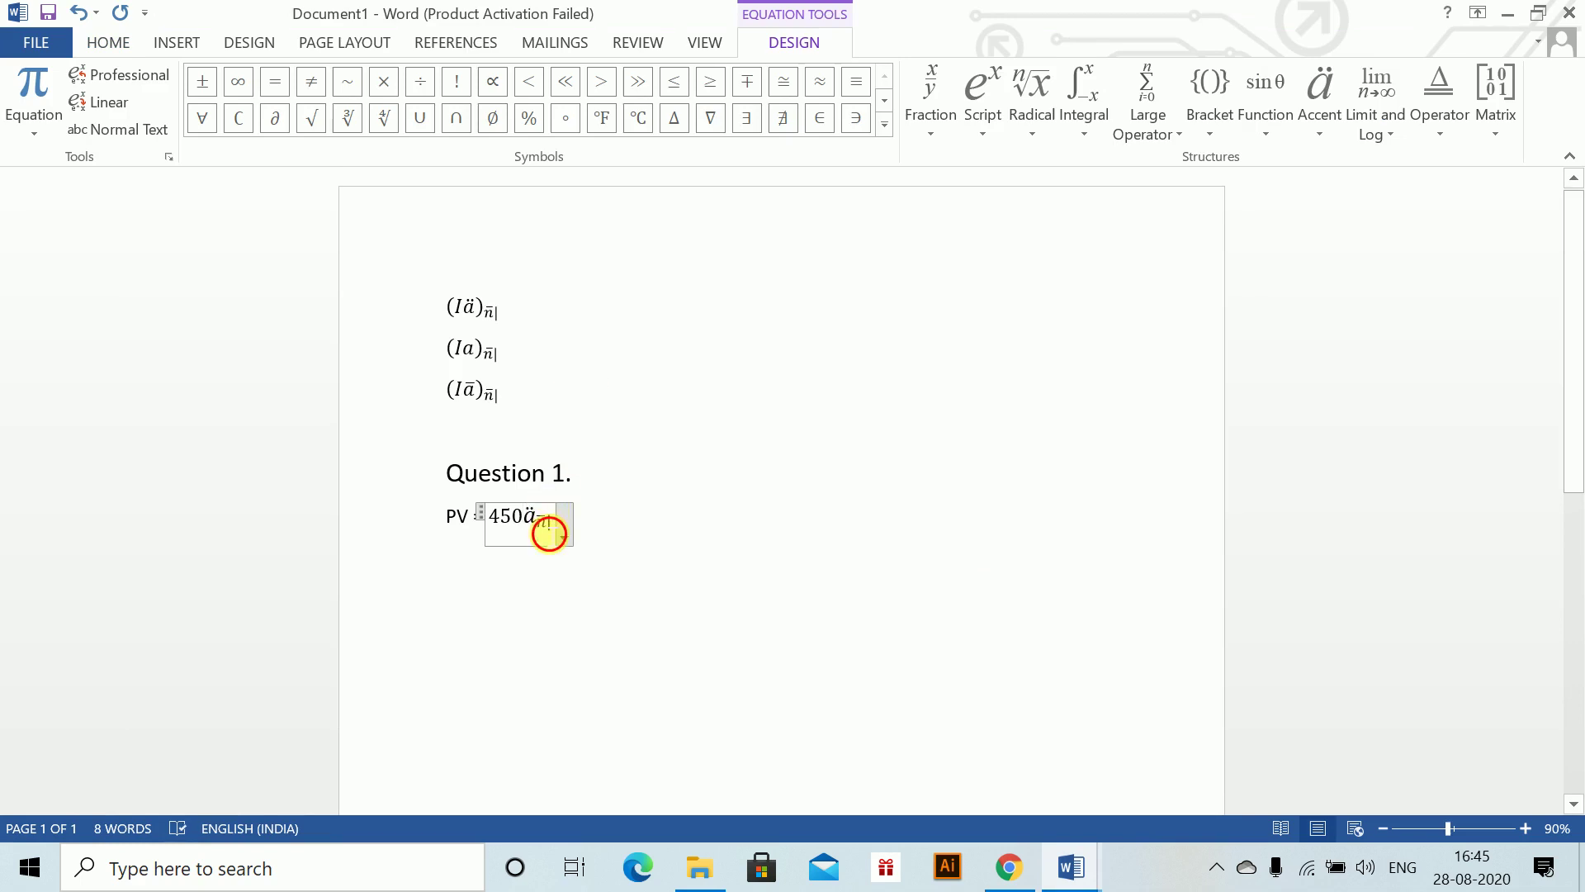
left_click(545, 527)
key("BackSpace")
type("12|")
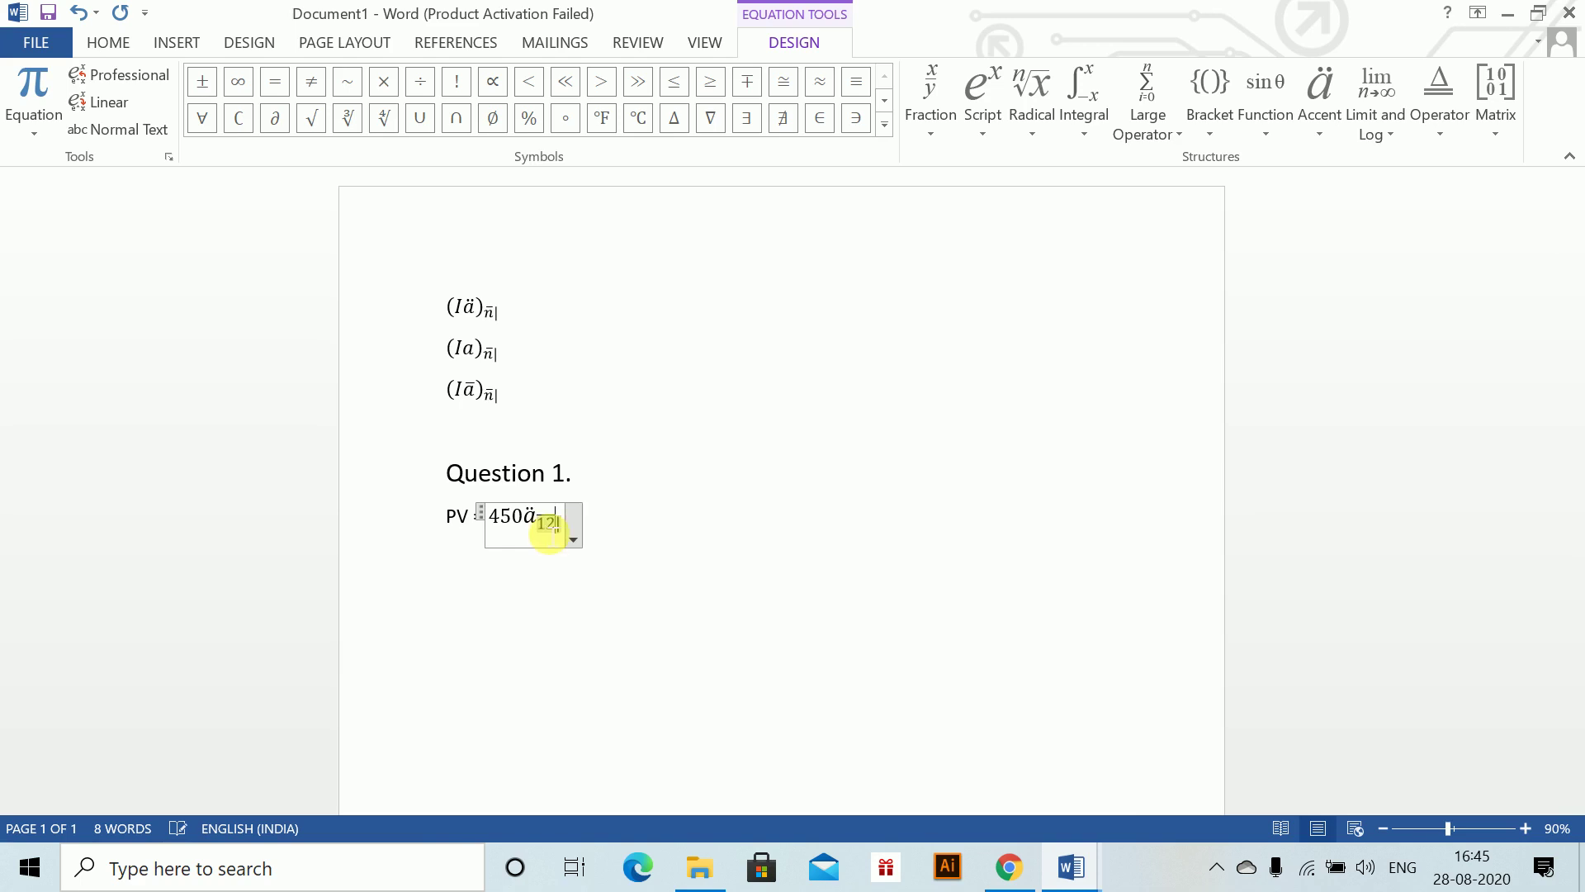
type("@")
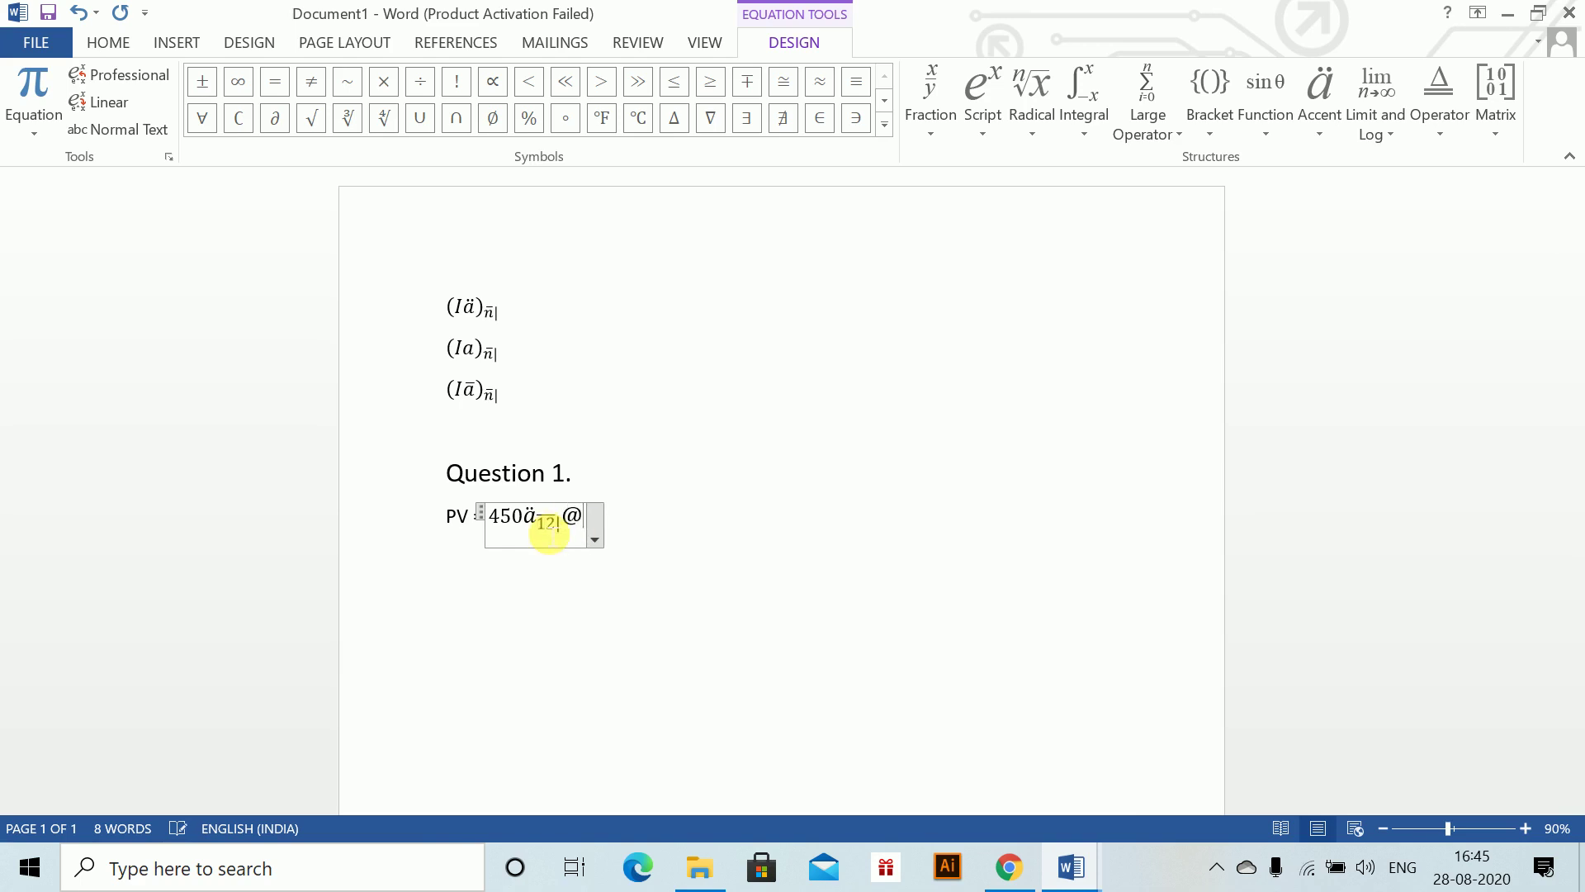
type("5")
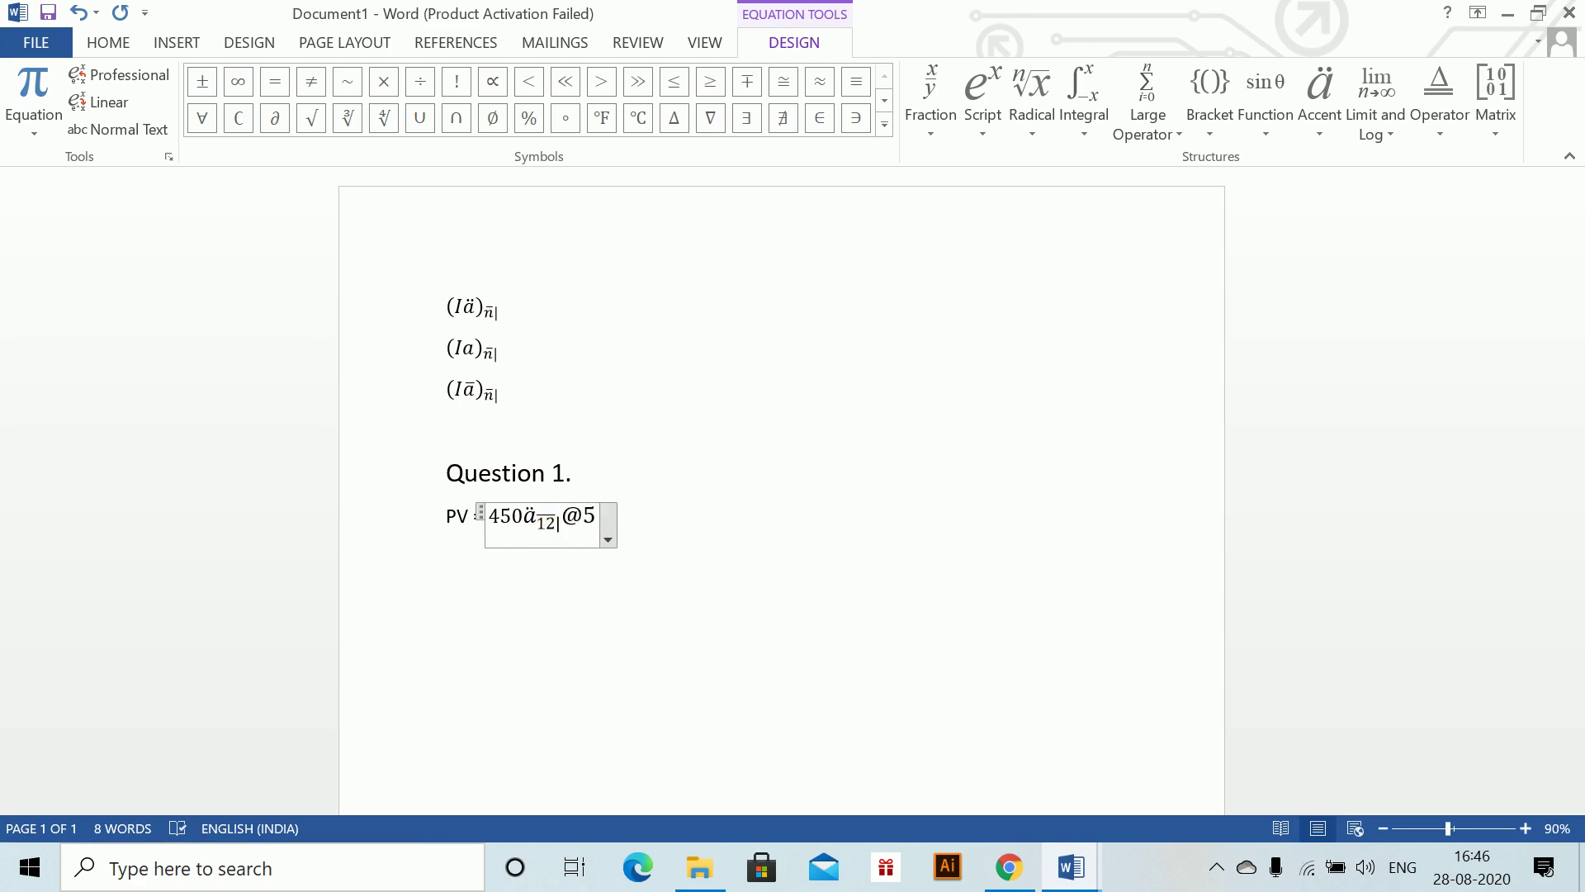
type("% + ")
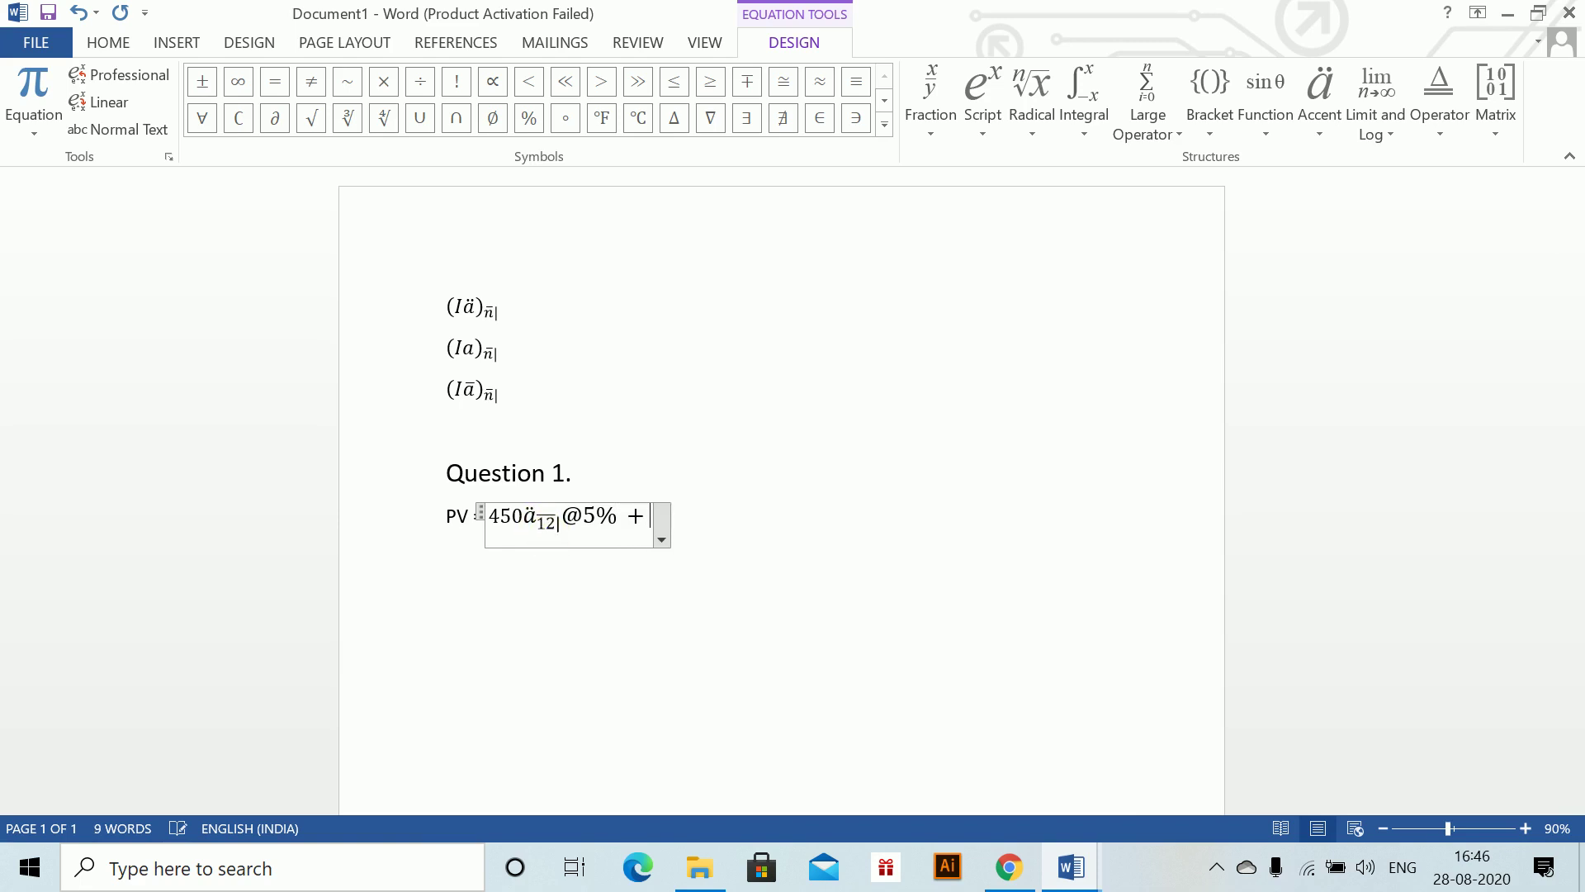
type("50")
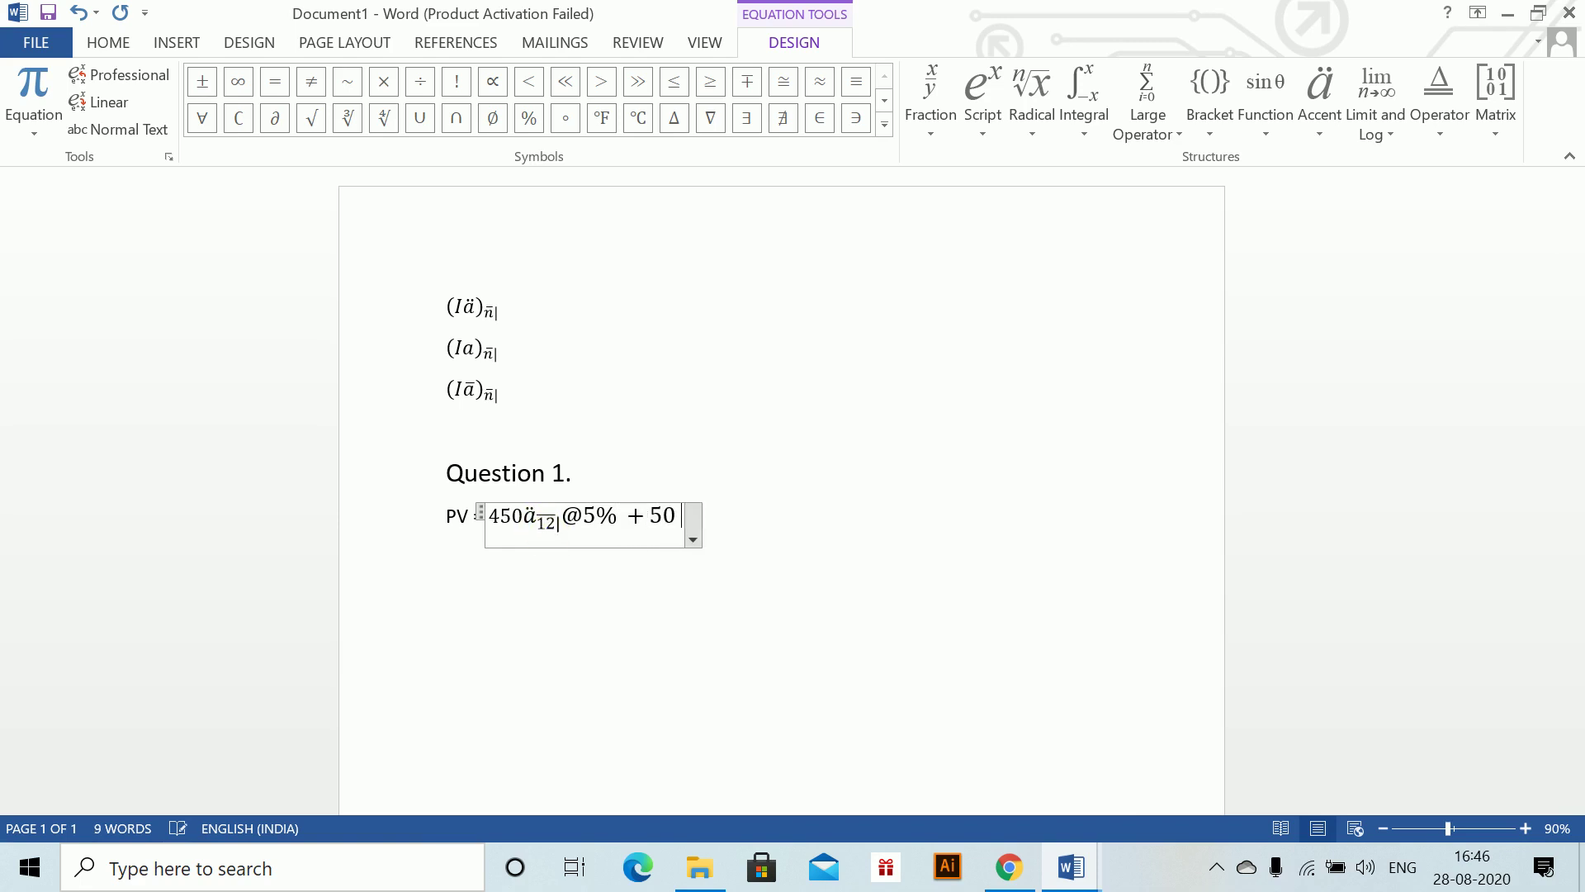
- Continue with (Iä) subscript 12 @5% + v¹²@5% and an opening bracket
key("ctrl+v")
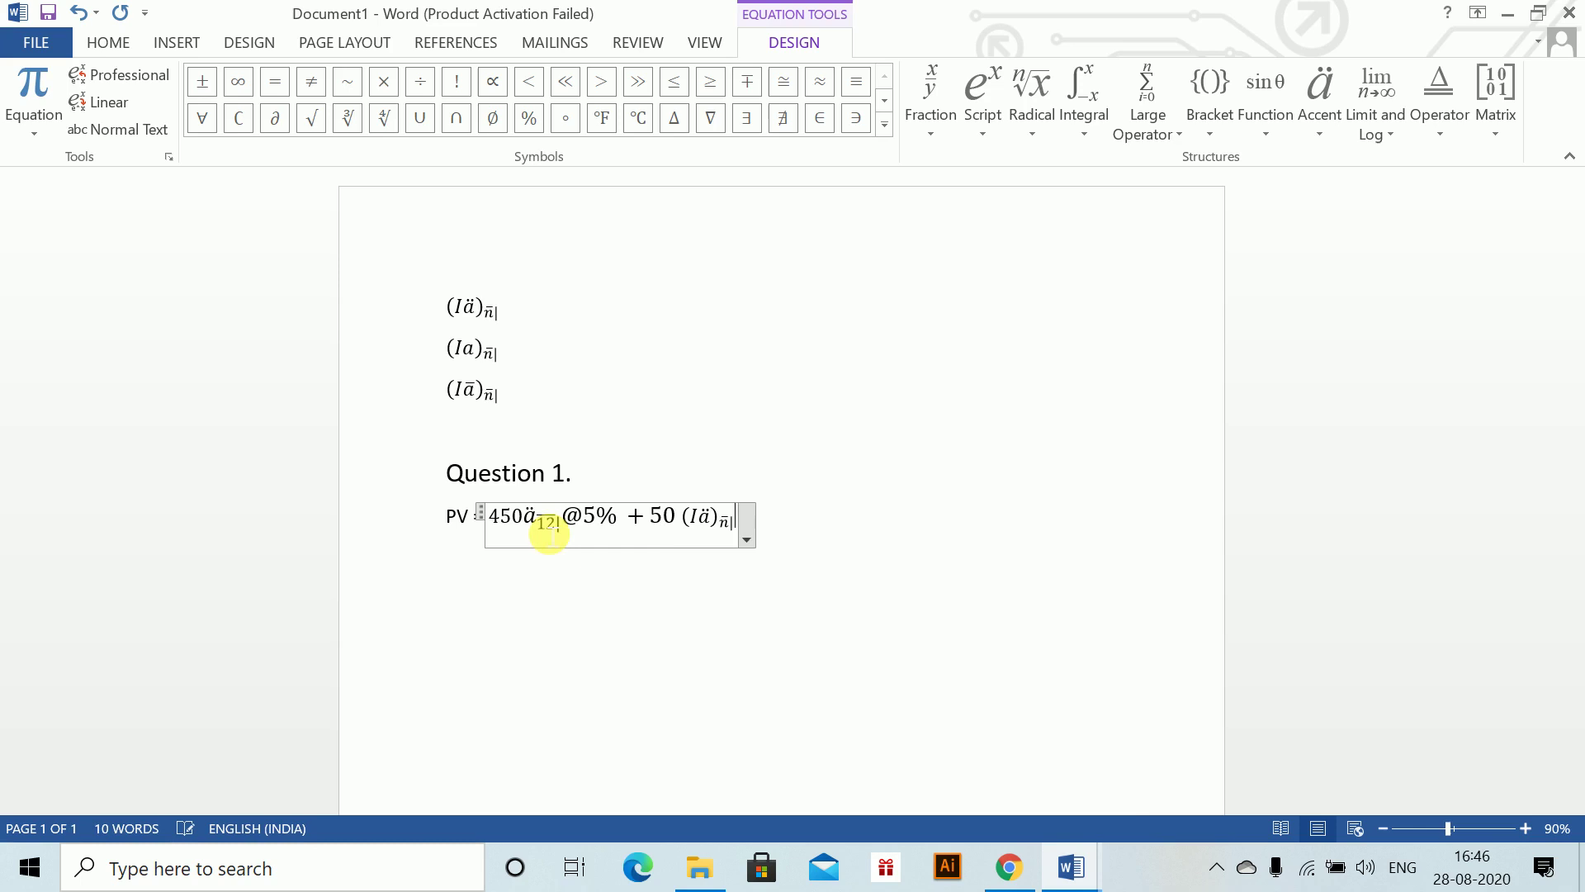
left_click(731, 525)
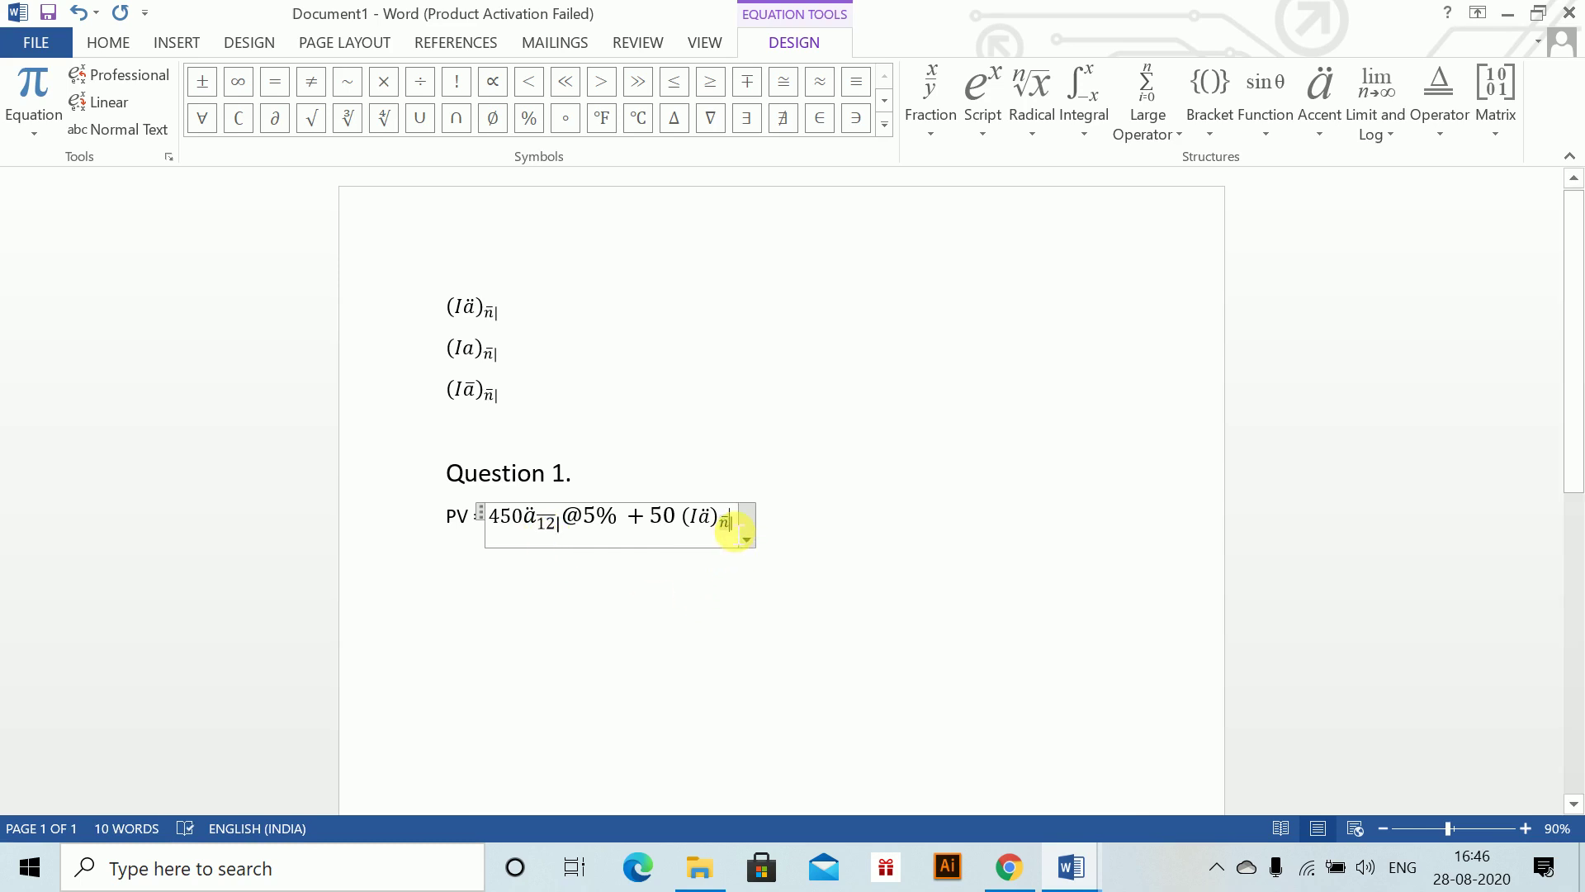
key("BackSpace")
type("12")
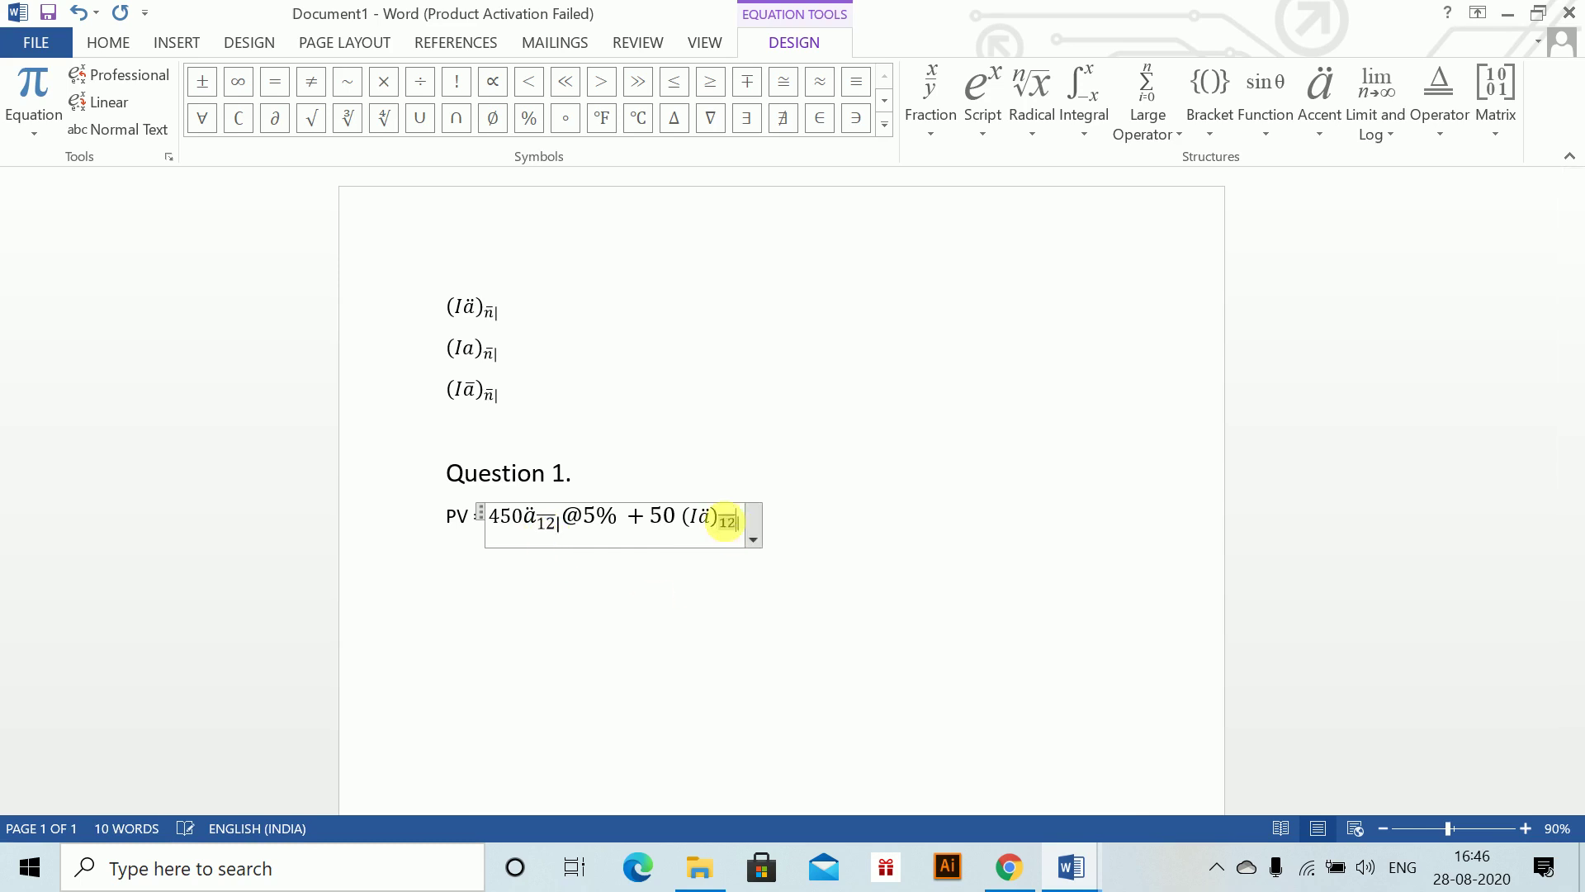
key("Right")
type("@5% ")
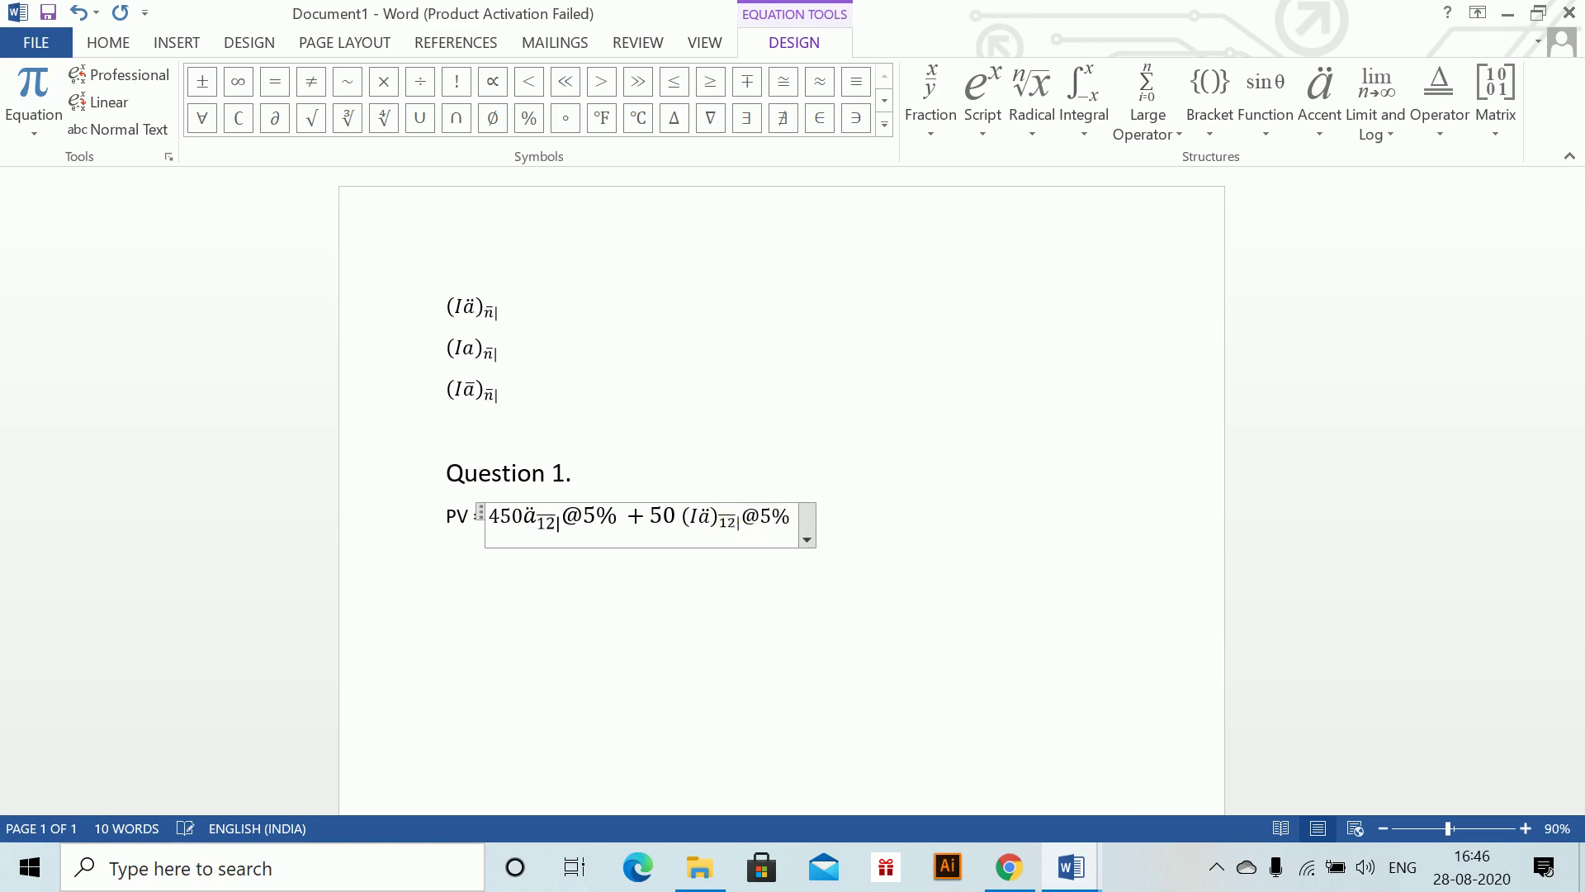
type("+ v^12")
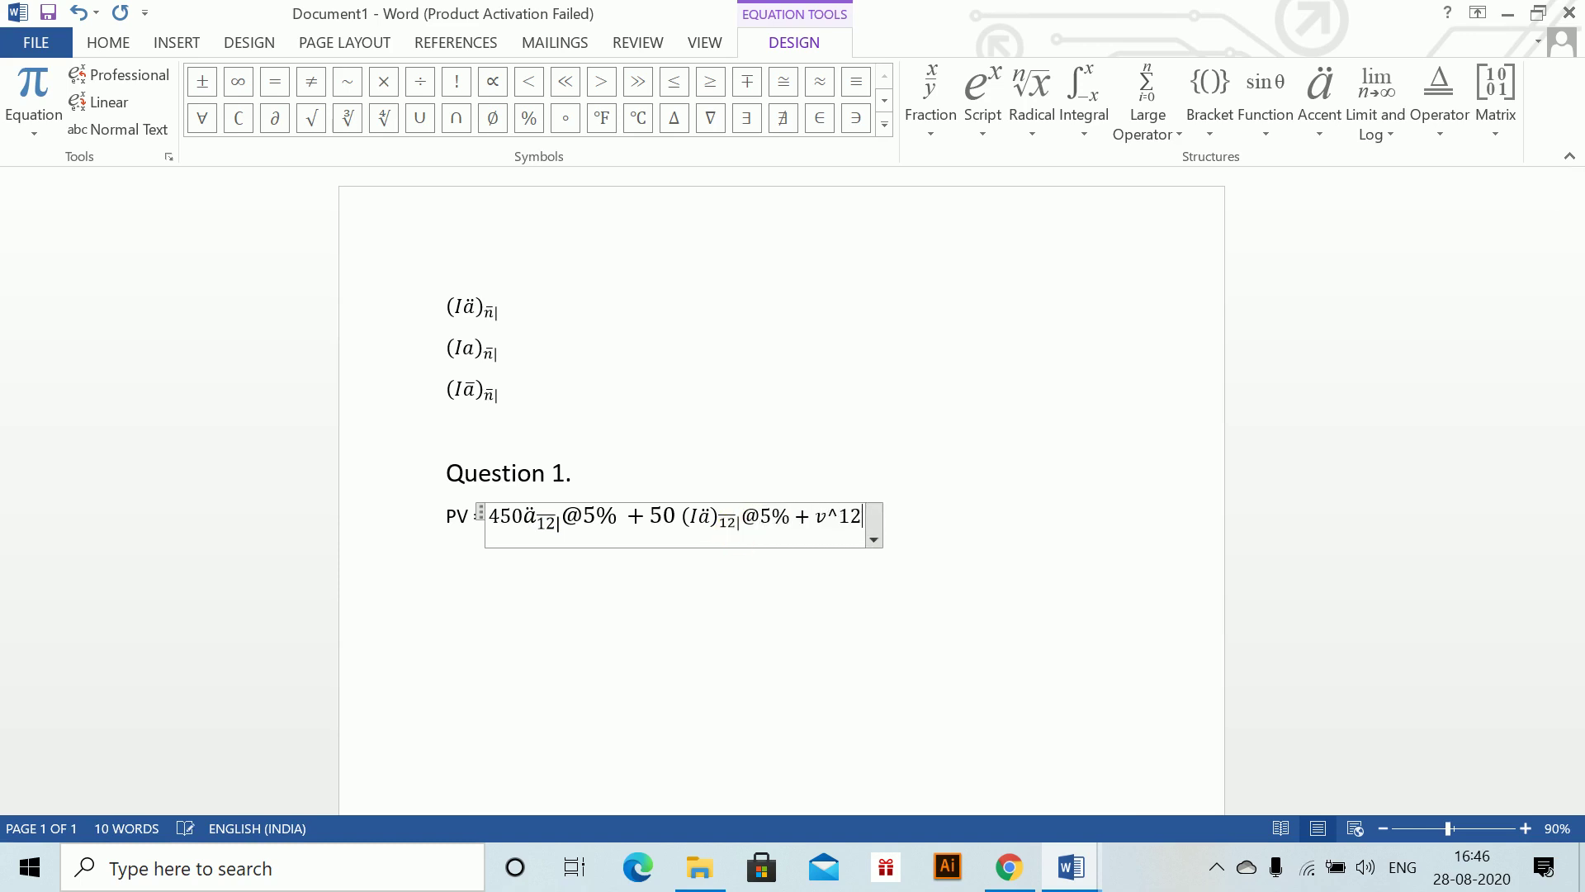
key("space")
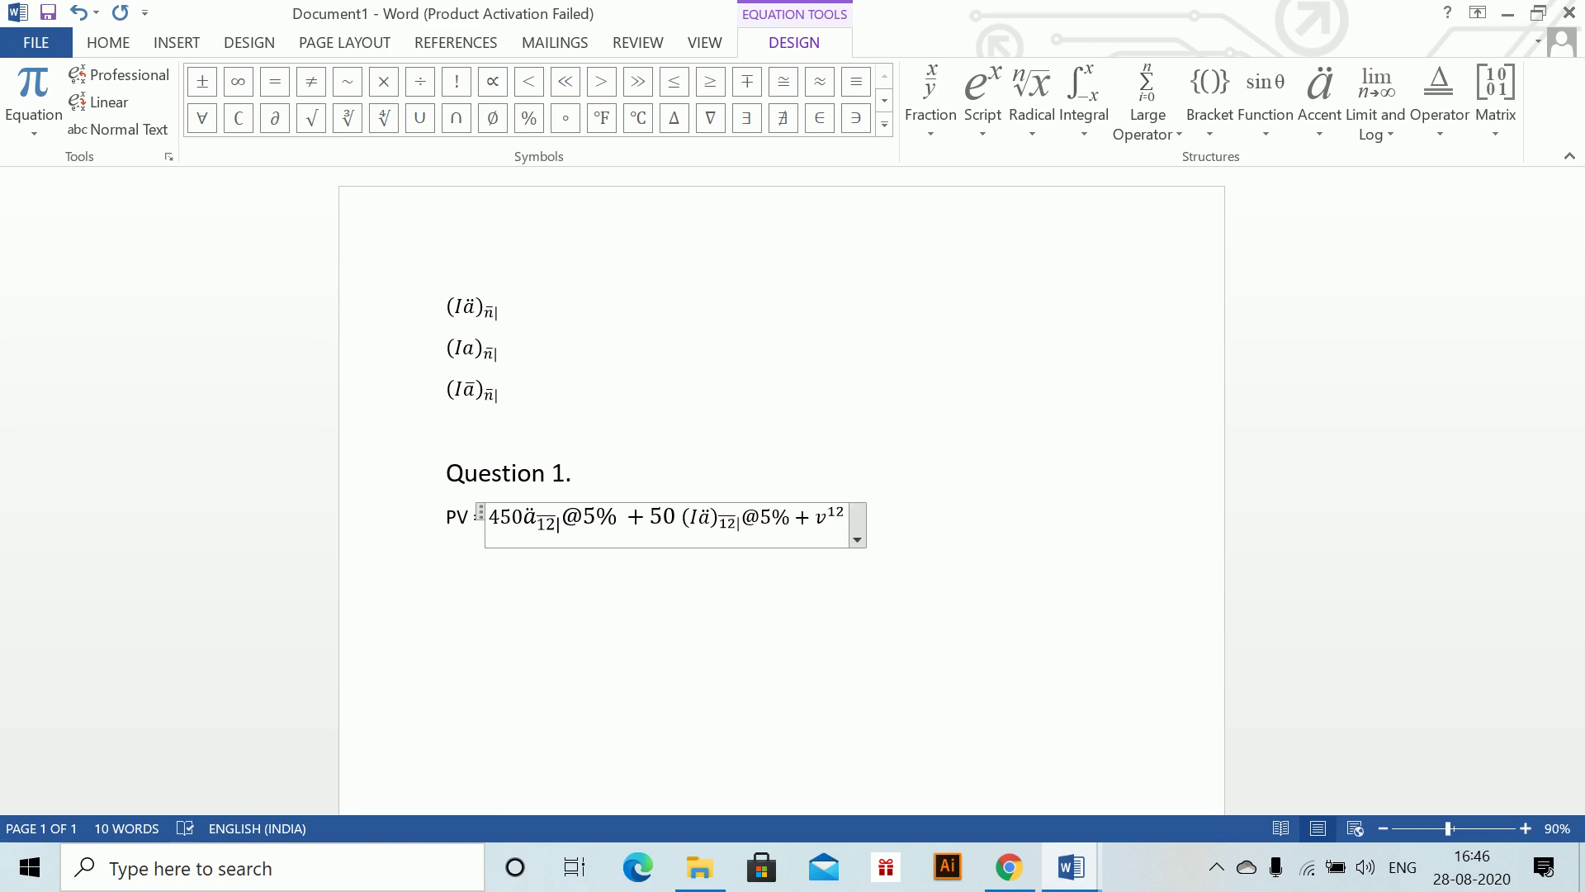
type("@5% ")
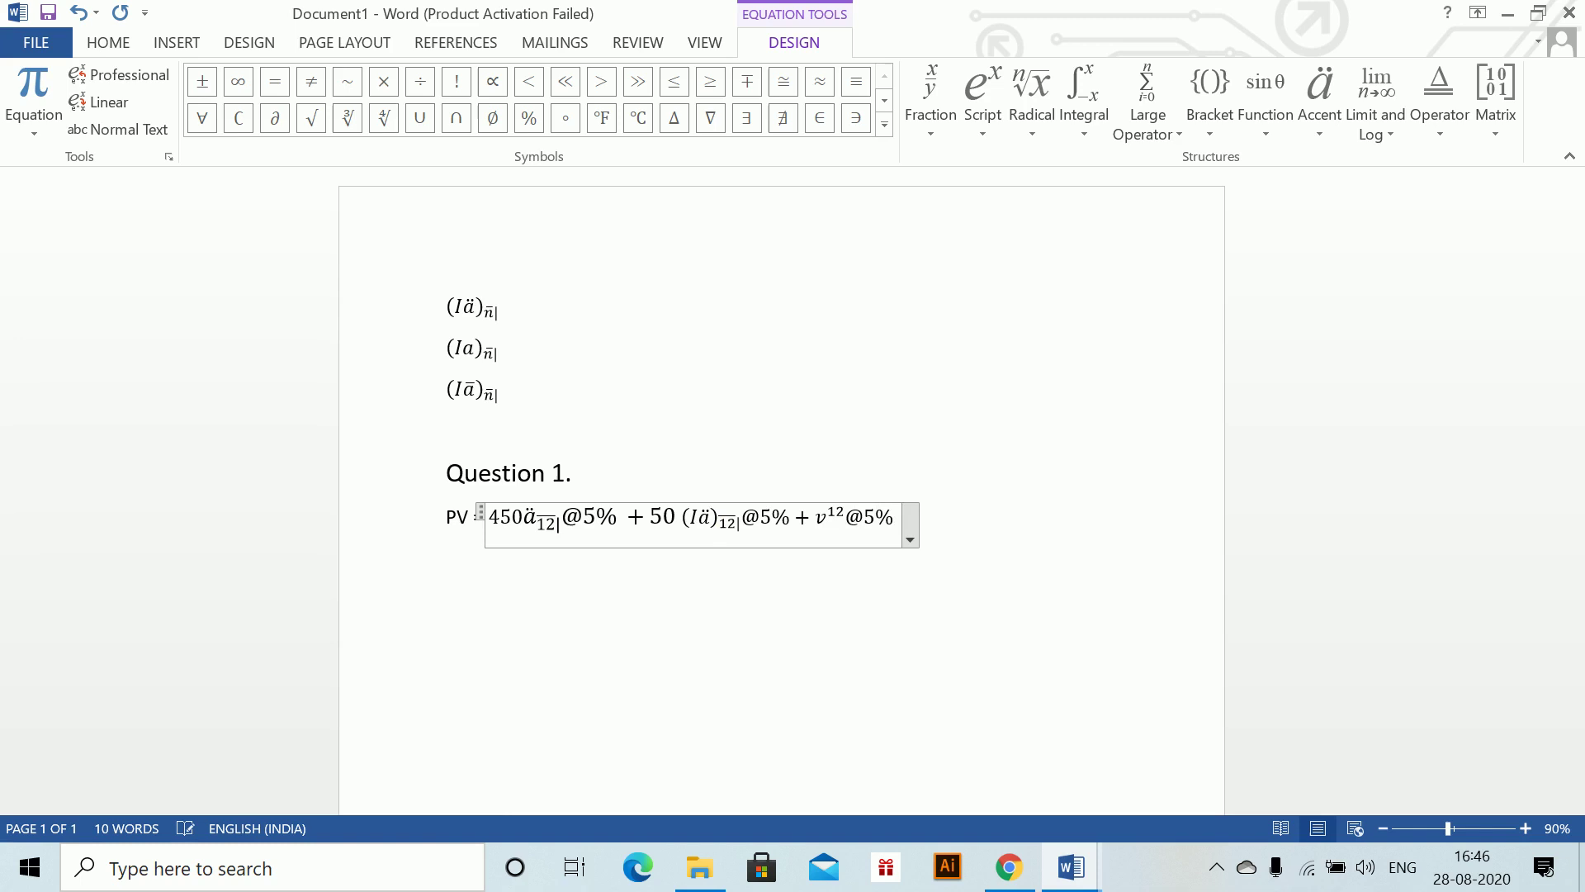
type("(")
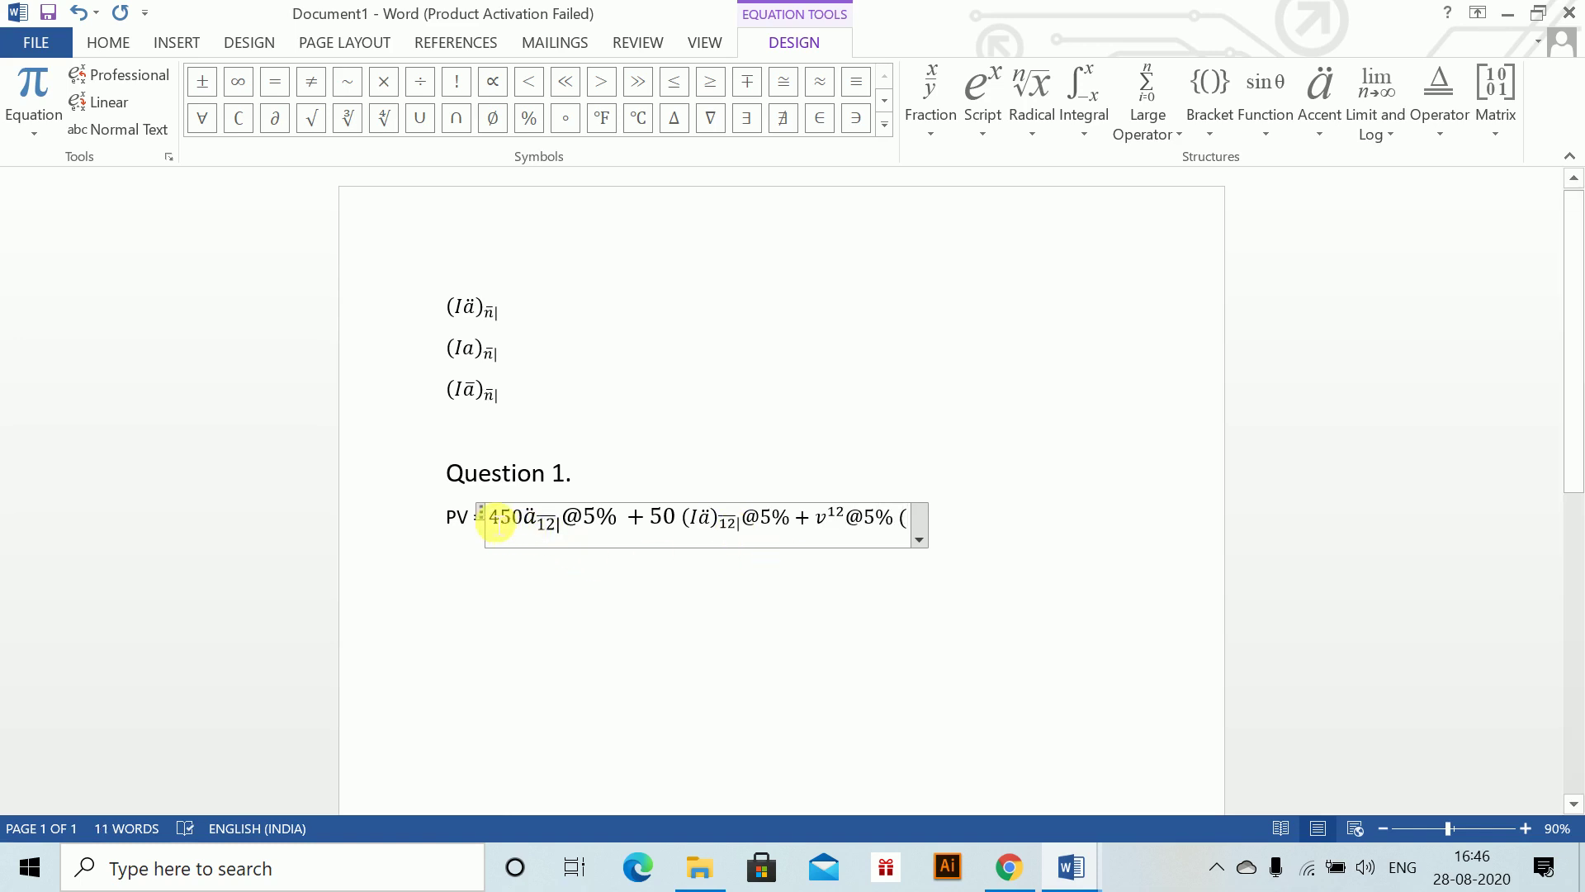
- Copy the first two annuity terms inside the bracket, changing 450 to 1050
left_click_drag(498, 520, 787, 535)
key("ctrl+c")
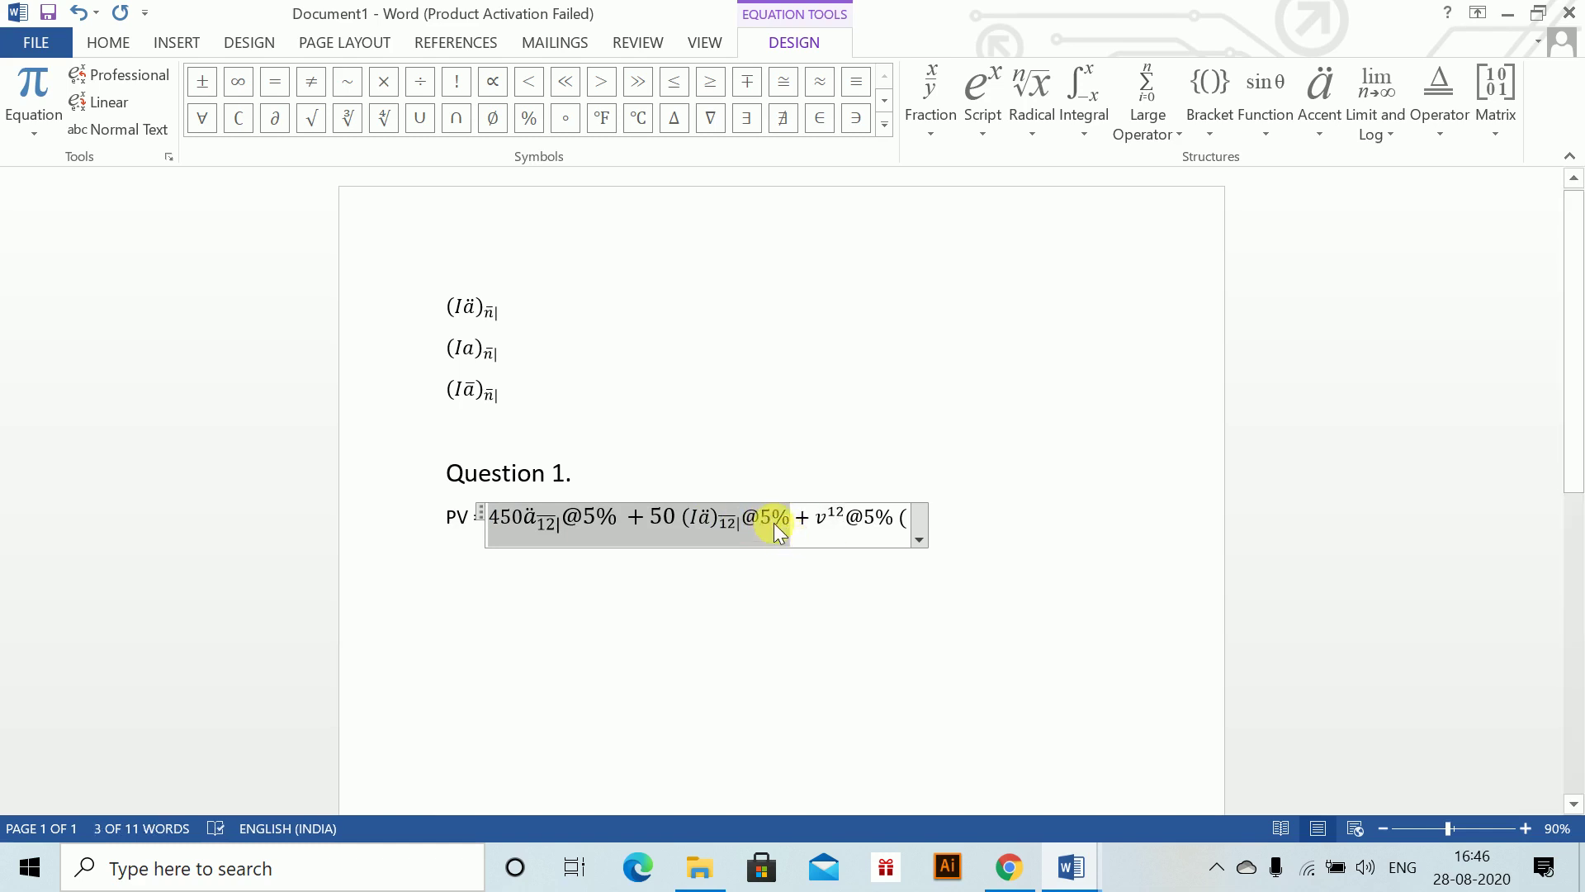
left_click(911, 519)
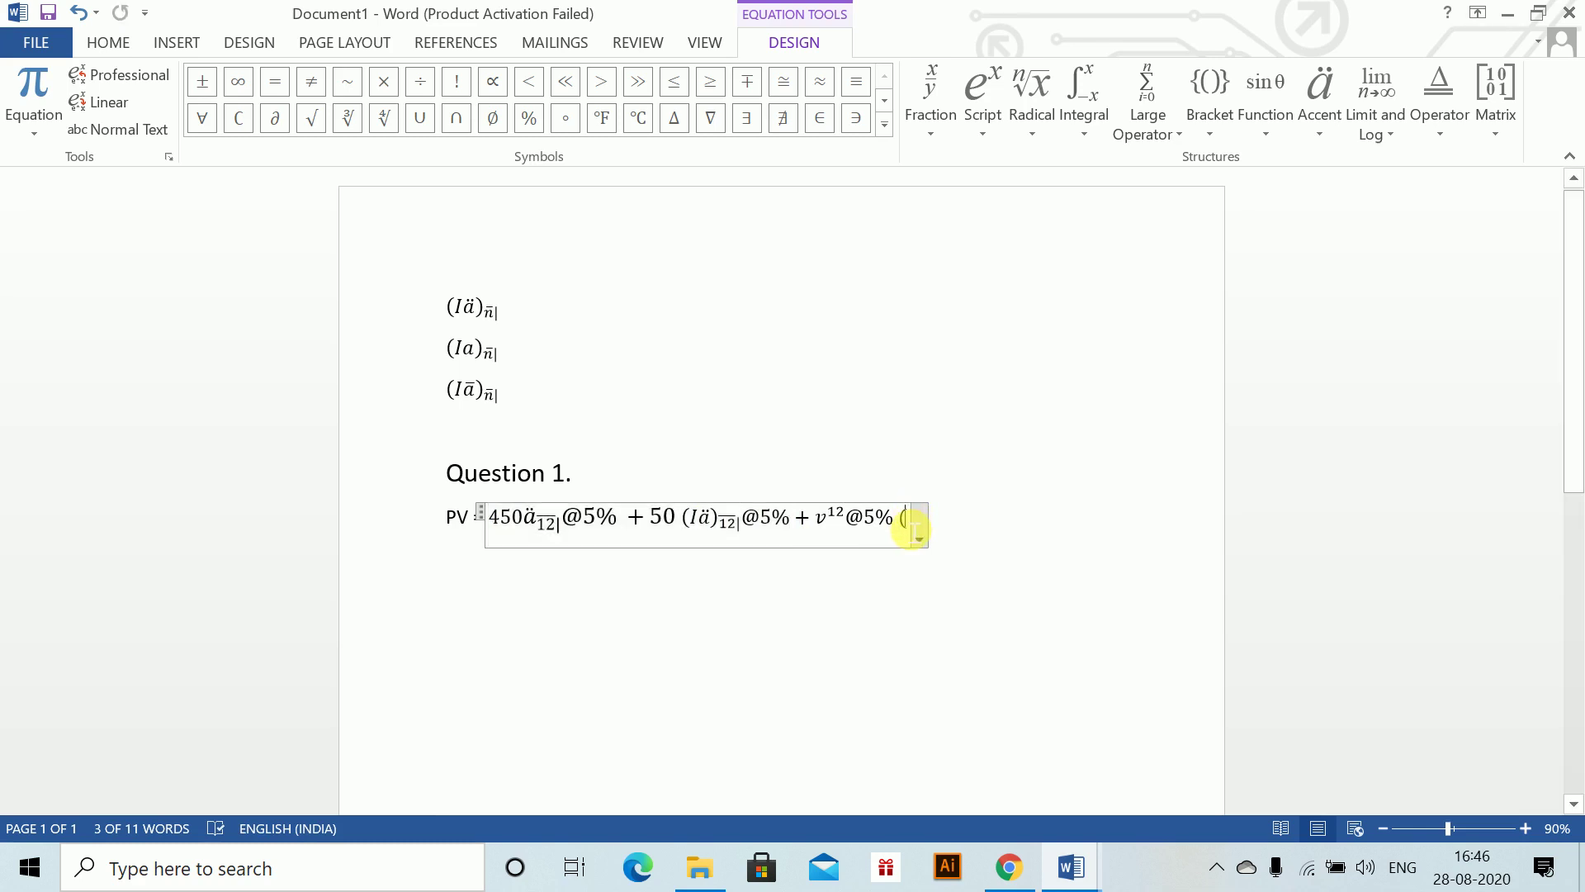
key("ctrl+v")
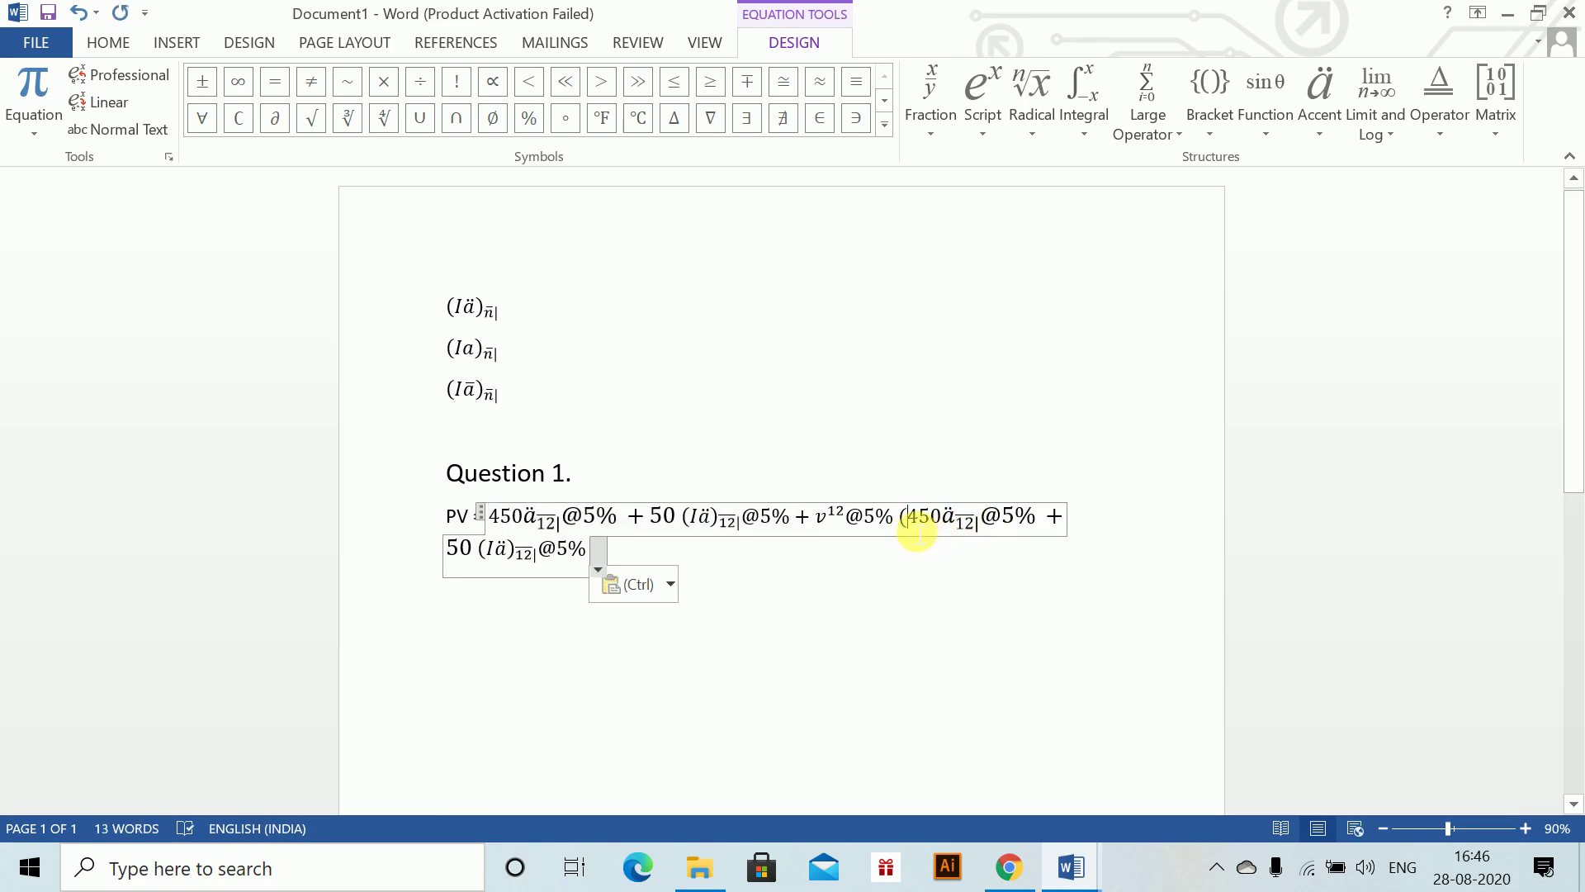
type("10")
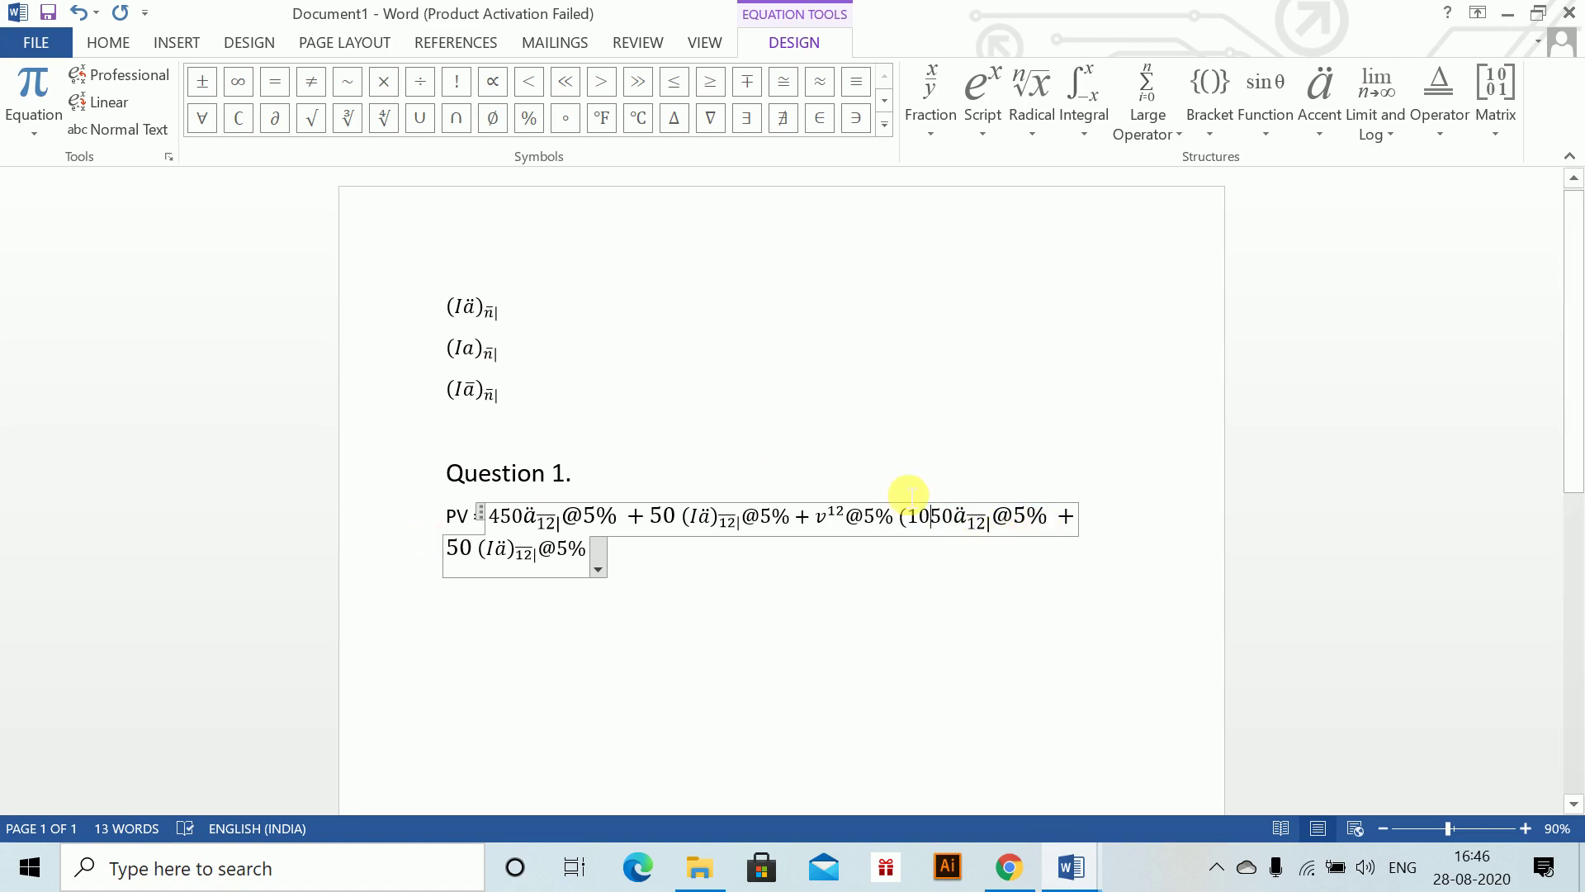
- Change the pasted ä term to subscript 8 at 7%
left_click(1023, 519)
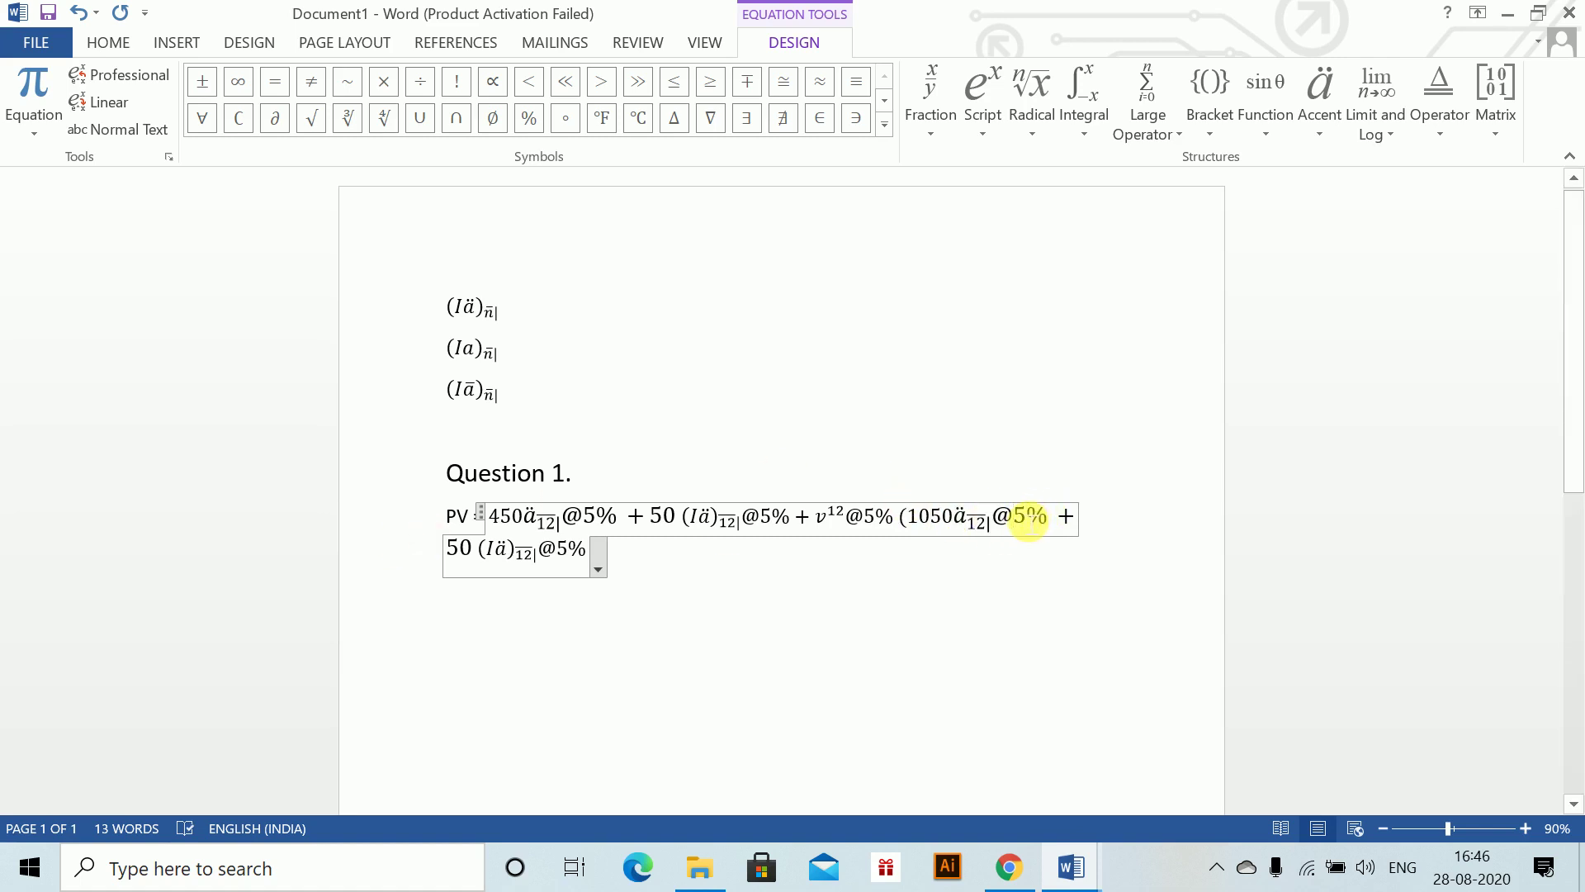
key("BackSpace")
type("7")
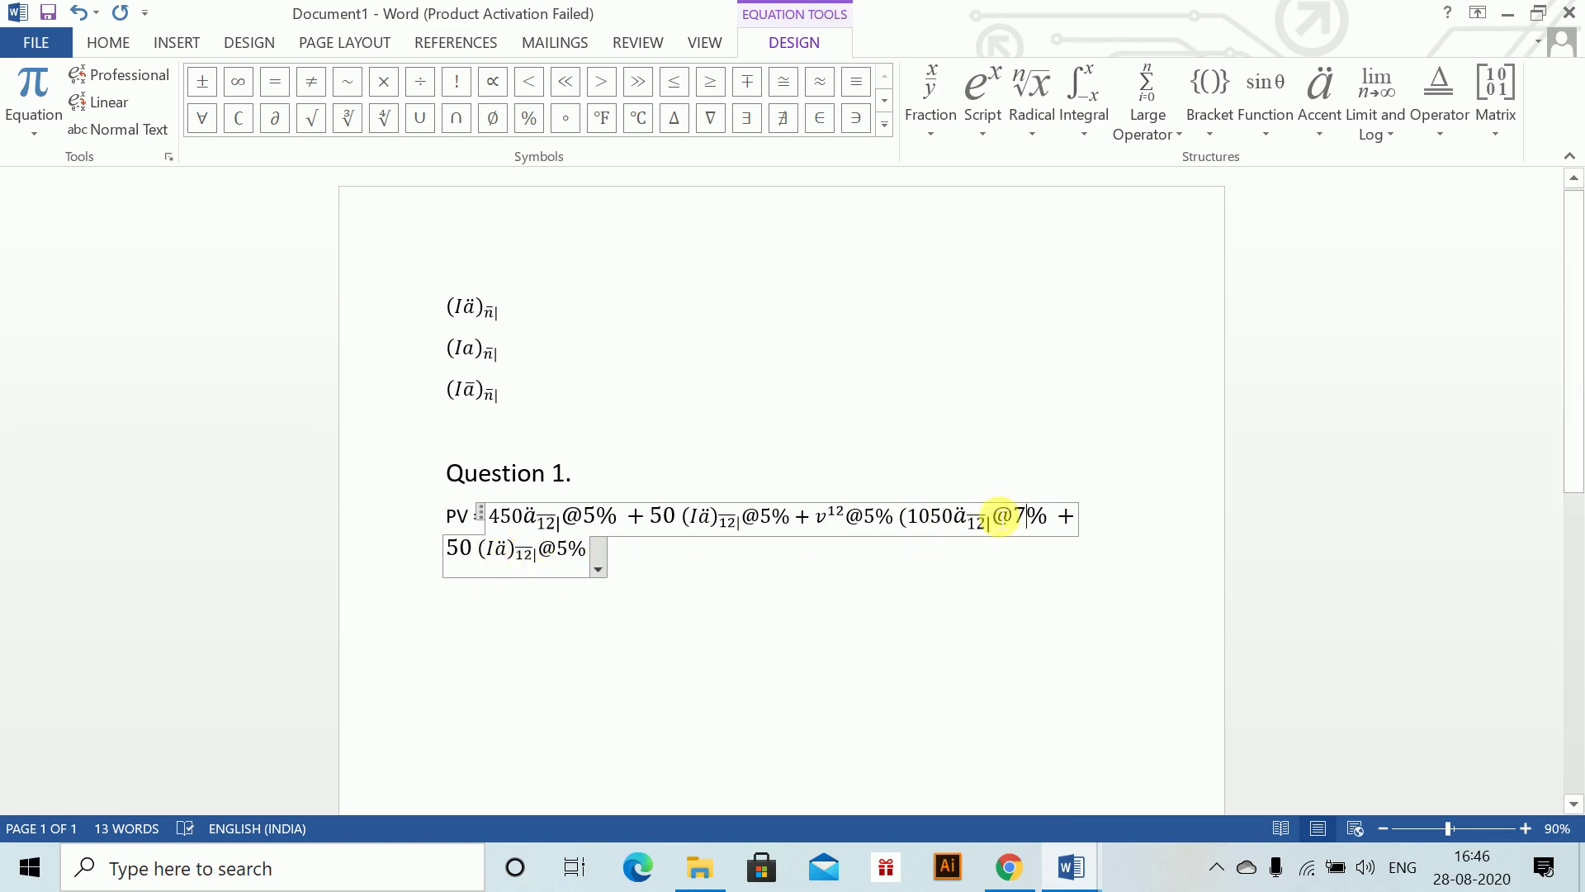
left_click(981, 529)
key("BackSpace")
key("BackSpace")
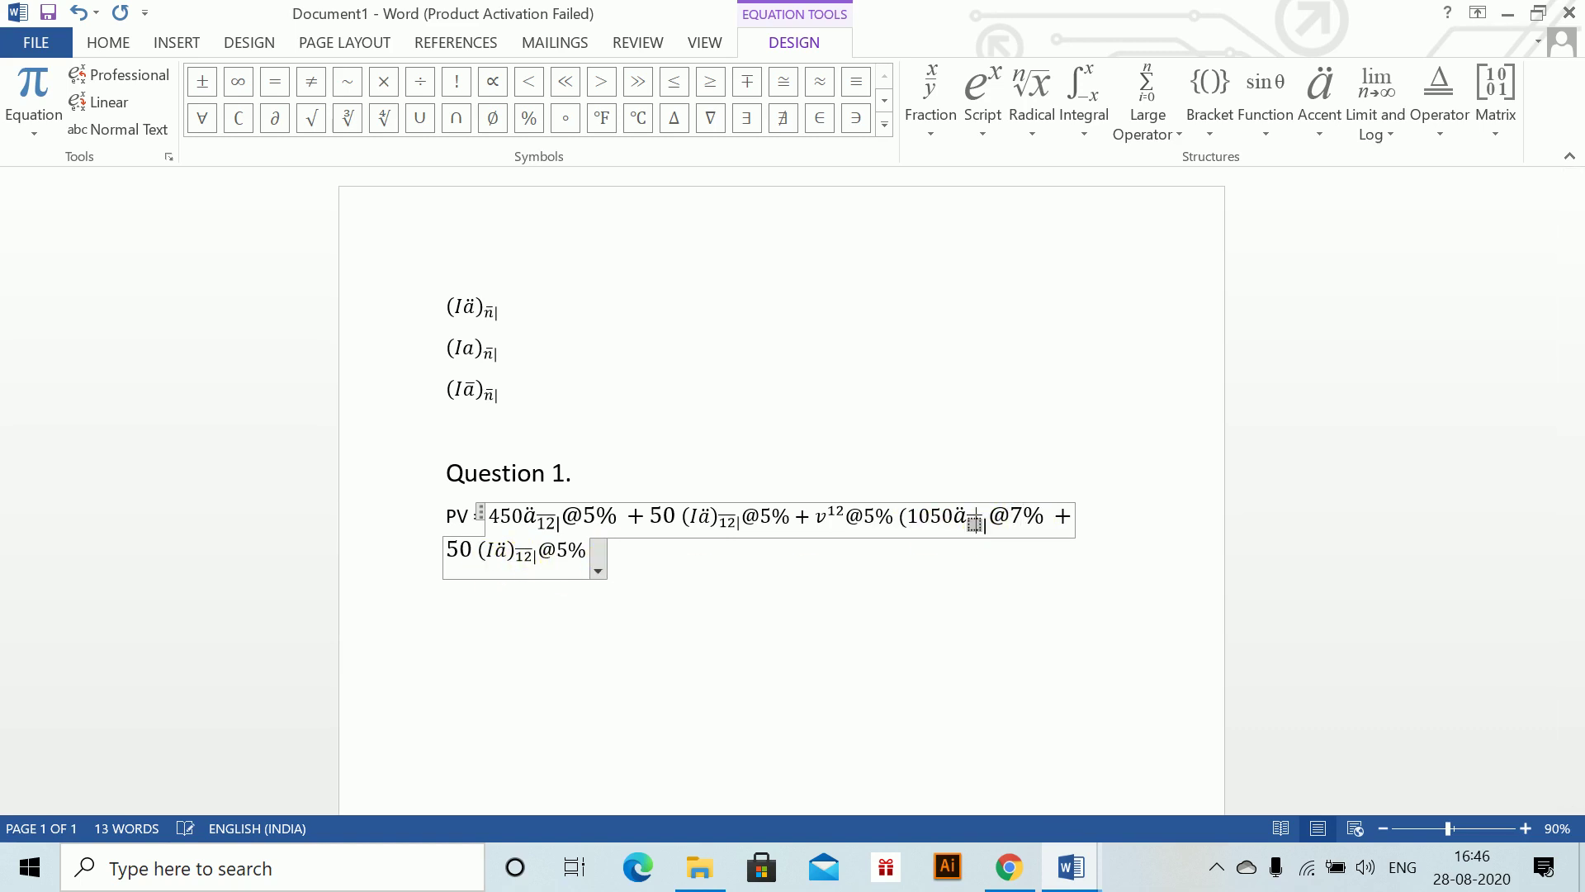
type("8")
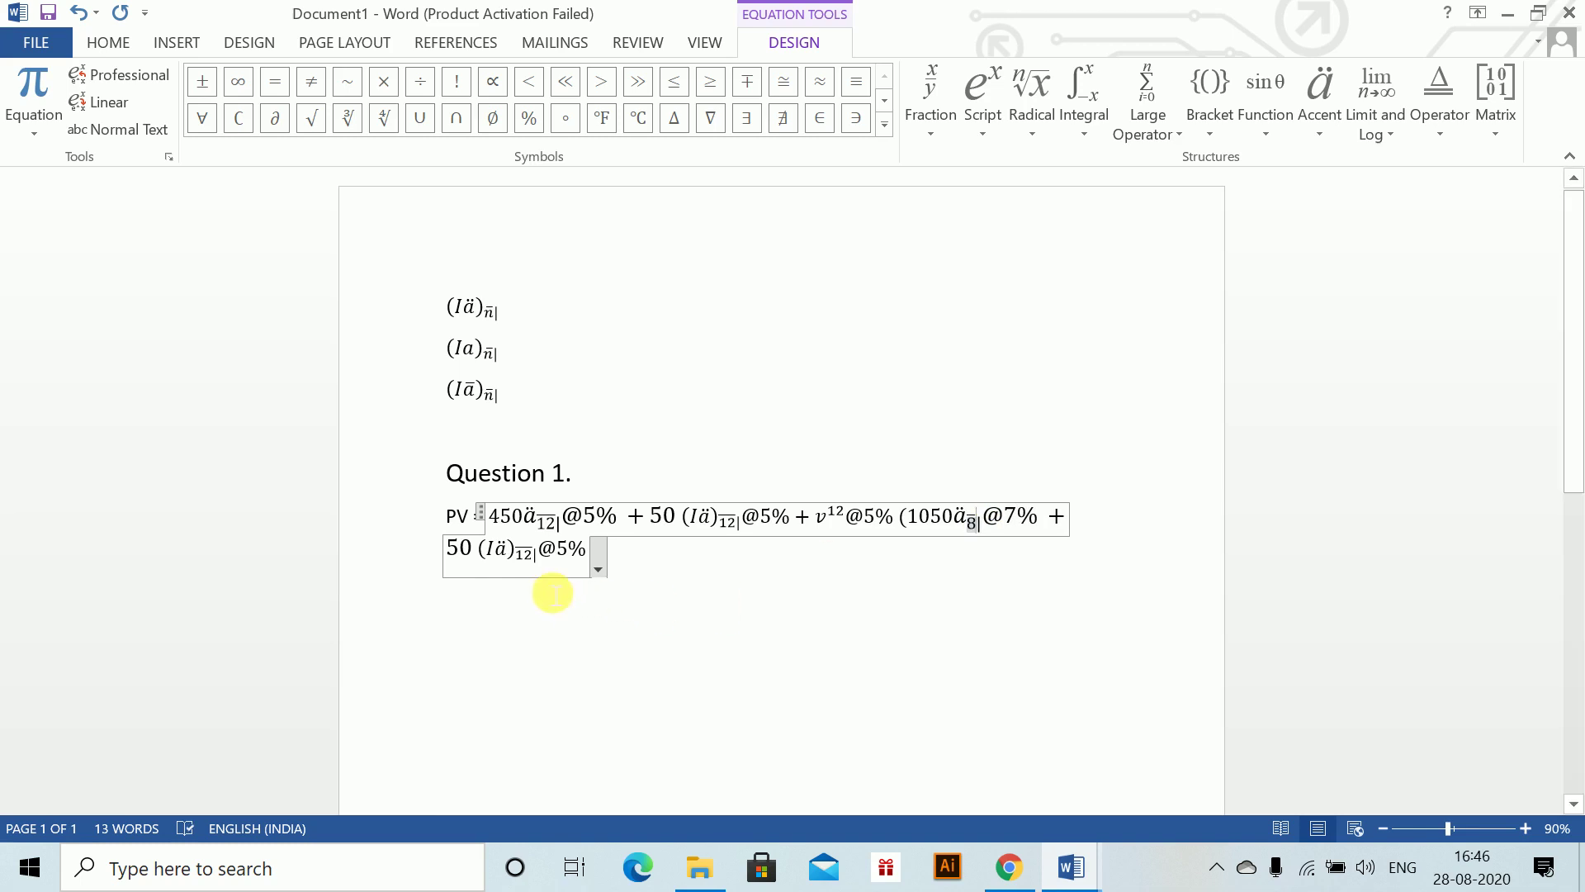
- Change the pasted (Iä) term to subscript 8 at 7% and start a new line
left_click(529, 557)
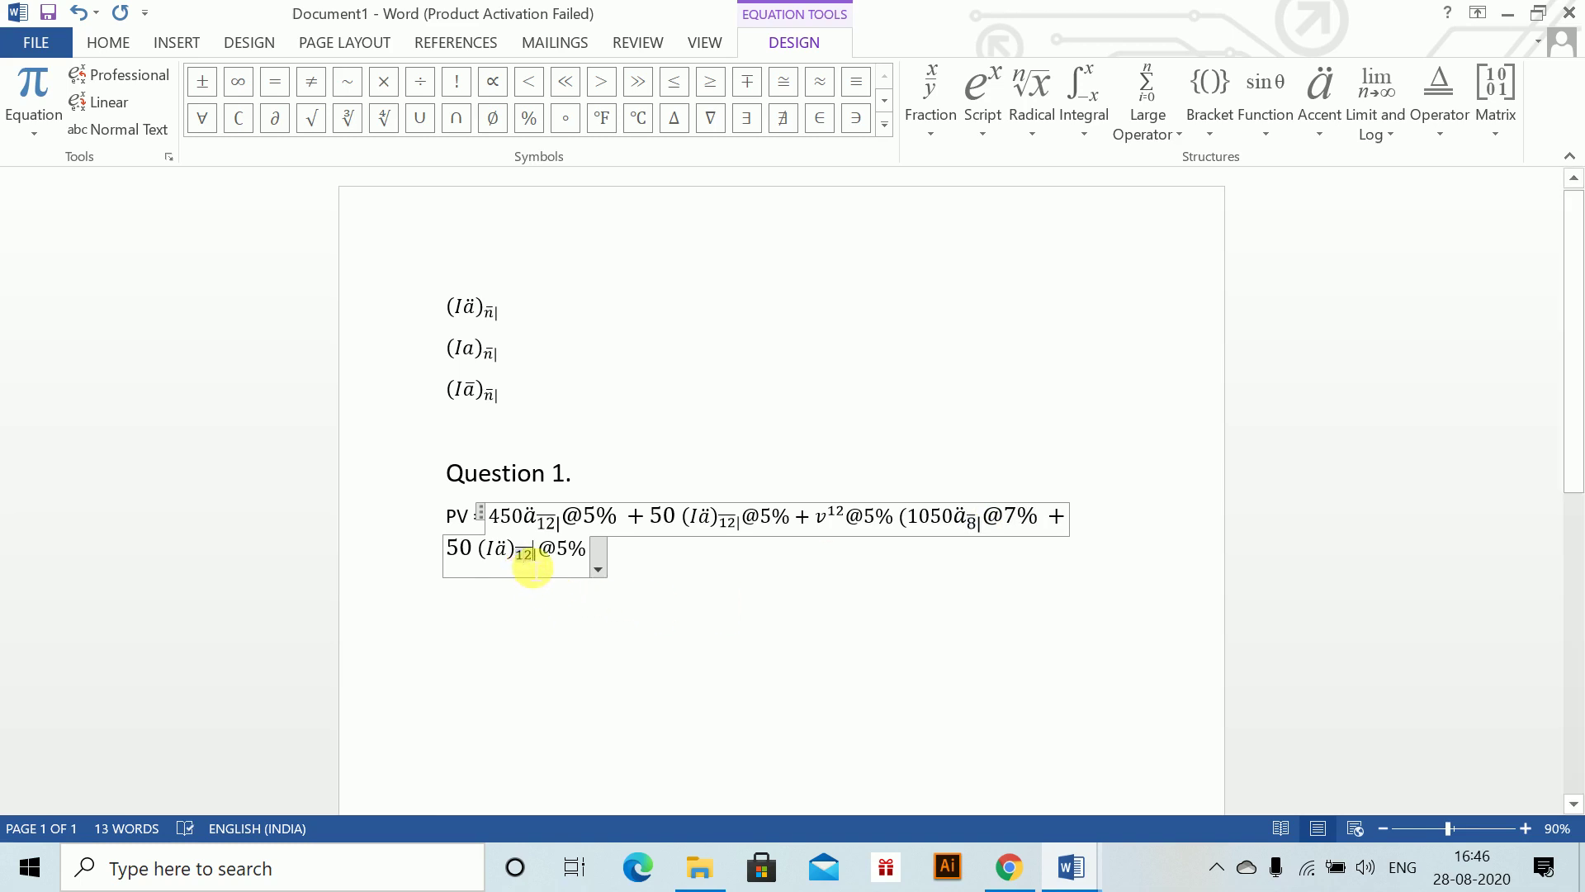
key("BackSpace")
key("BackSpace")
type("8")
left_click(562, 548)
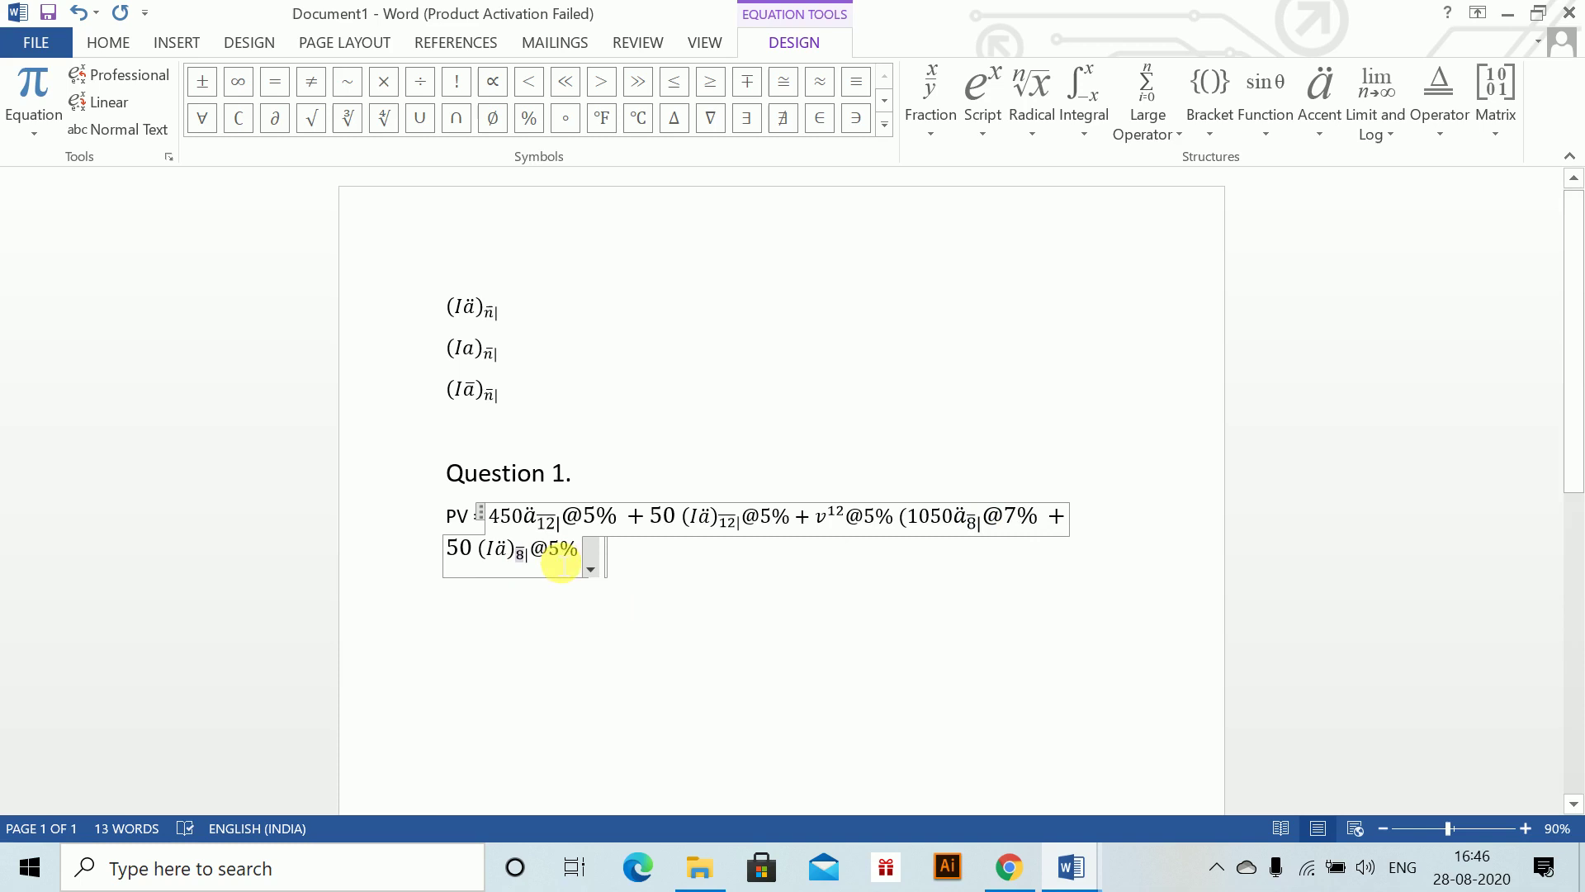
key("BackSpace")
type("7")
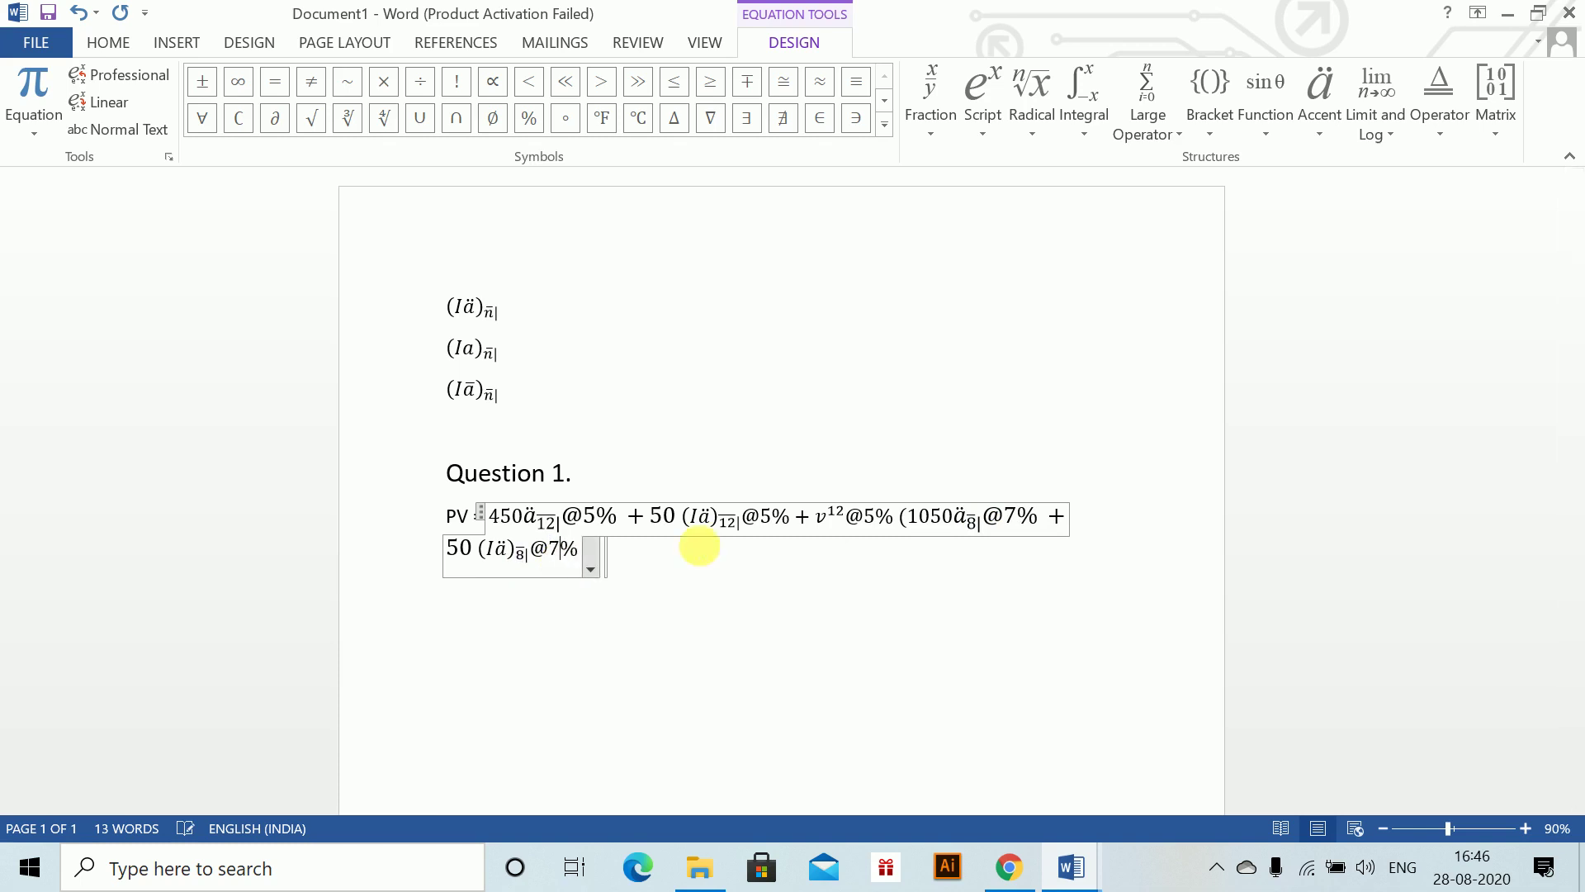
left_click(700, 569)
key("Return")
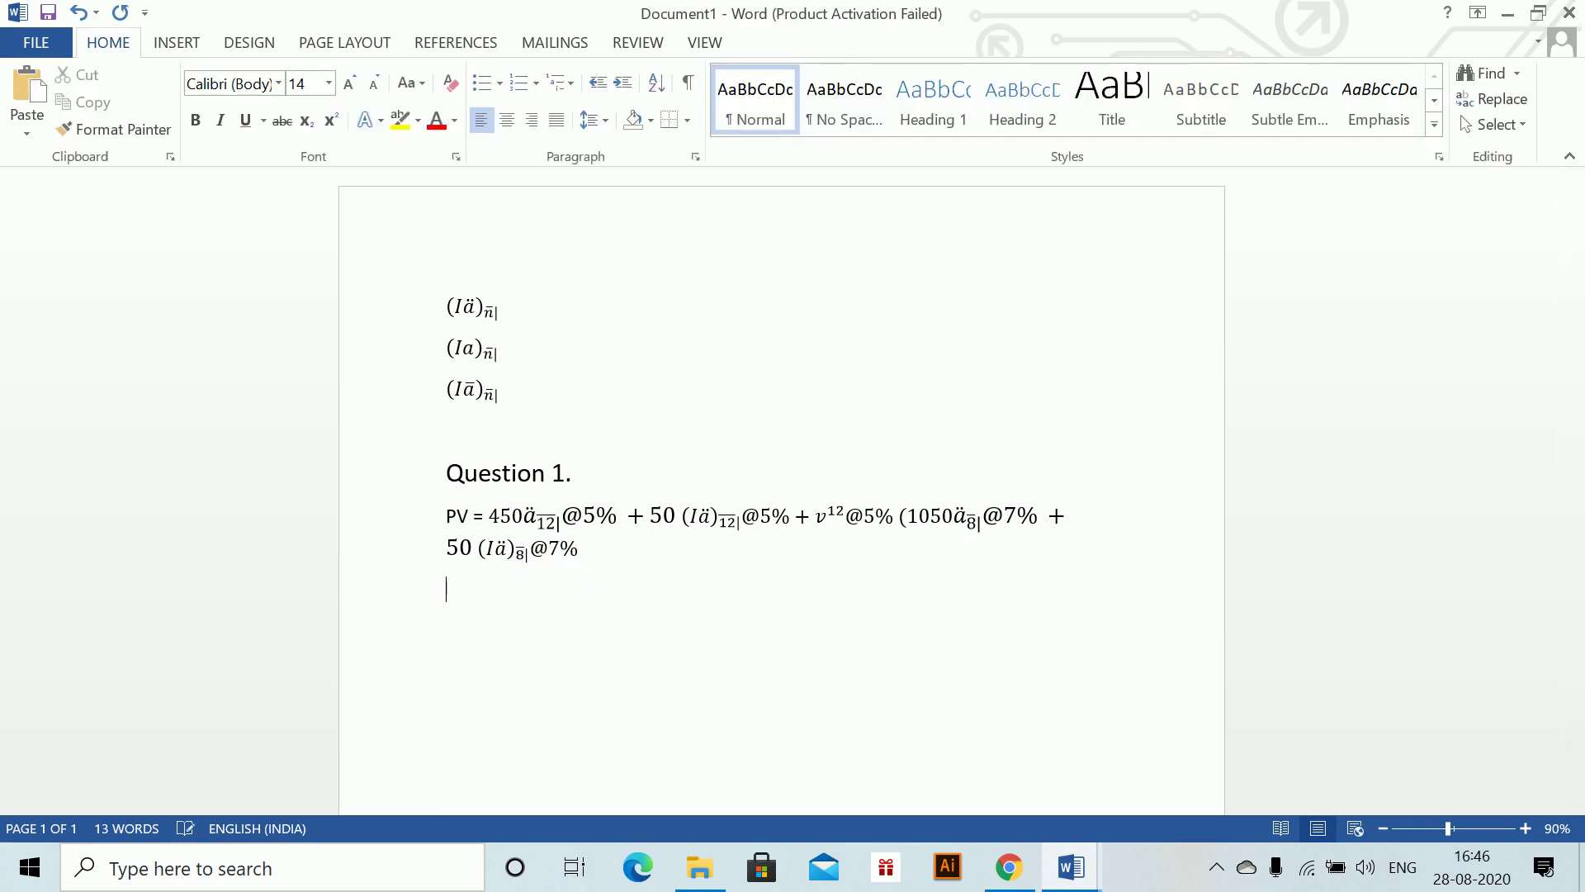
- Write the numeric line = 450*9,3064 + 50*55.1117 + 0.55684(1050*6.3893 + 50*26.4935)
key("alt+equal")
type("=")
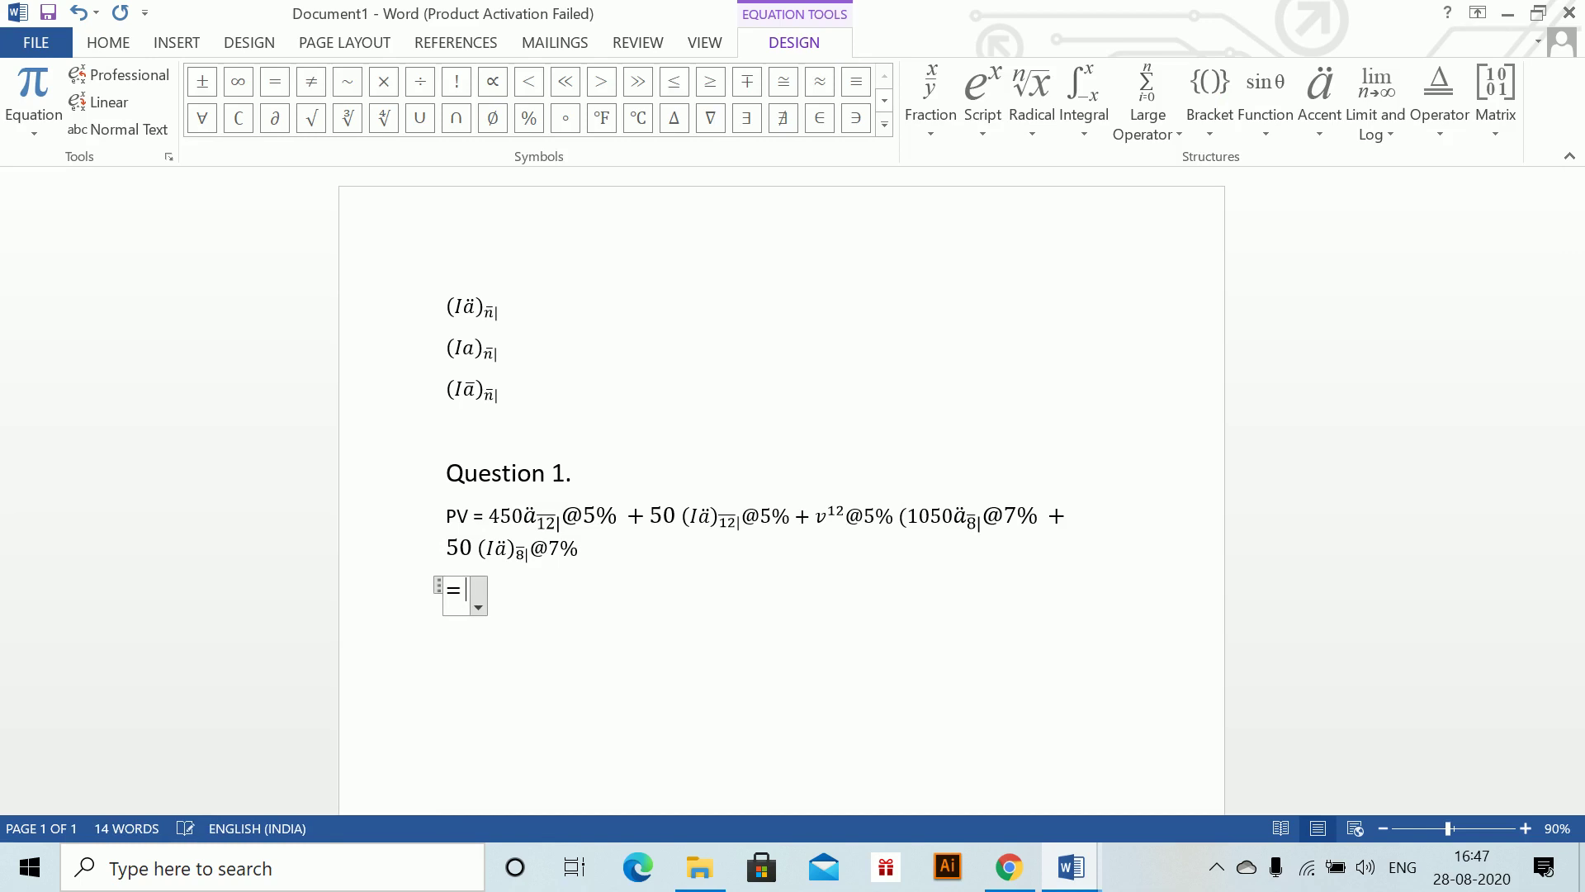
key("Right")
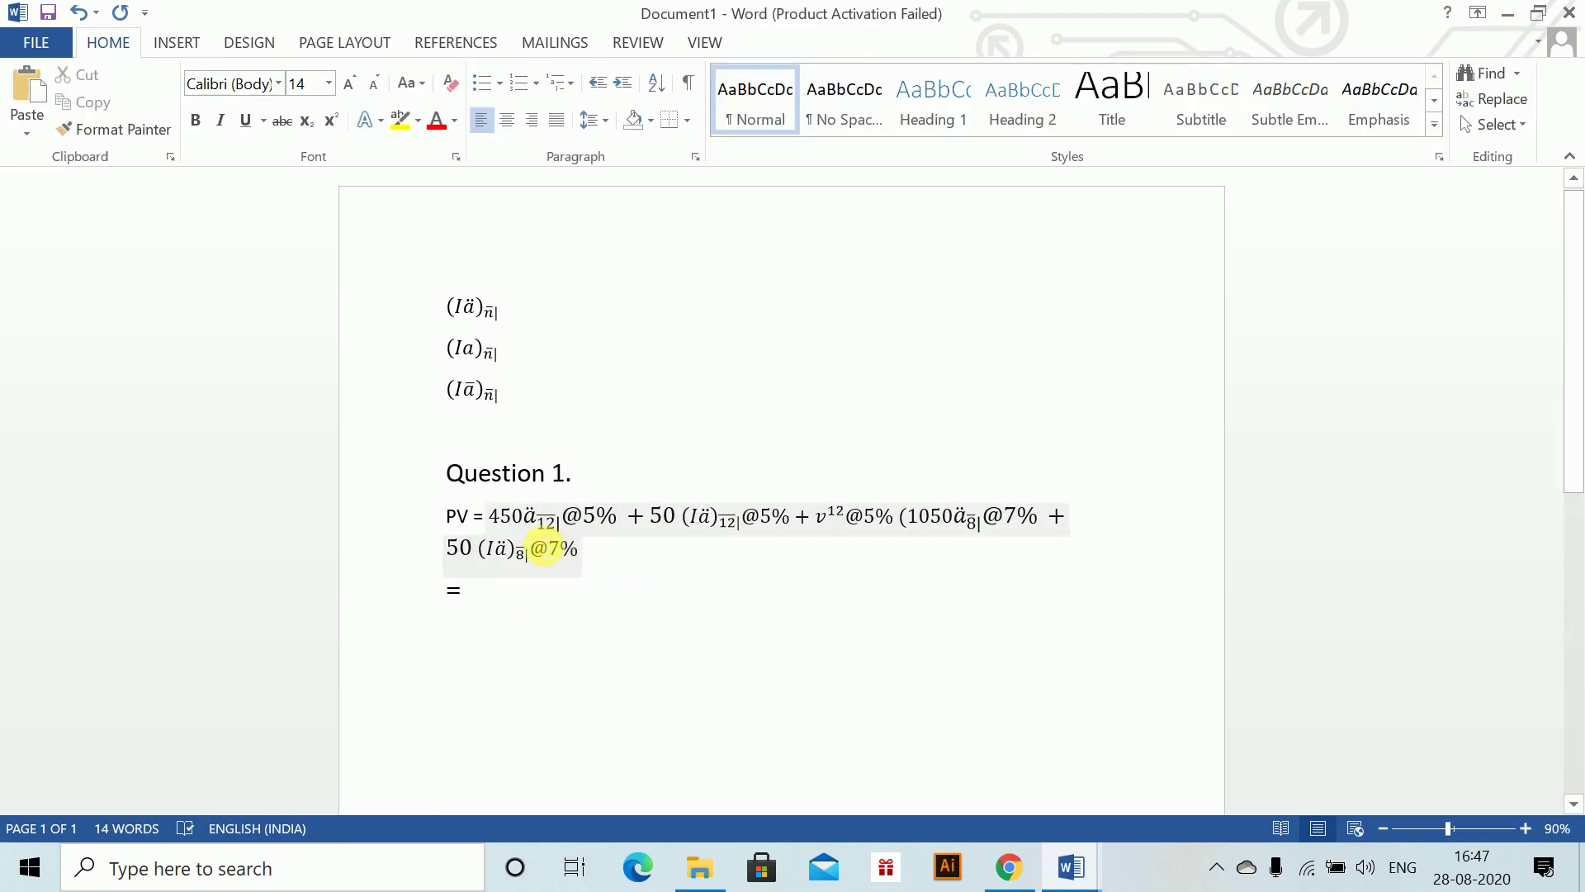
left_click(471, 588)
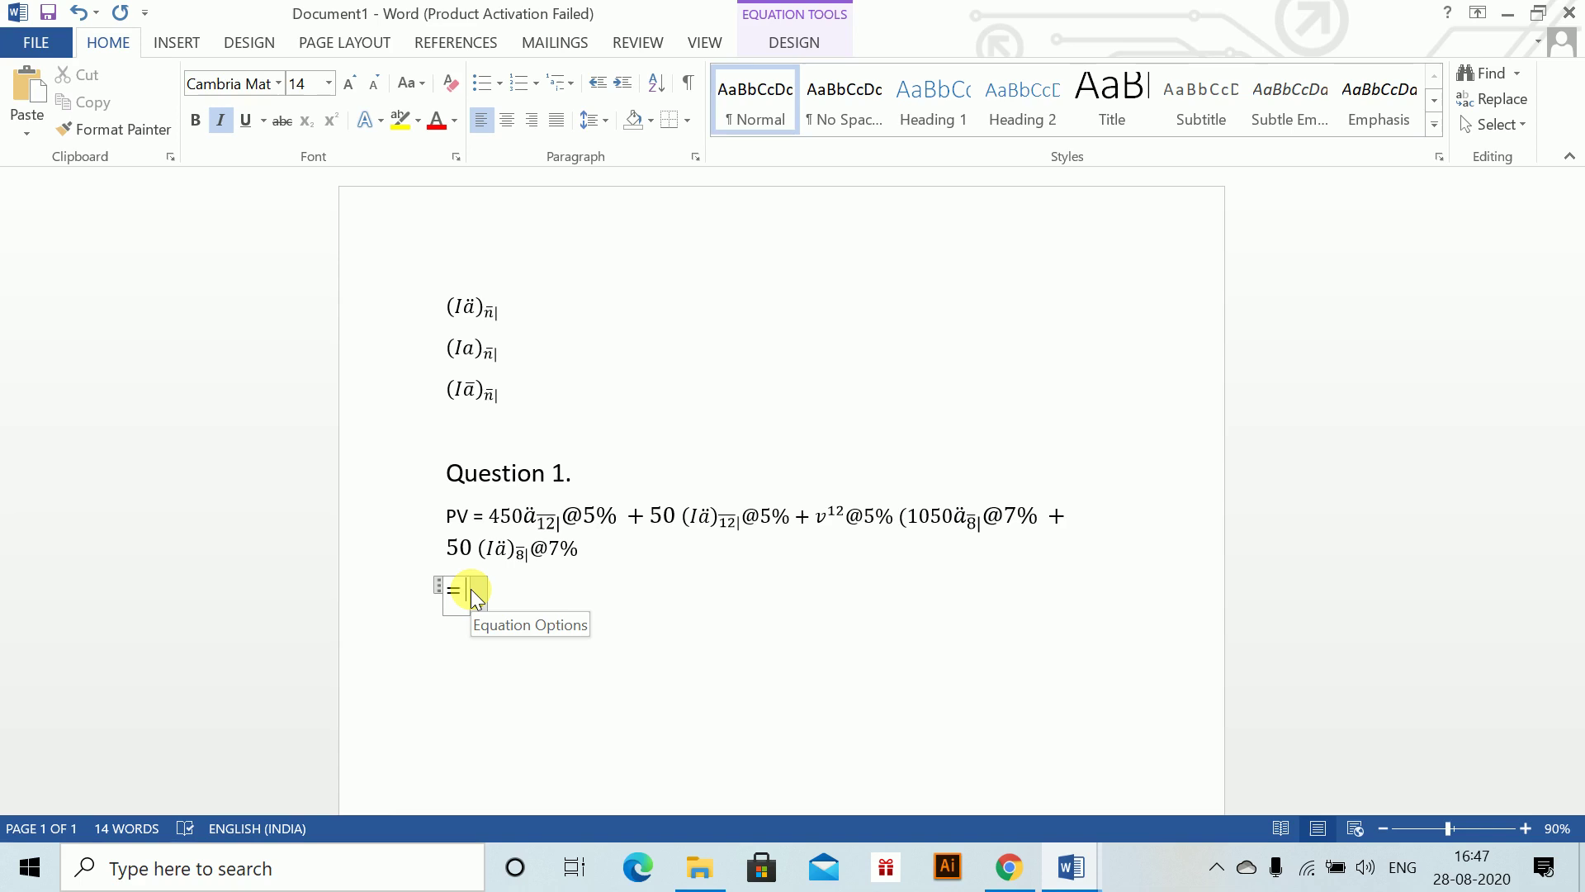
type("450")
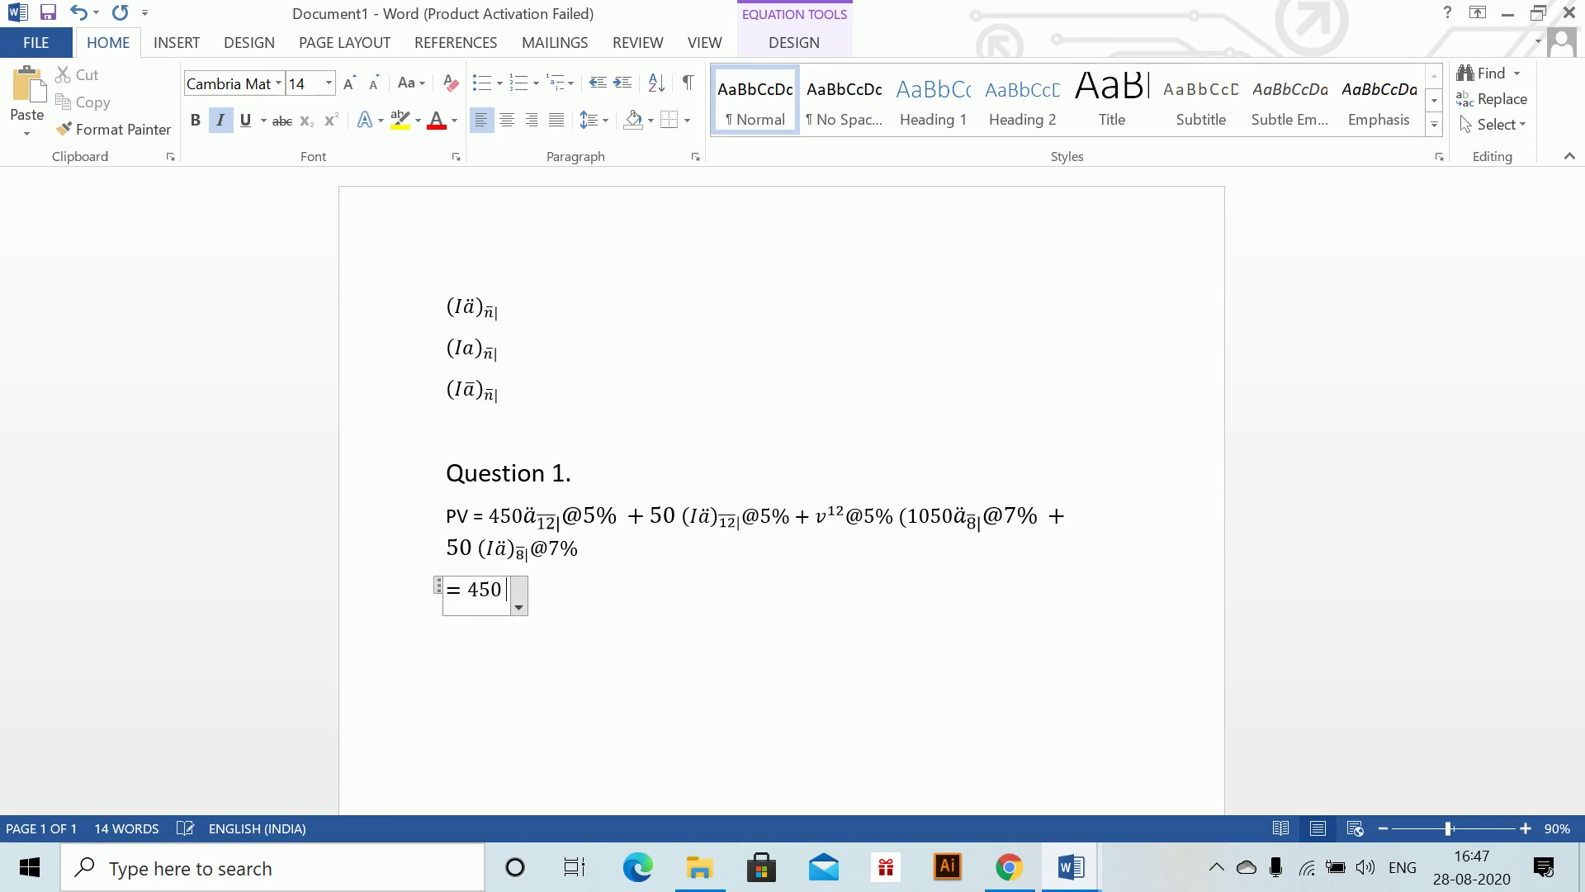
type(" * 09")
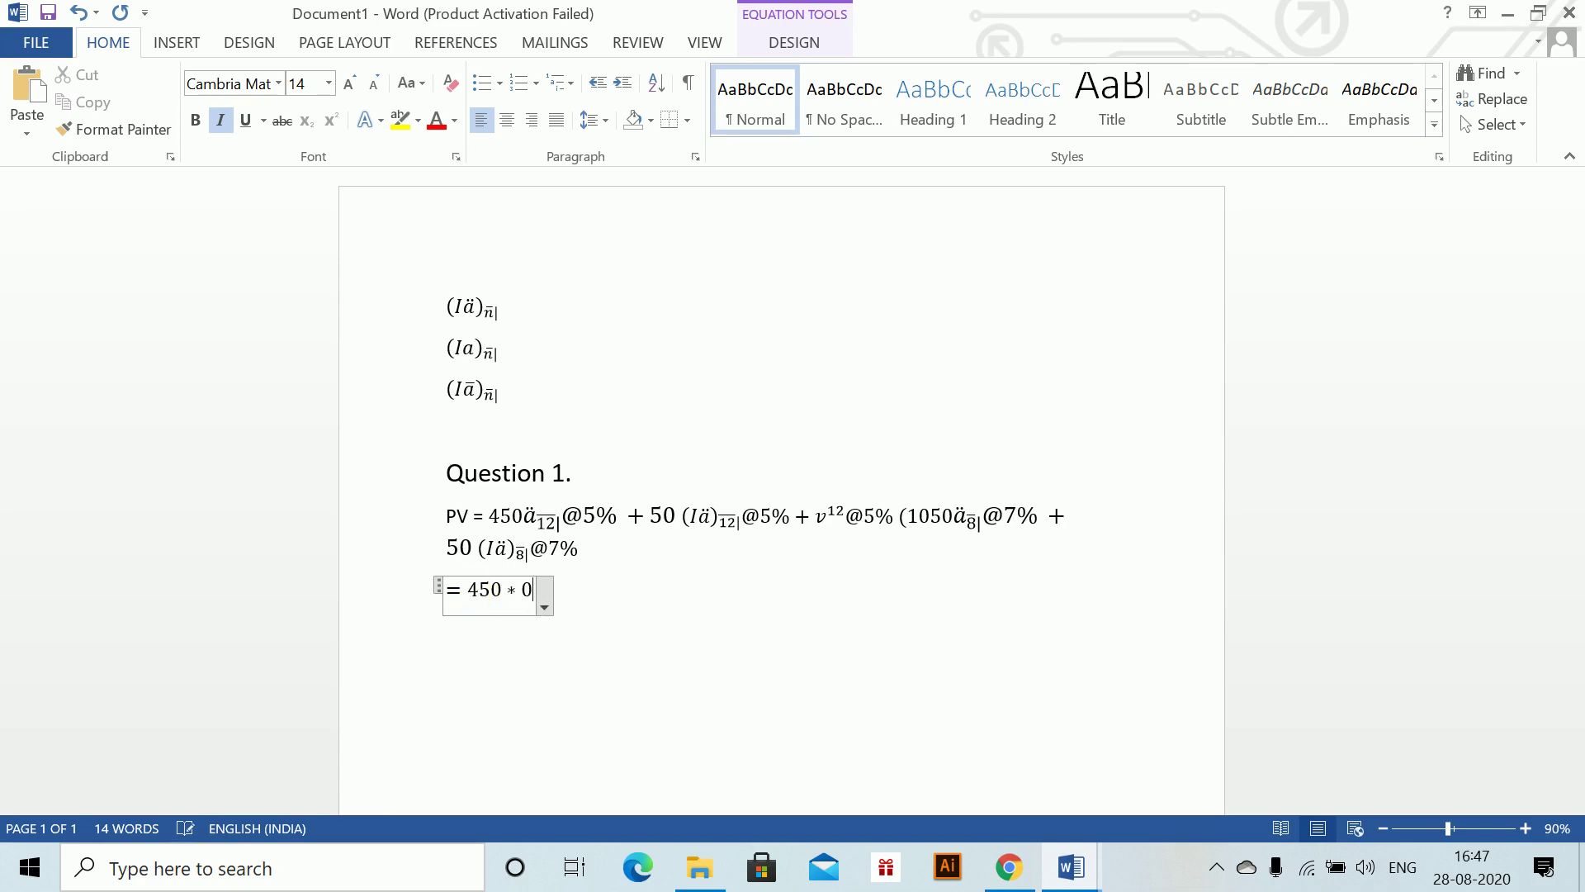
key("BackSpace")
key("BackSpace")
type("9,3064")
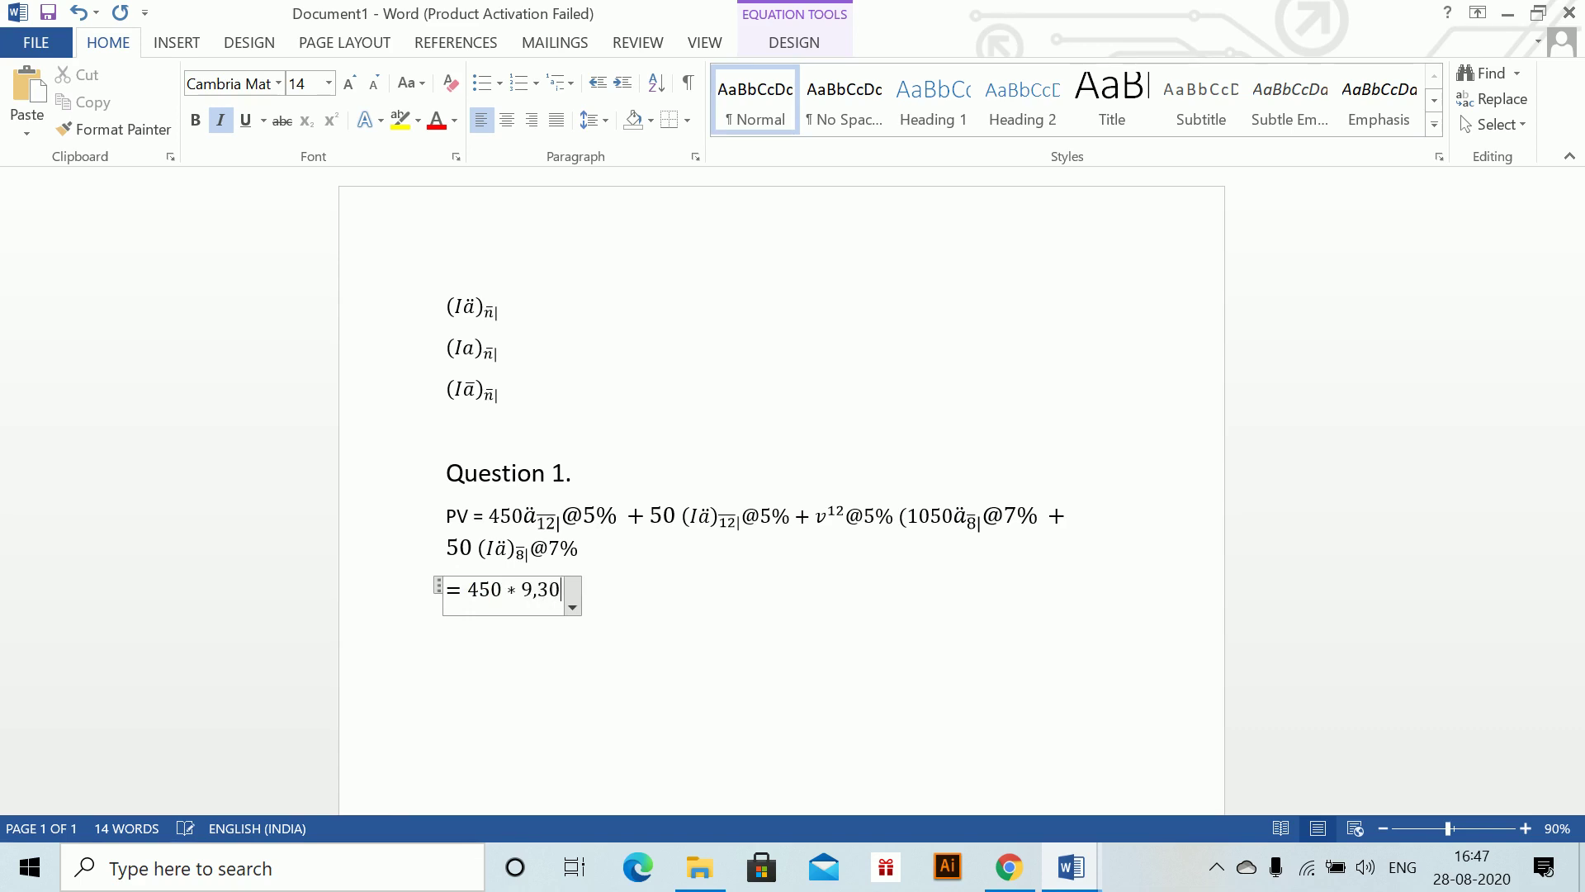
type("+")
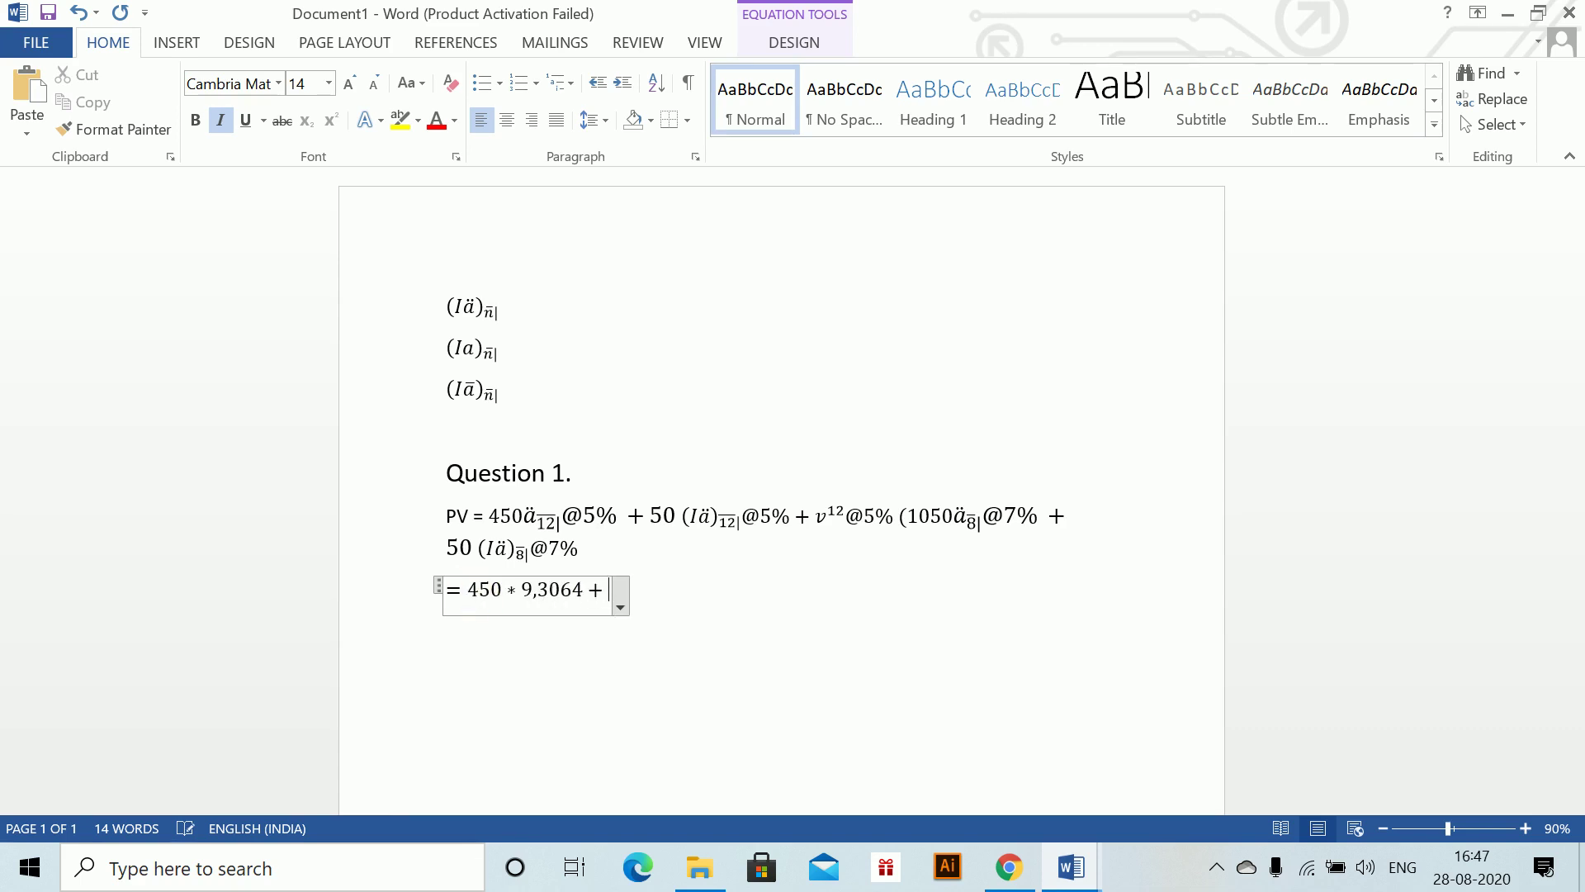
type("50*")
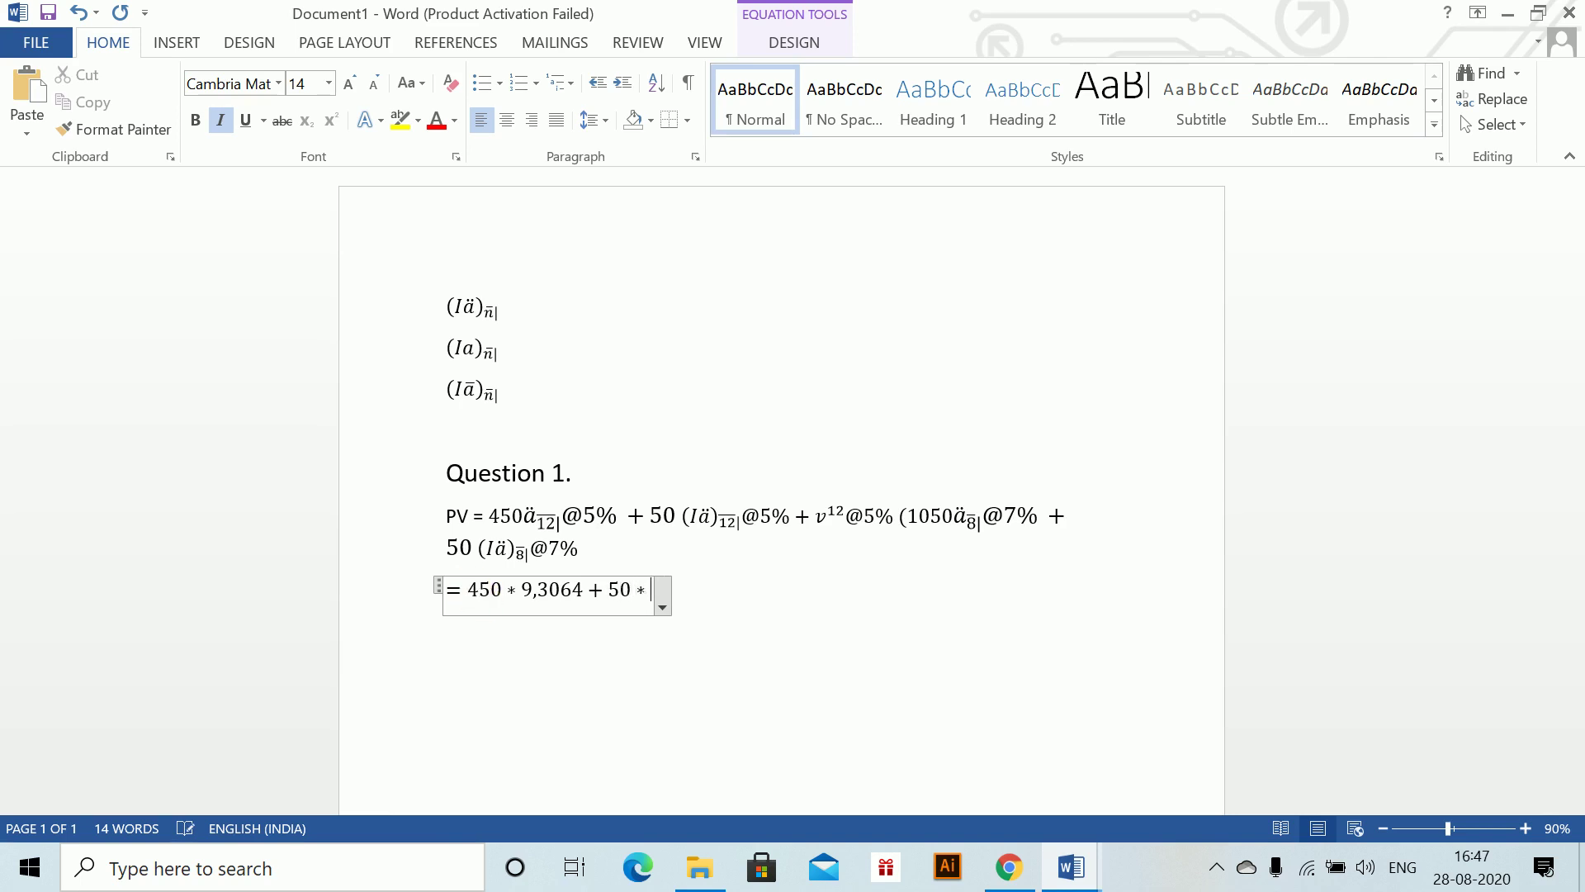
type("55.11")
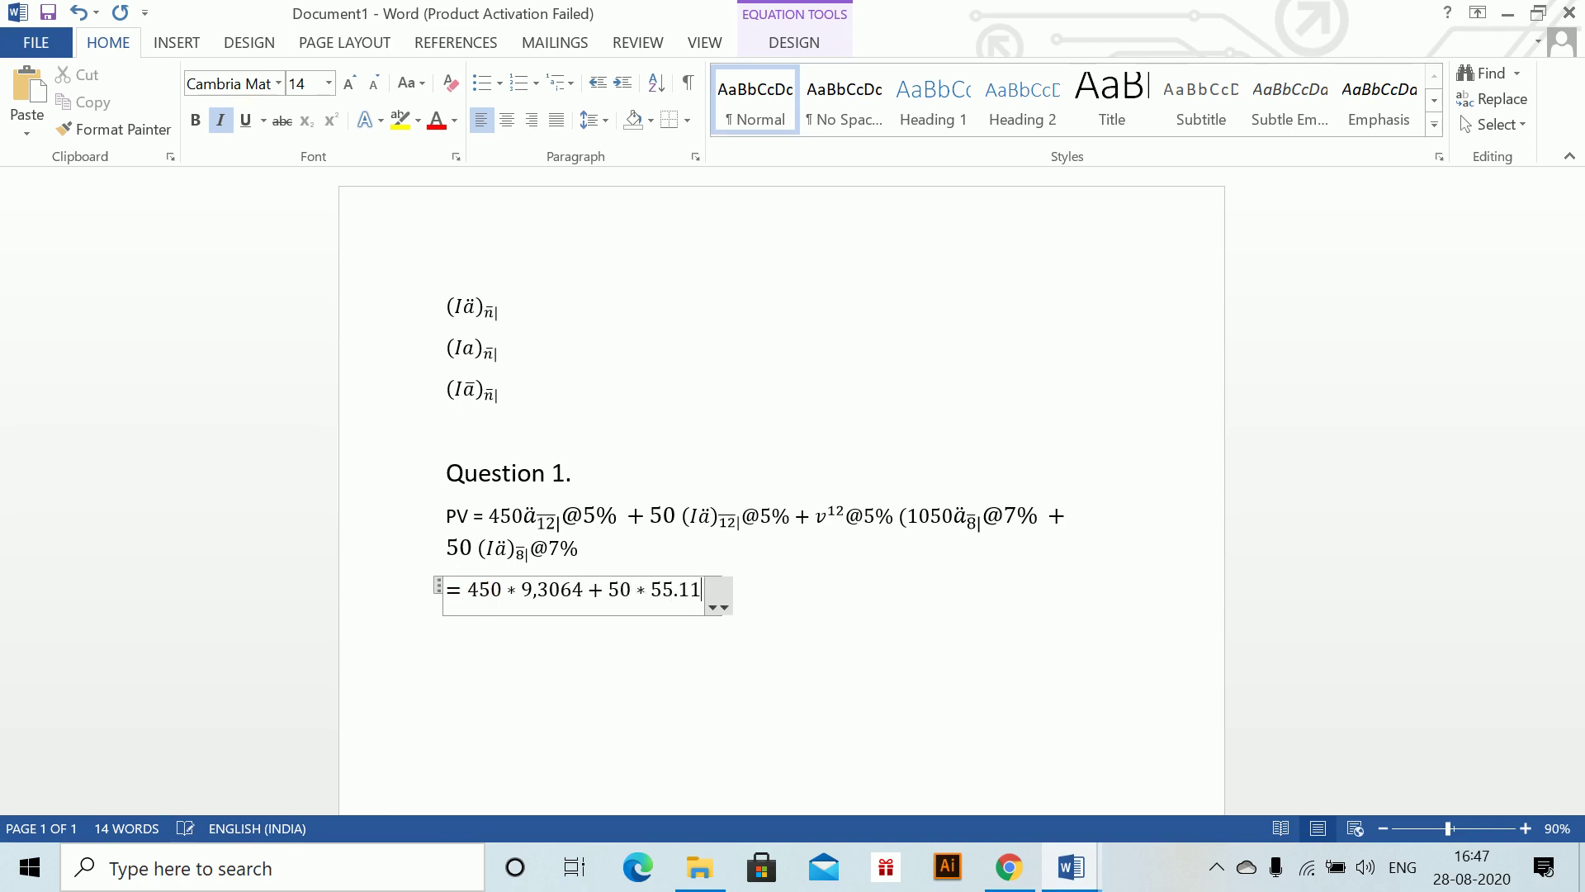
type("17")
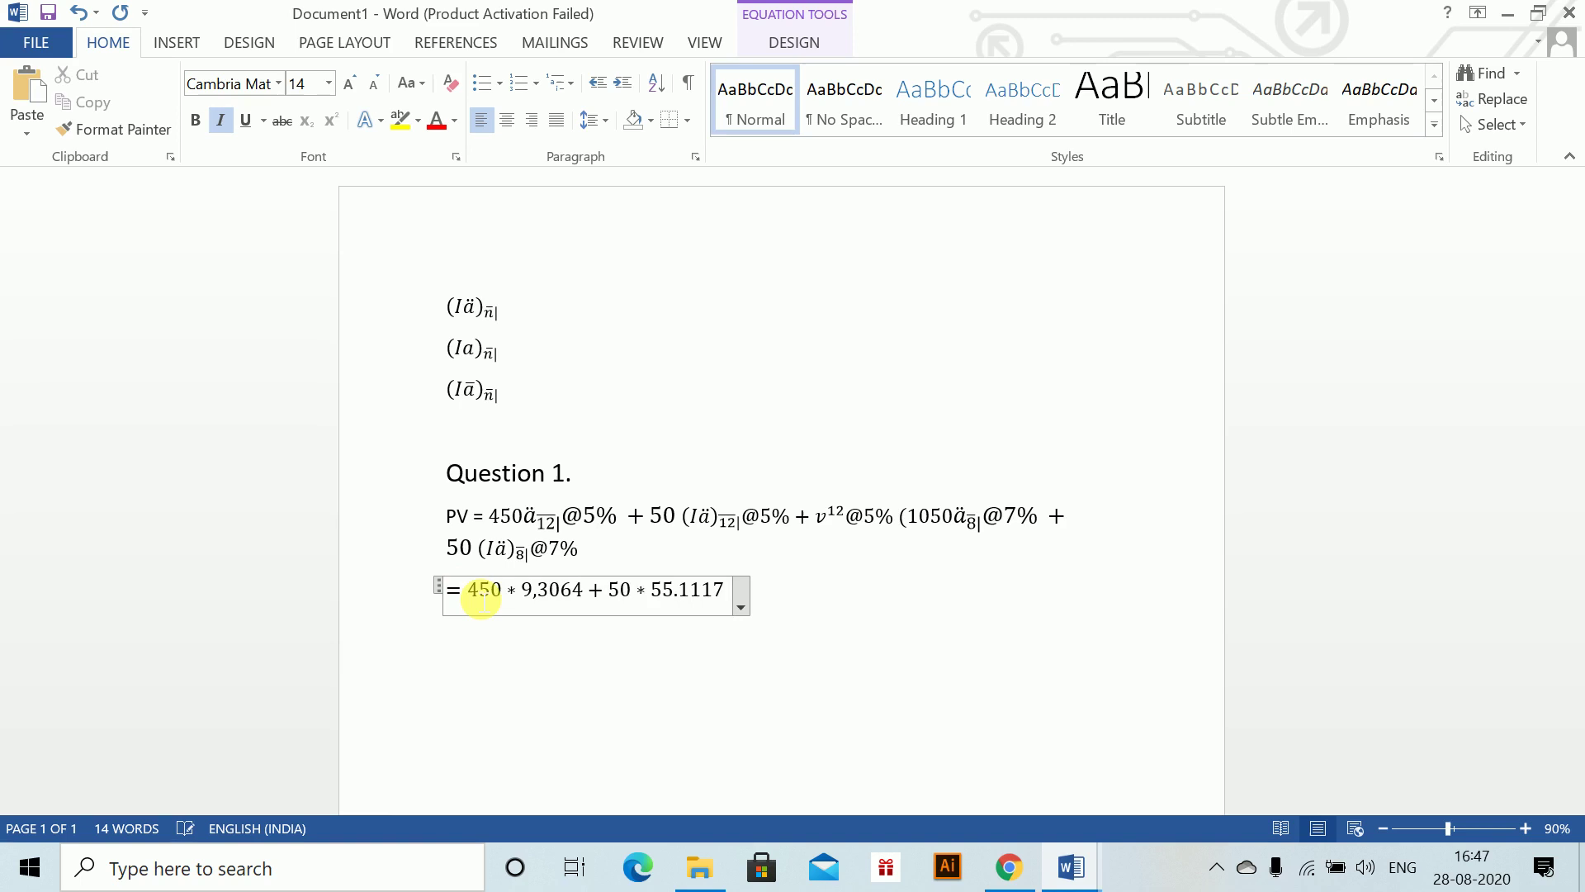
type("+0.5")
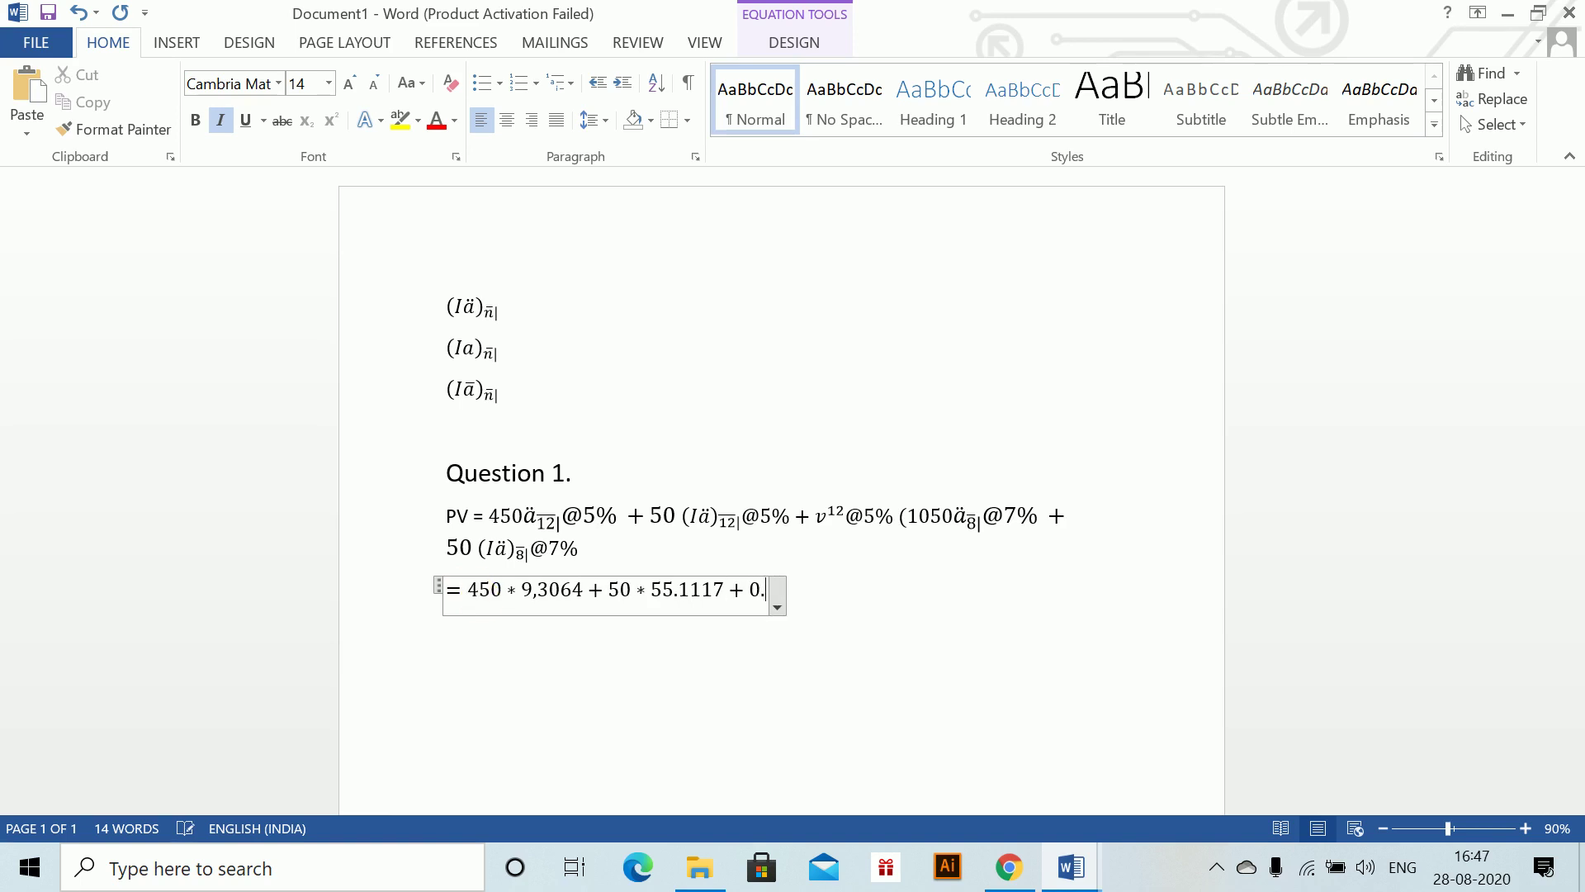
type("5")
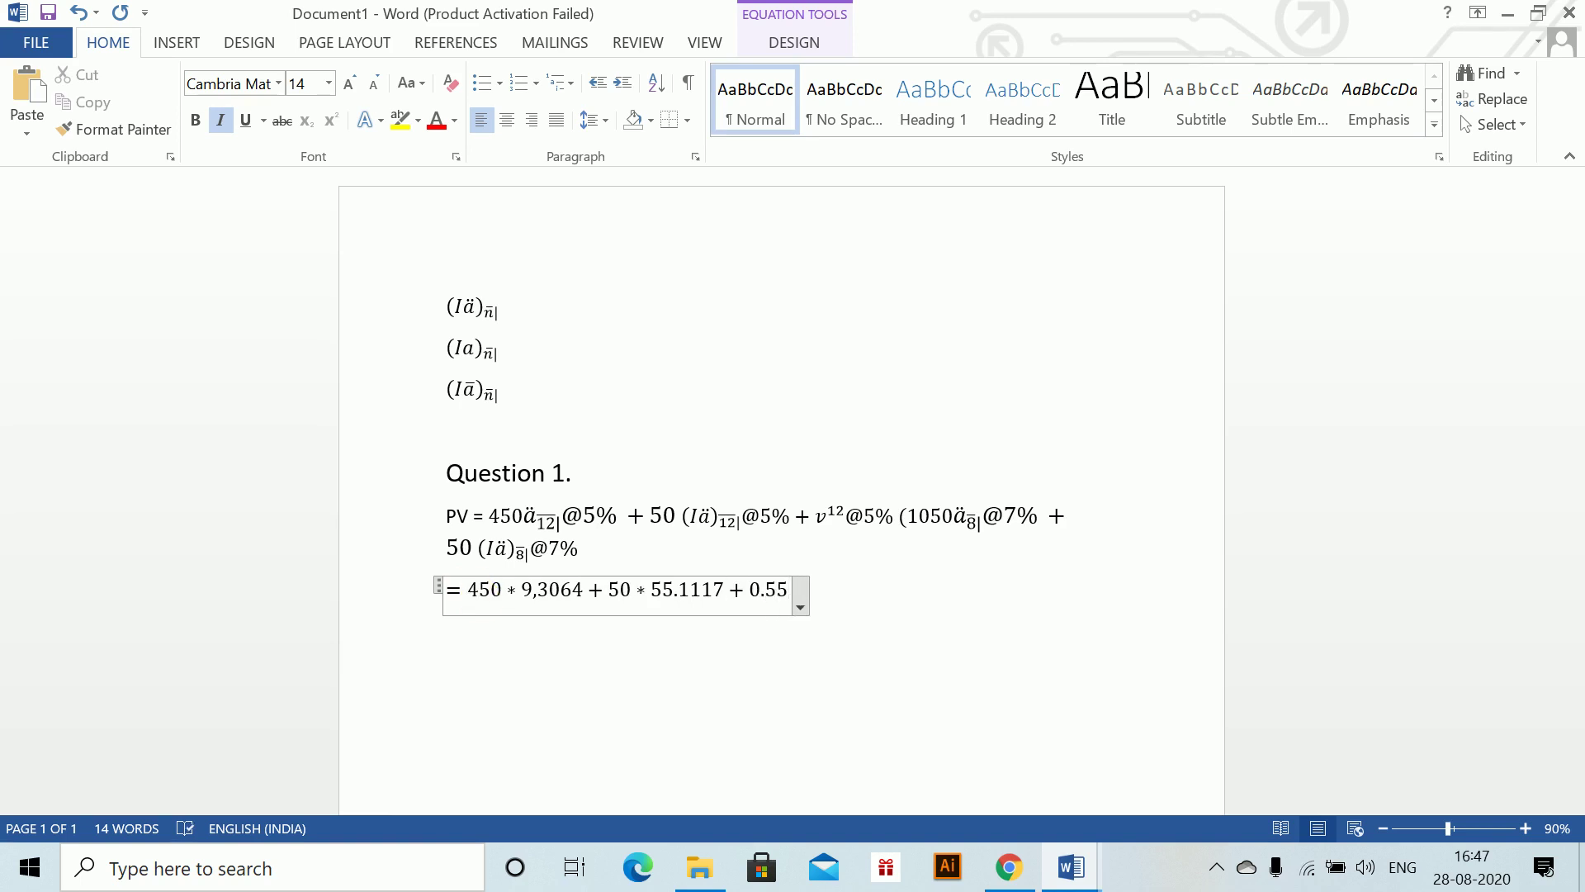
type("68")
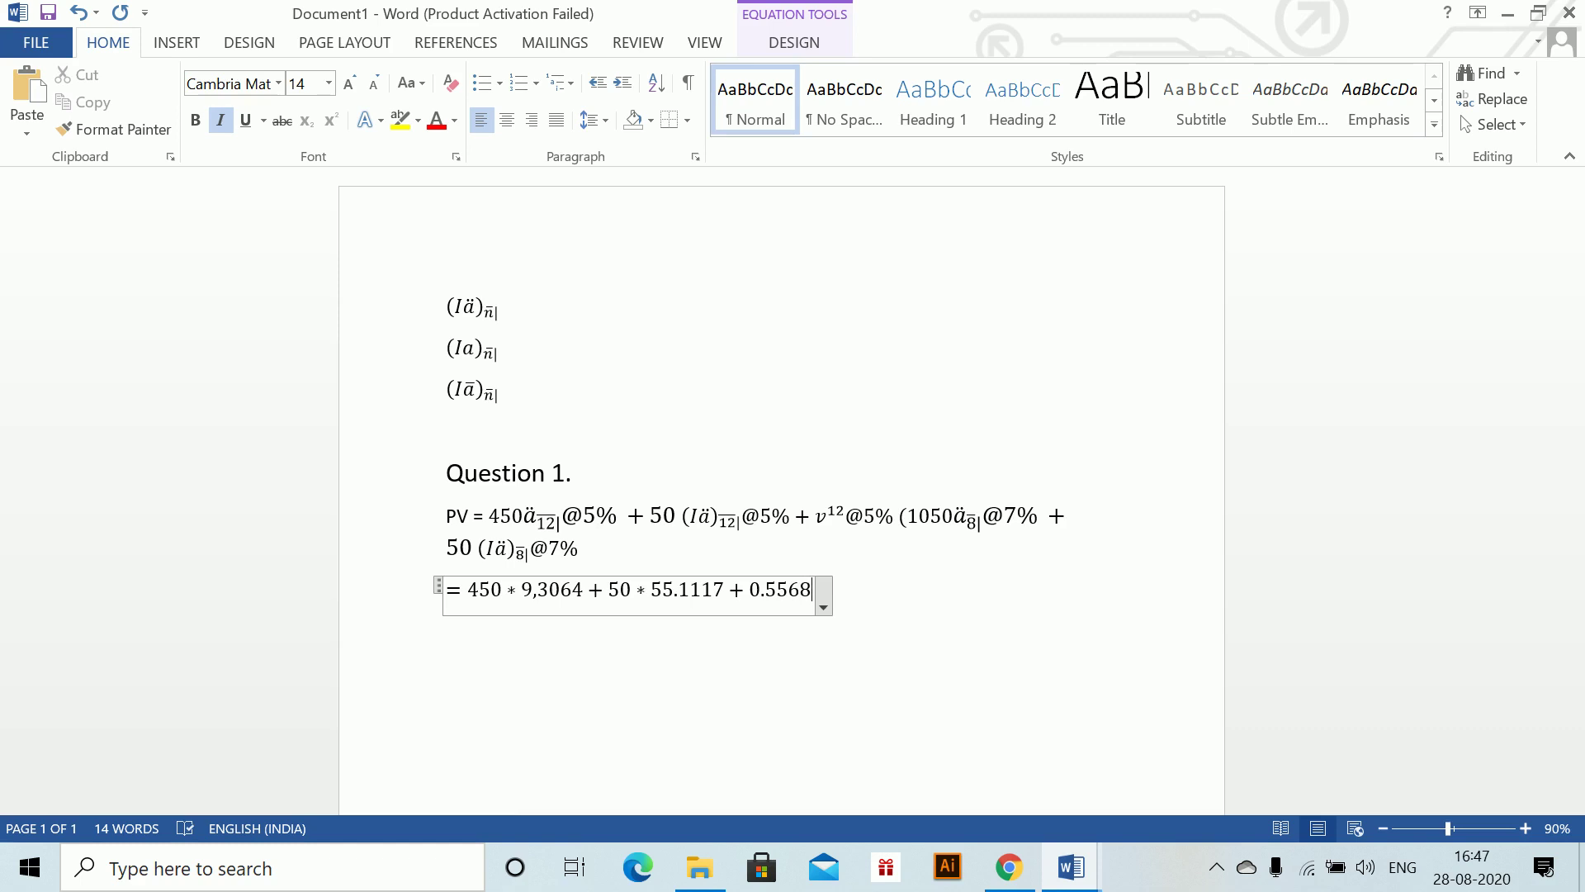
type("4(")
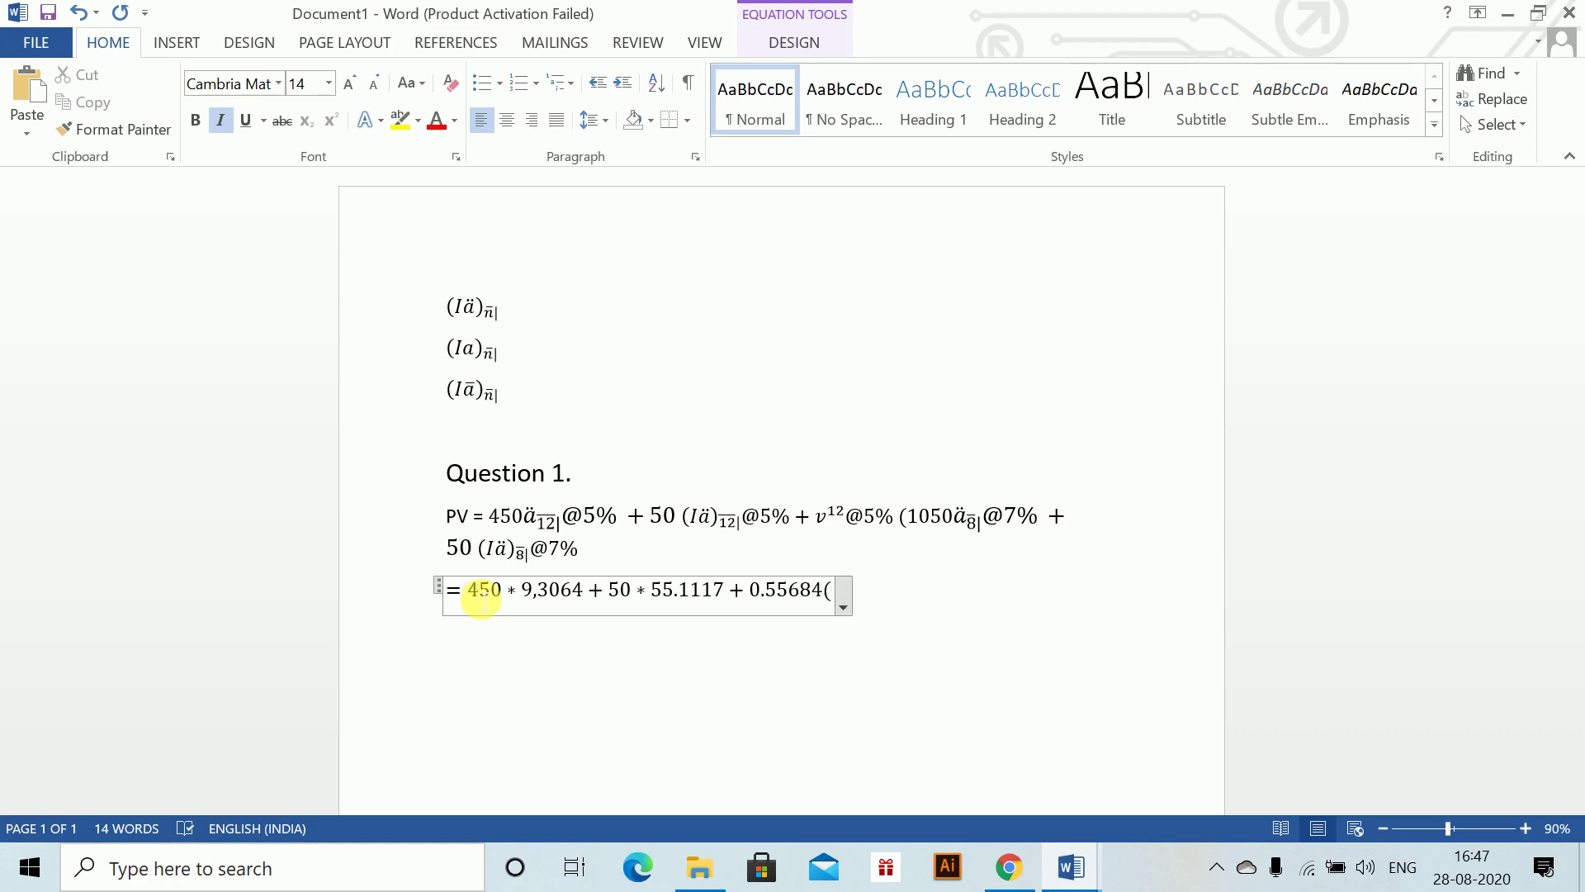
type("1050")
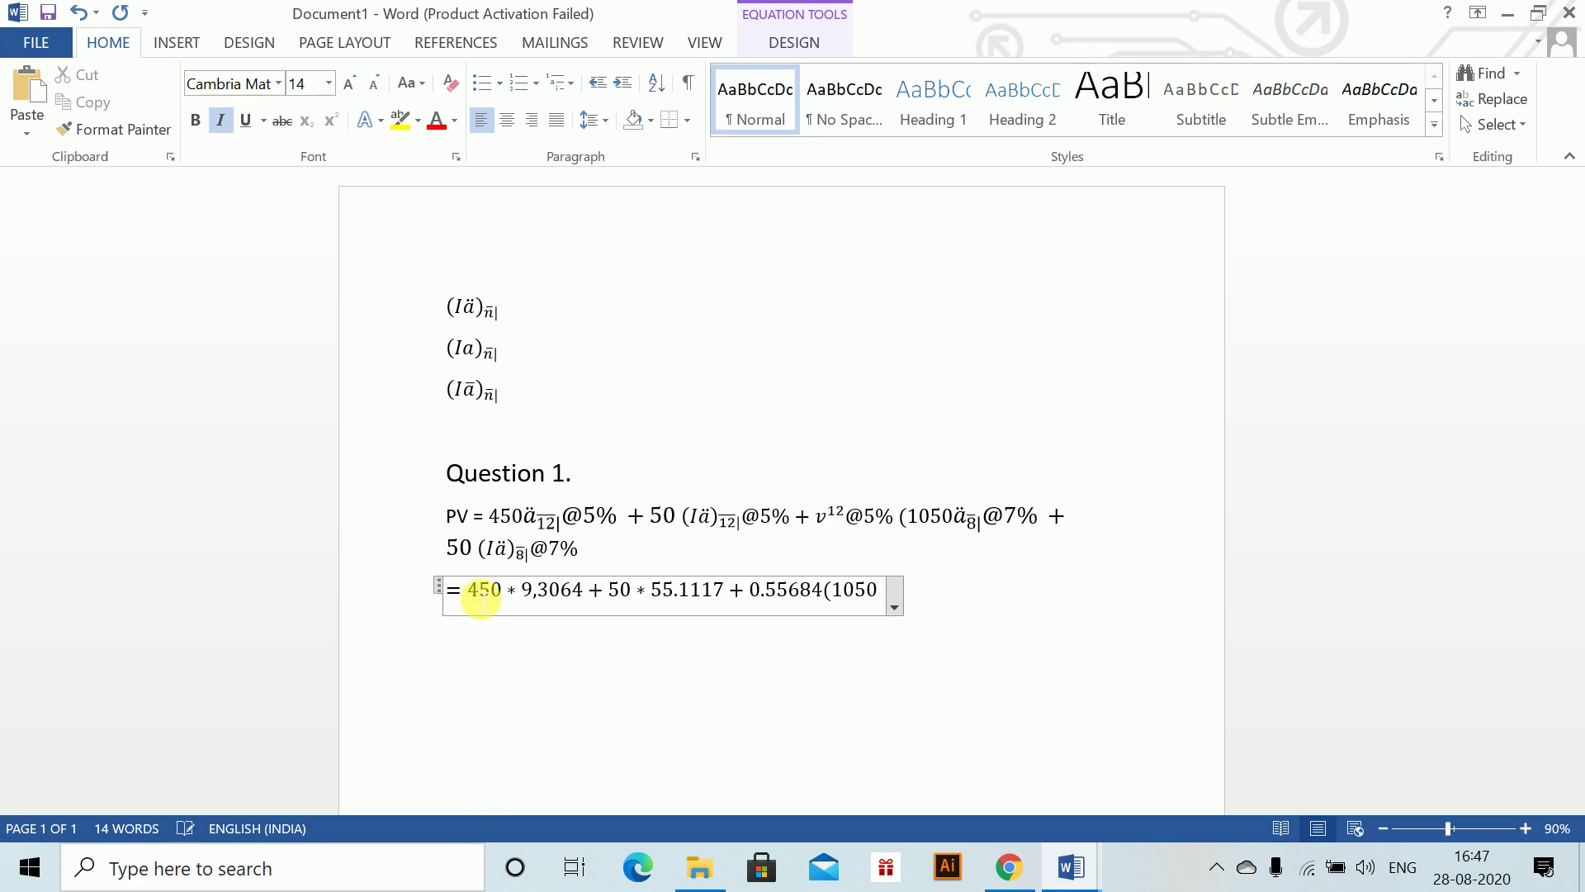
type("*6.")
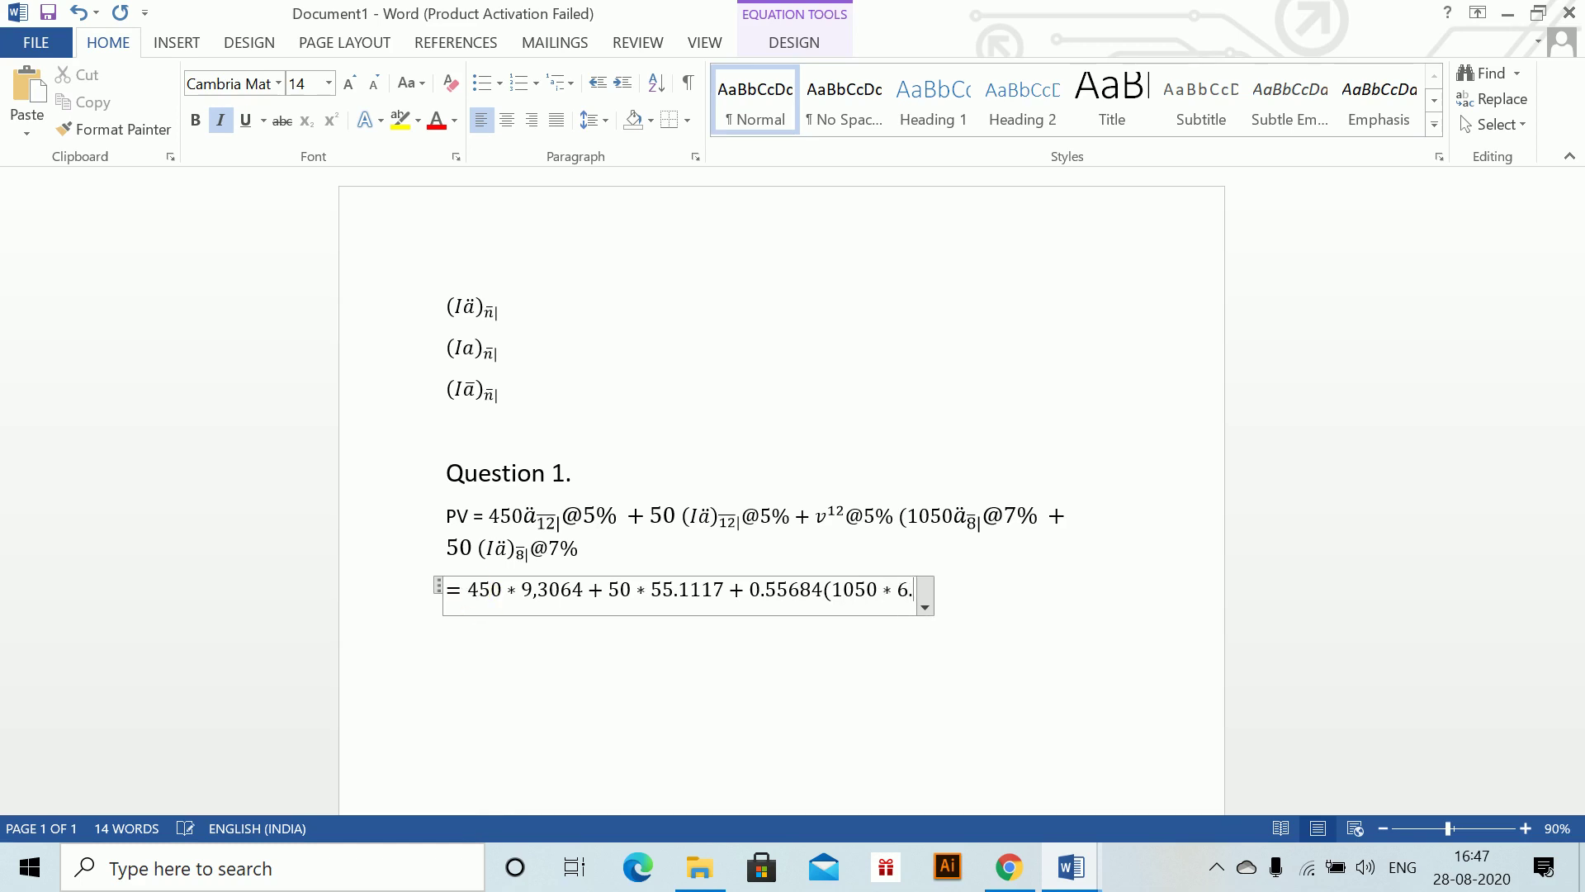
type("3893")
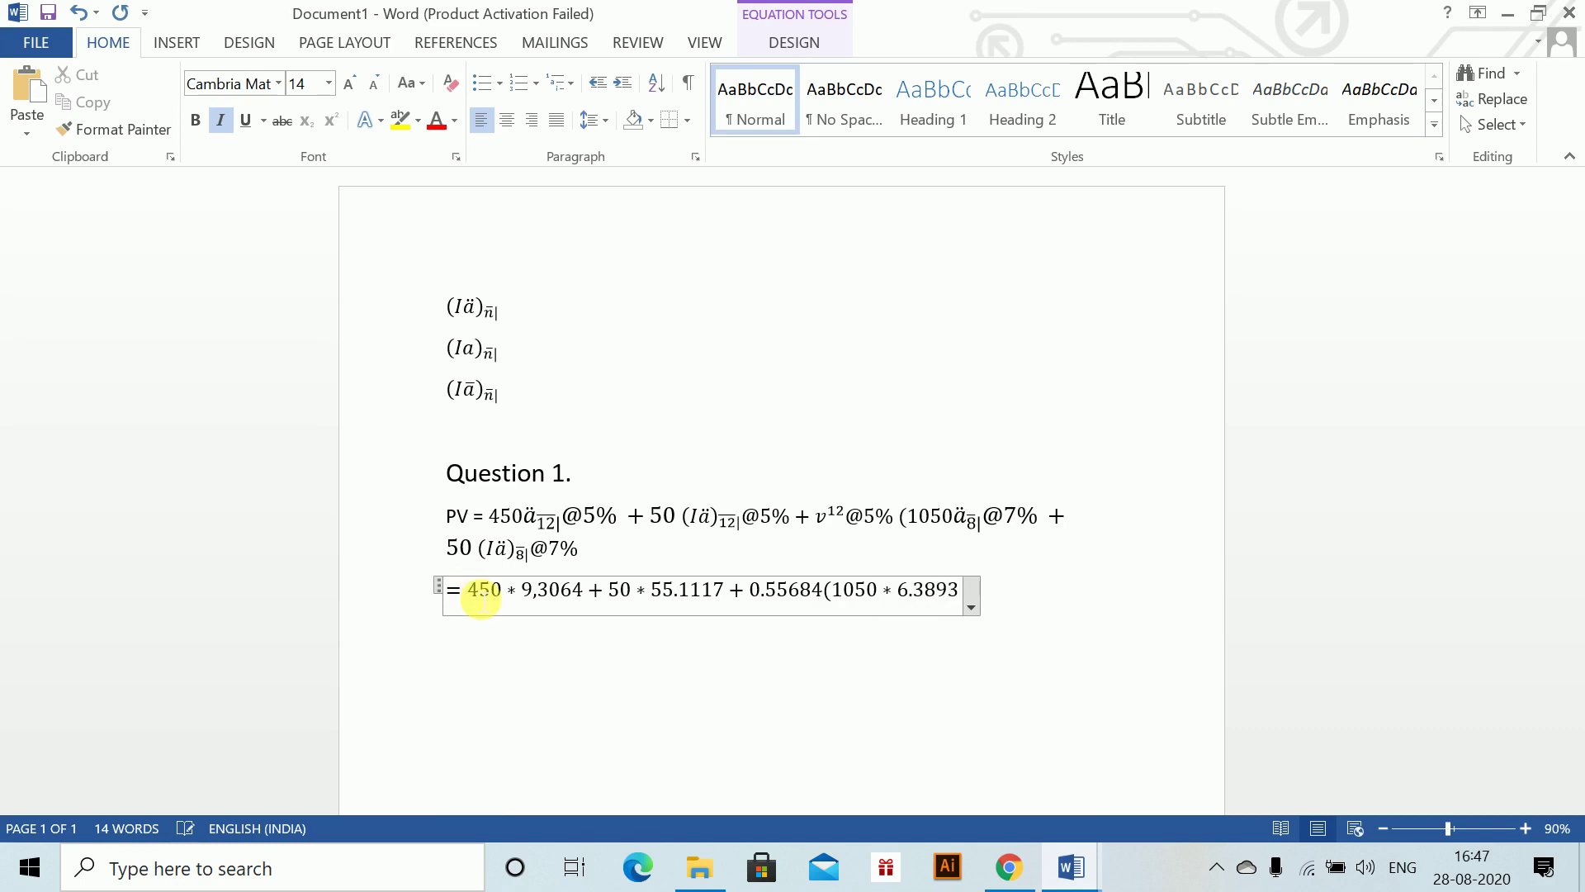
type("+50")
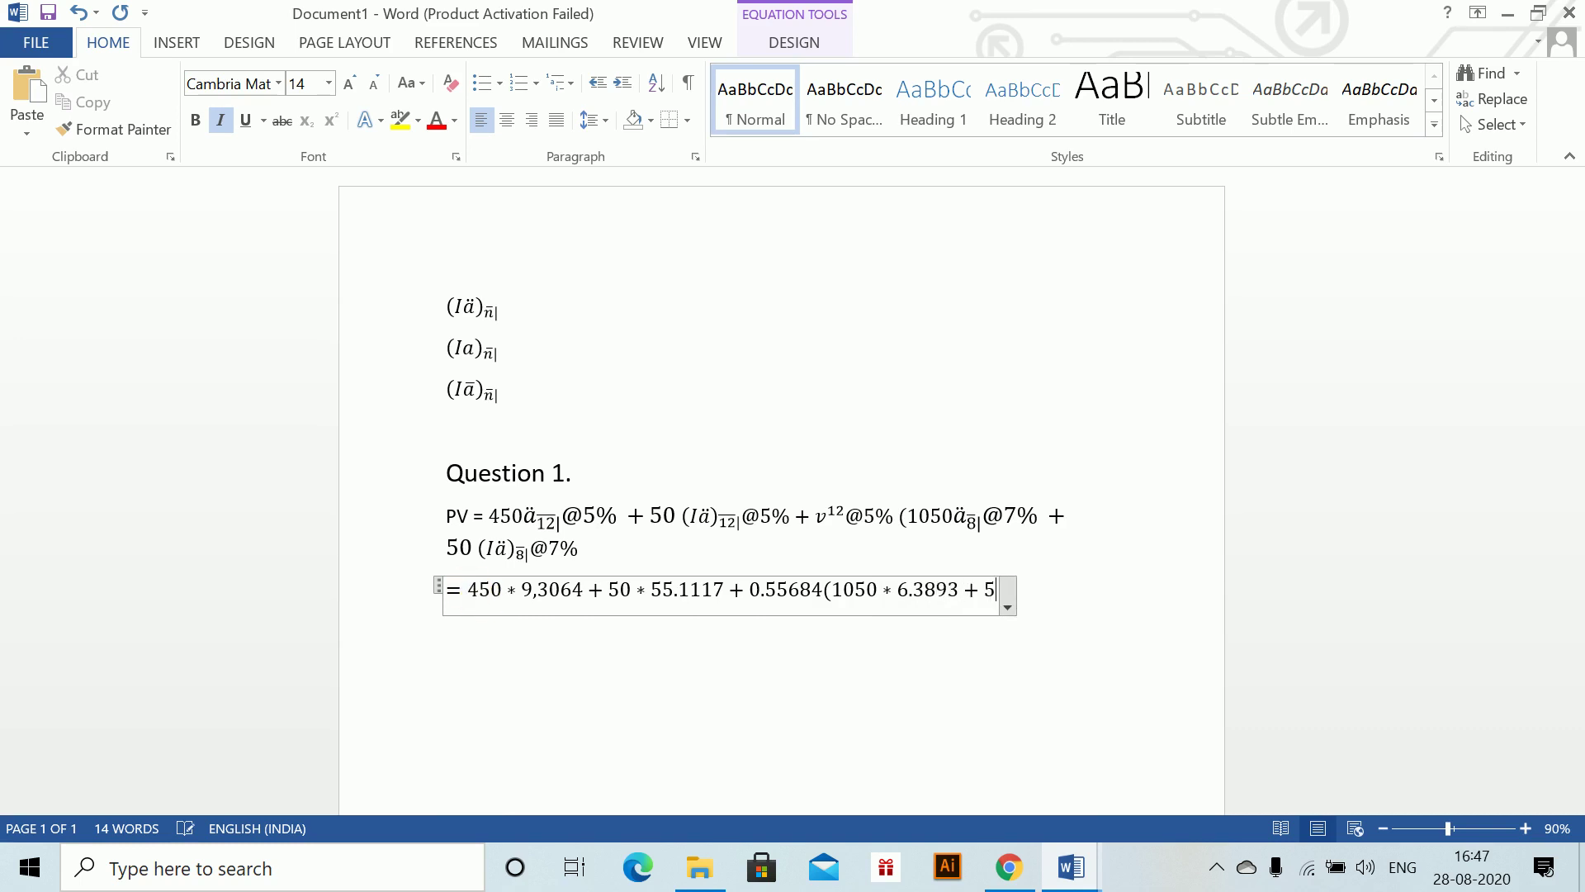
type("*")
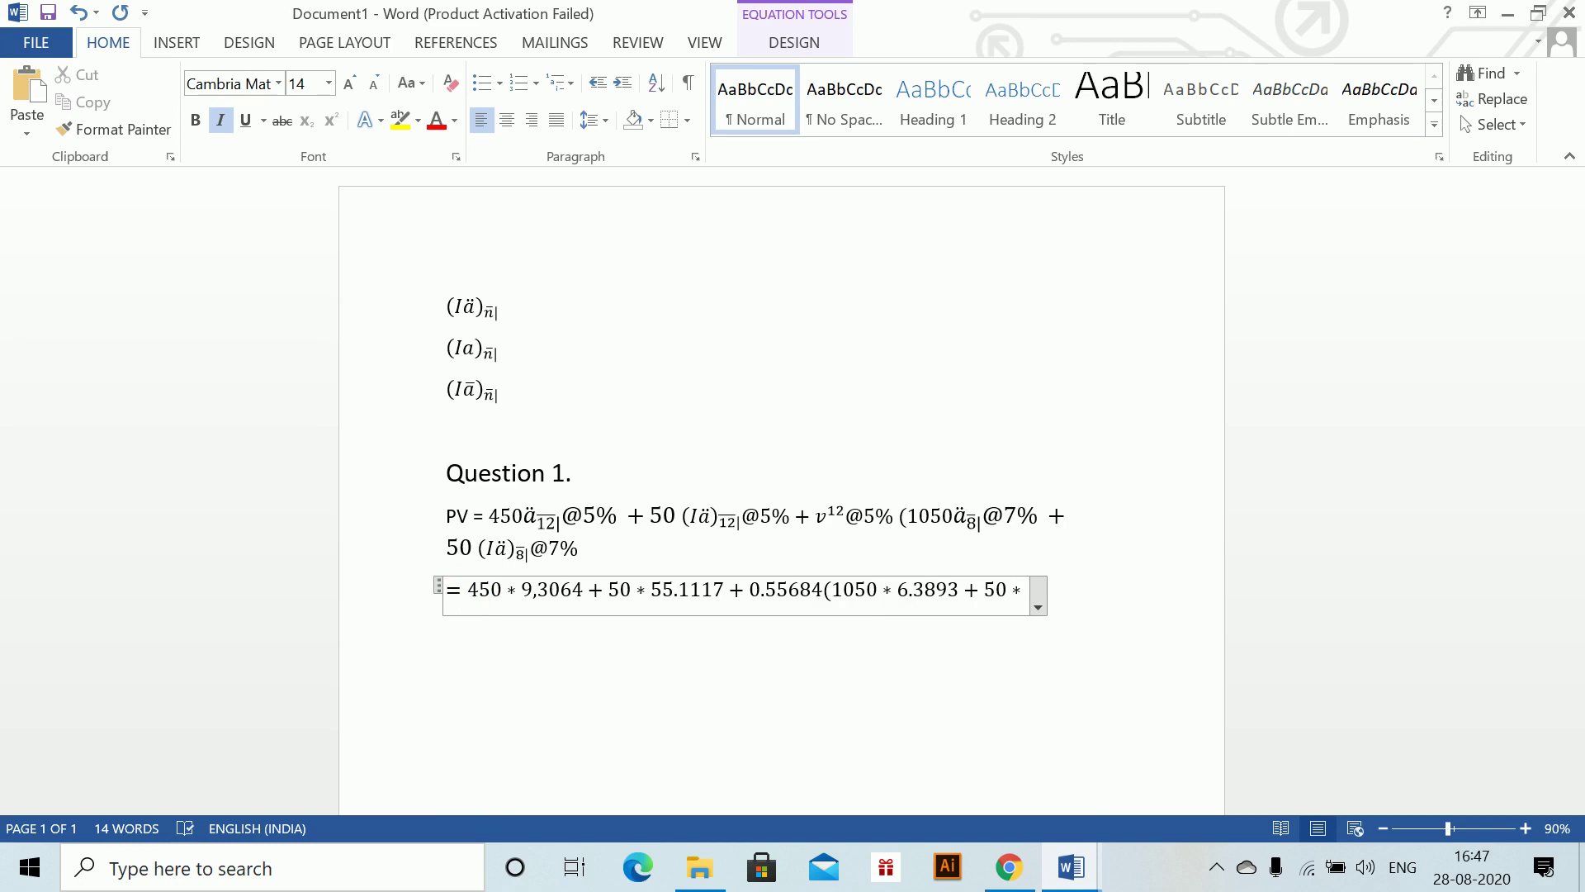
type("26.4")
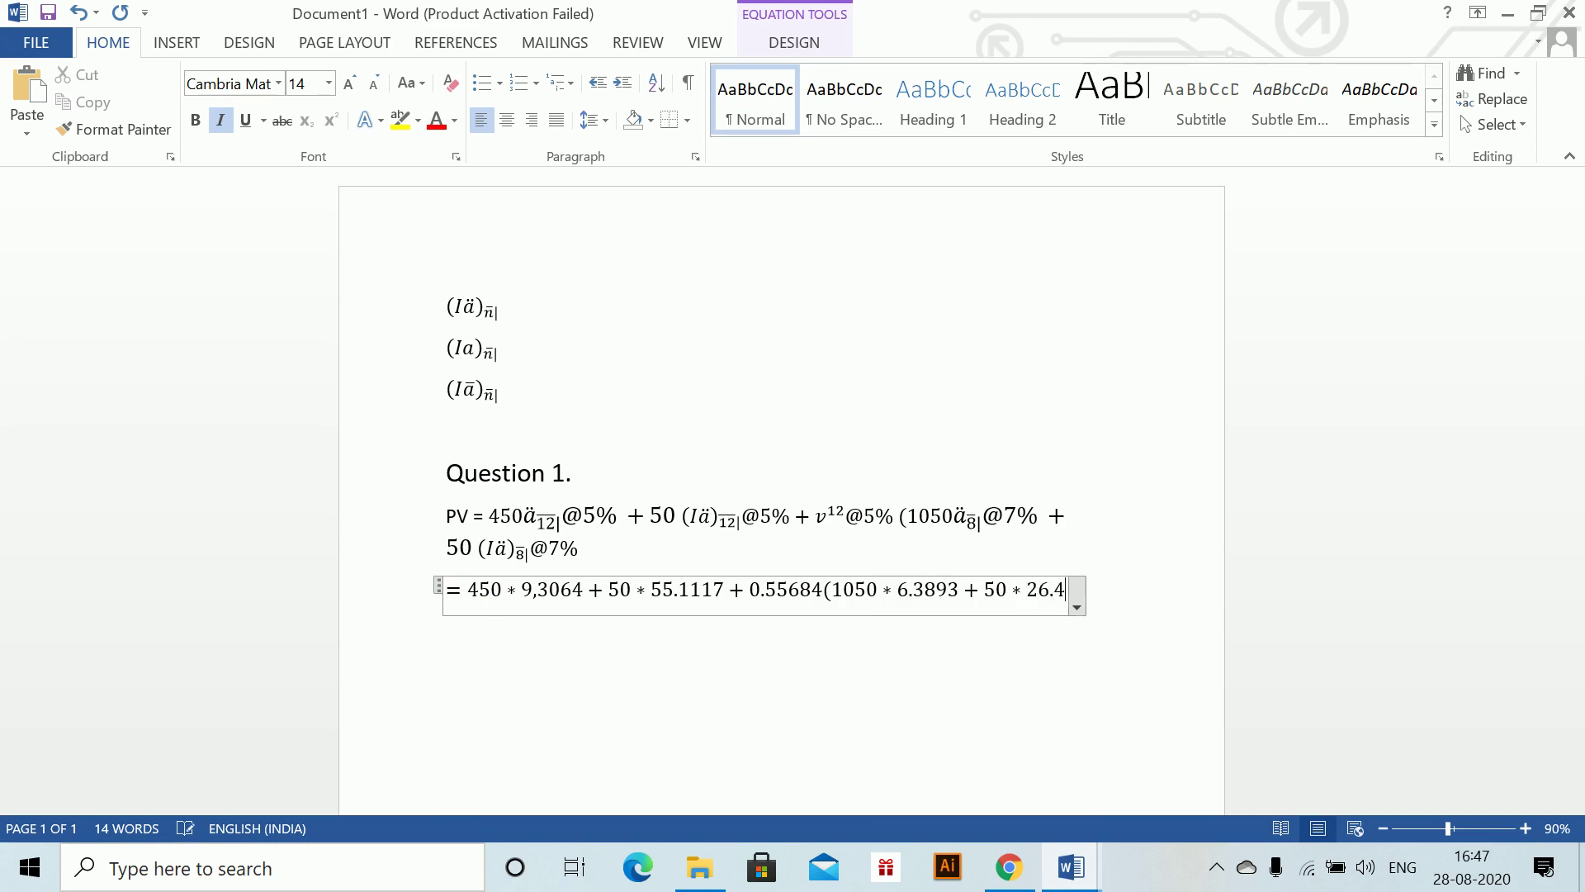
type("935)")
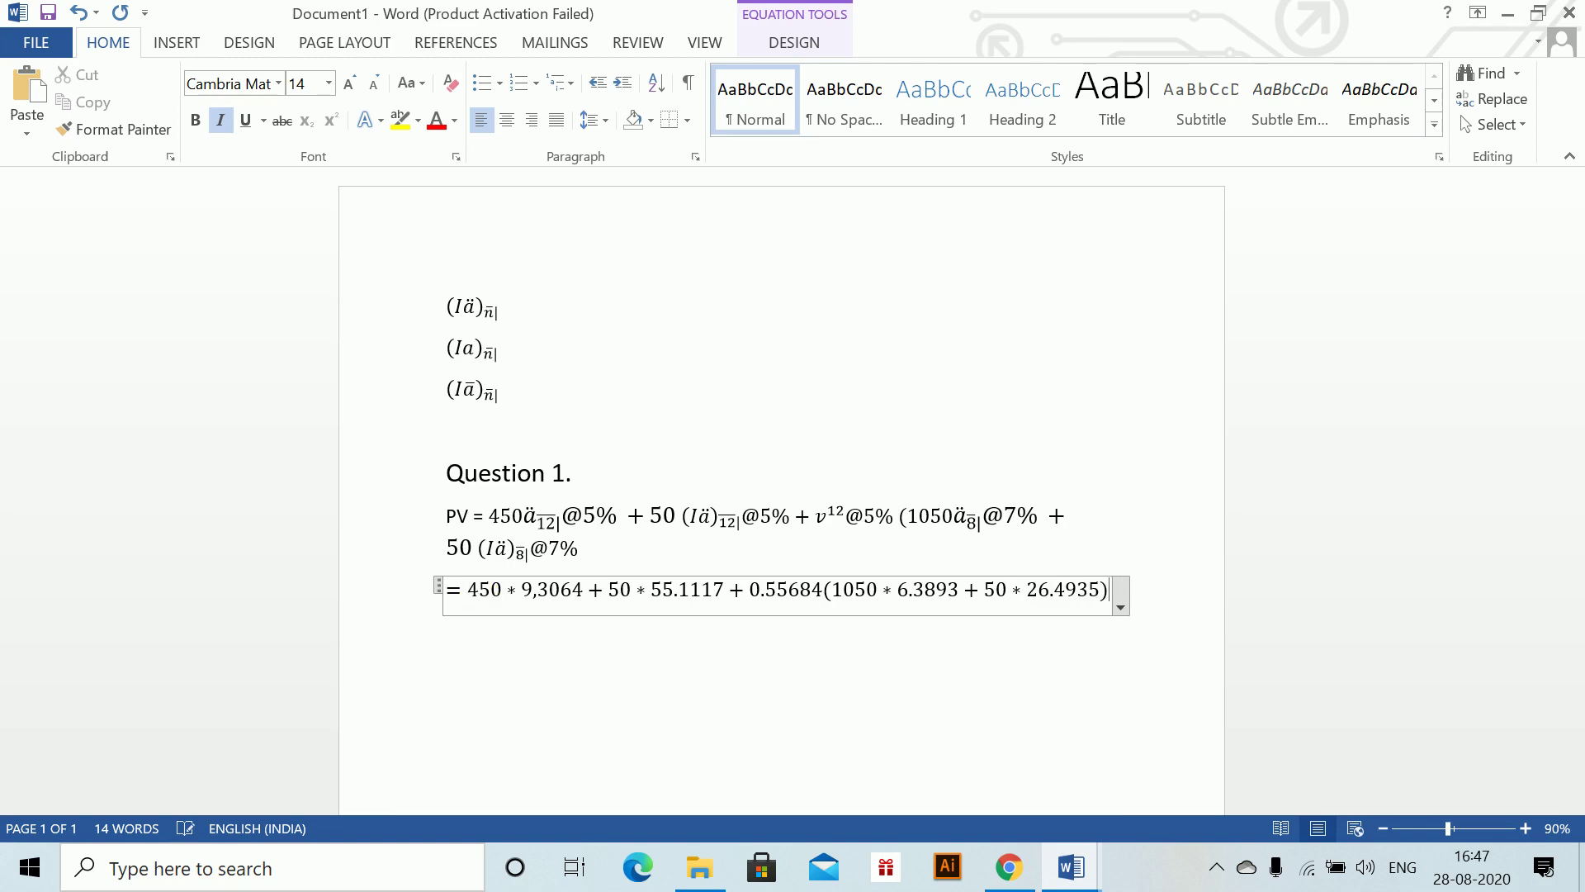
key("BackSpace")
type(")")
- Add a result equation reading =11417 on the next line
key("Return")
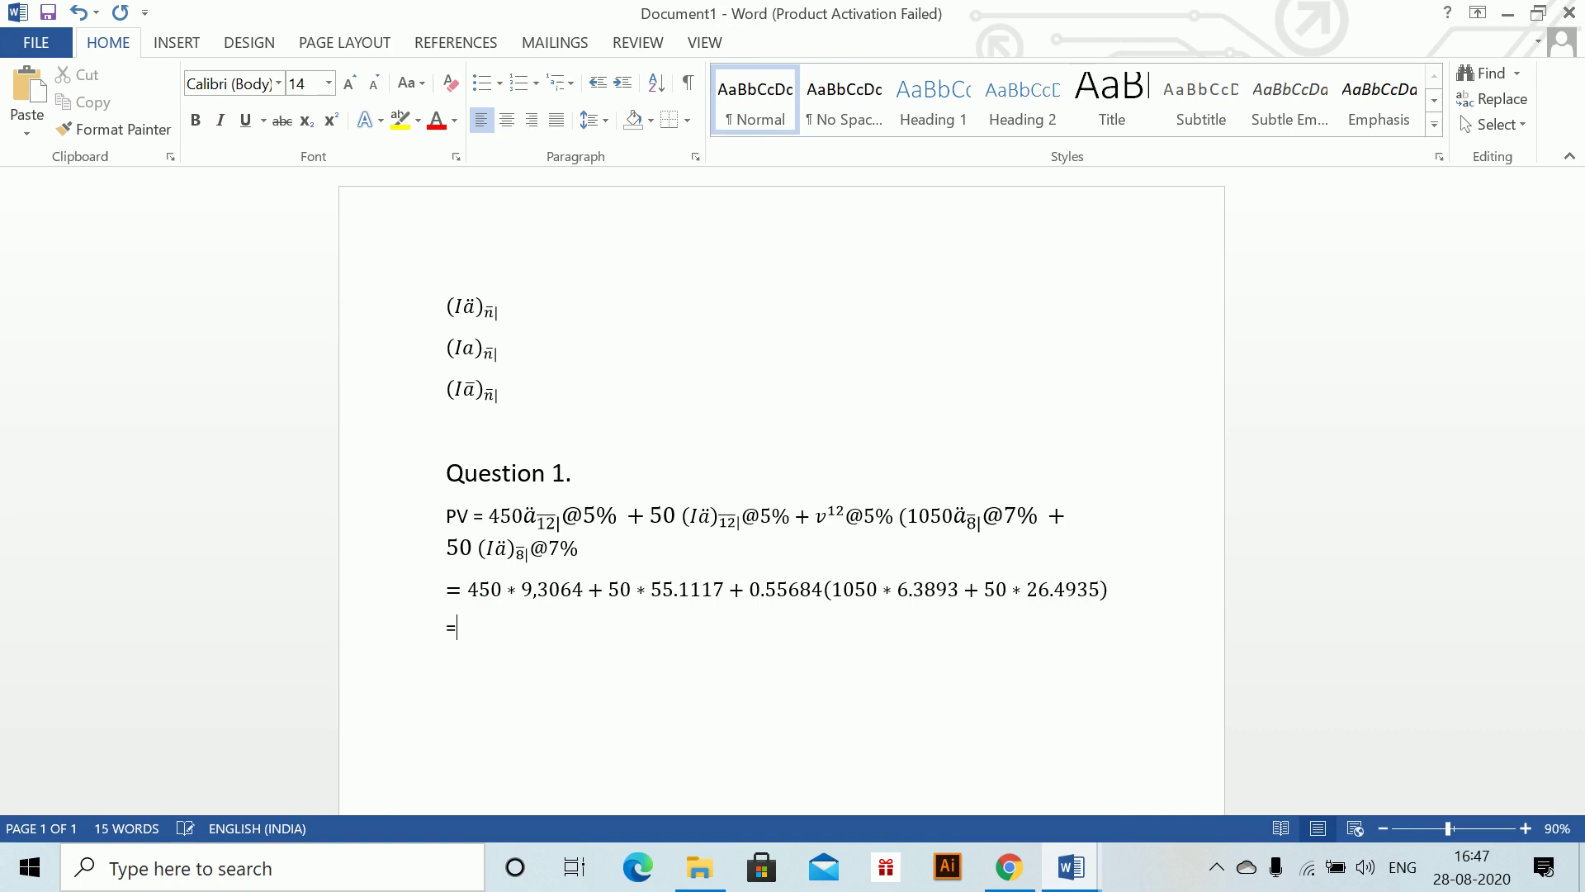
key("alt+equal")
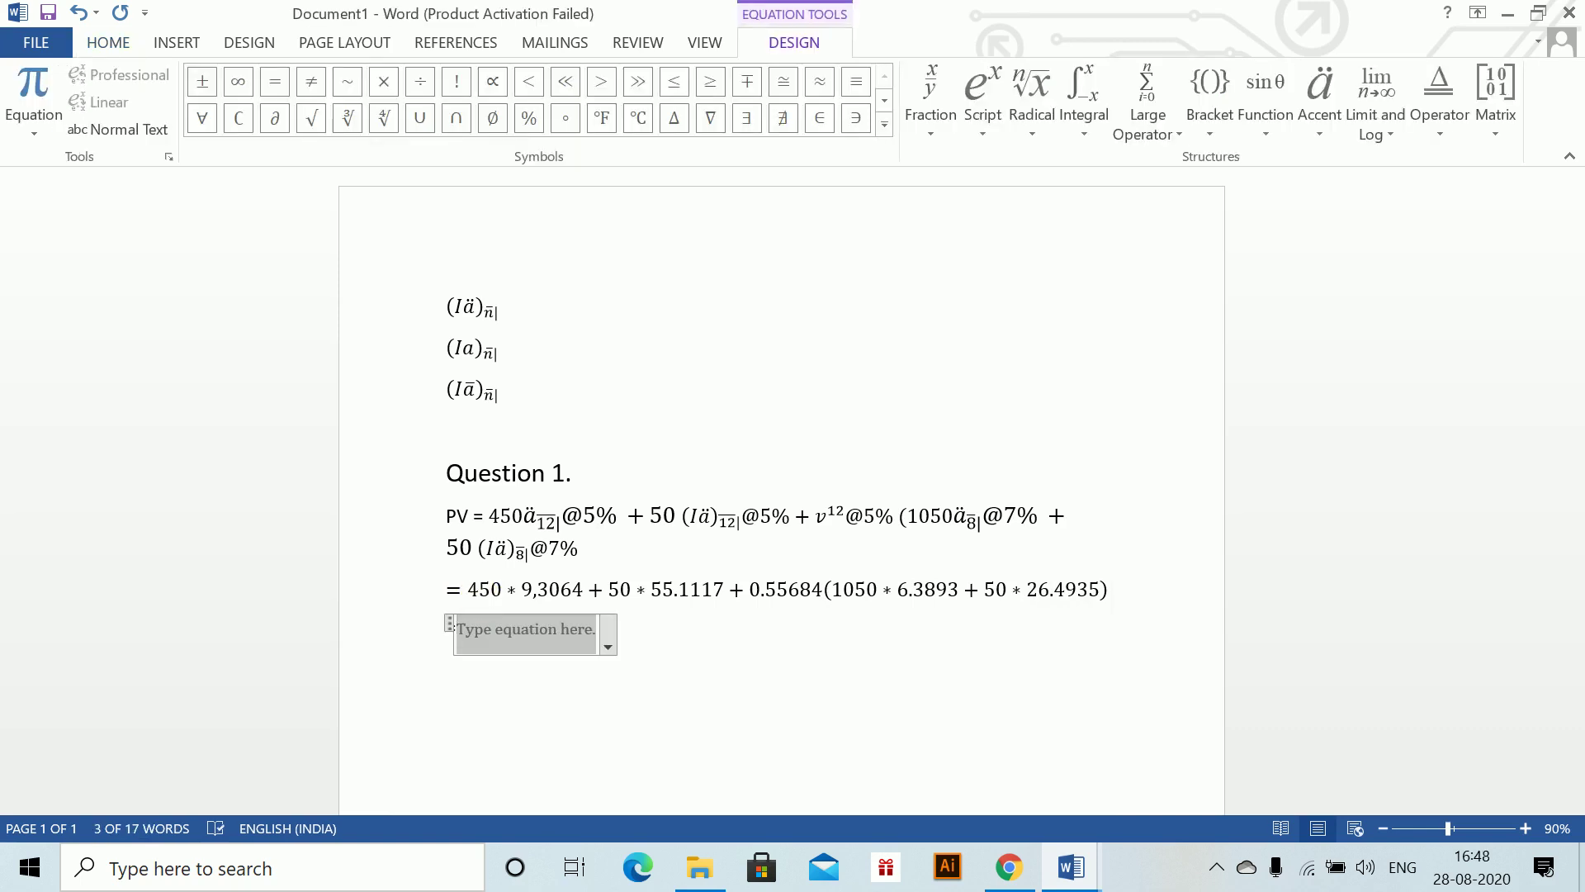
type("11417")
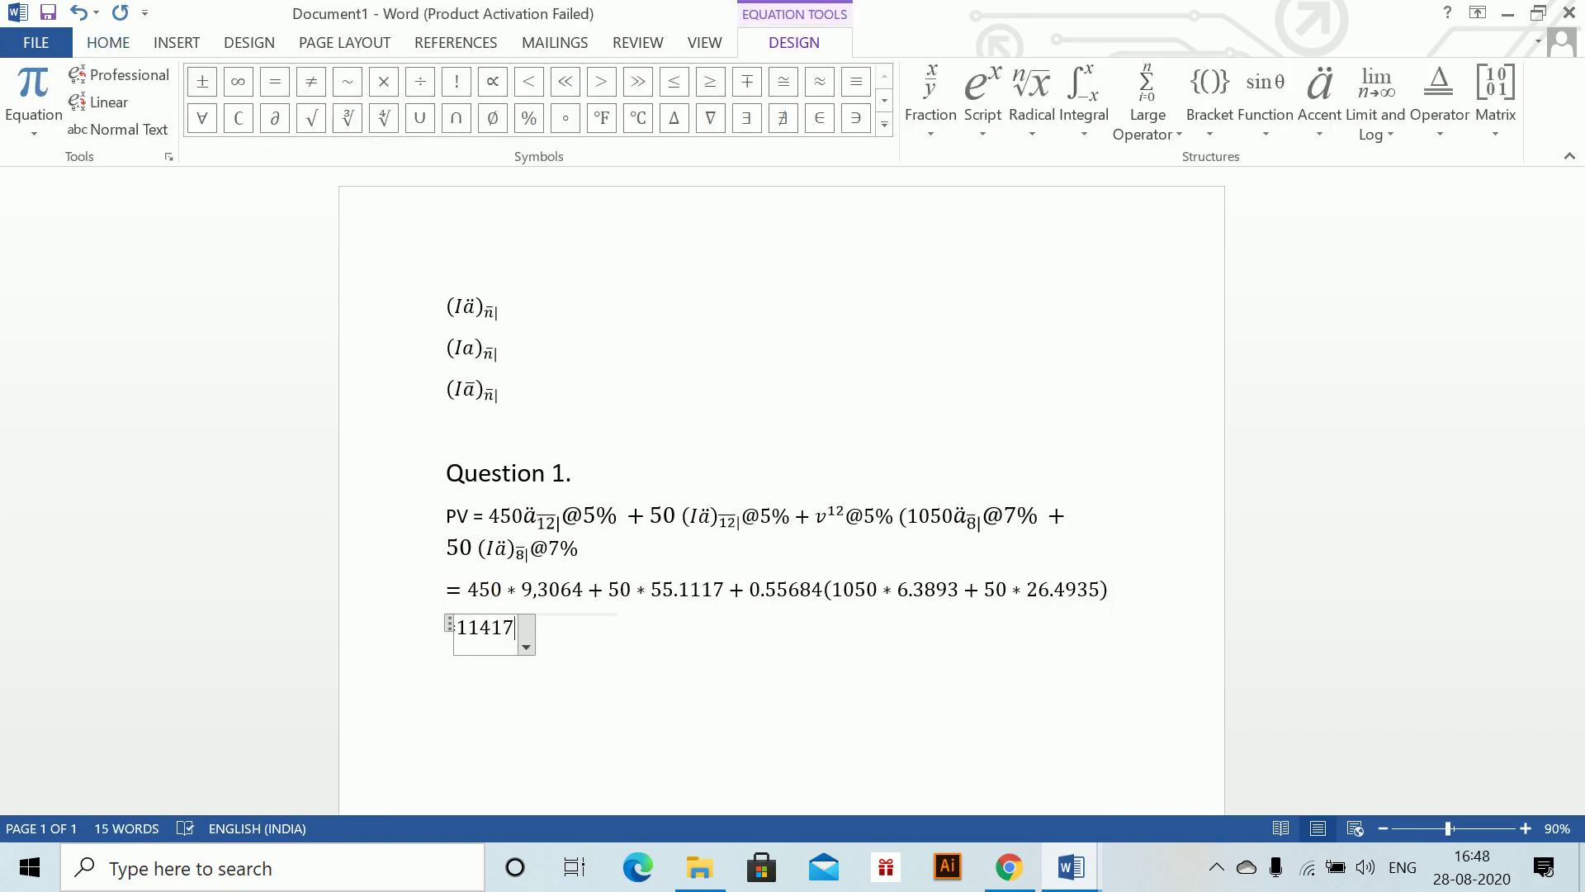
left_click(483, 644)
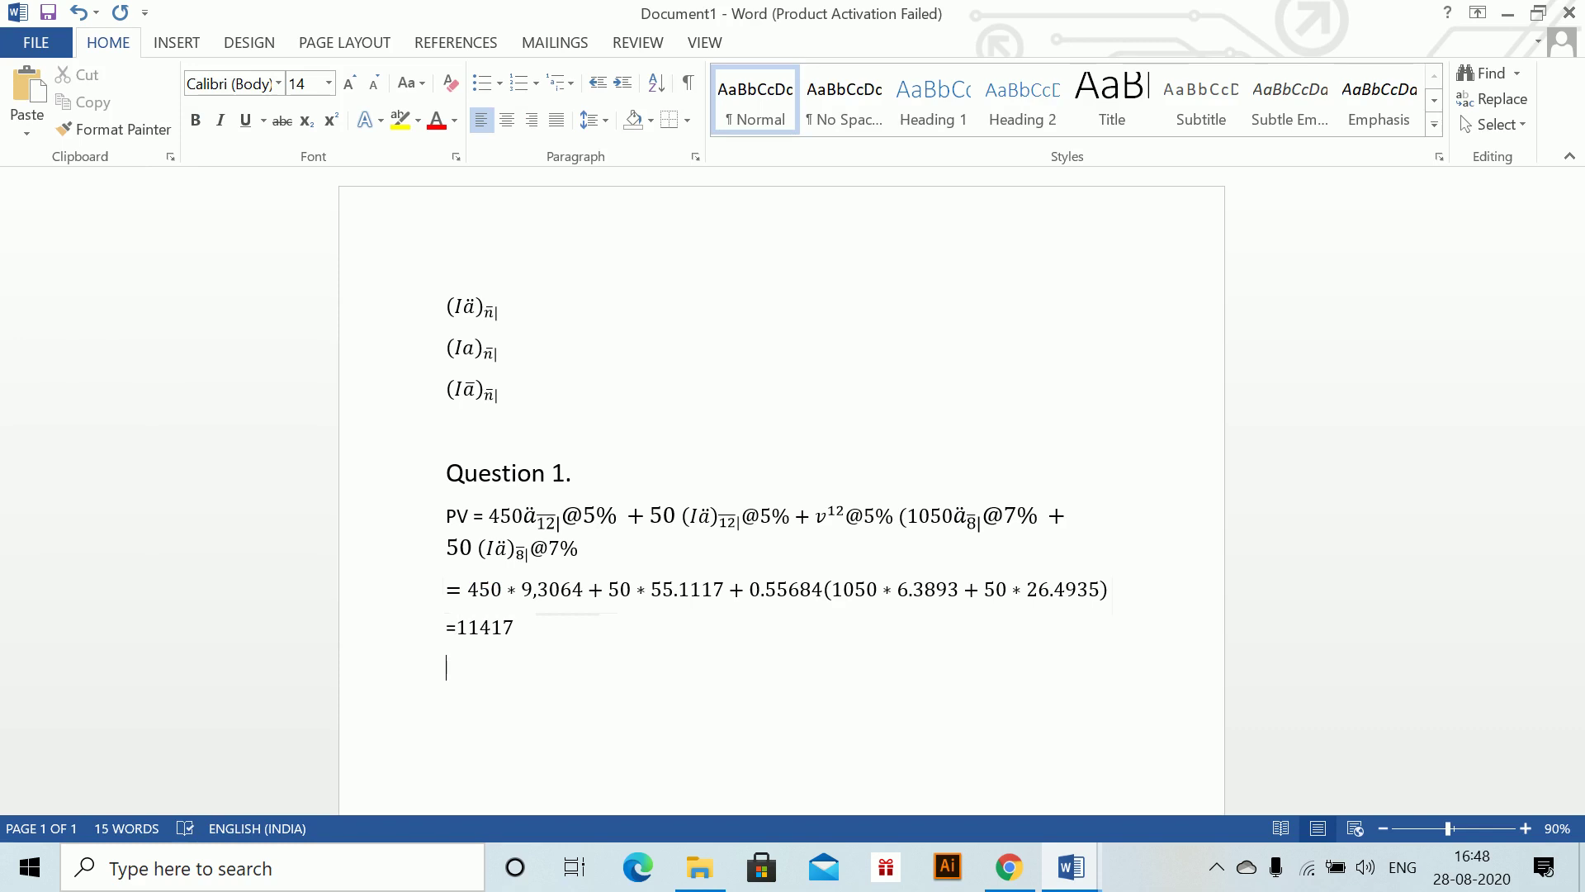
- Put a 'Question 2.' heading at the top of a new page 2, then bring up the Class 4 sheet
type("Question")
key("BackSpace")
key("BackSpace")
key("Up")
key("ctrl+Return")
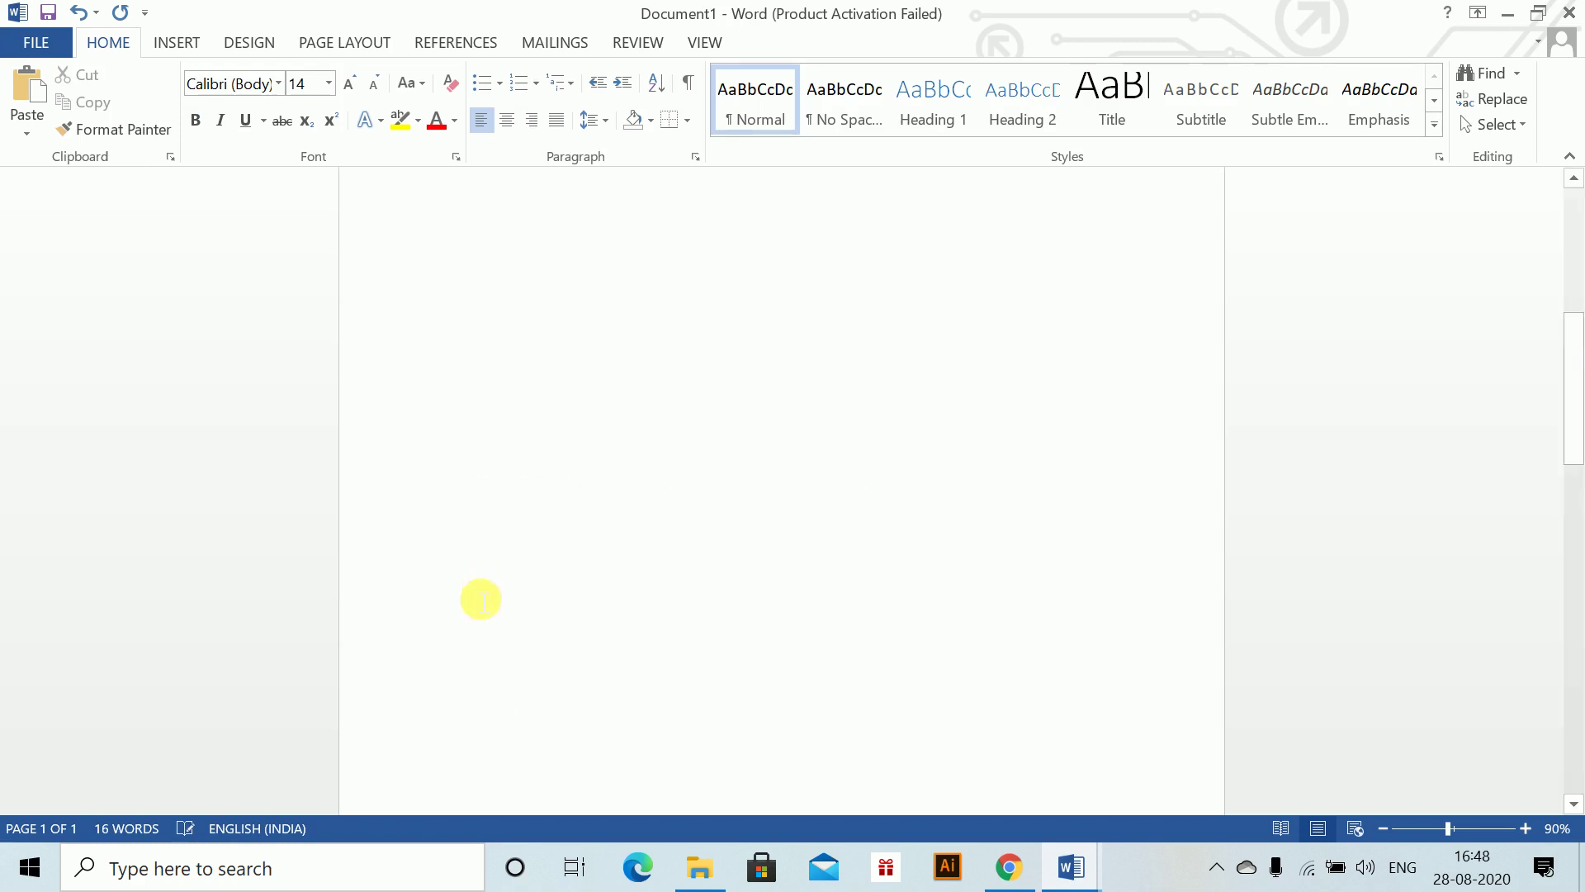
left_click_drag(1574, 438, 1557, 506)
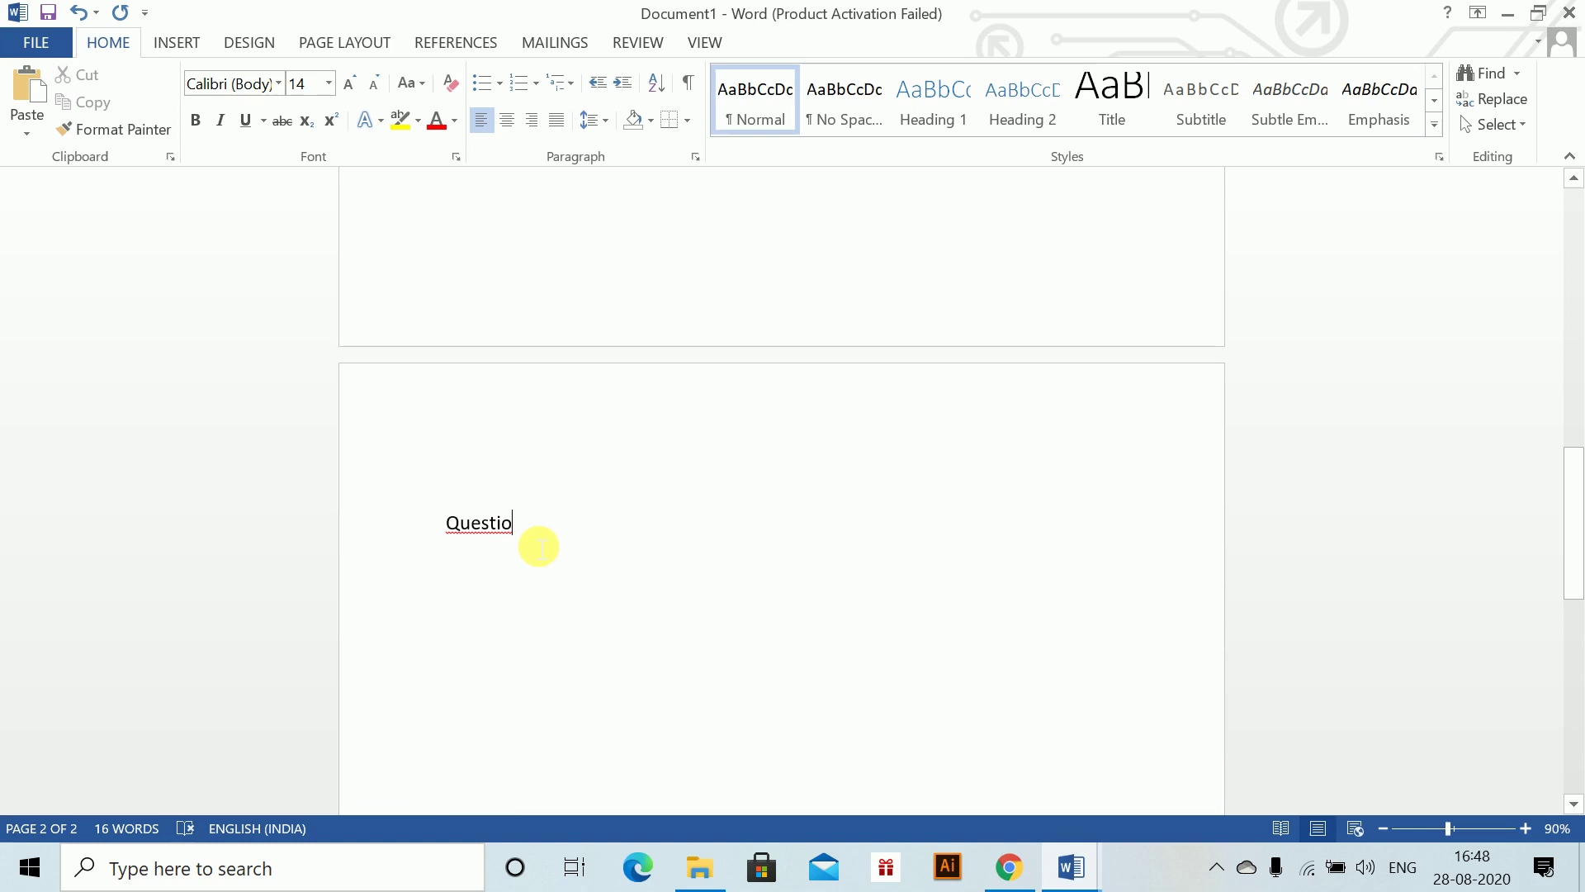
type("n 2.")
key("Return")
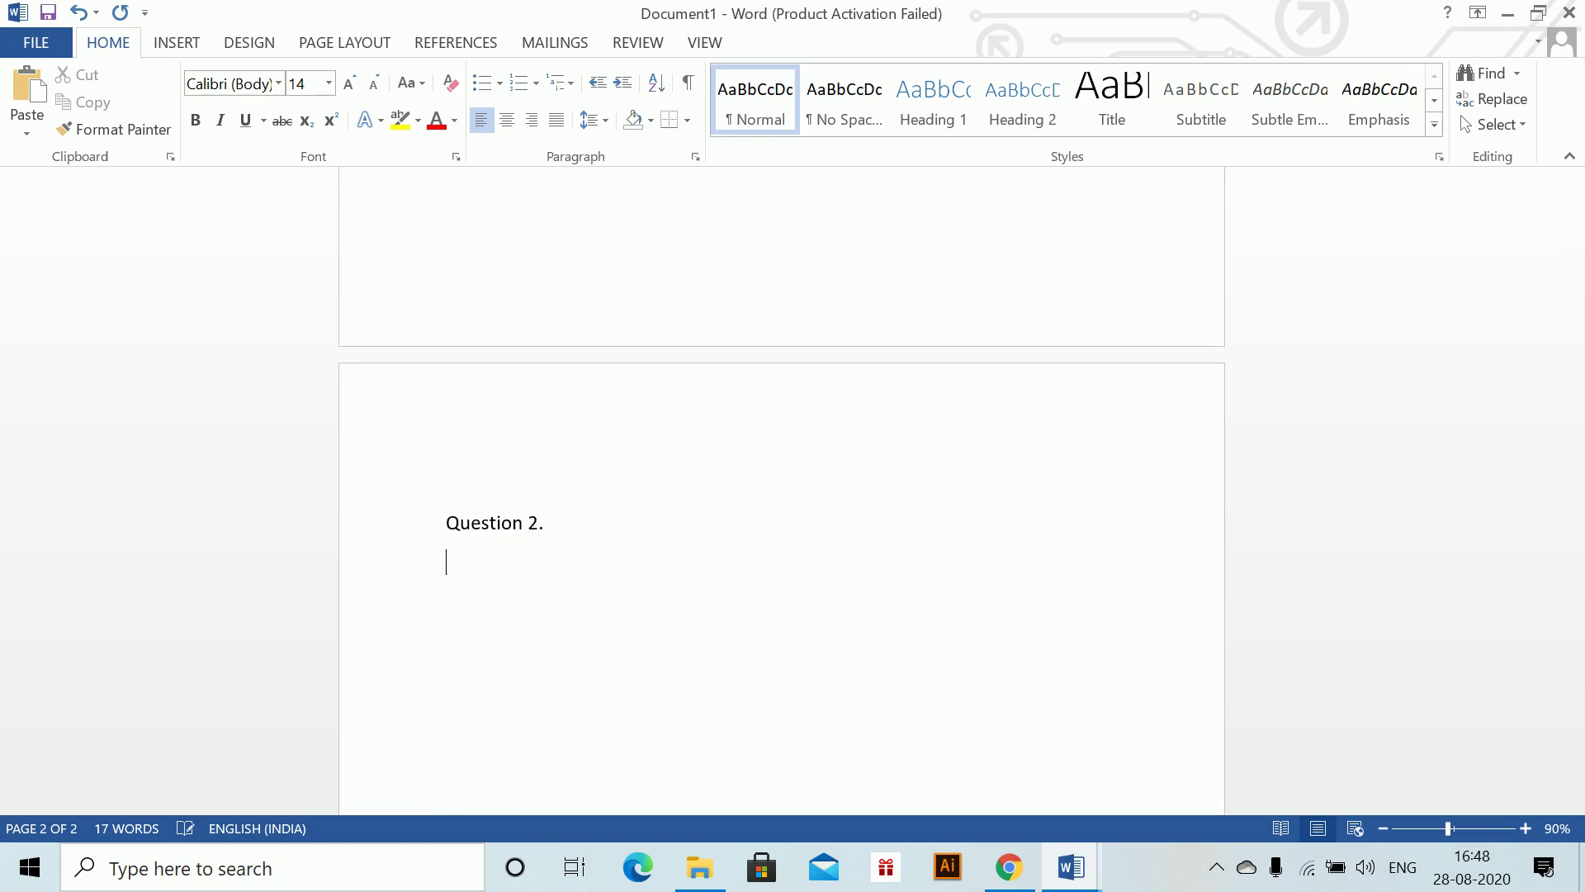
key("alt+Tab")
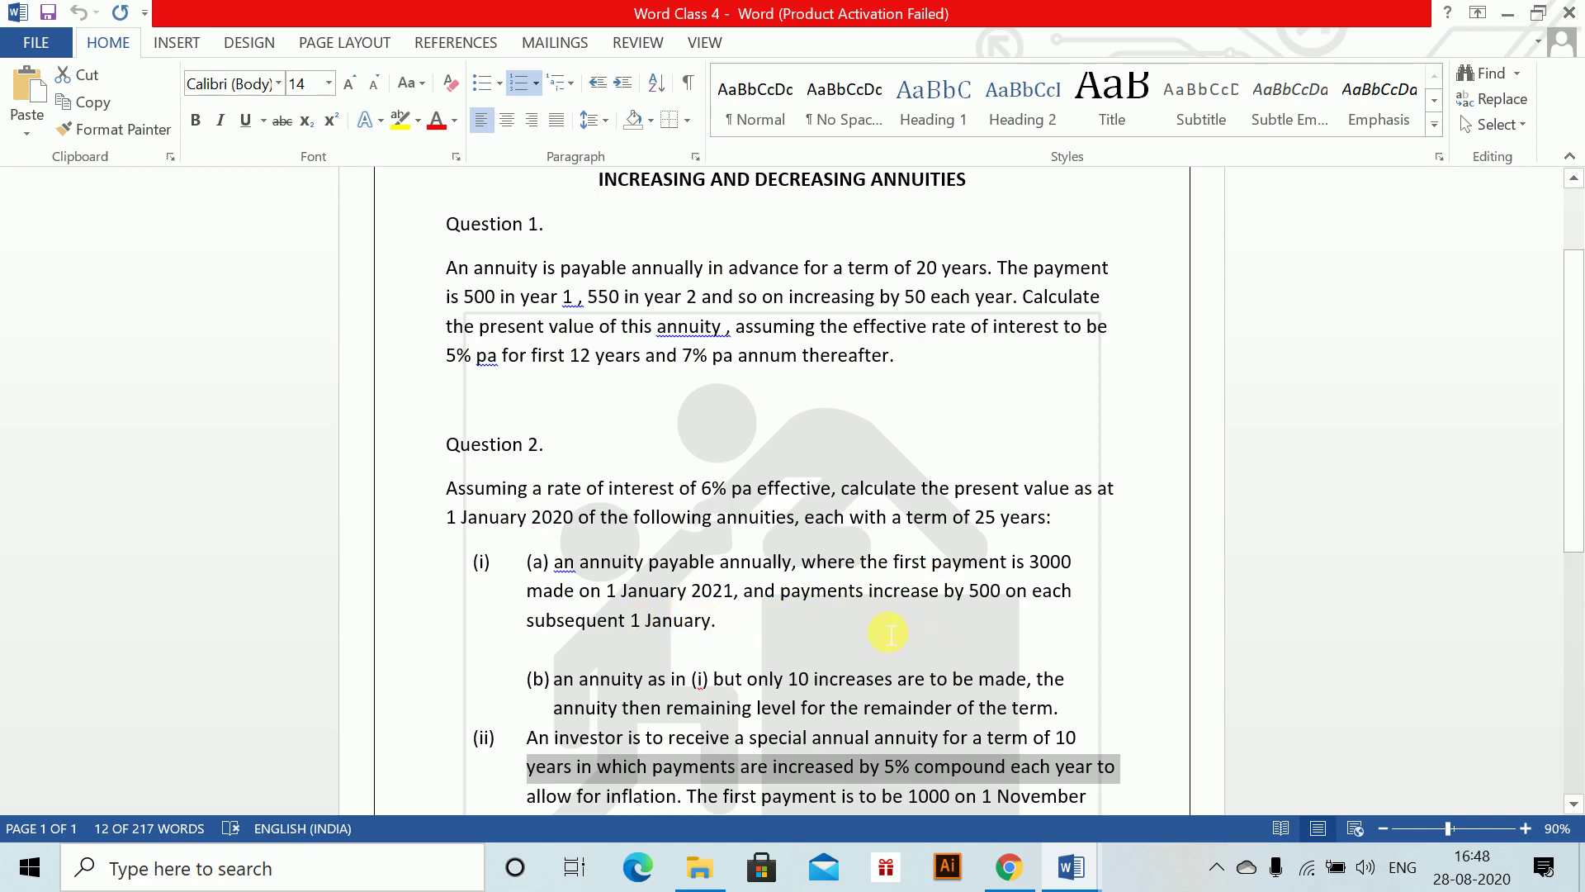
- Scroll through Question 2 on the Class 4 sheet, then return to Document1
left_click_drag(1575, 400, 1575, 466)
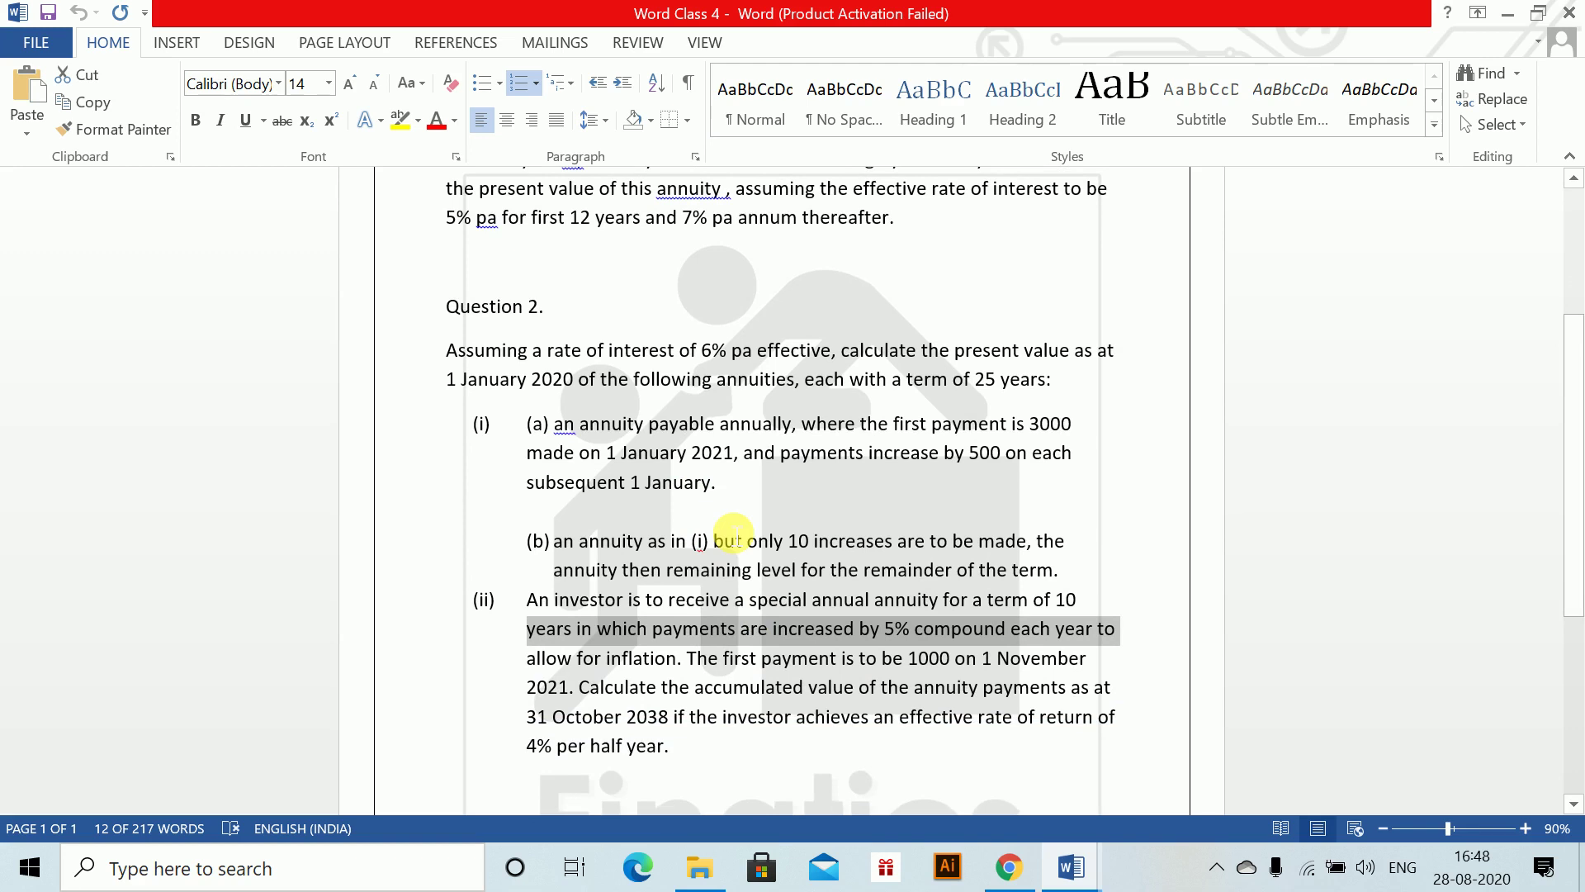
scroll(1566, 487, "down", 5)
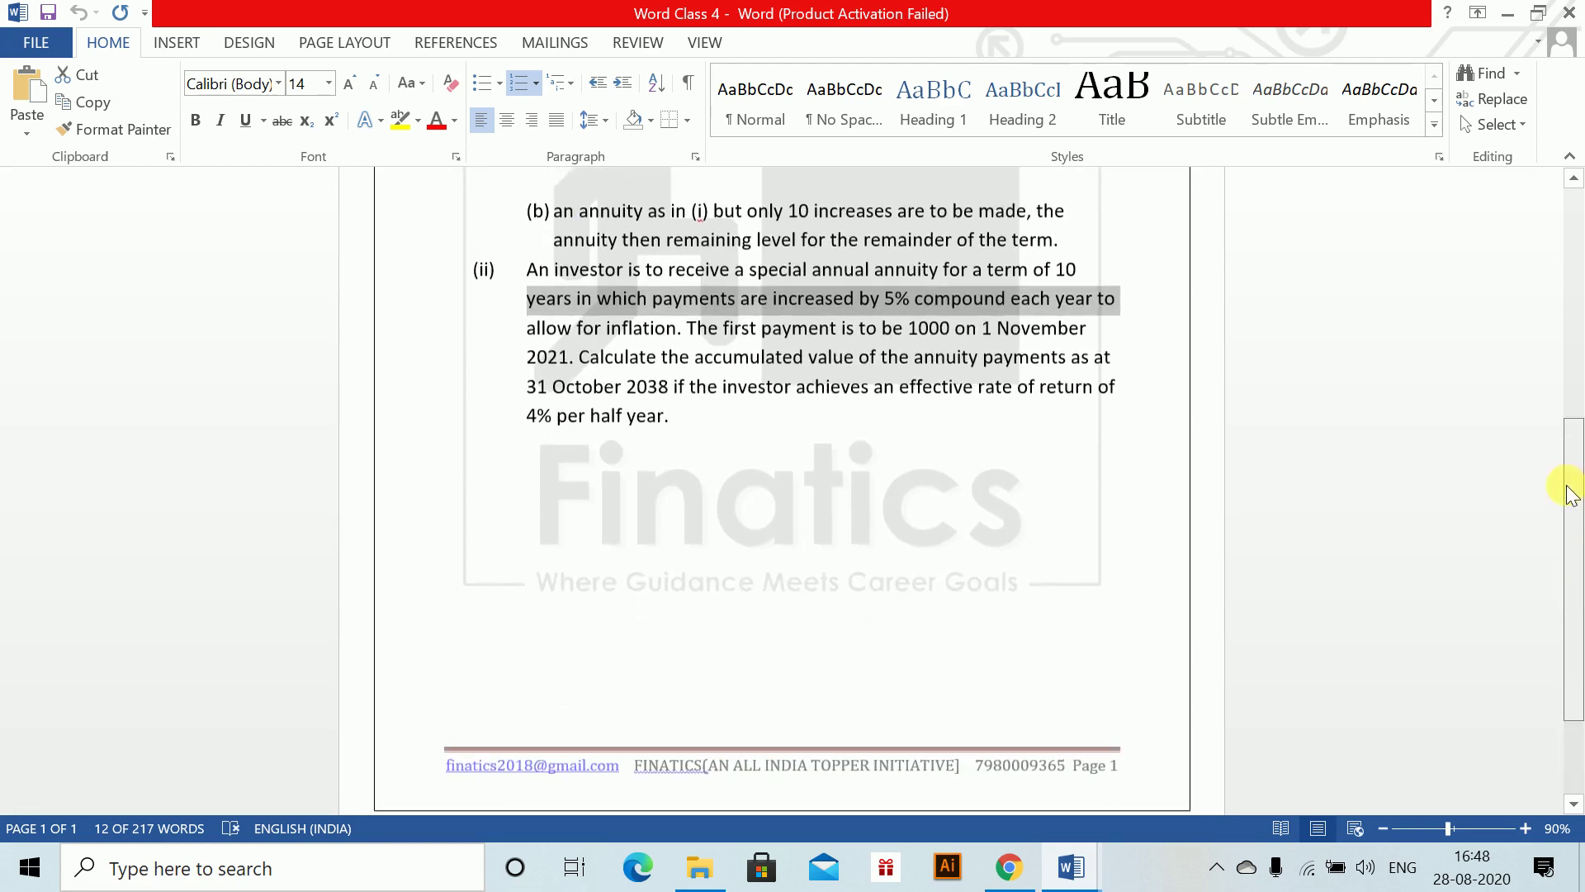
scroll(1568, 454, "up", 5)
key("alt+Tab")
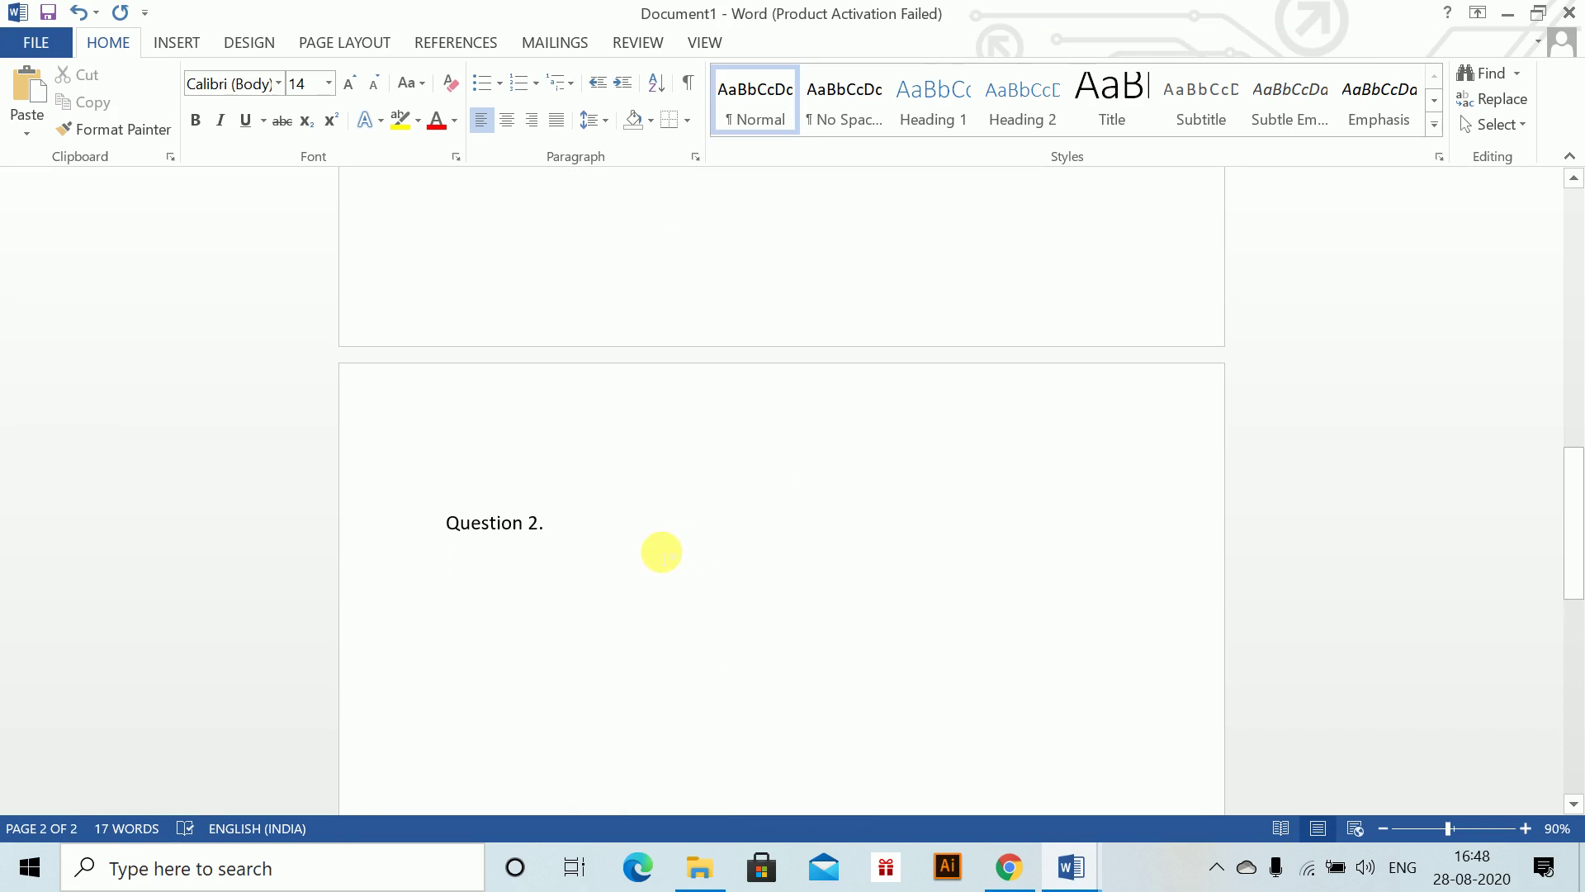
- Start part (i) with 'PV =' followed by an equation 2500a₂₅
type("PV")
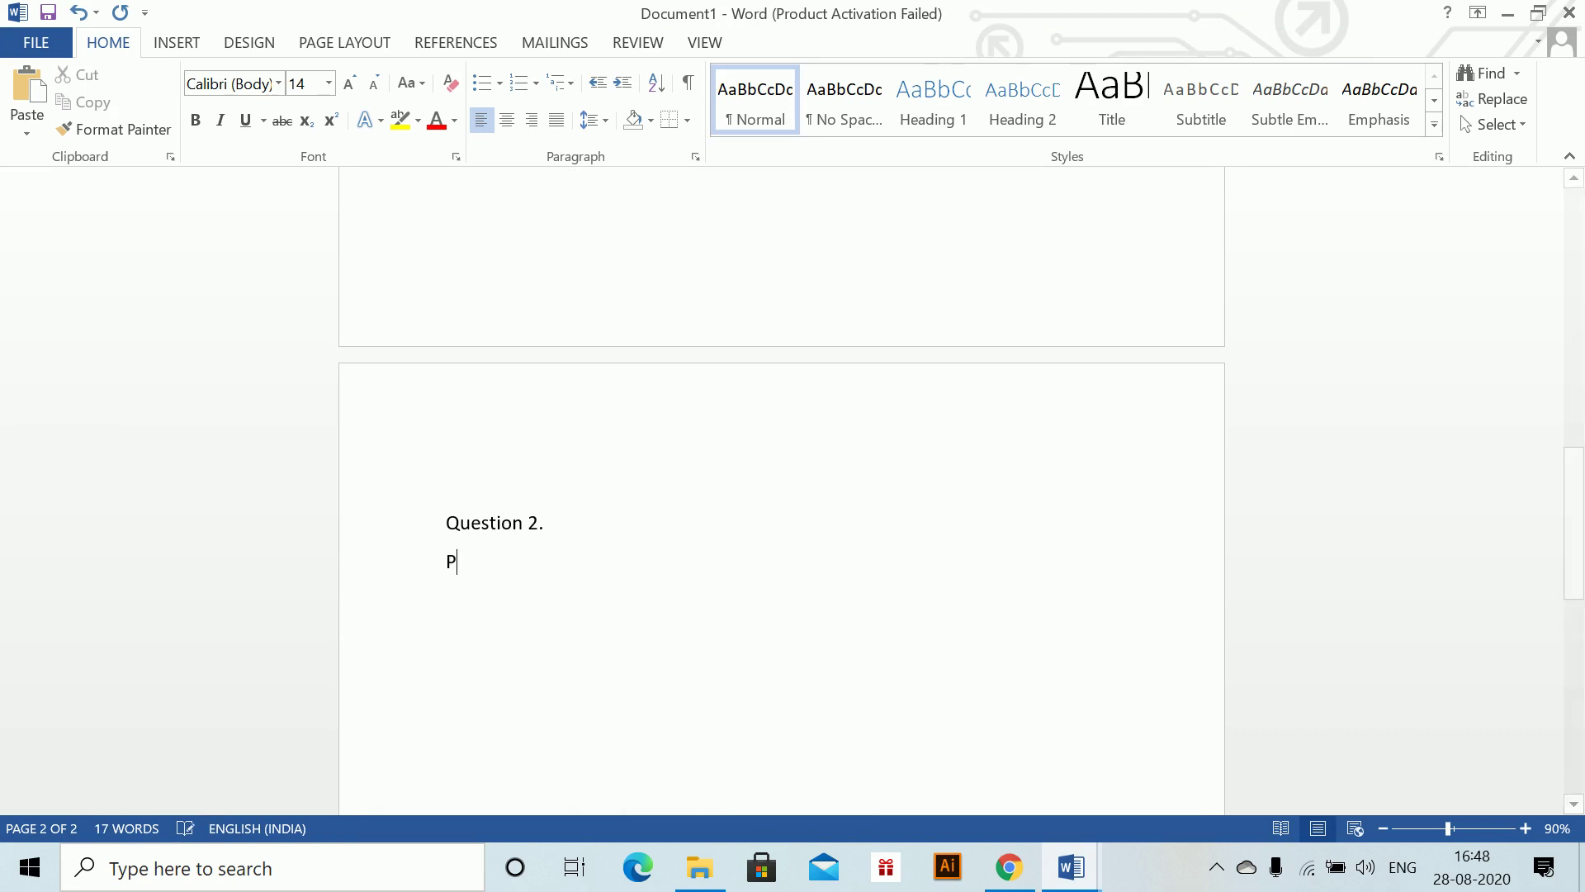
key("BackSpace")
key("BackSpace")
type("(i")
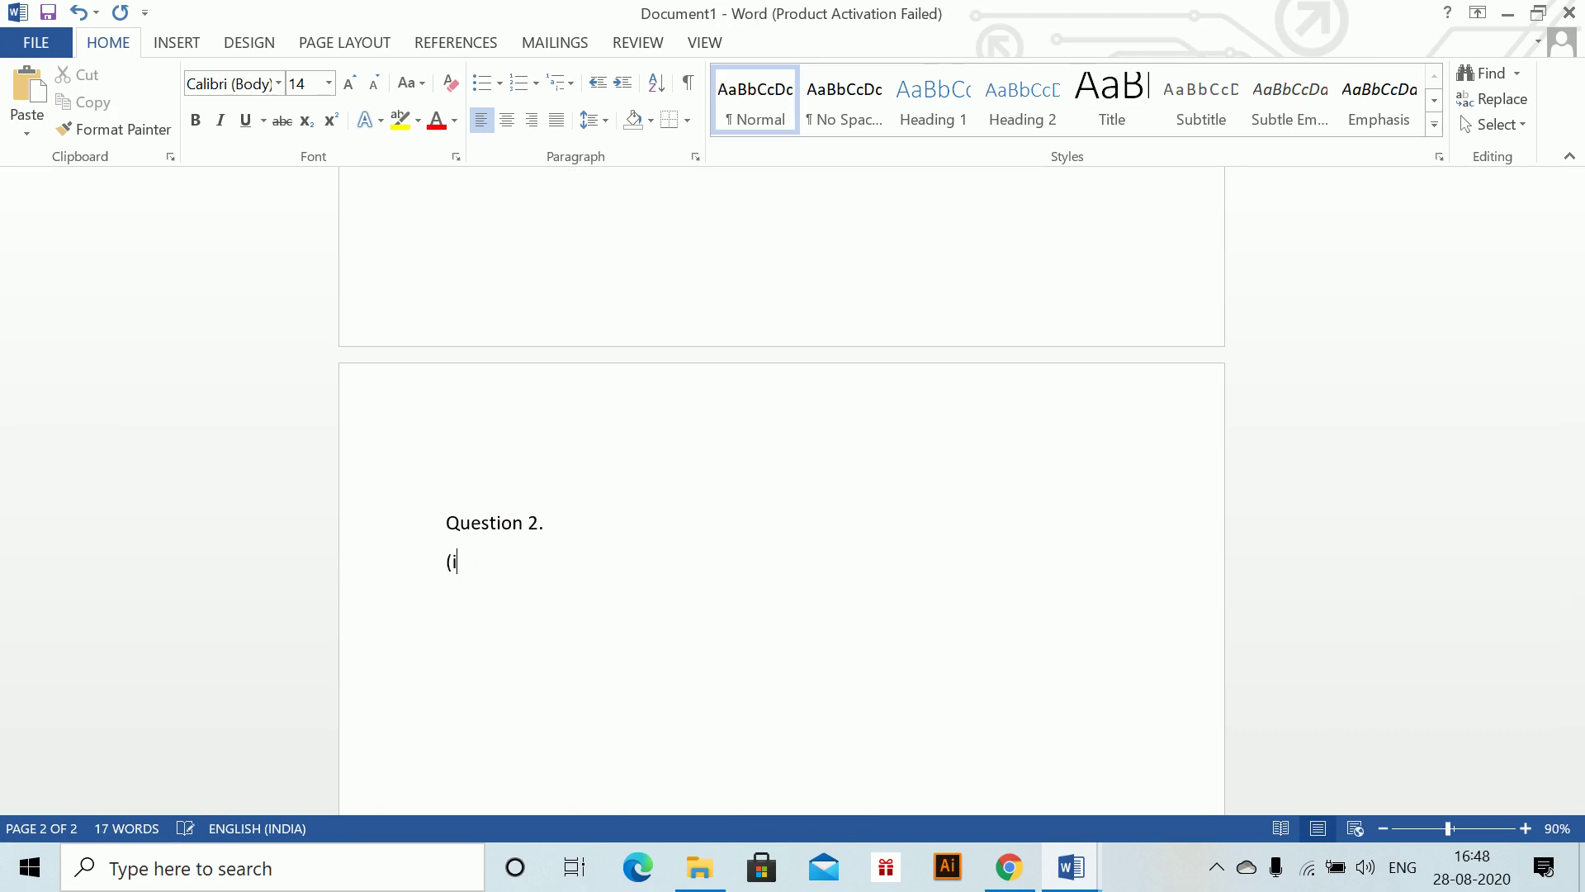
type(")PV =")
key("alt+equal")
type("25")
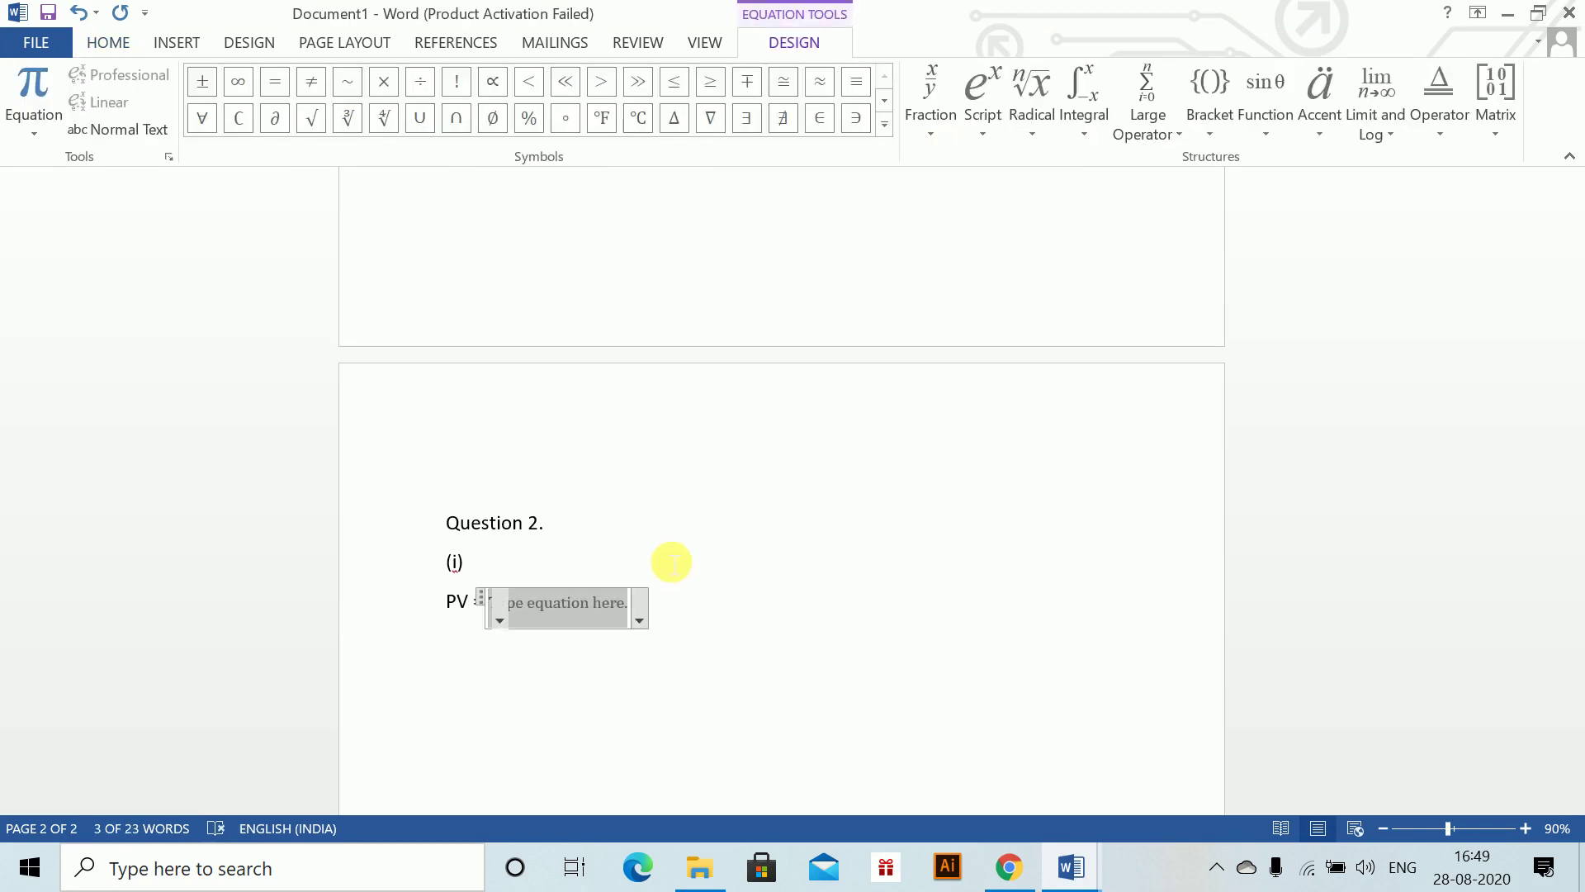
type("00")
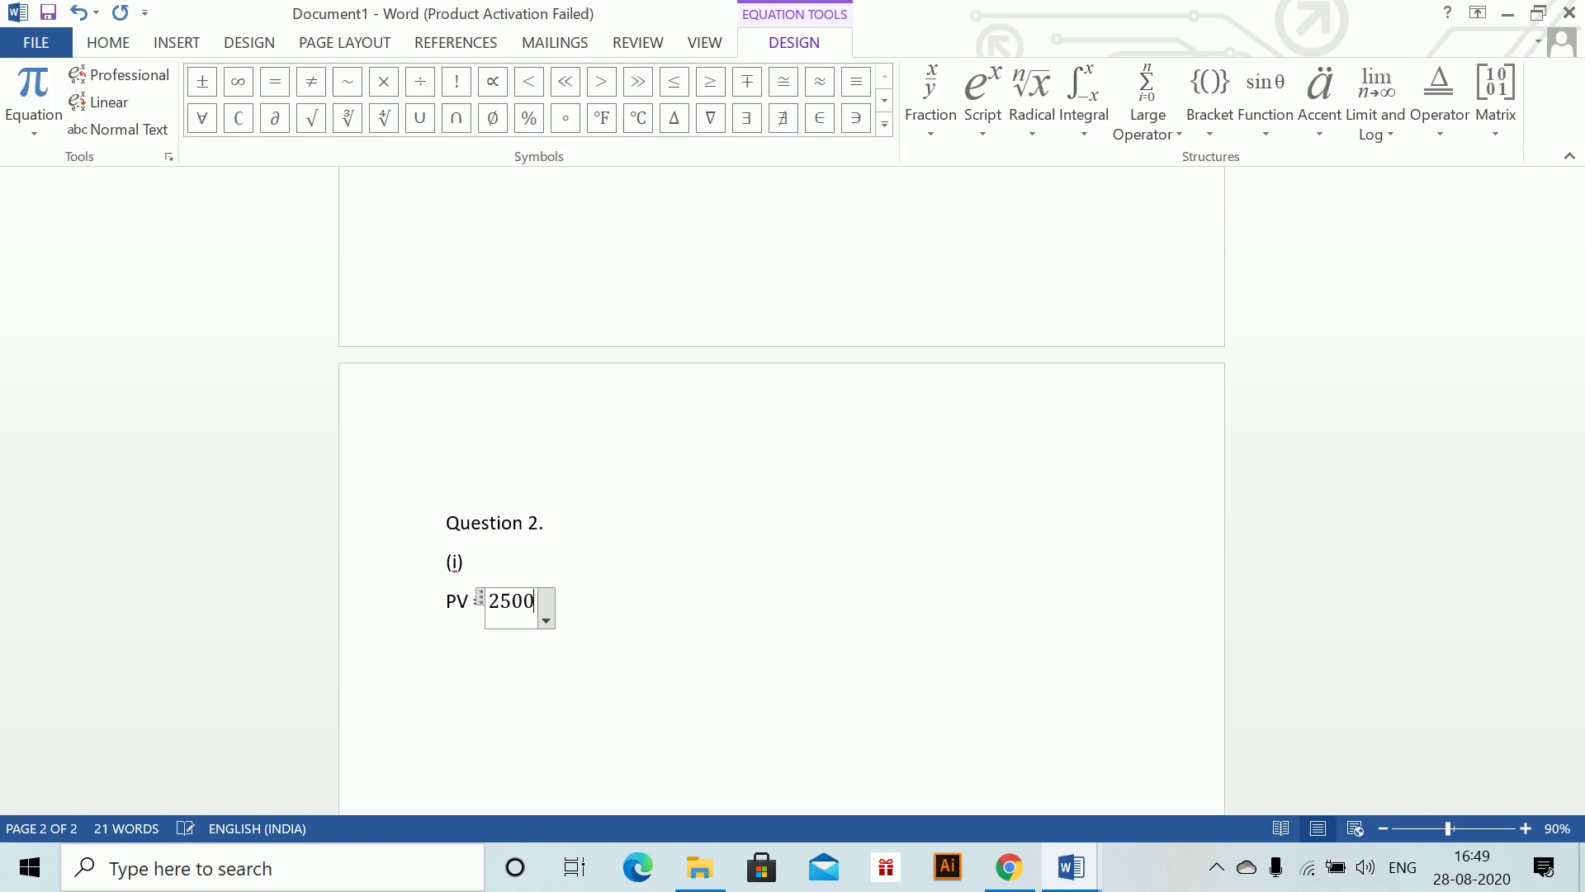
type("a_n")
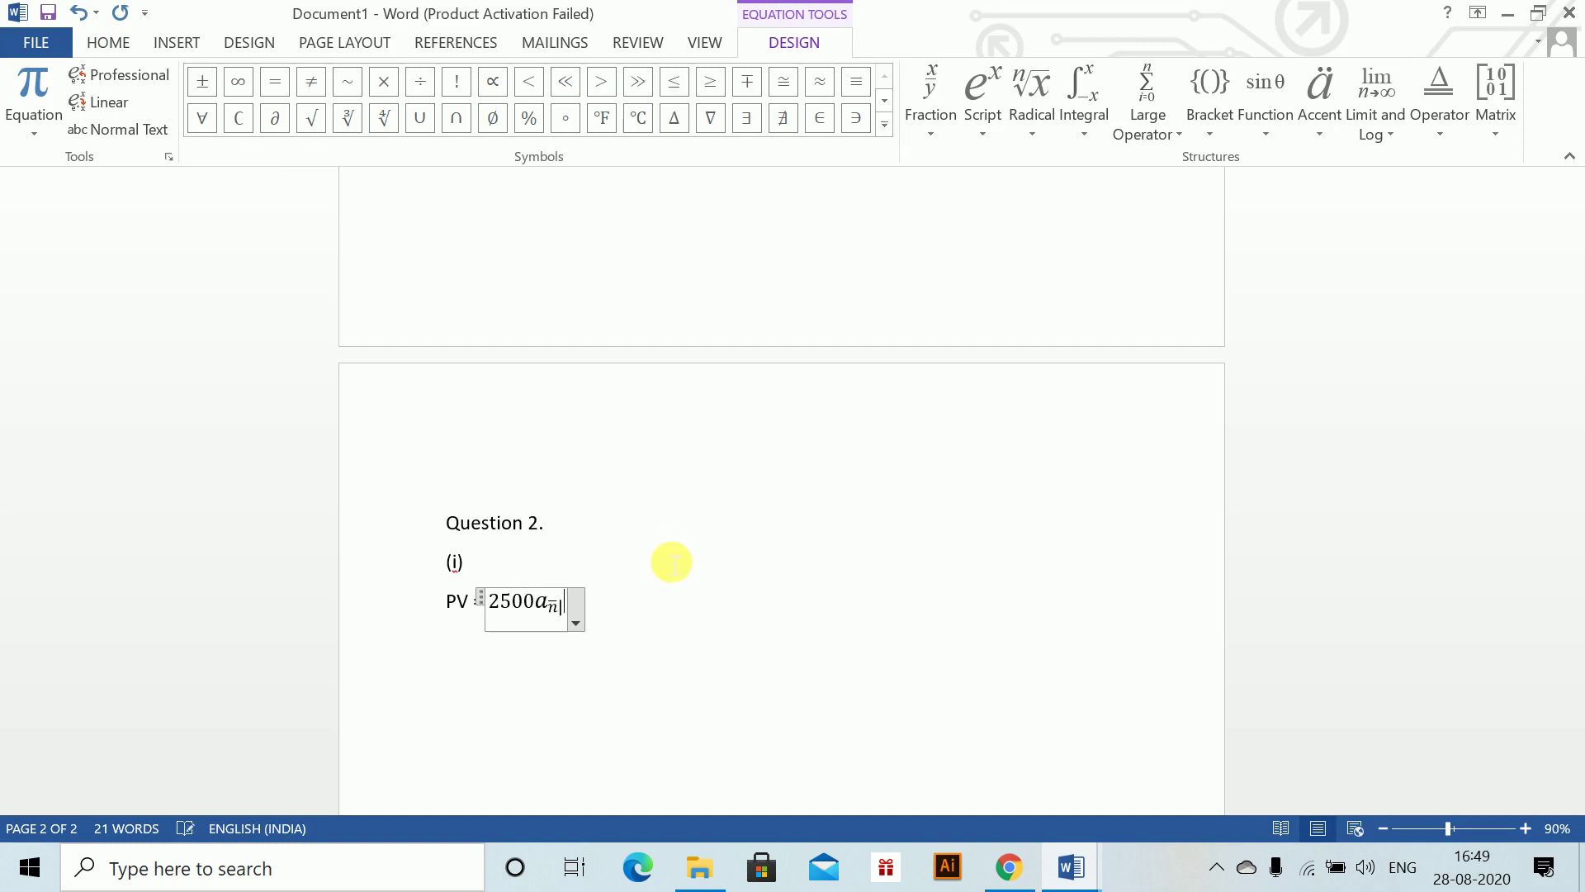
key("BackSpace")
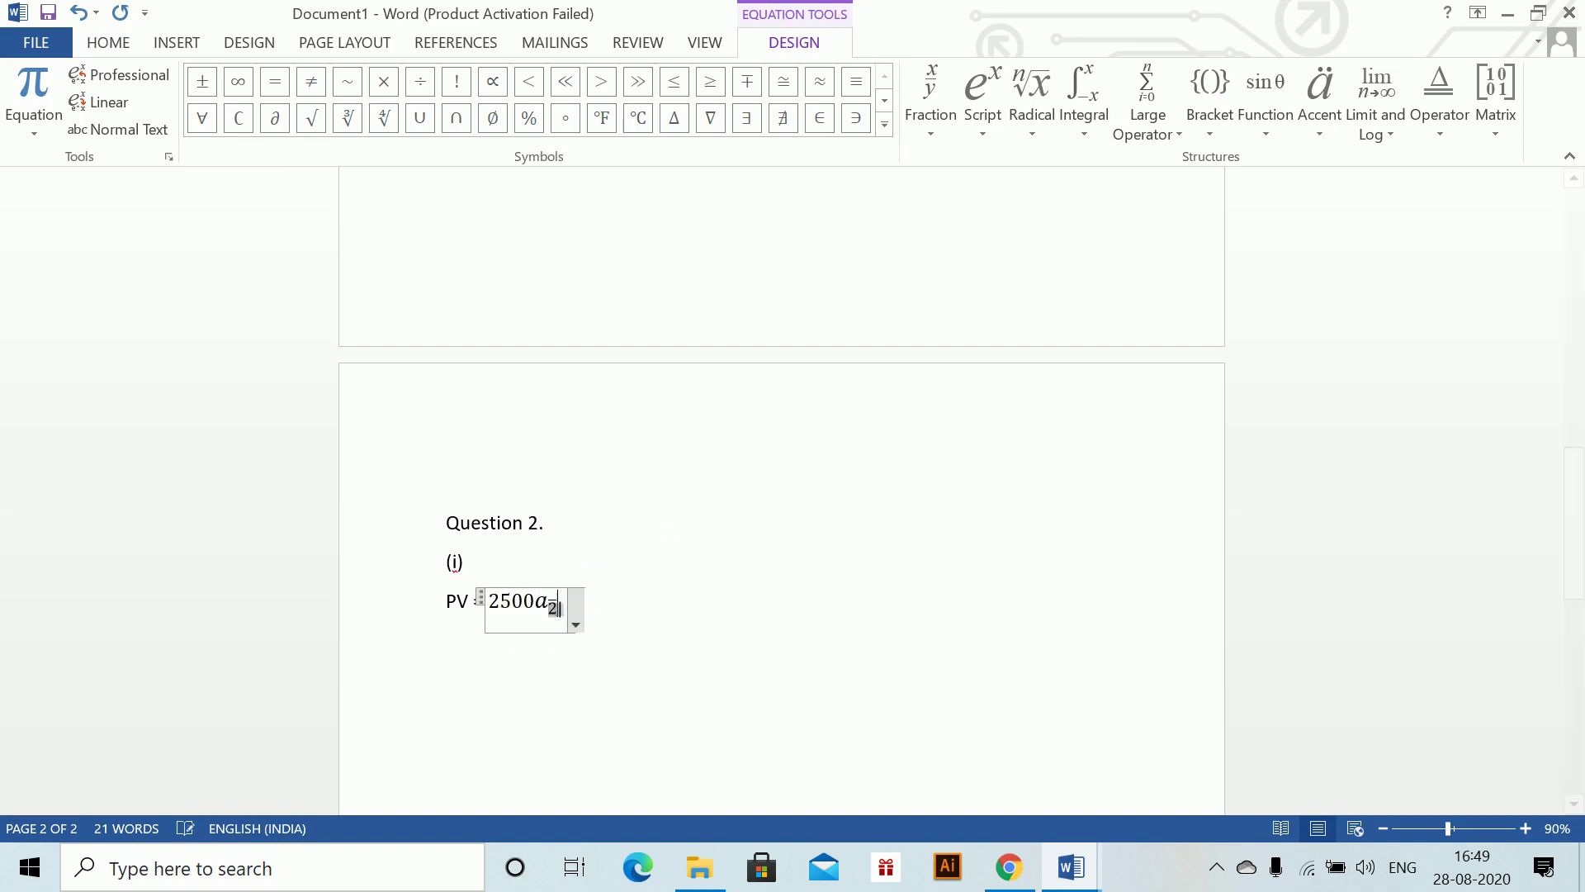
type("25")
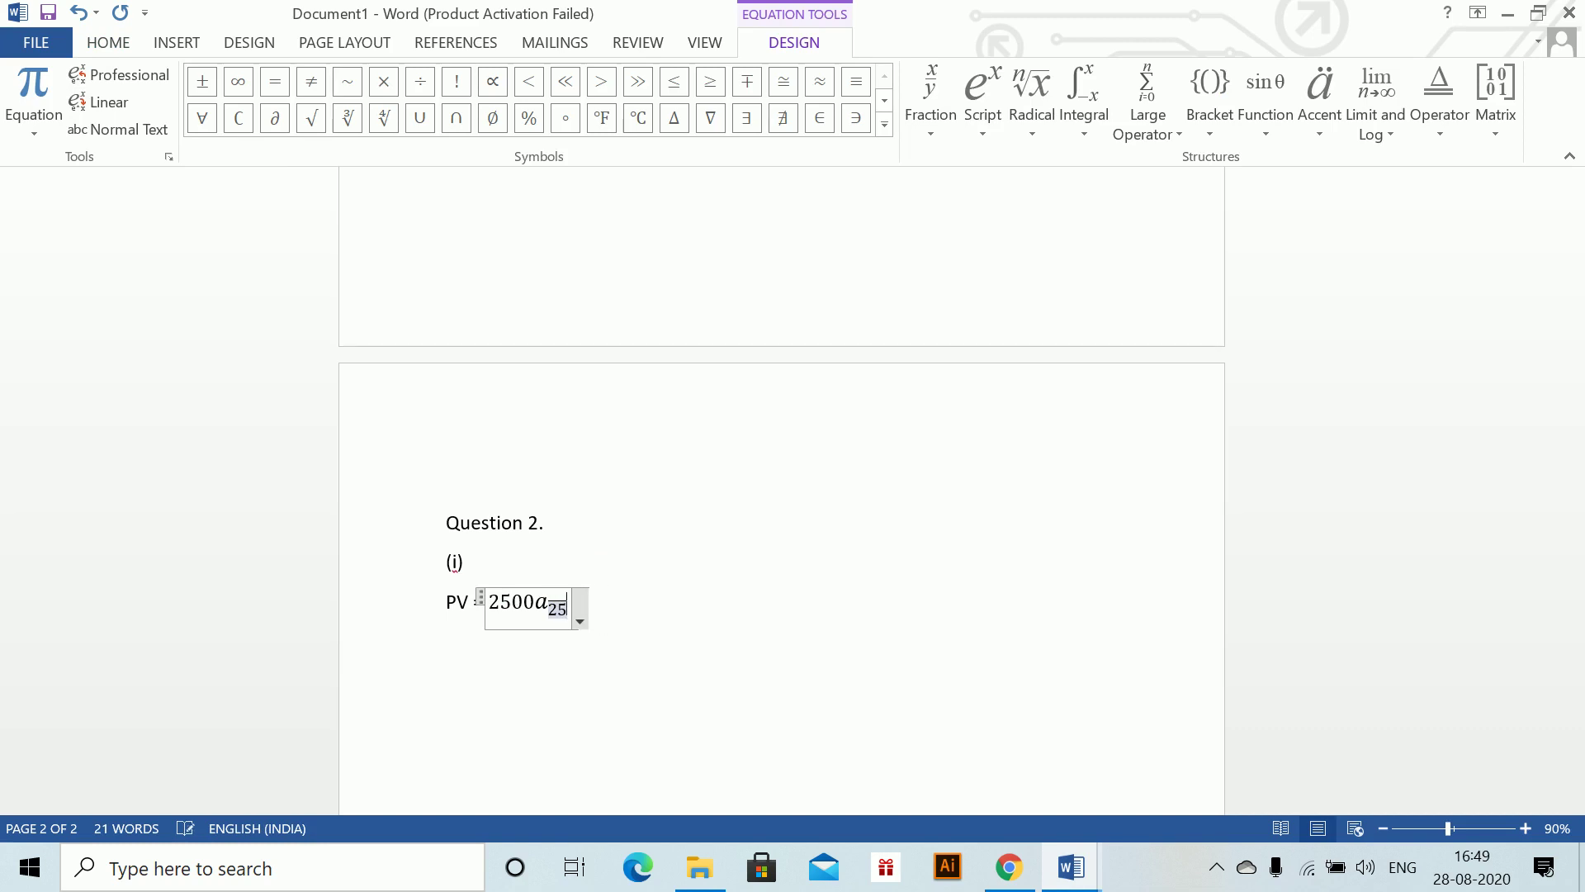
left_click(566, 615)
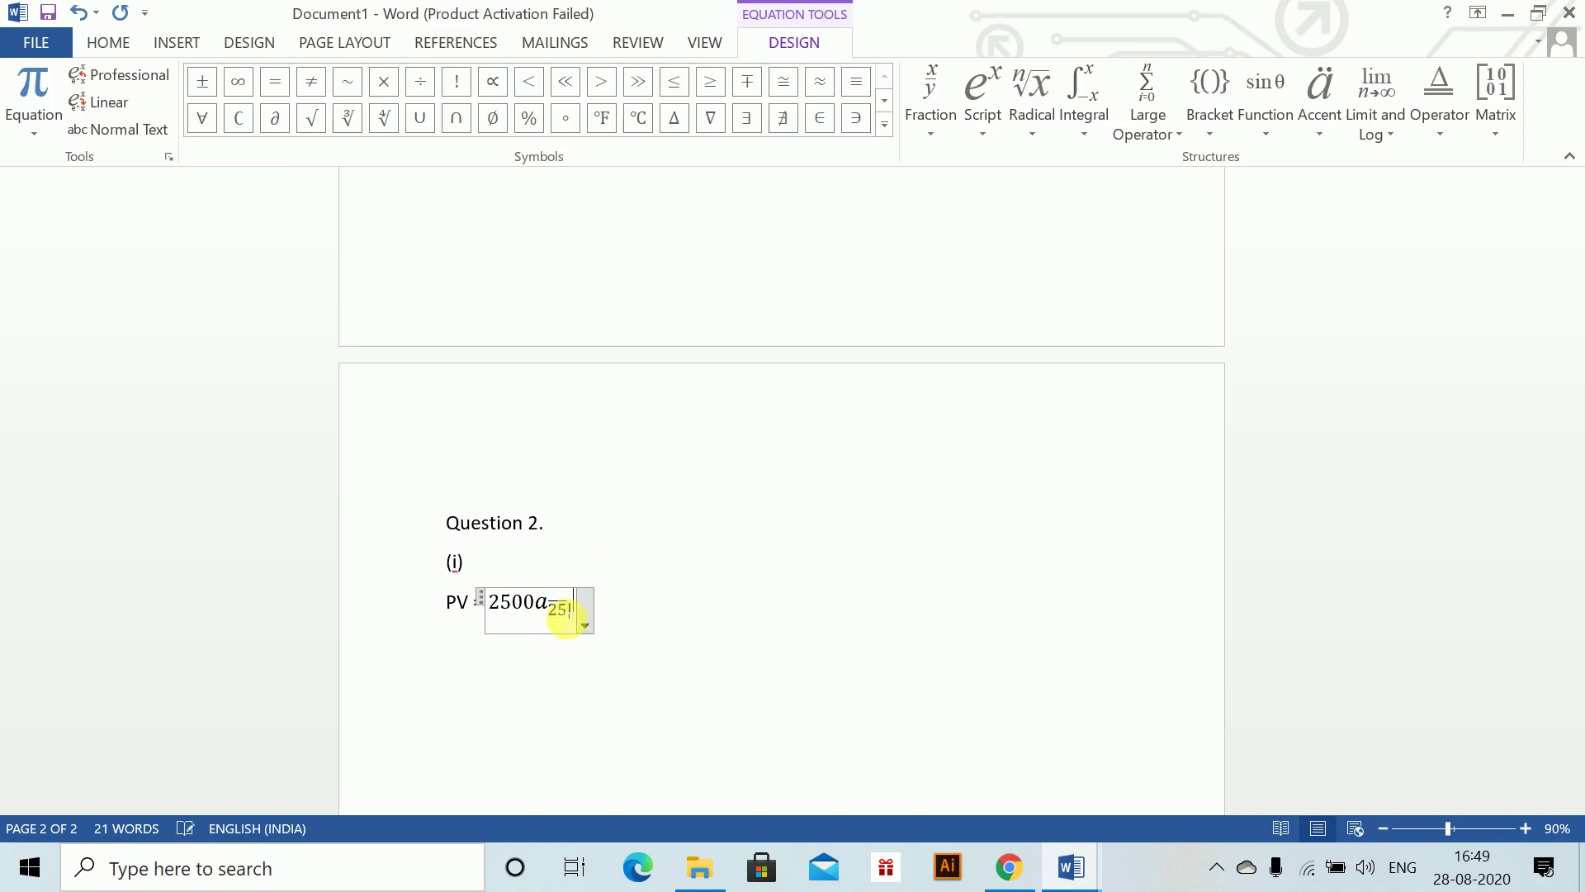
- Add the + 500(Ia)₂₅ term to the equation and begin an indented line below
type("+ 50")
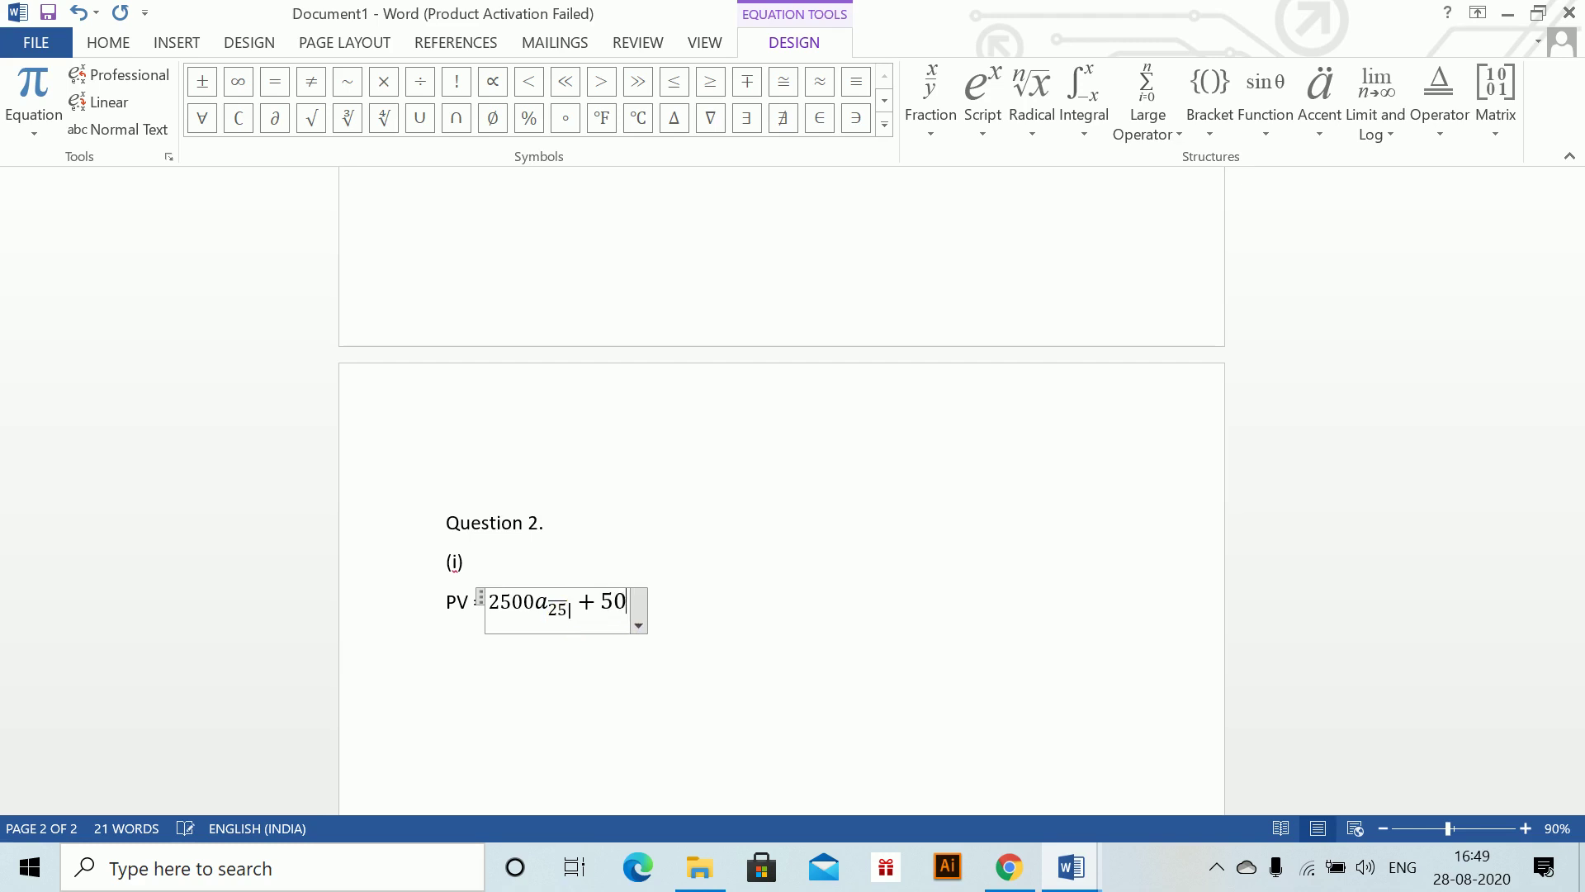
type("0 (")
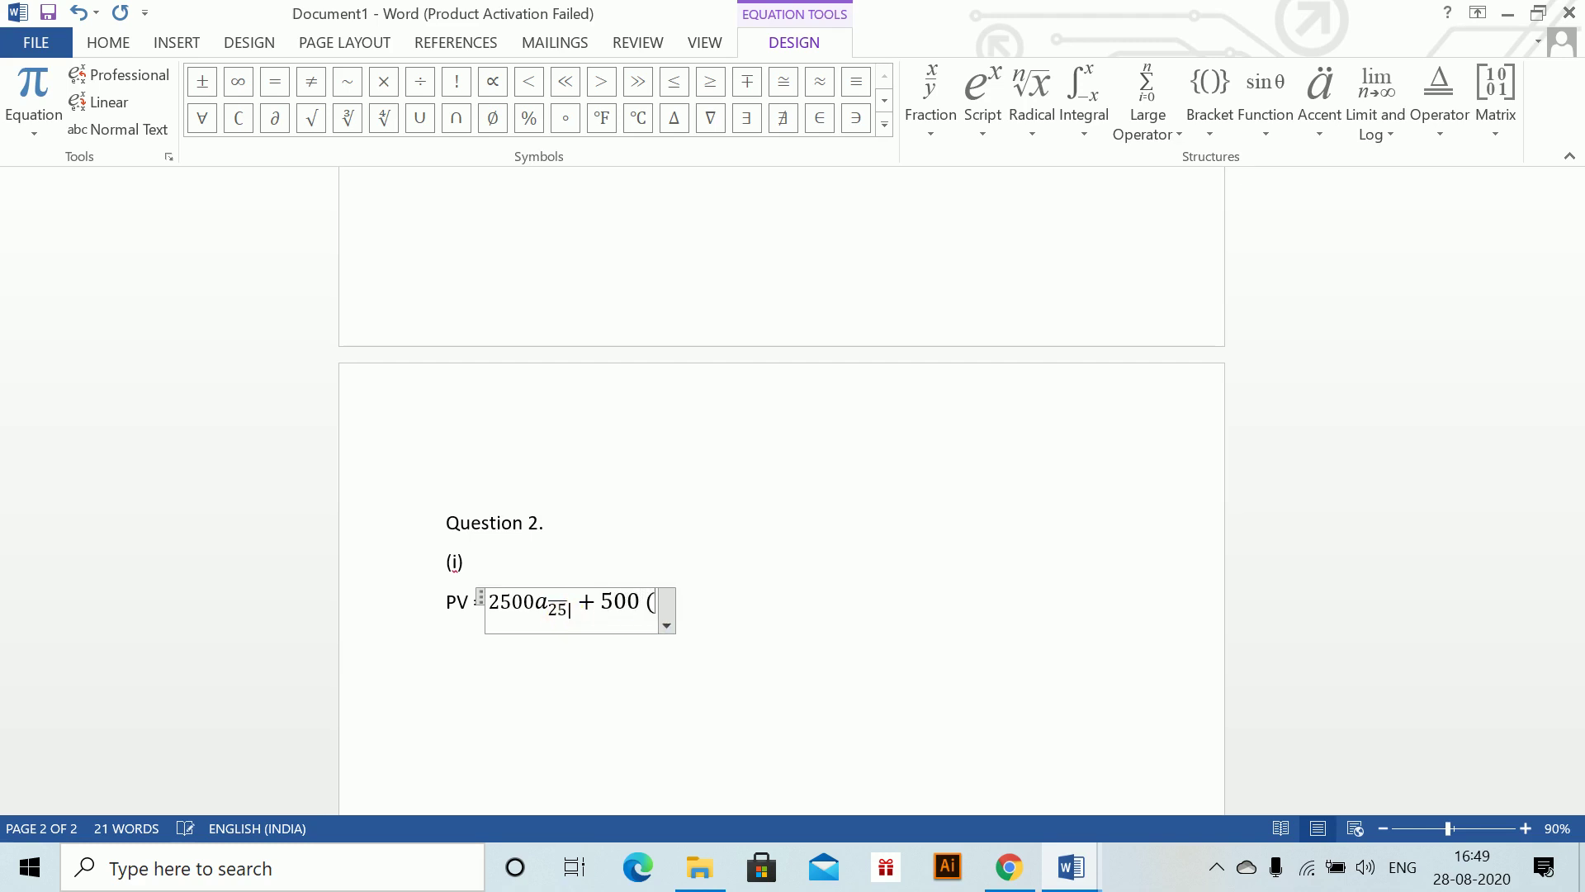
key("BackSpace")
type("(Ia)n|")
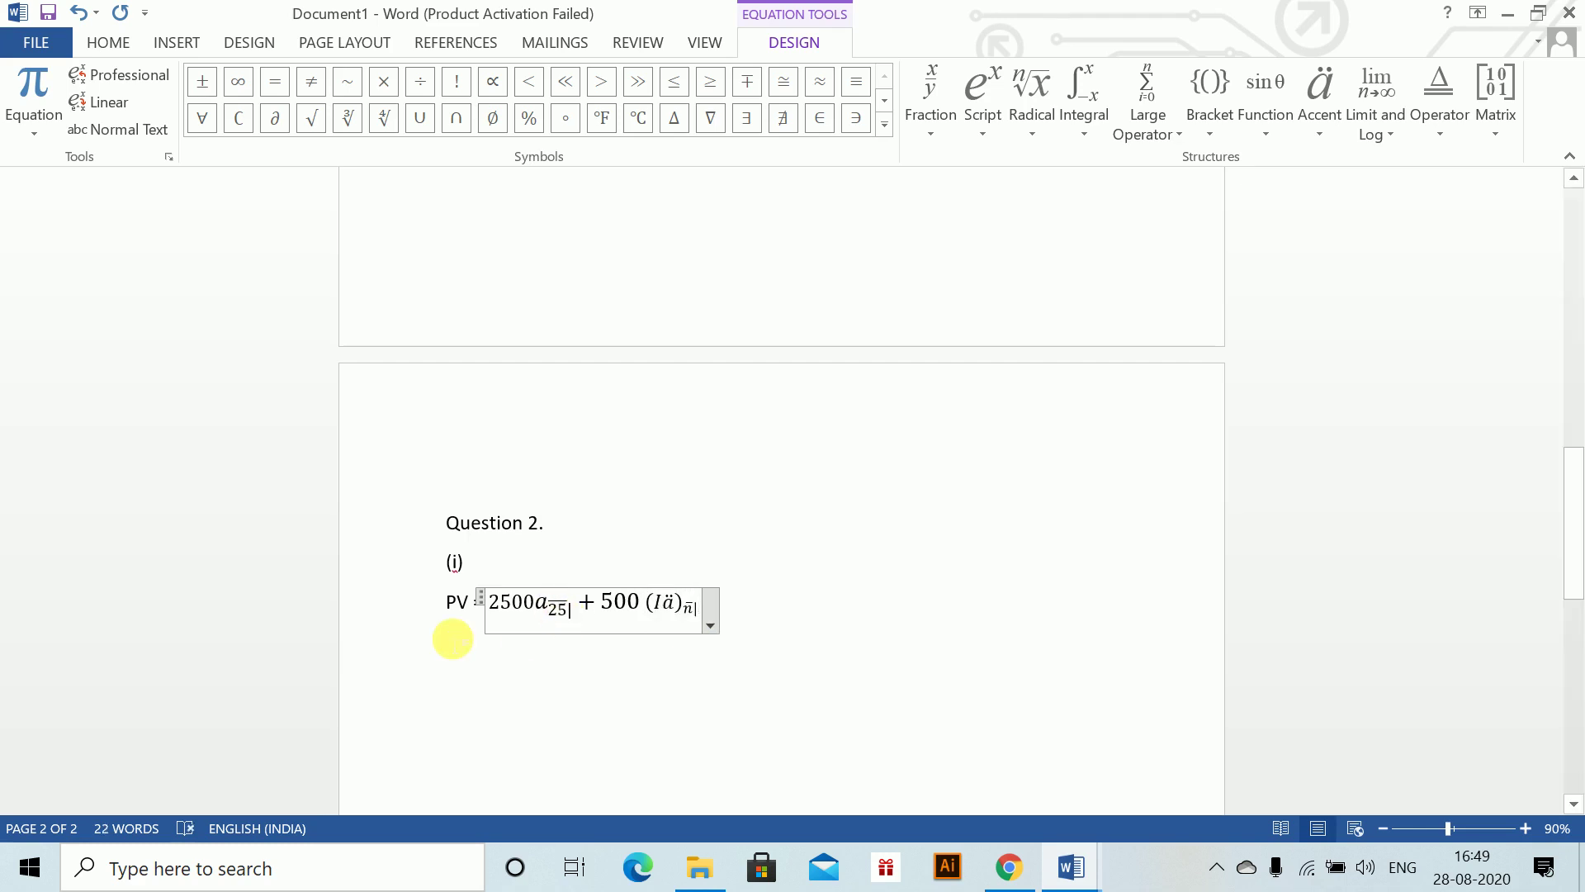
key("ctrl+z")
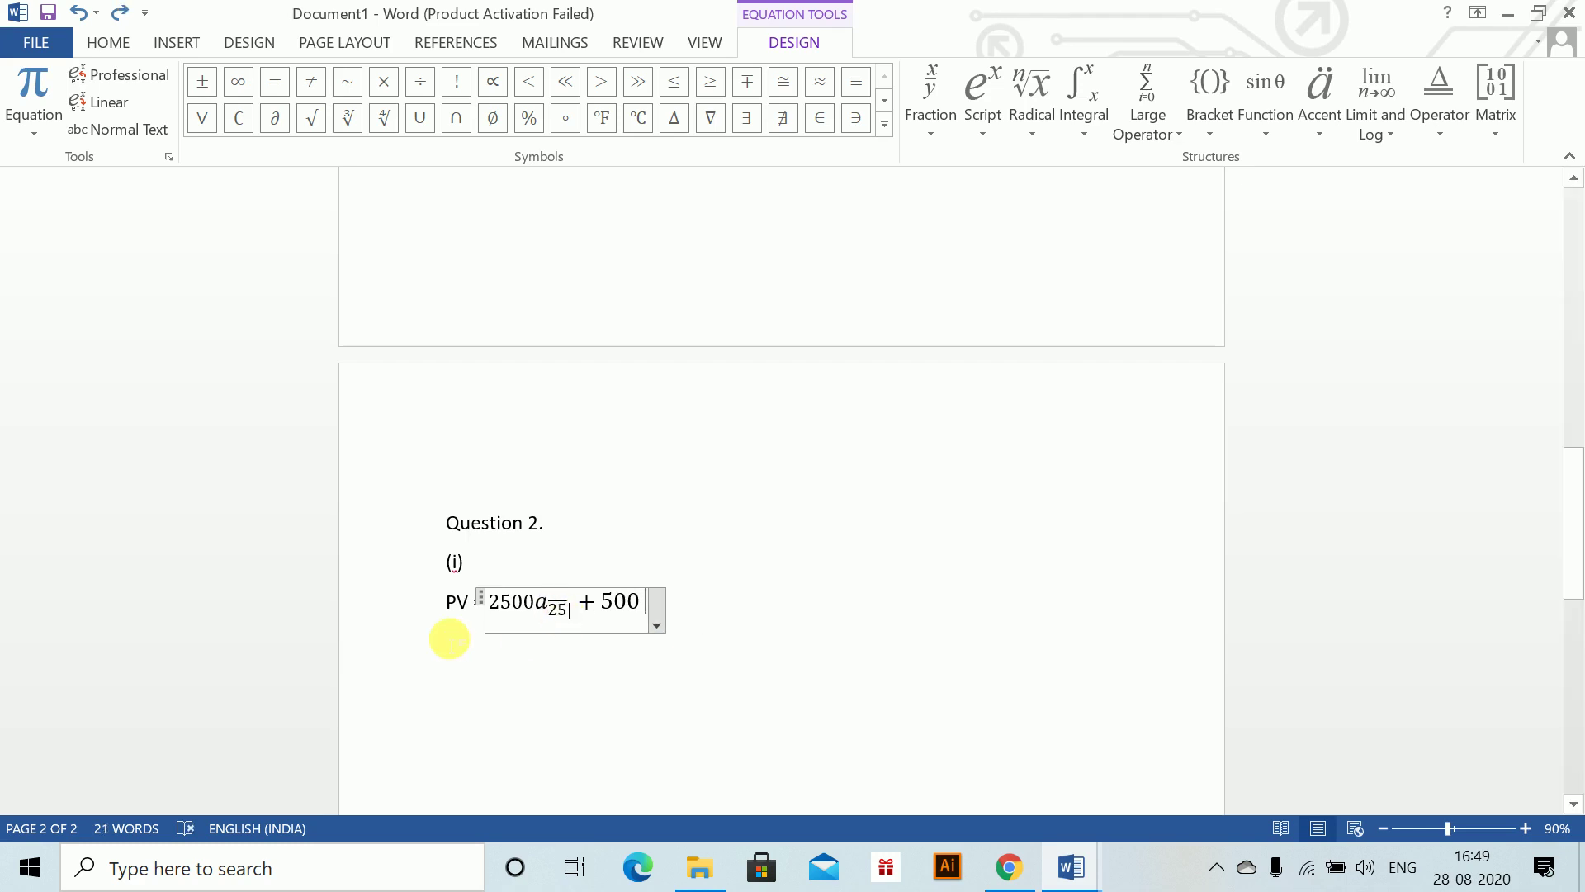
key("ctrl+y")
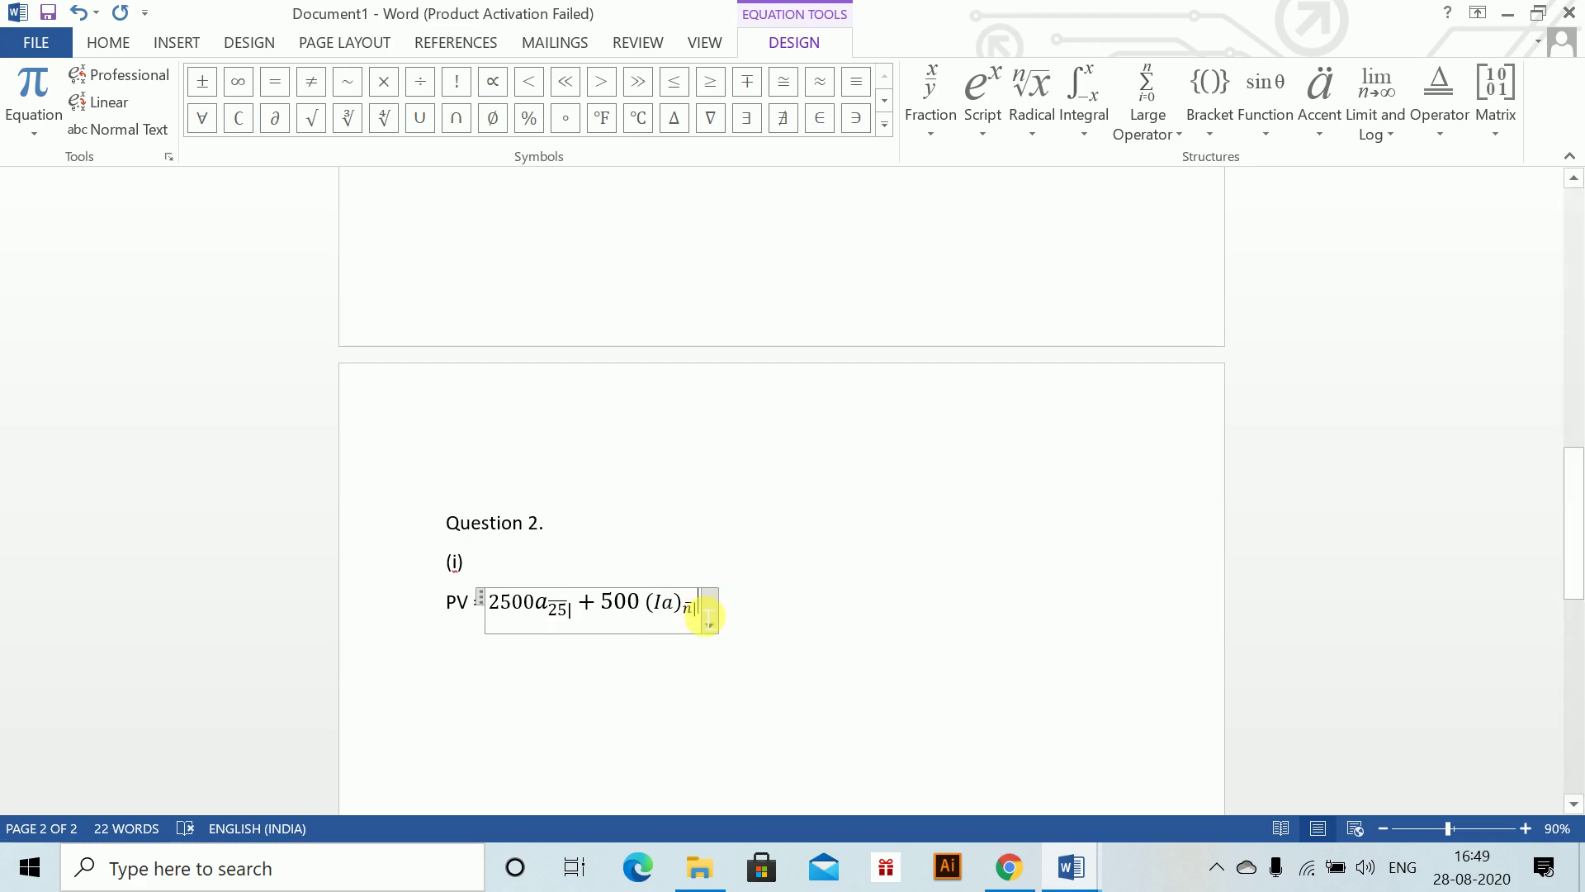
key("BackSpace")
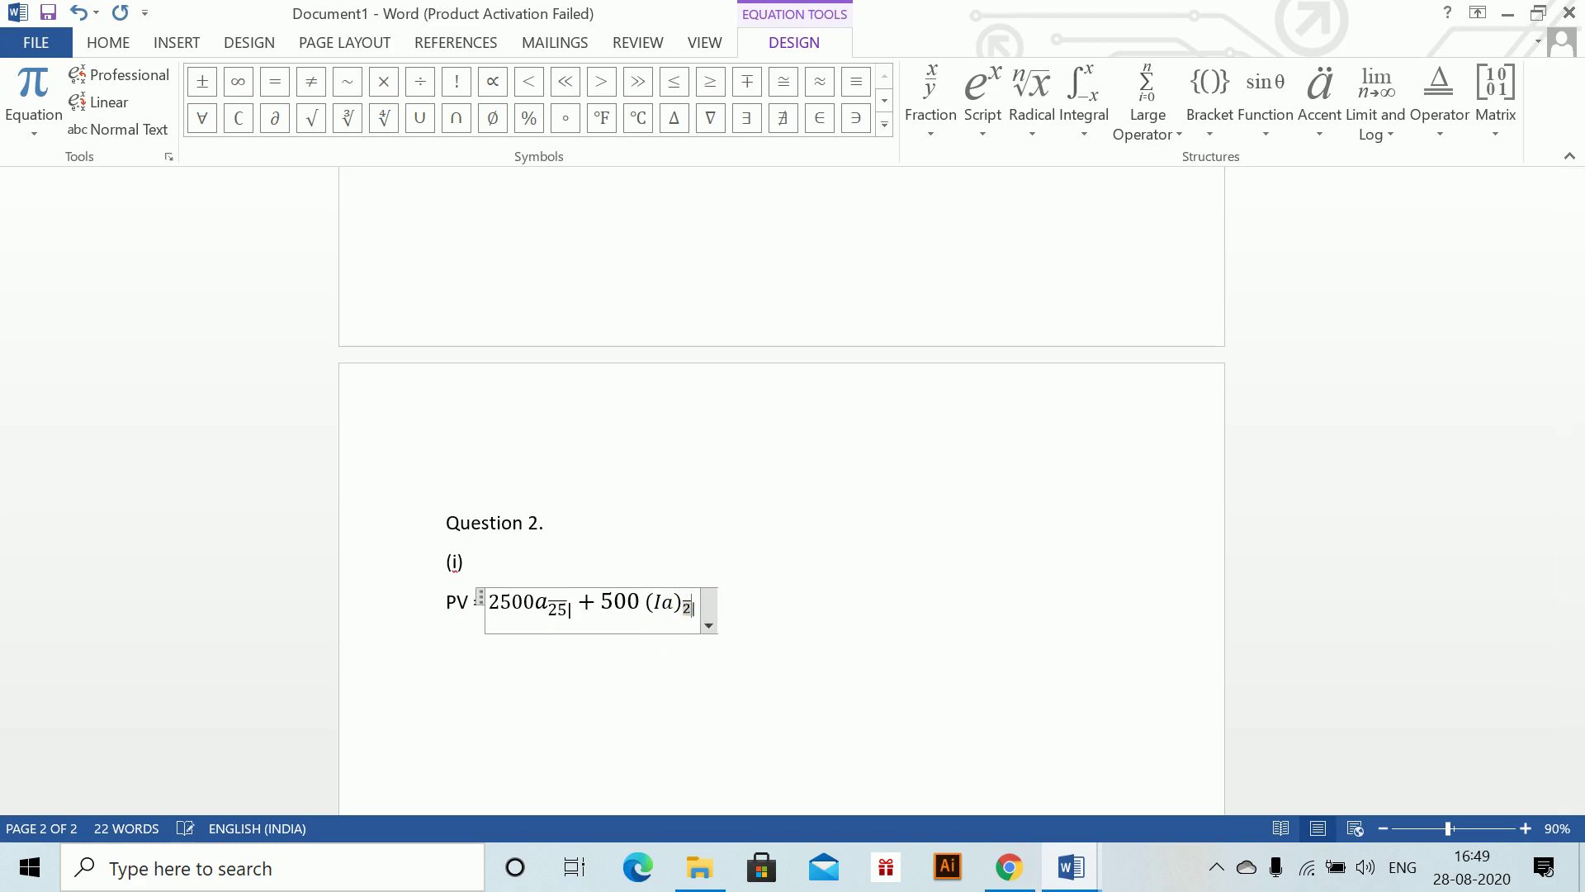
type("25|")
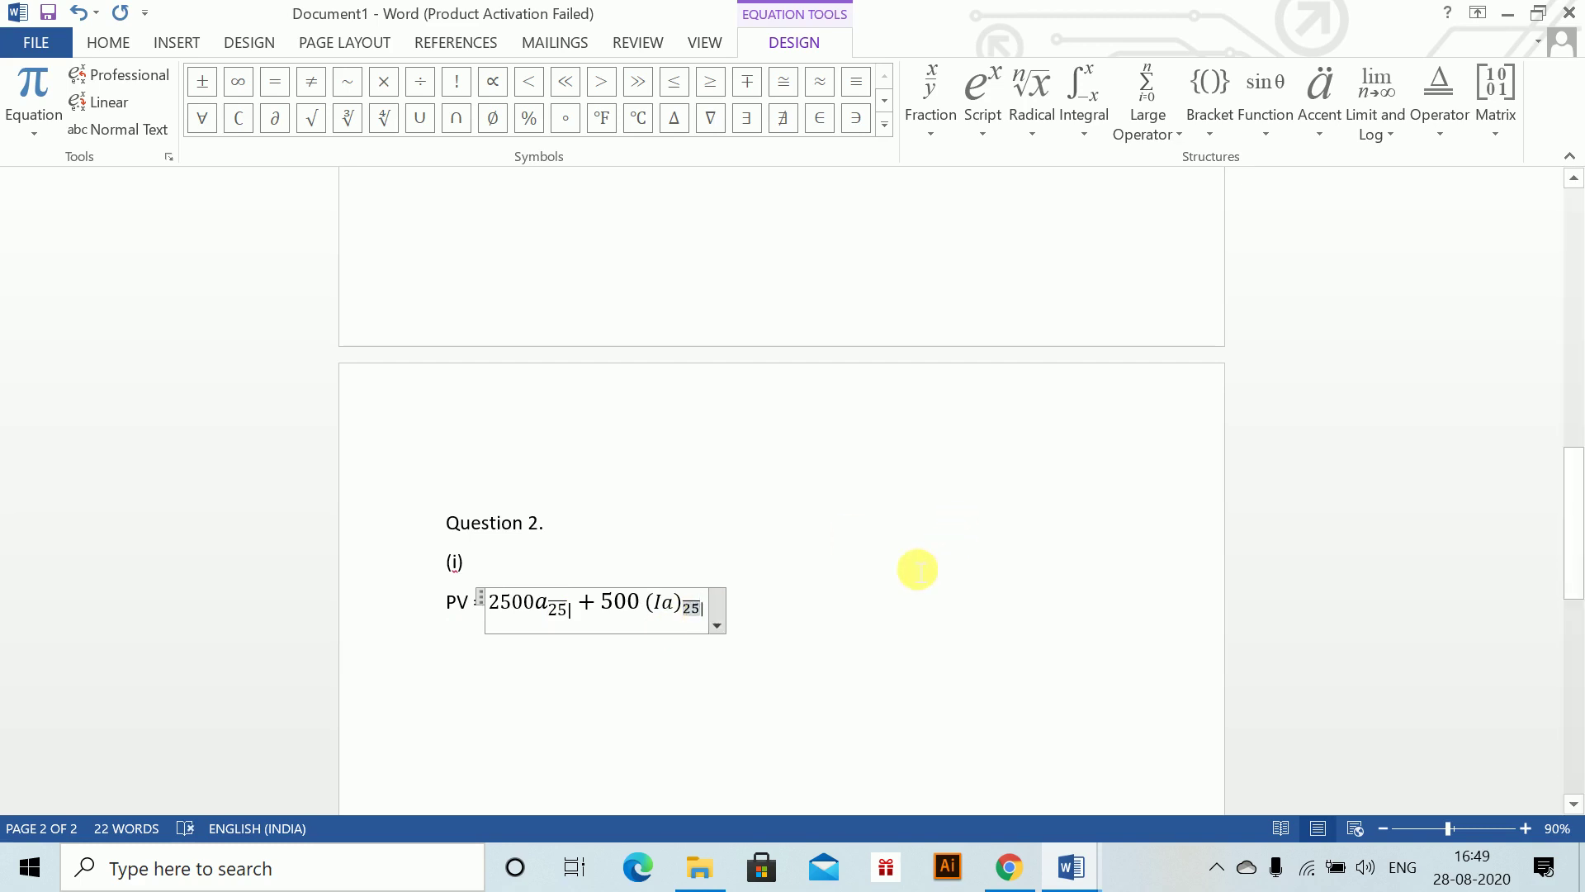
left_click(863, 600)
key("Return")
key("Tab")
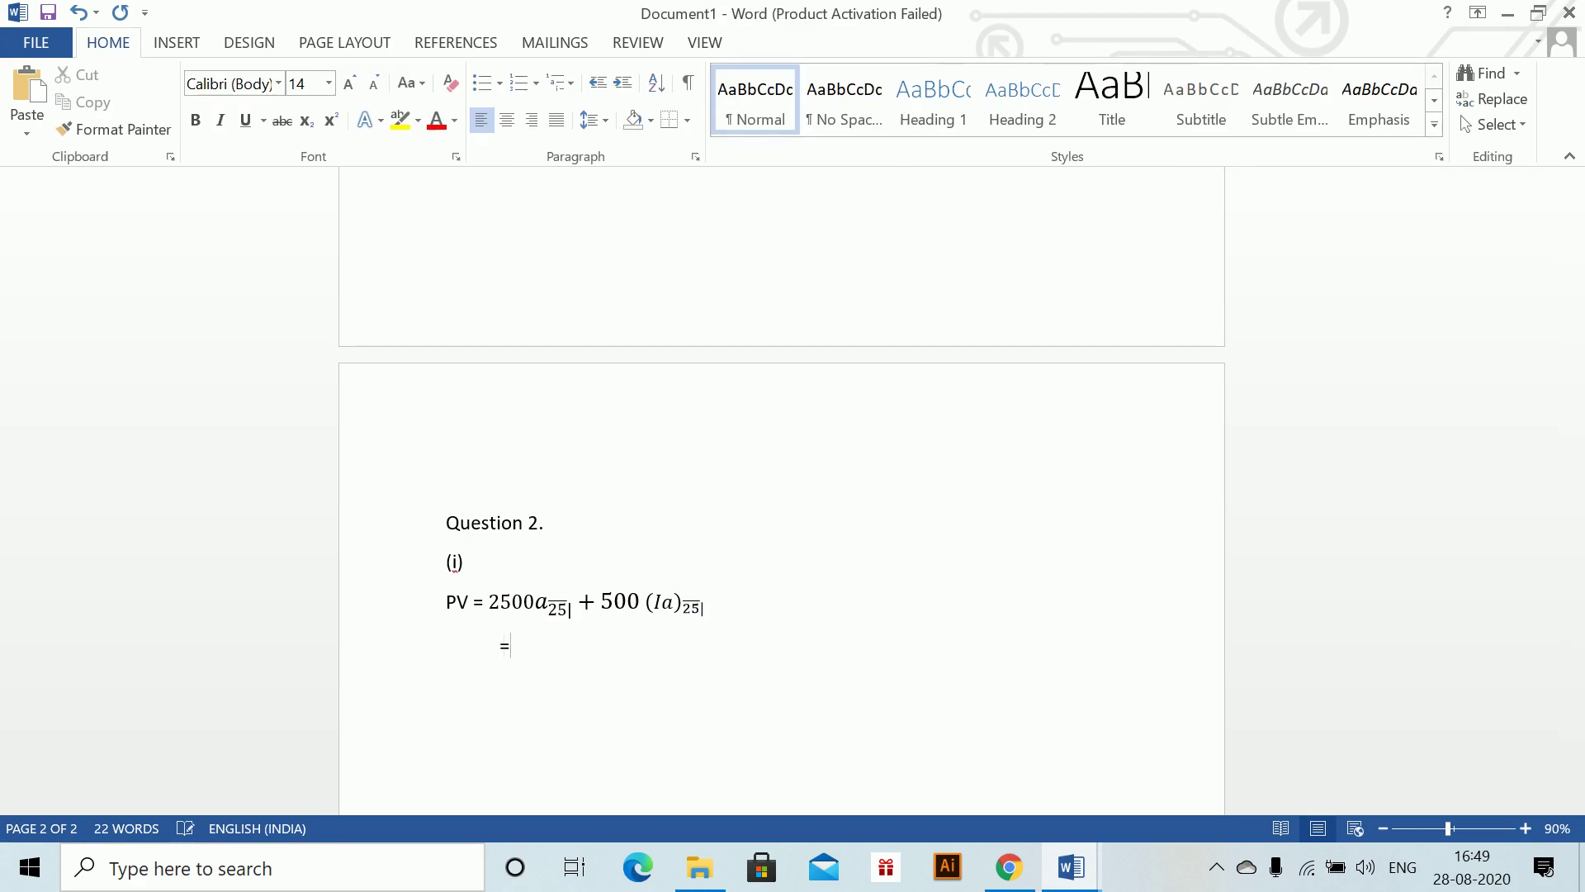
- Write the substitution 2500*12.7834 + 500*128.7565 as an equation, followed by the result = 96337
key("alt+equal")
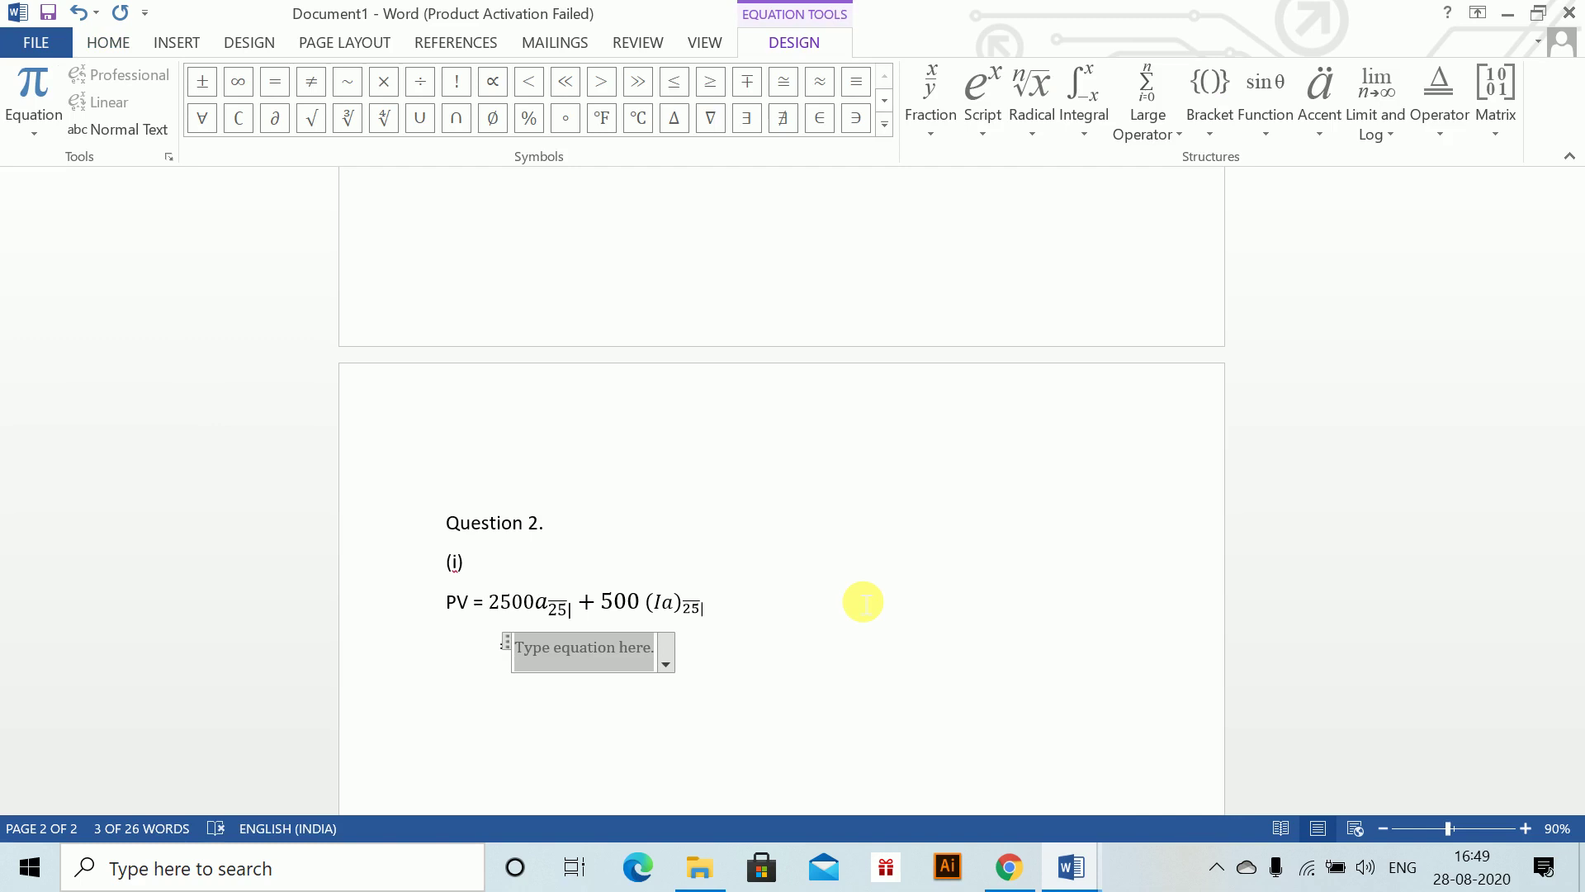
type("2500*")
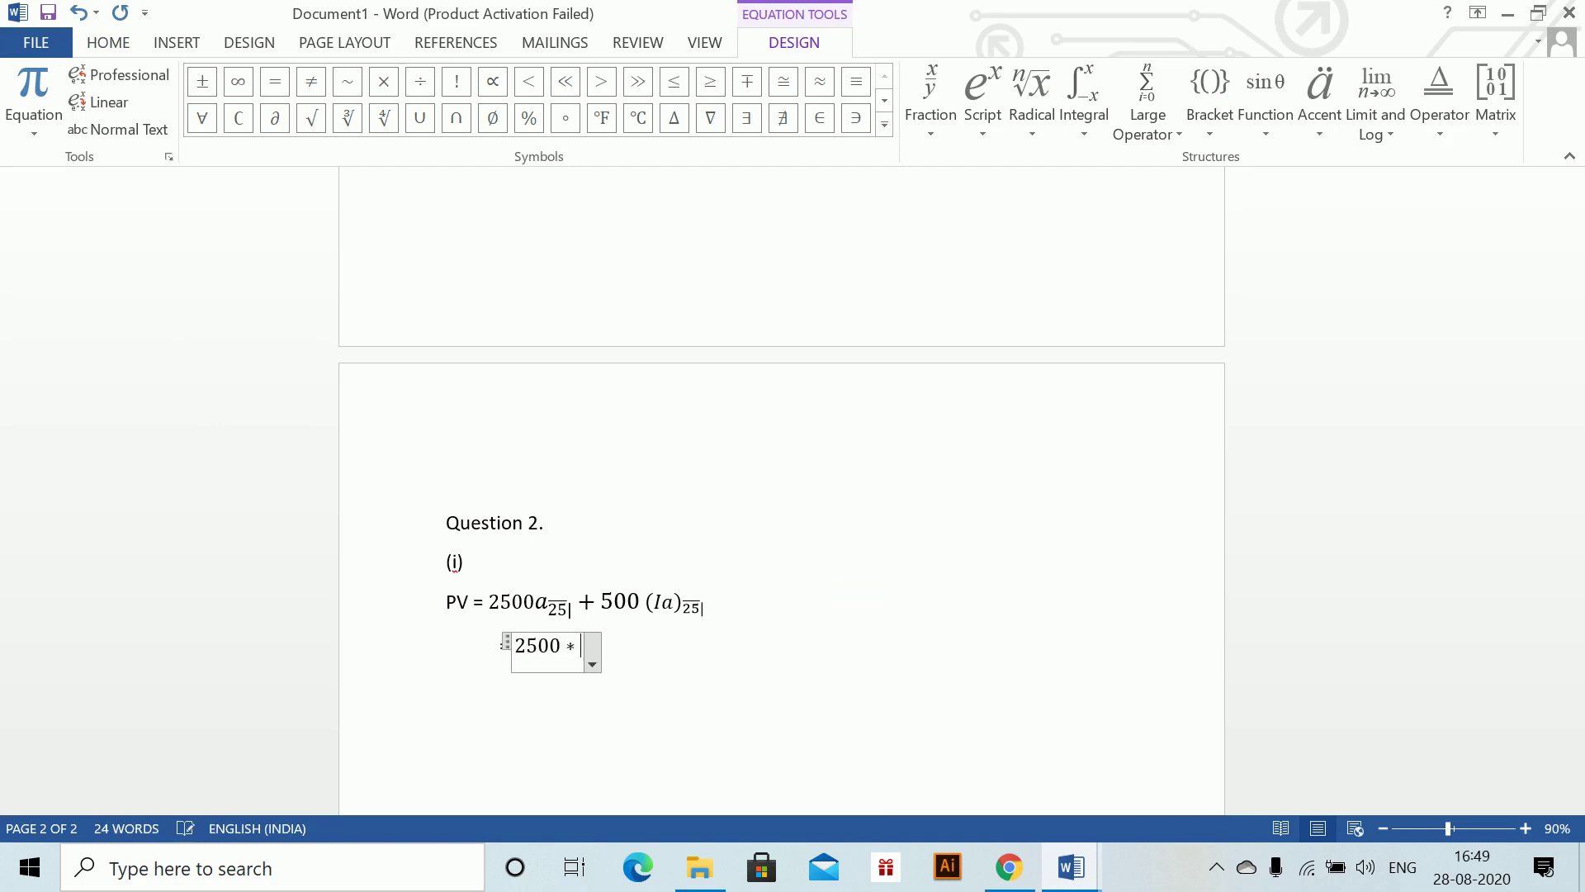
type("12")
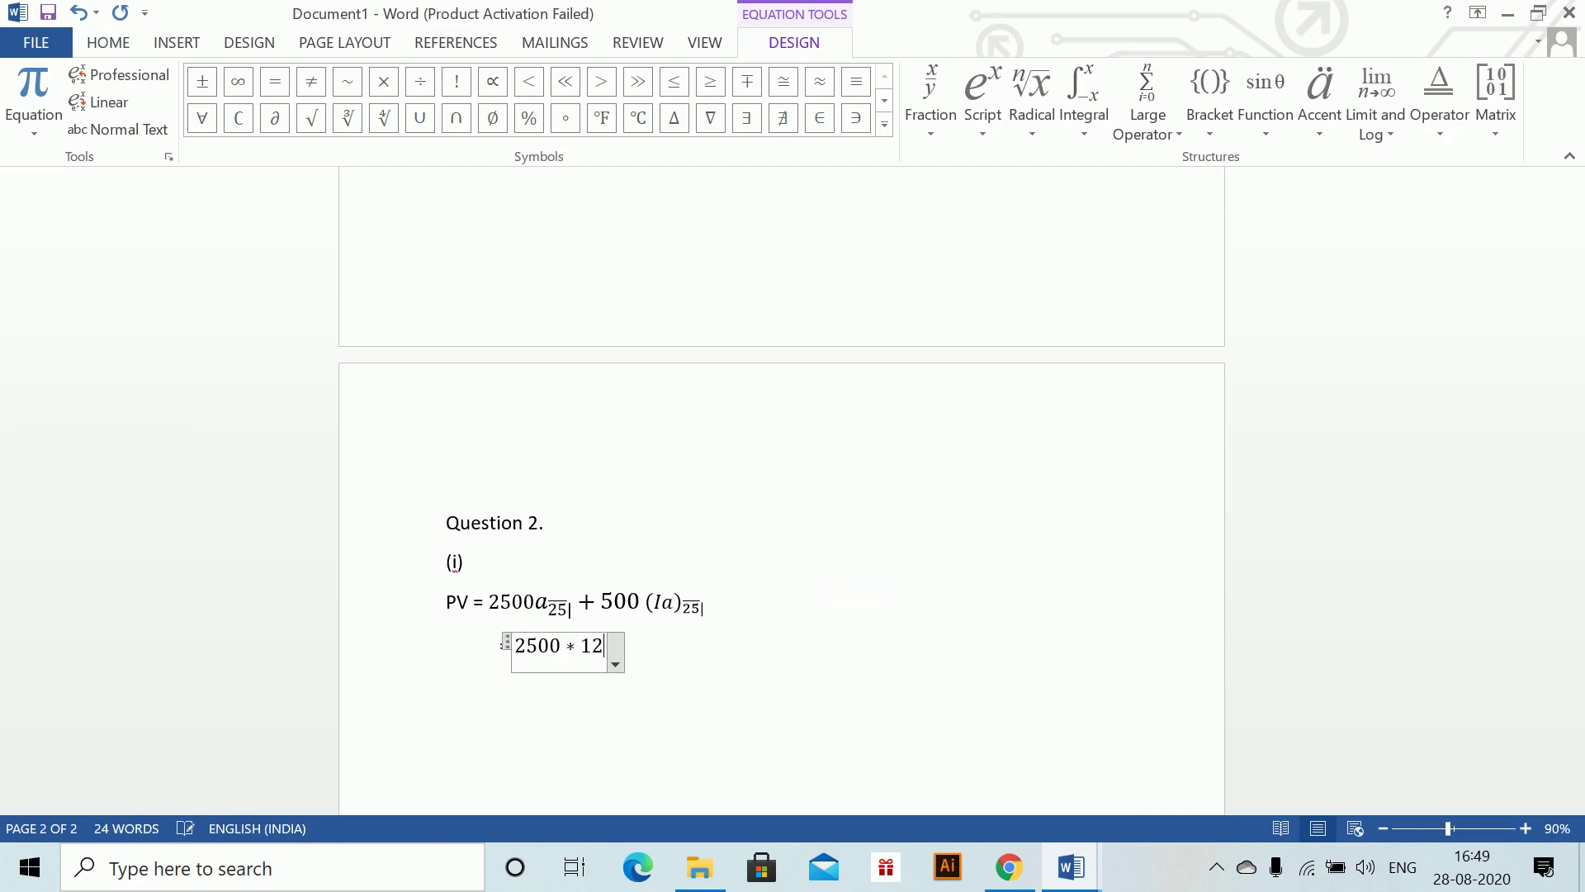
type(".783")
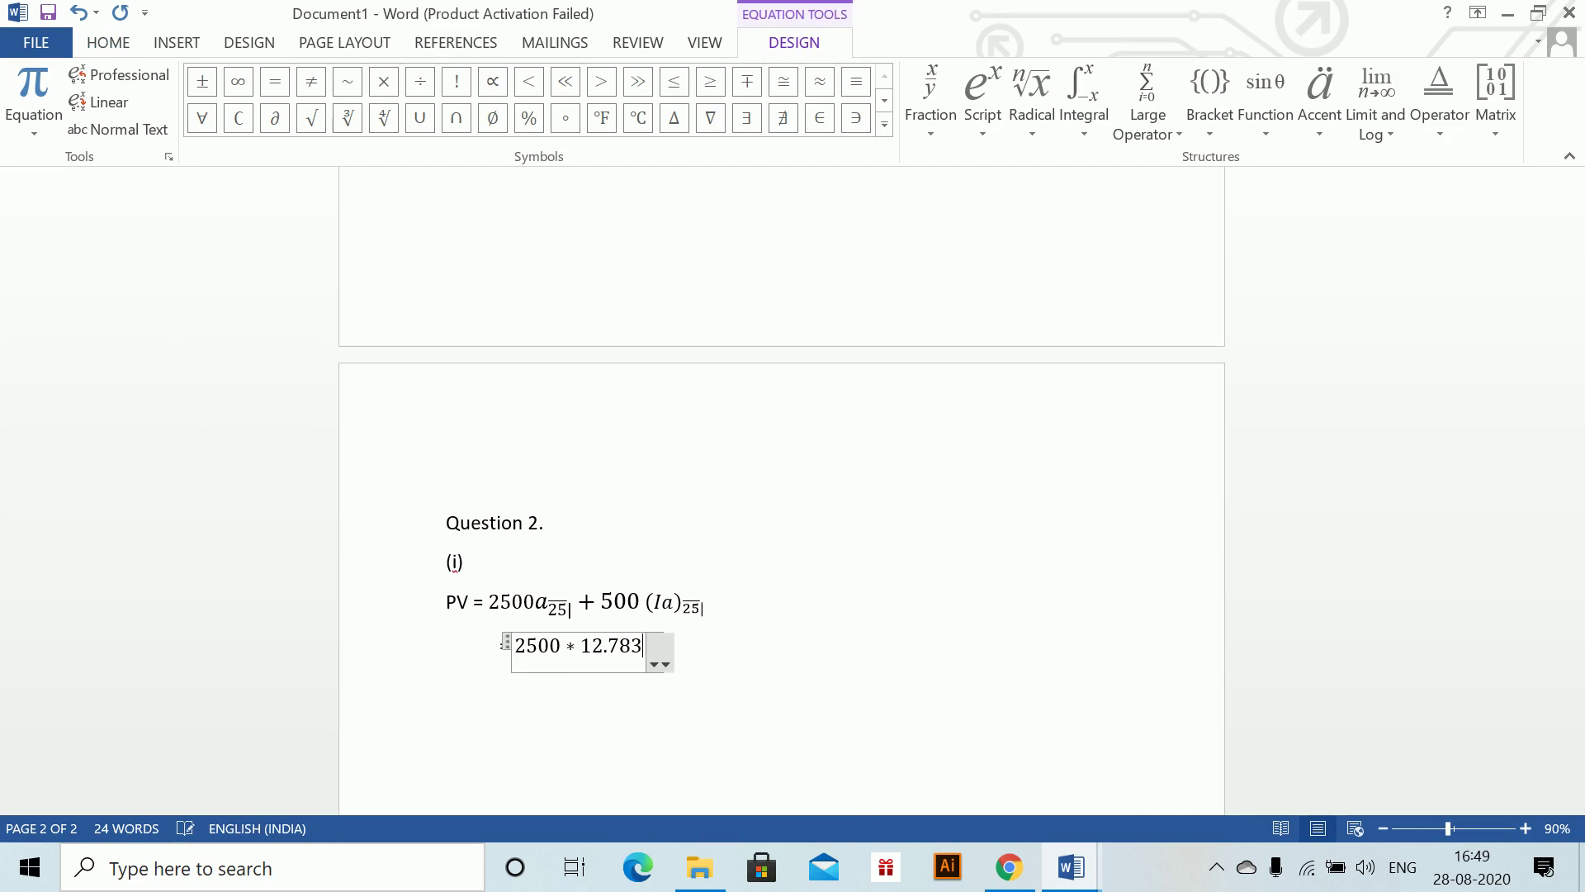
type("4 ")
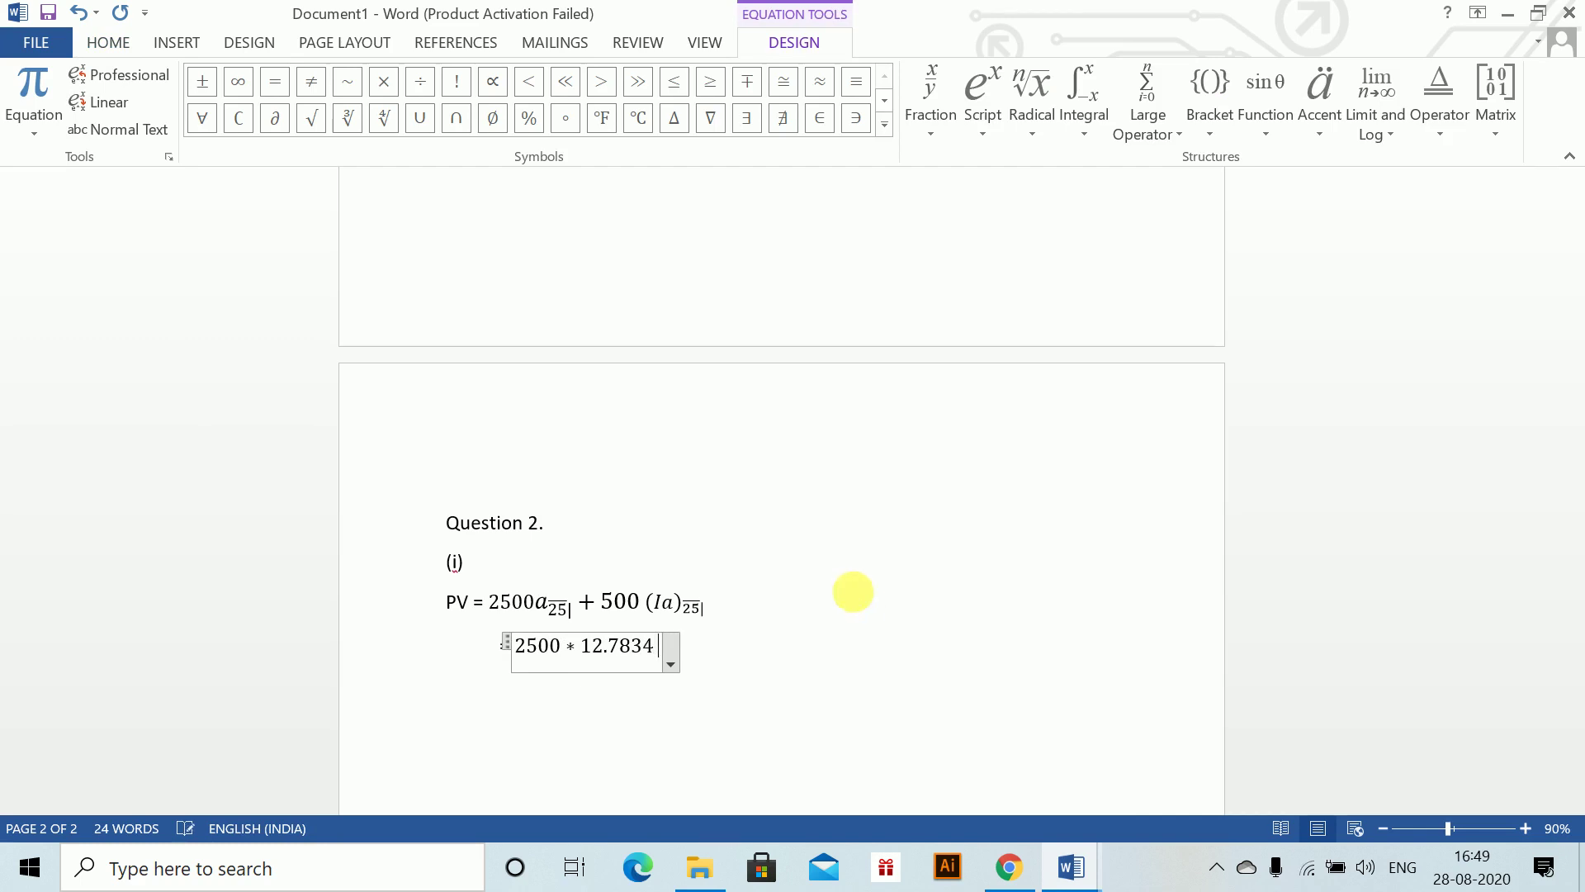
type("+ 500 * ")
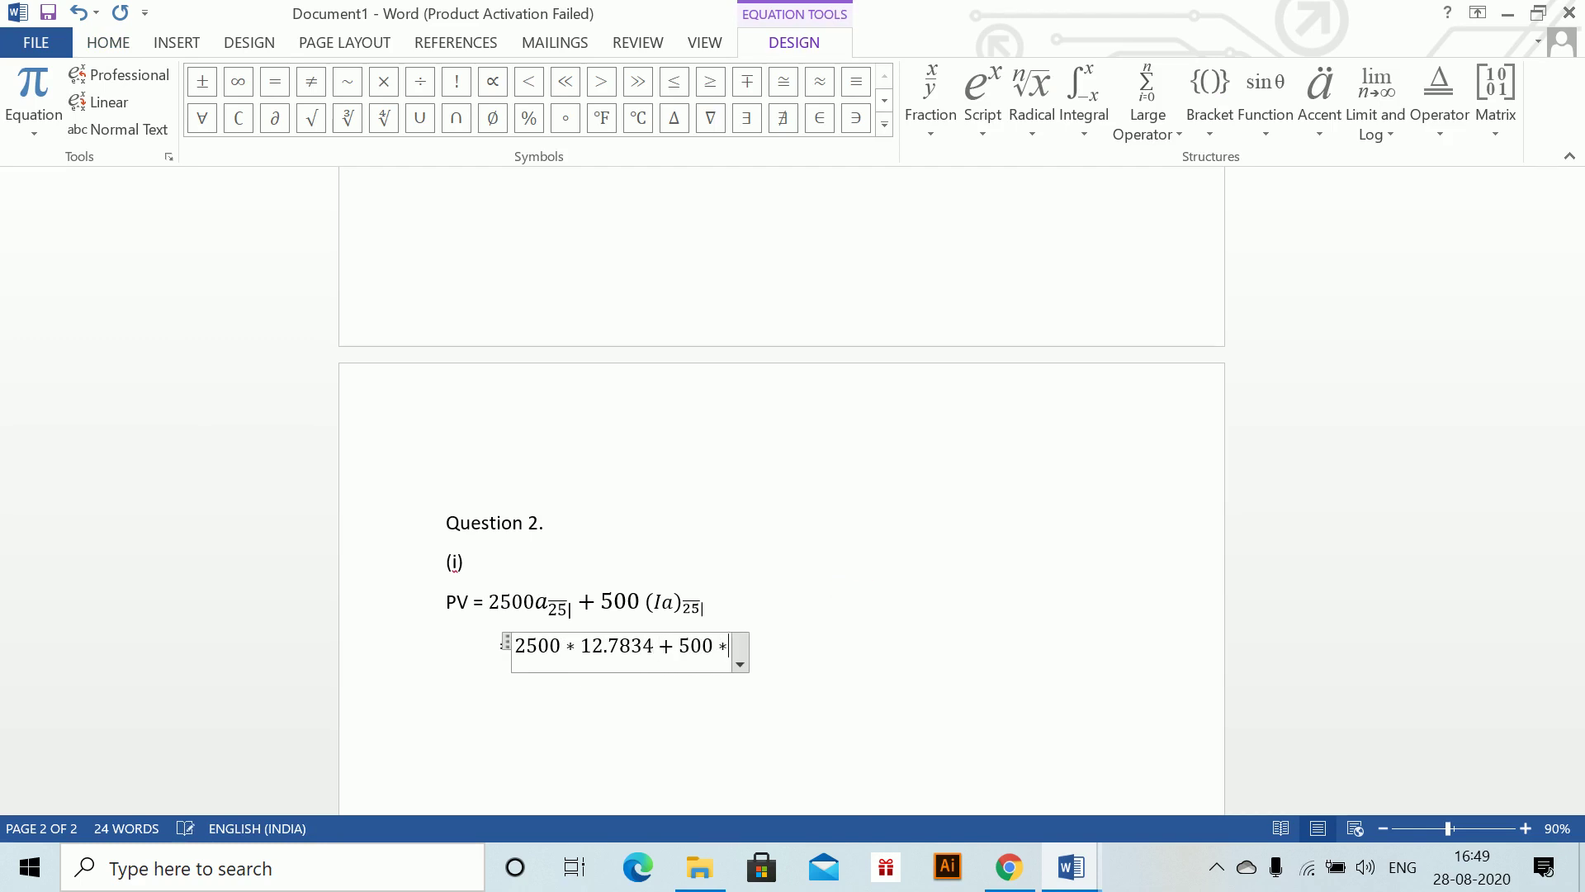
type("12")
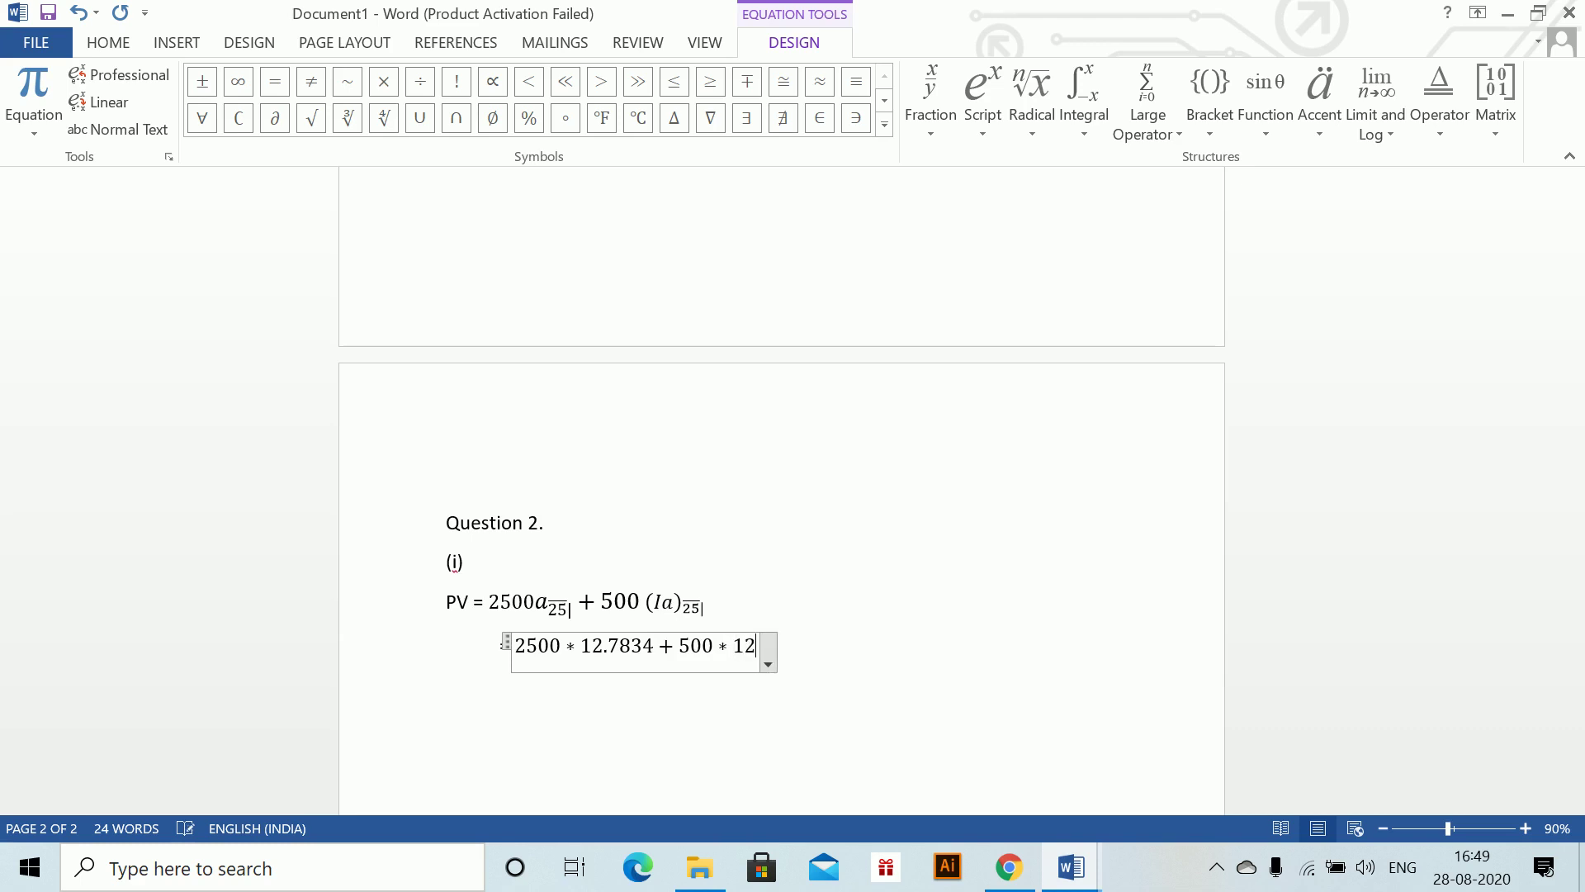
type("8.7565")
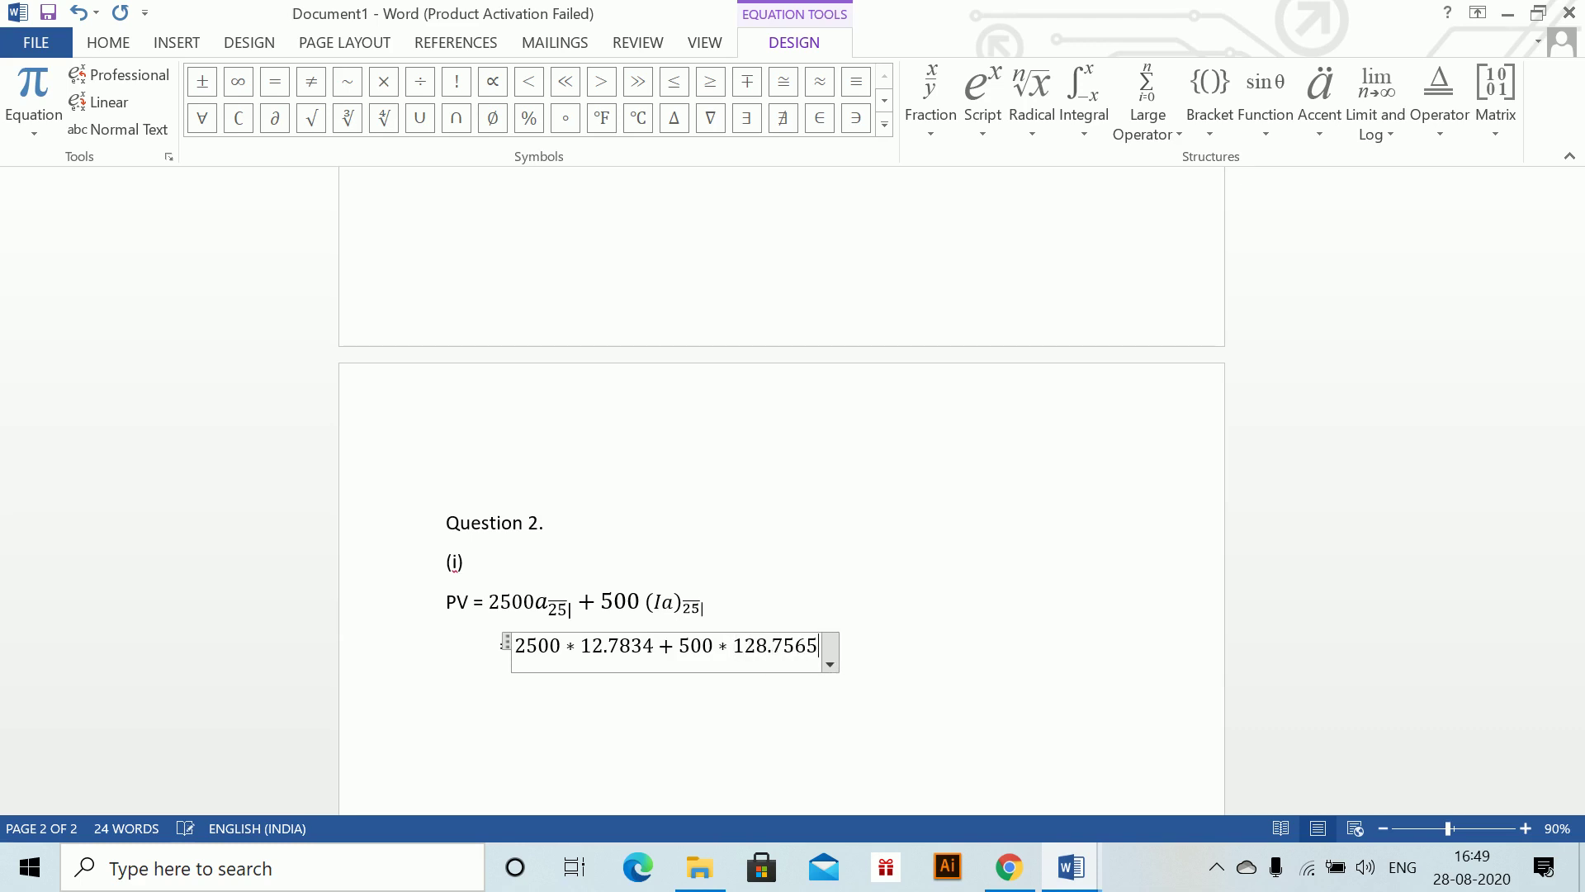
key("Return")
type("= ")
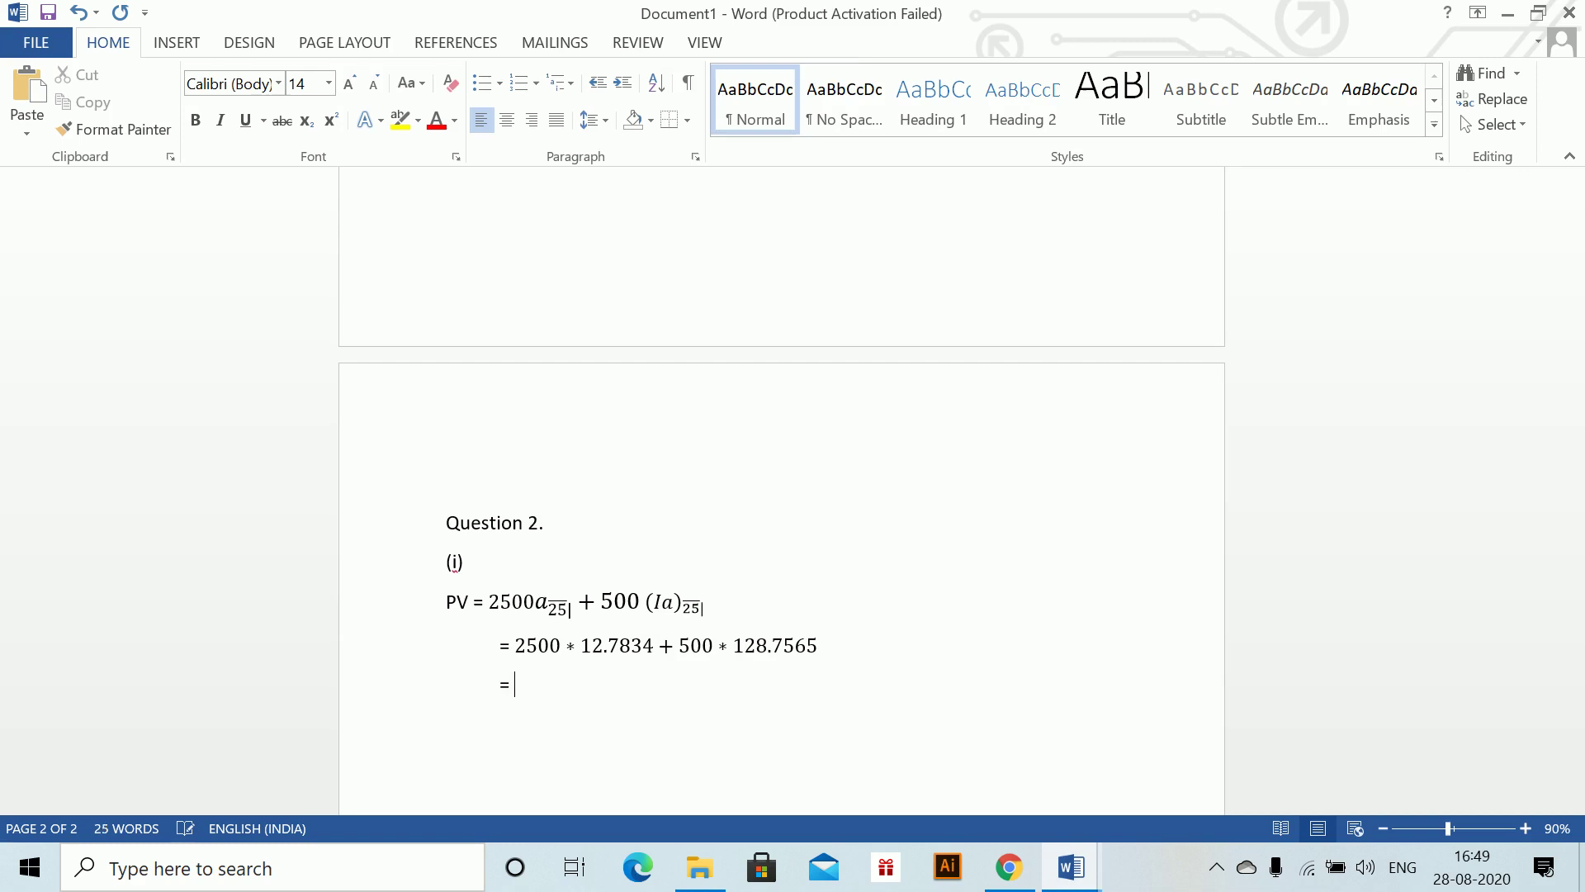
type("96337")
key("Return")
- Relabel the first part (i)(a) and add an (i)(b) label below the 96337 result
type("(ii)")
key("alt+Tab")
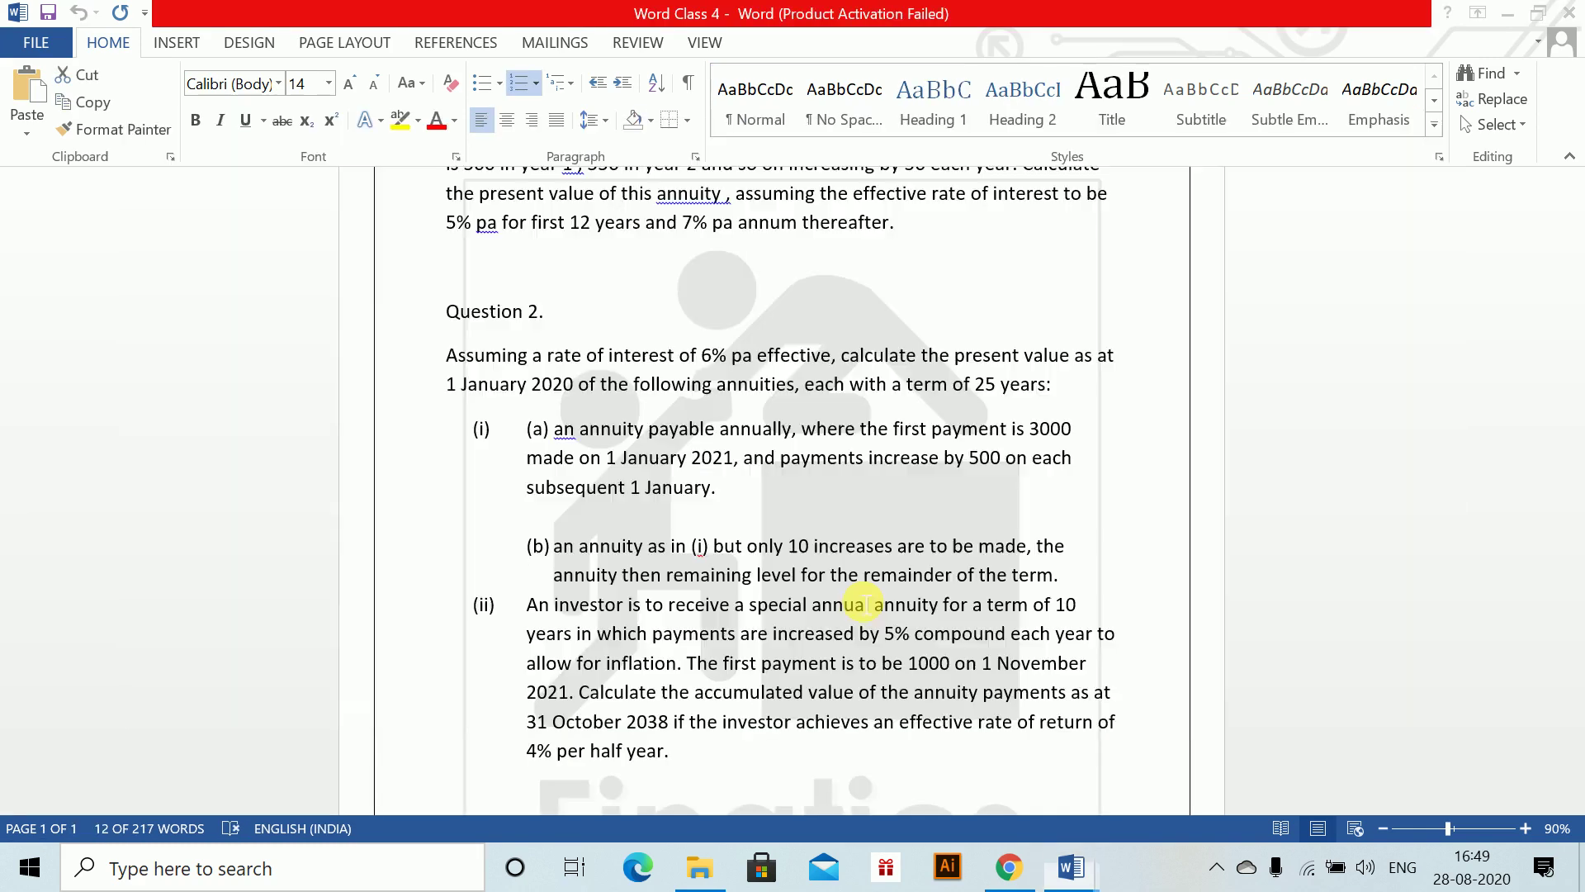
key("alt+Tab")
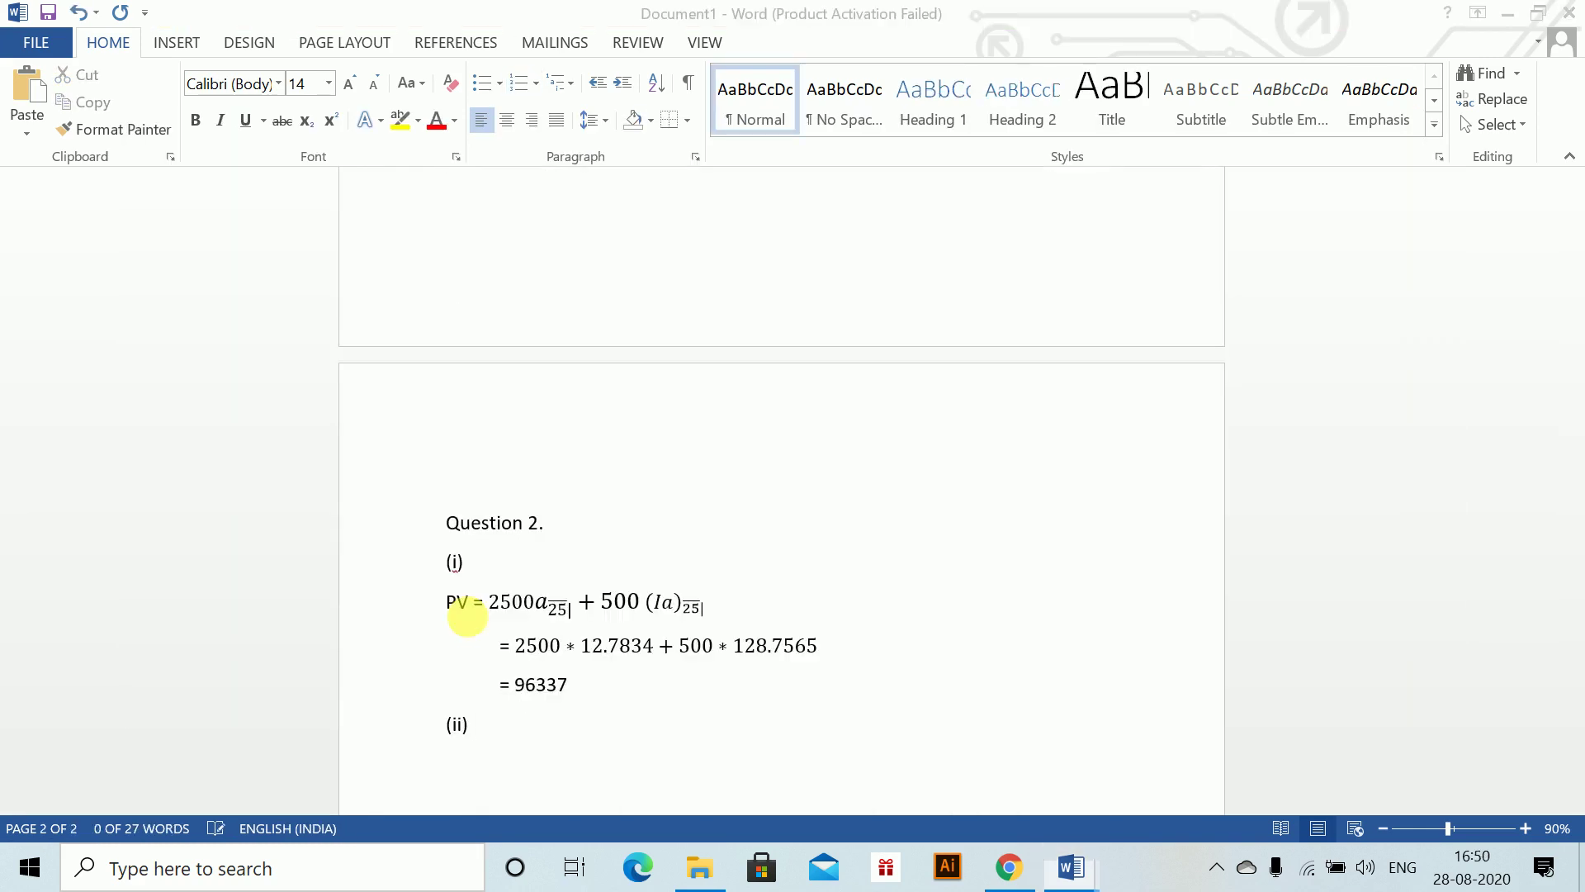
type("(a)")
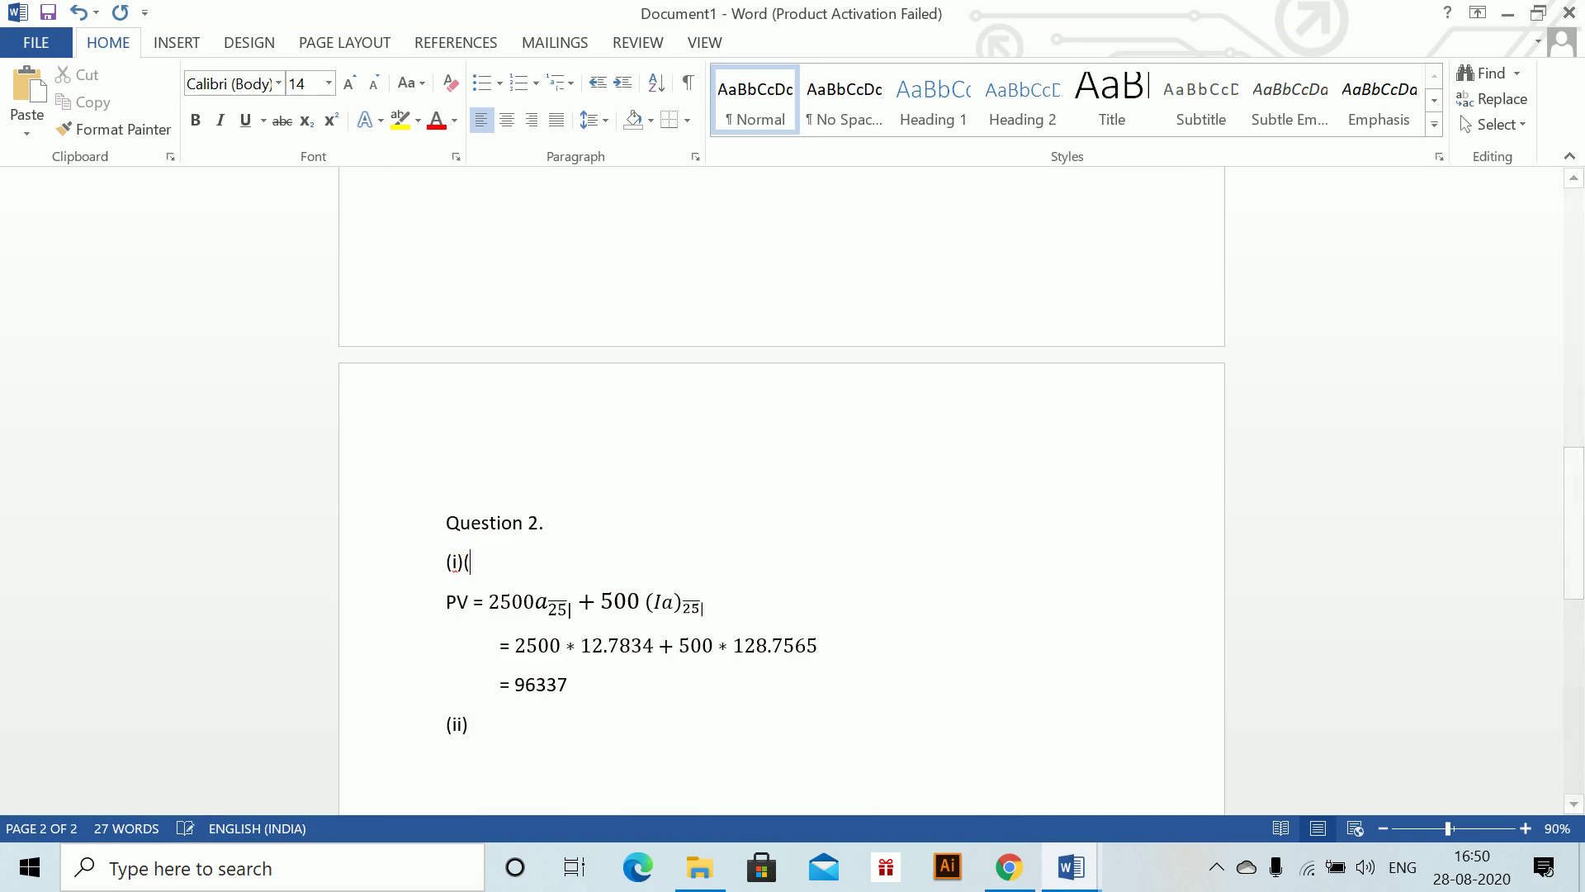
left_click(488, 726)
key("BackSpace")
key("BackSpace")
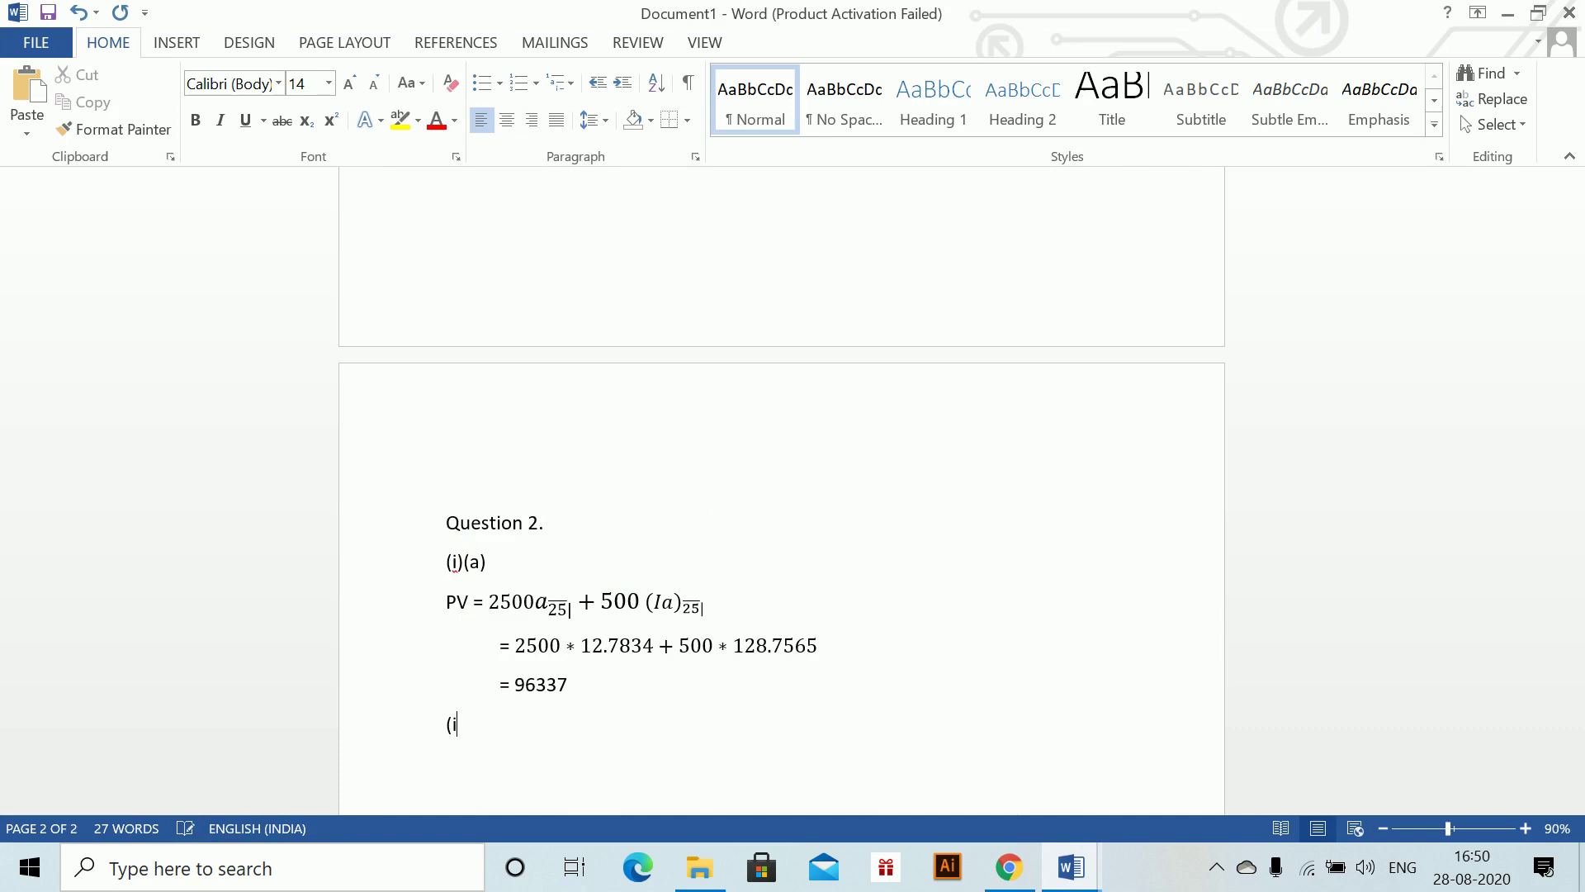
type(")(b)")
- Recheck the question sheet and place the caret on the line below (i)(b)
key("alt+Tab")
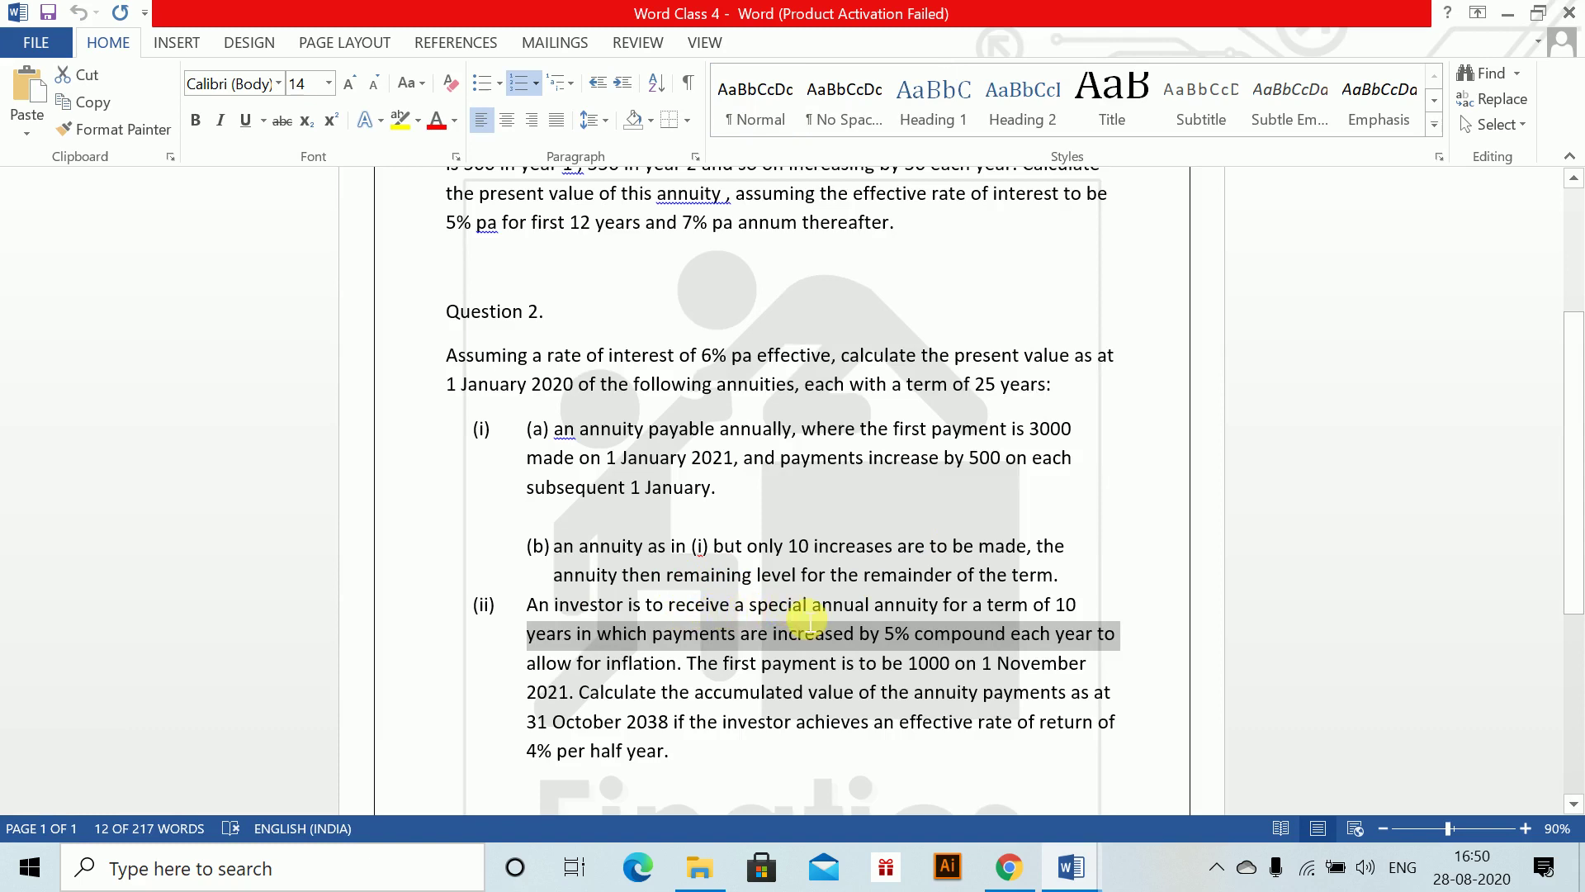
key("alt+Tab")
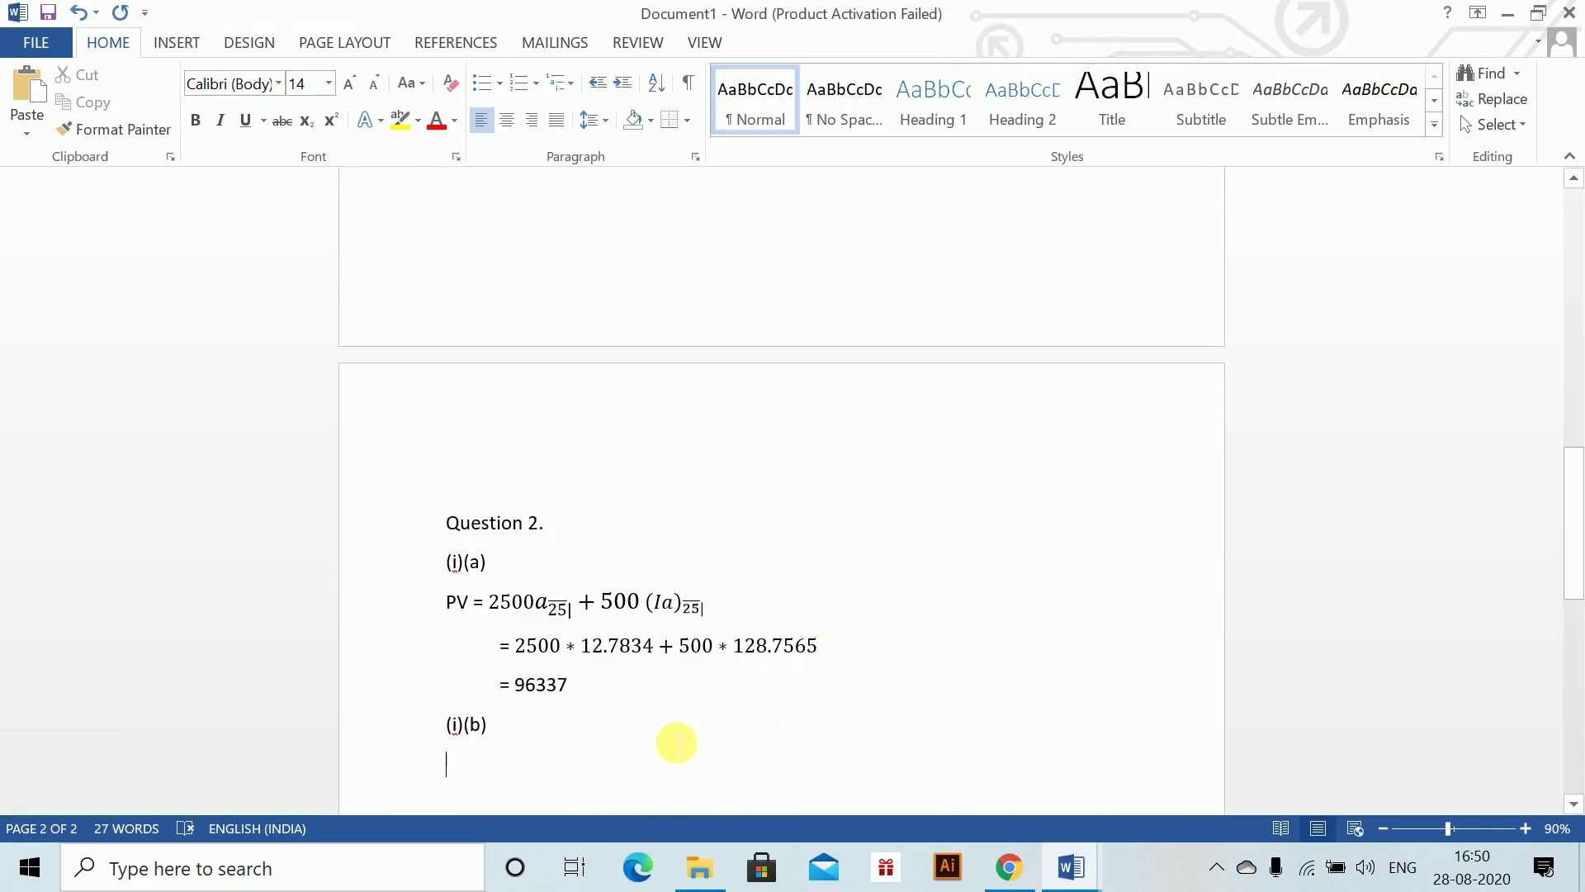
key("alt")
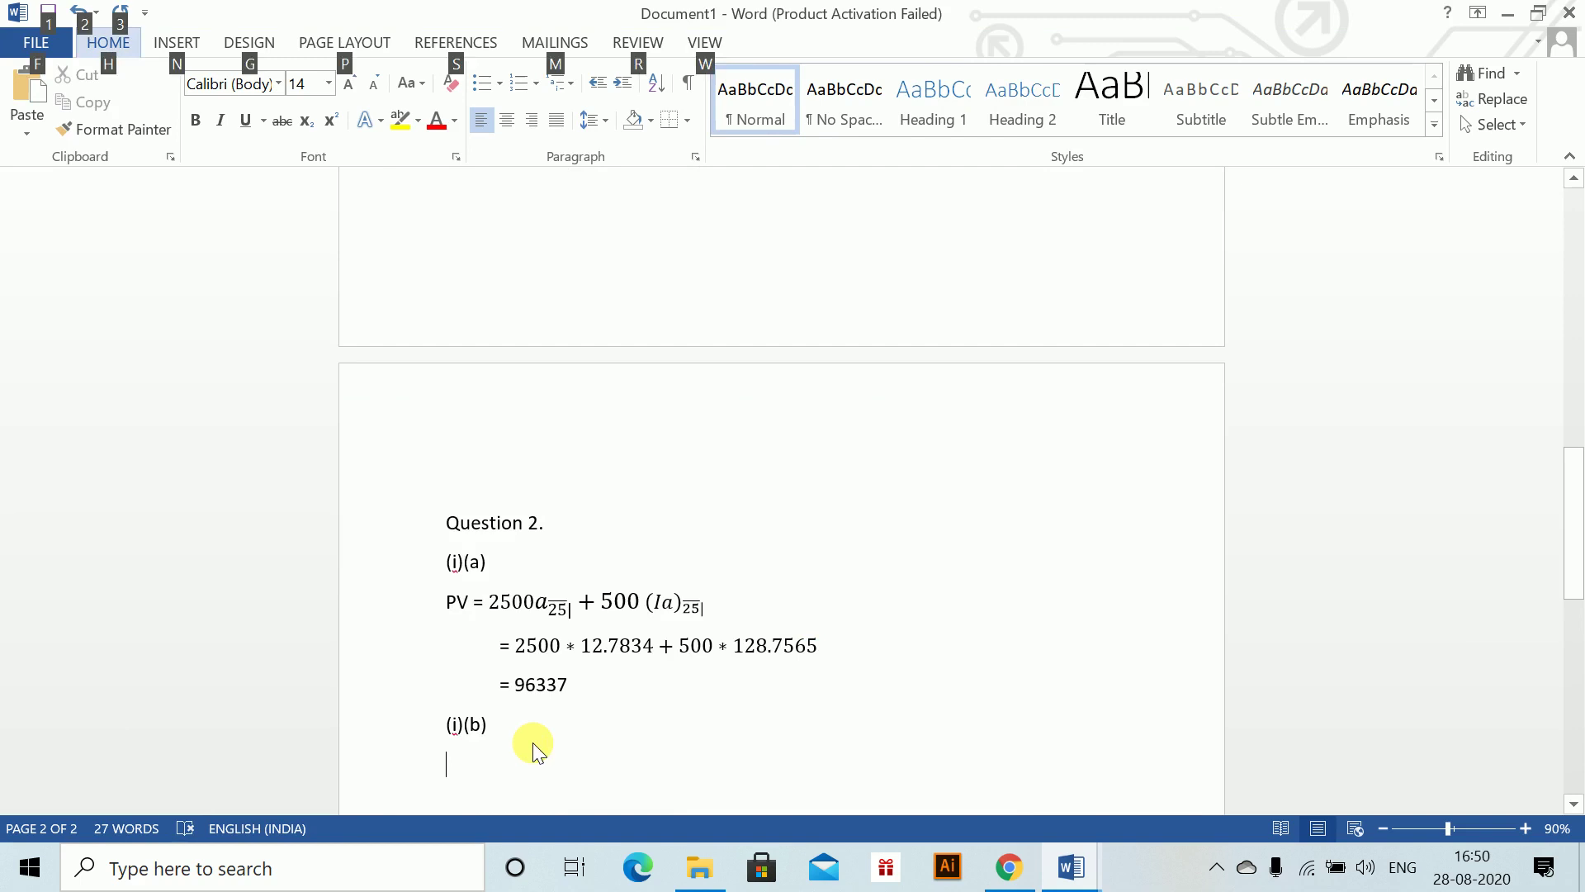
key("p")
left_click(543, 753)
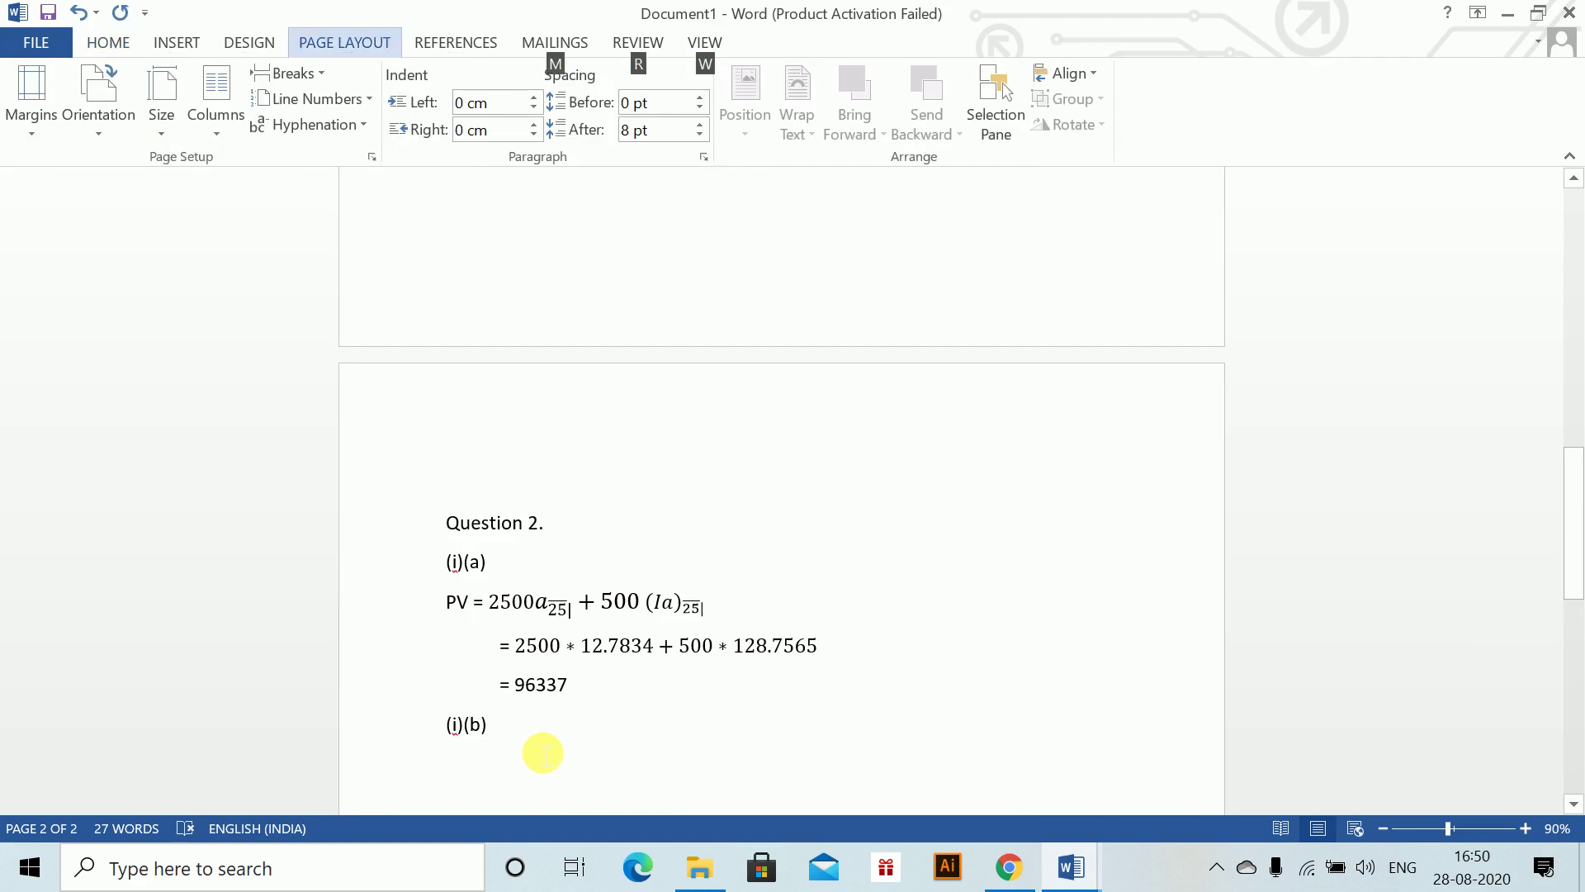
- Begin (i)(b) with 'PV =' and paste in a copy of the (i)(a) equation
type("PV =")
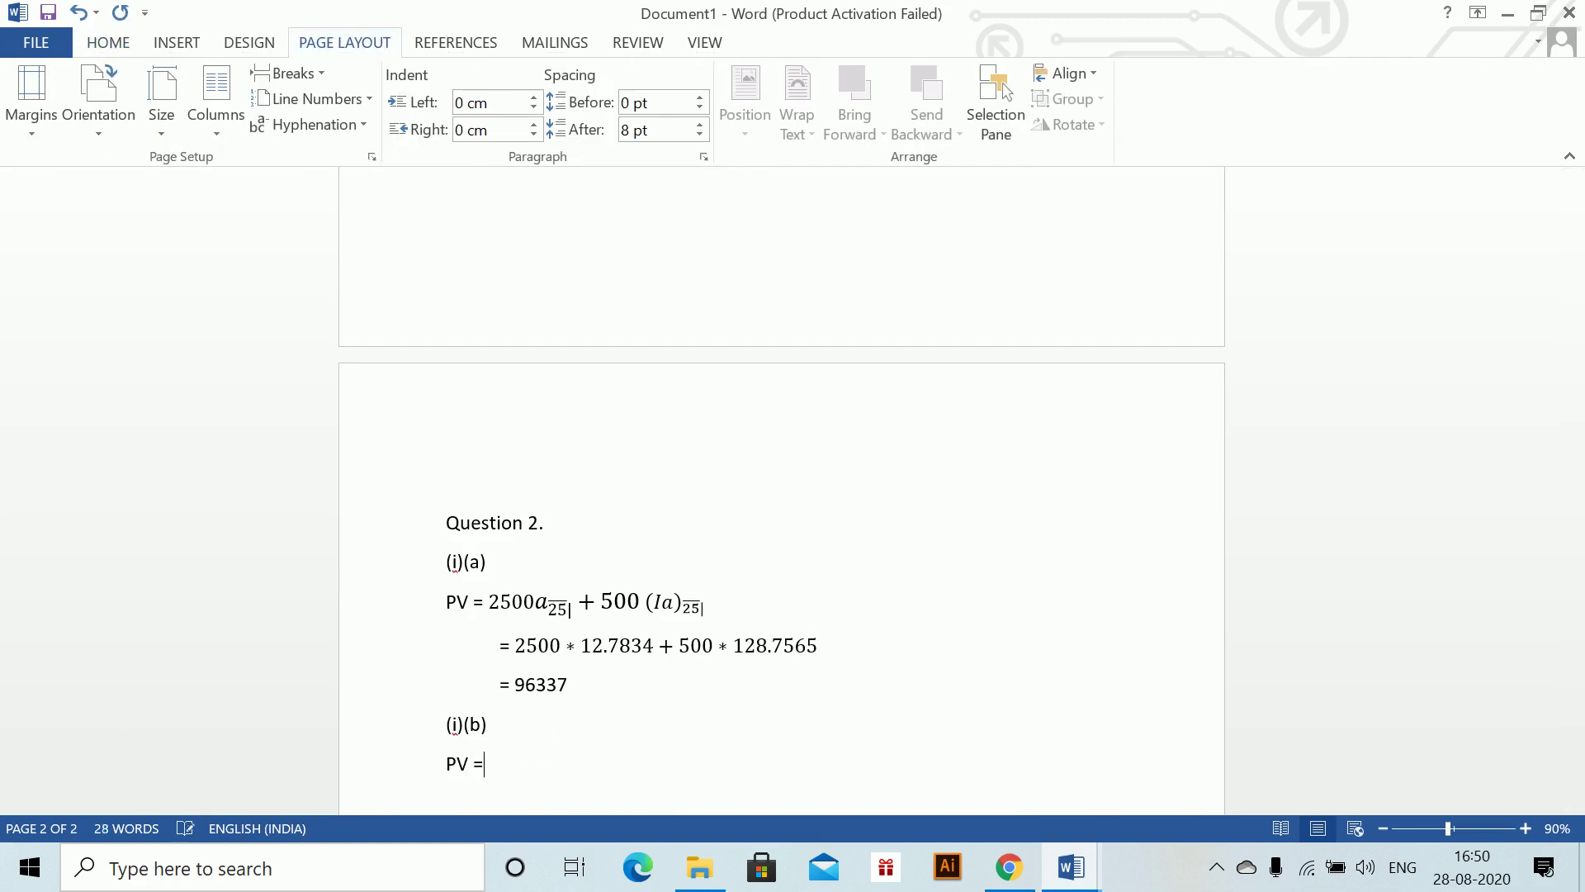
key("alt+equal")
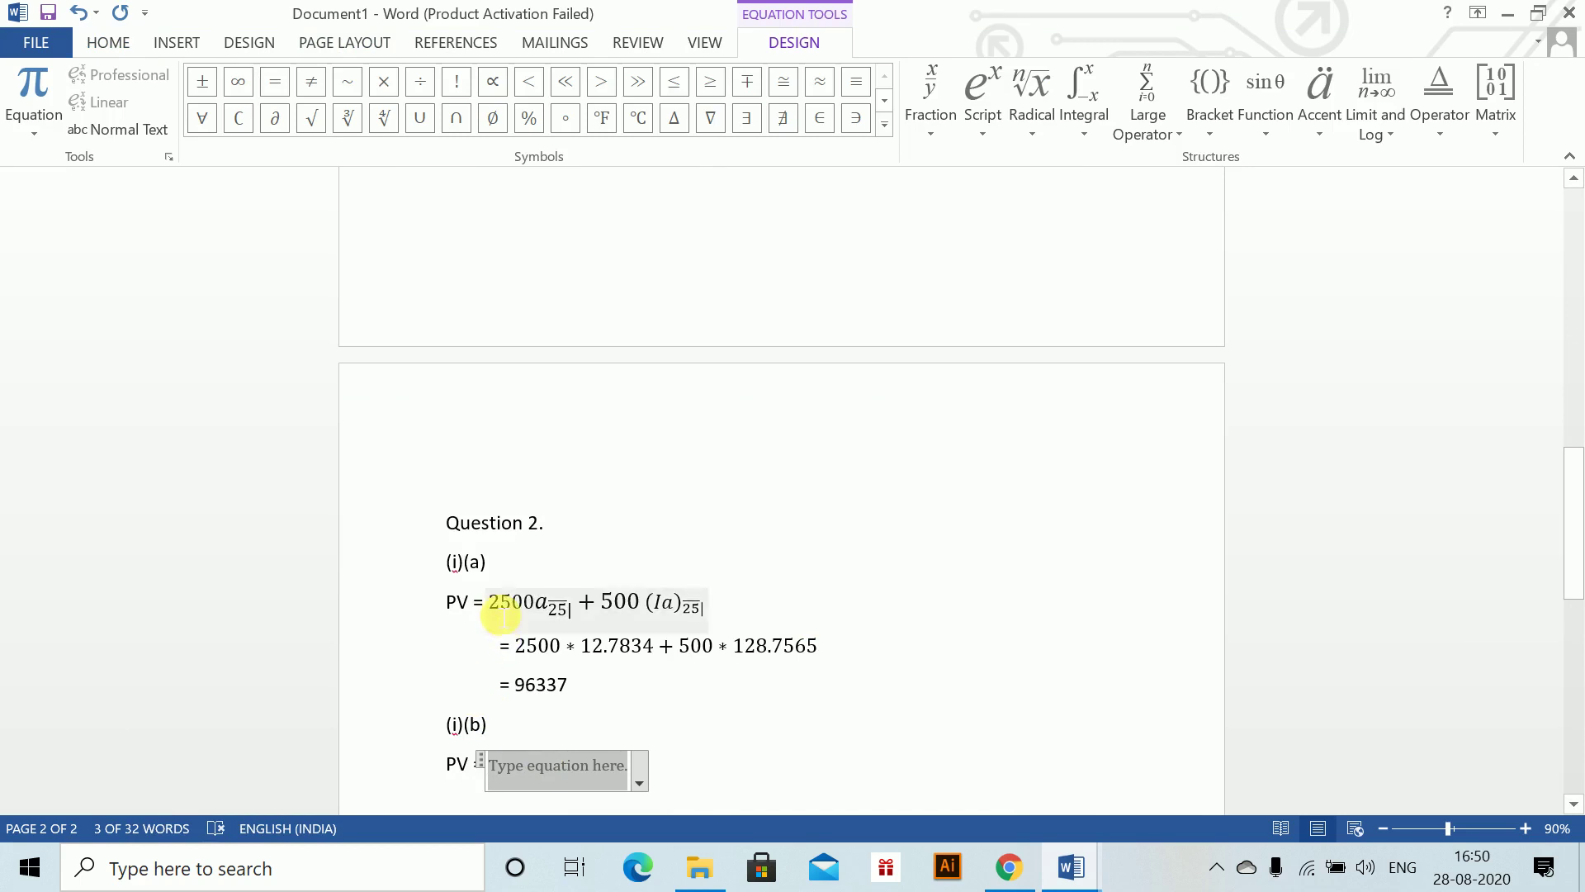
left_click_drag(496, 602, 721, 611)
key("ctrl+c")
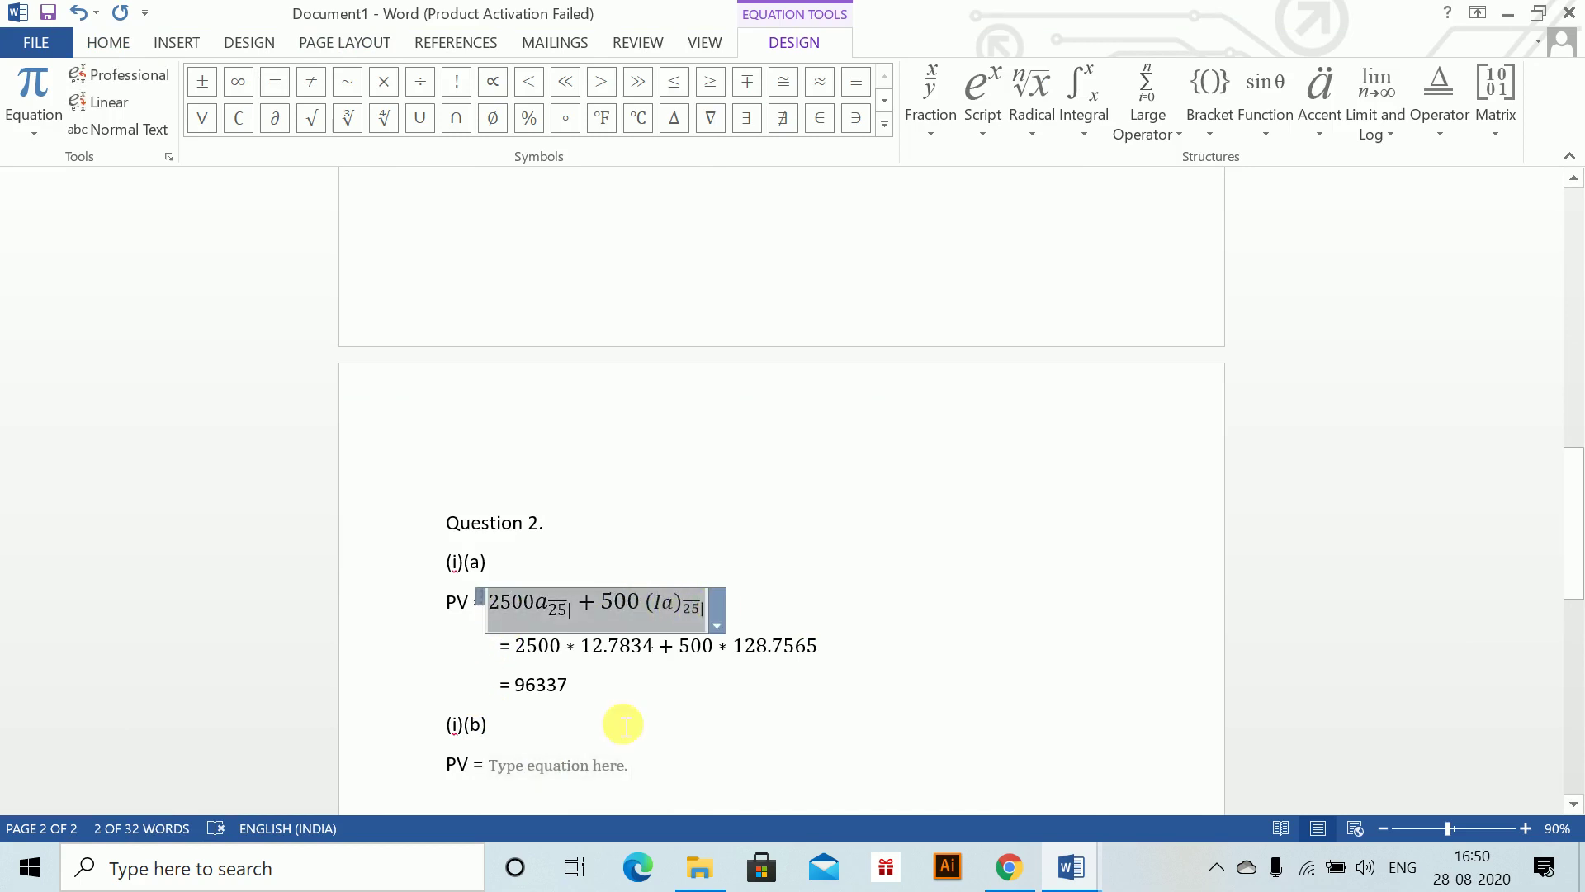
left_click(548, 764)
key("ctrl+v")
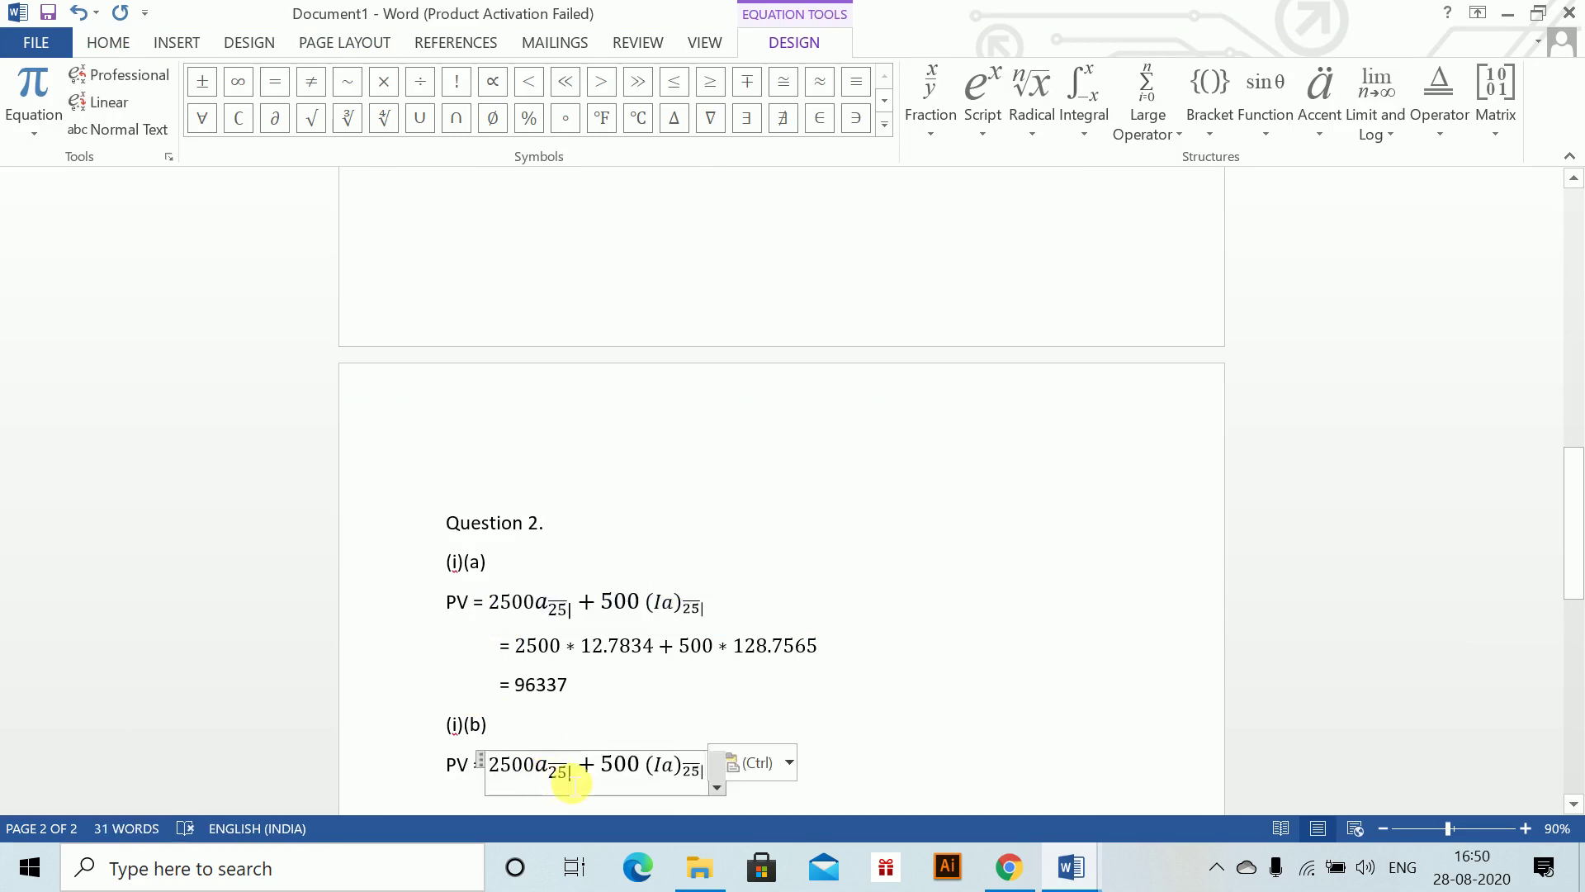
- Change the (Ia) term's subscript to 11, keeping 2500a₂₅
double_click(552, 769)
key("BackSpace")
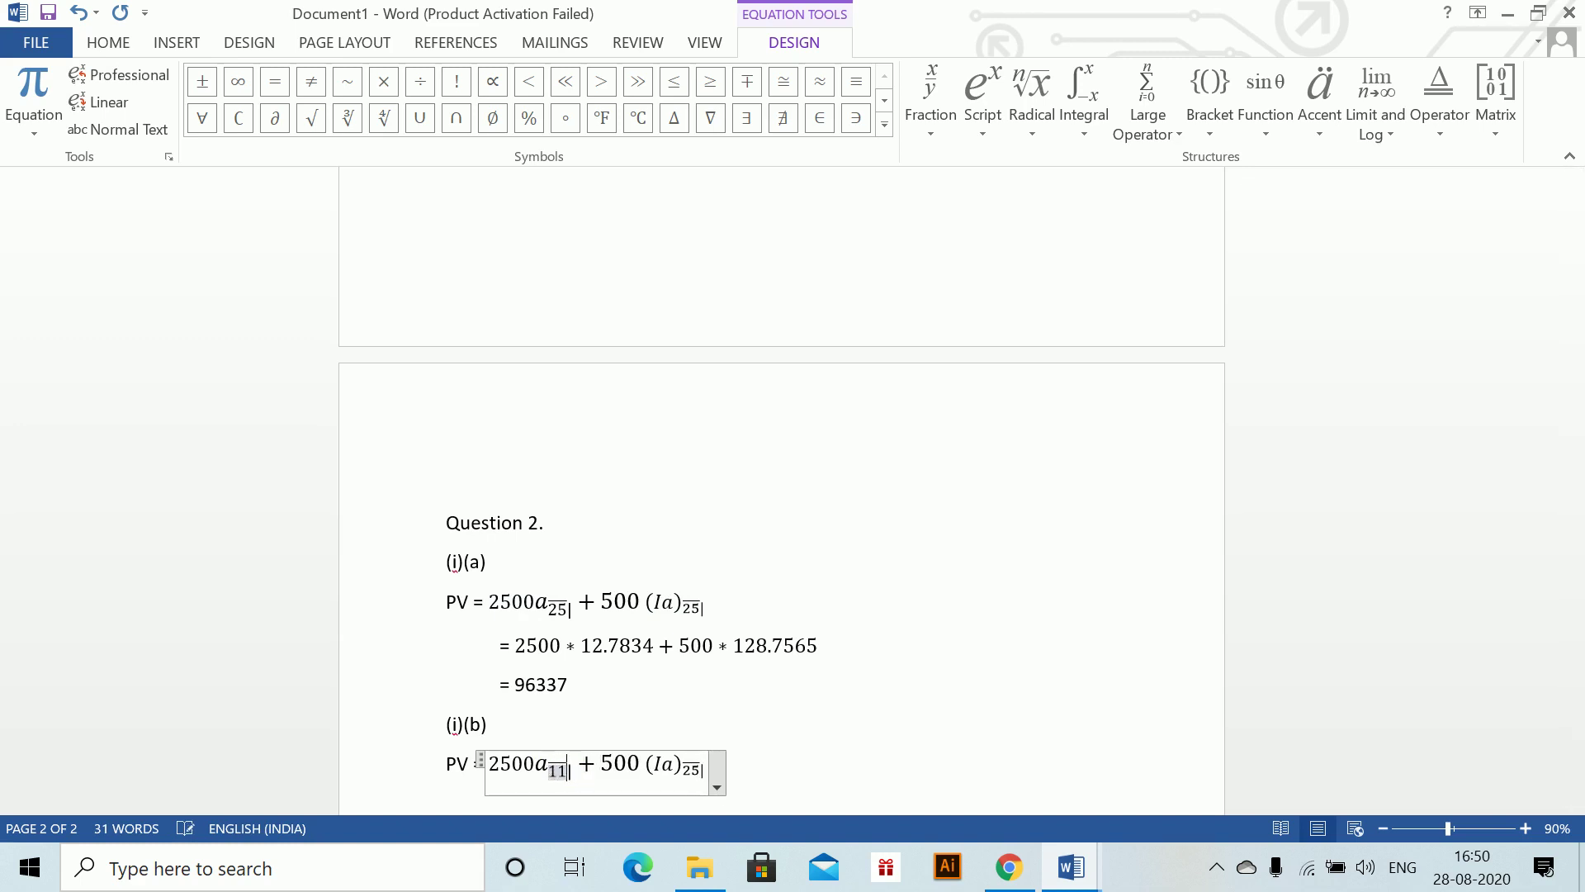
type("11")
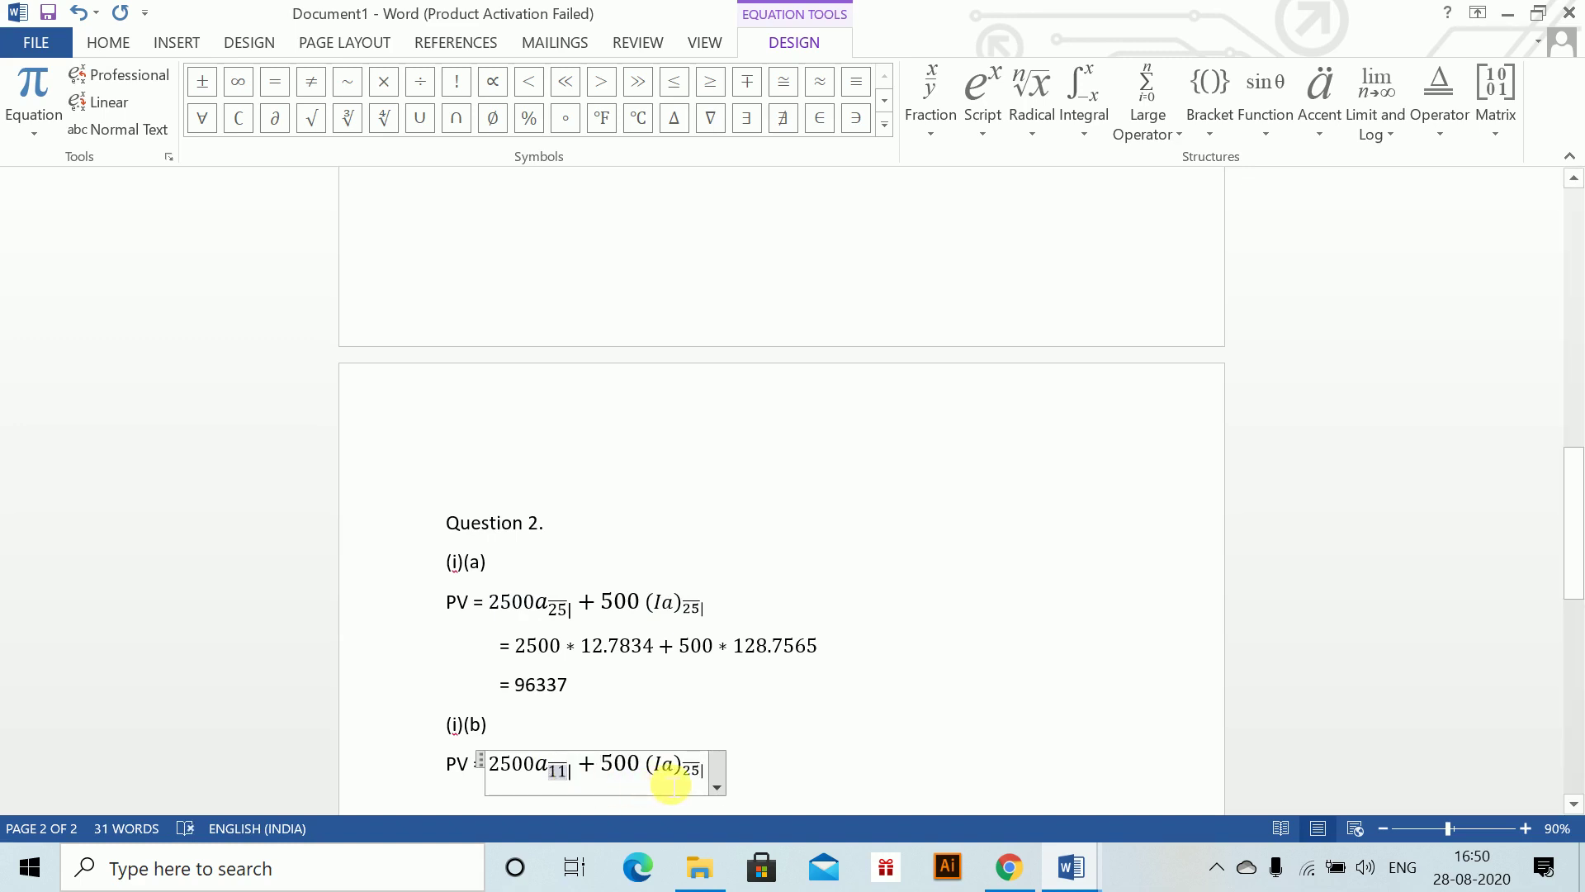
key("BackSpace")
key("BackSpace")
type("25")
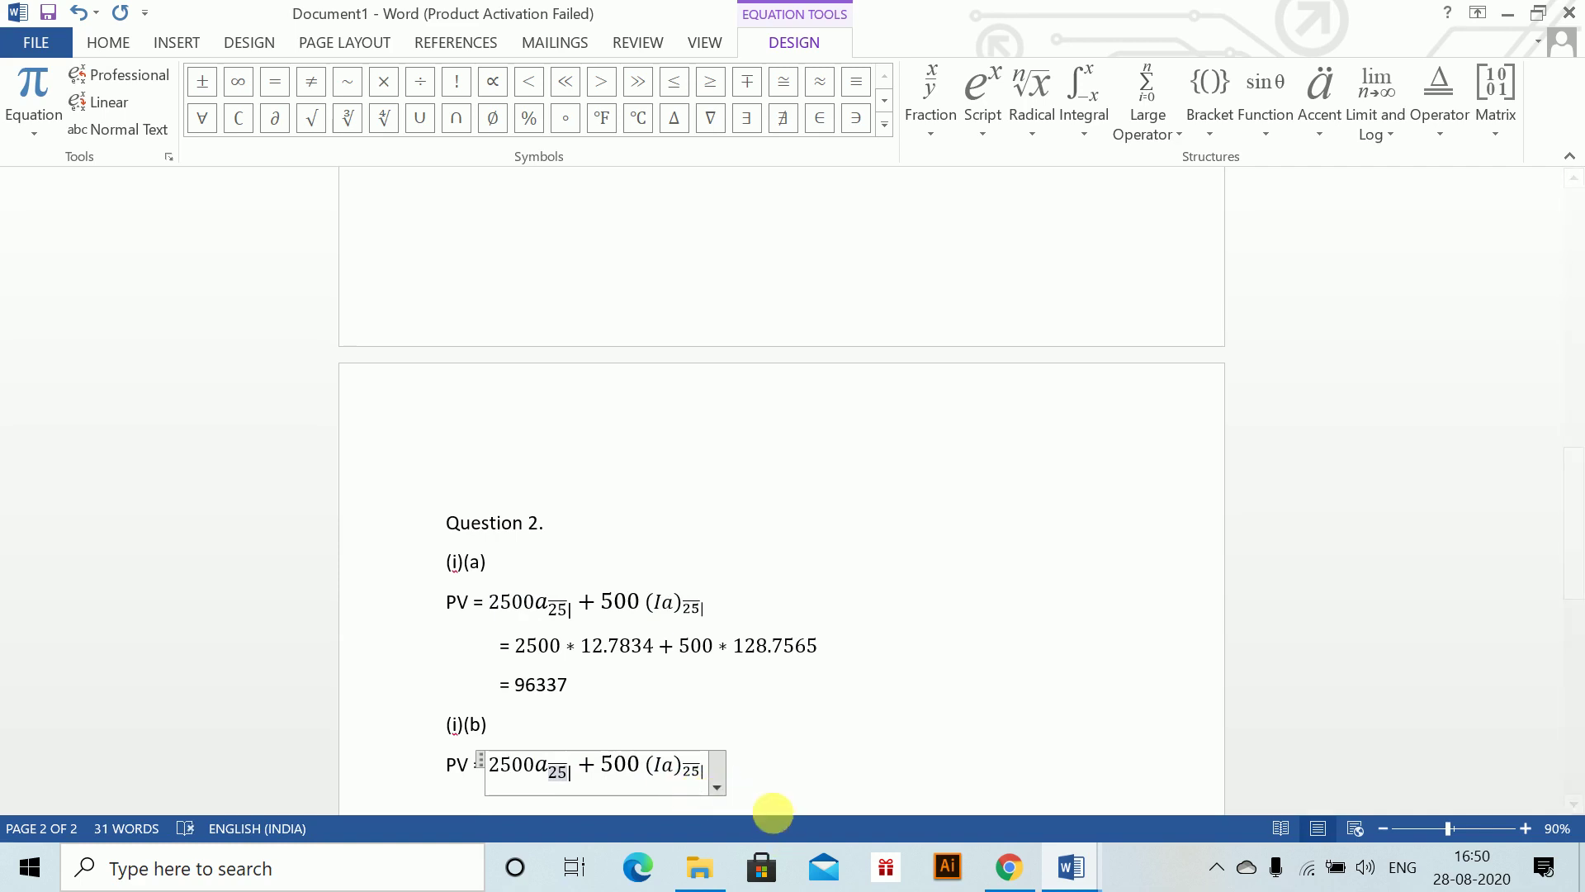
left_click(696, 771)
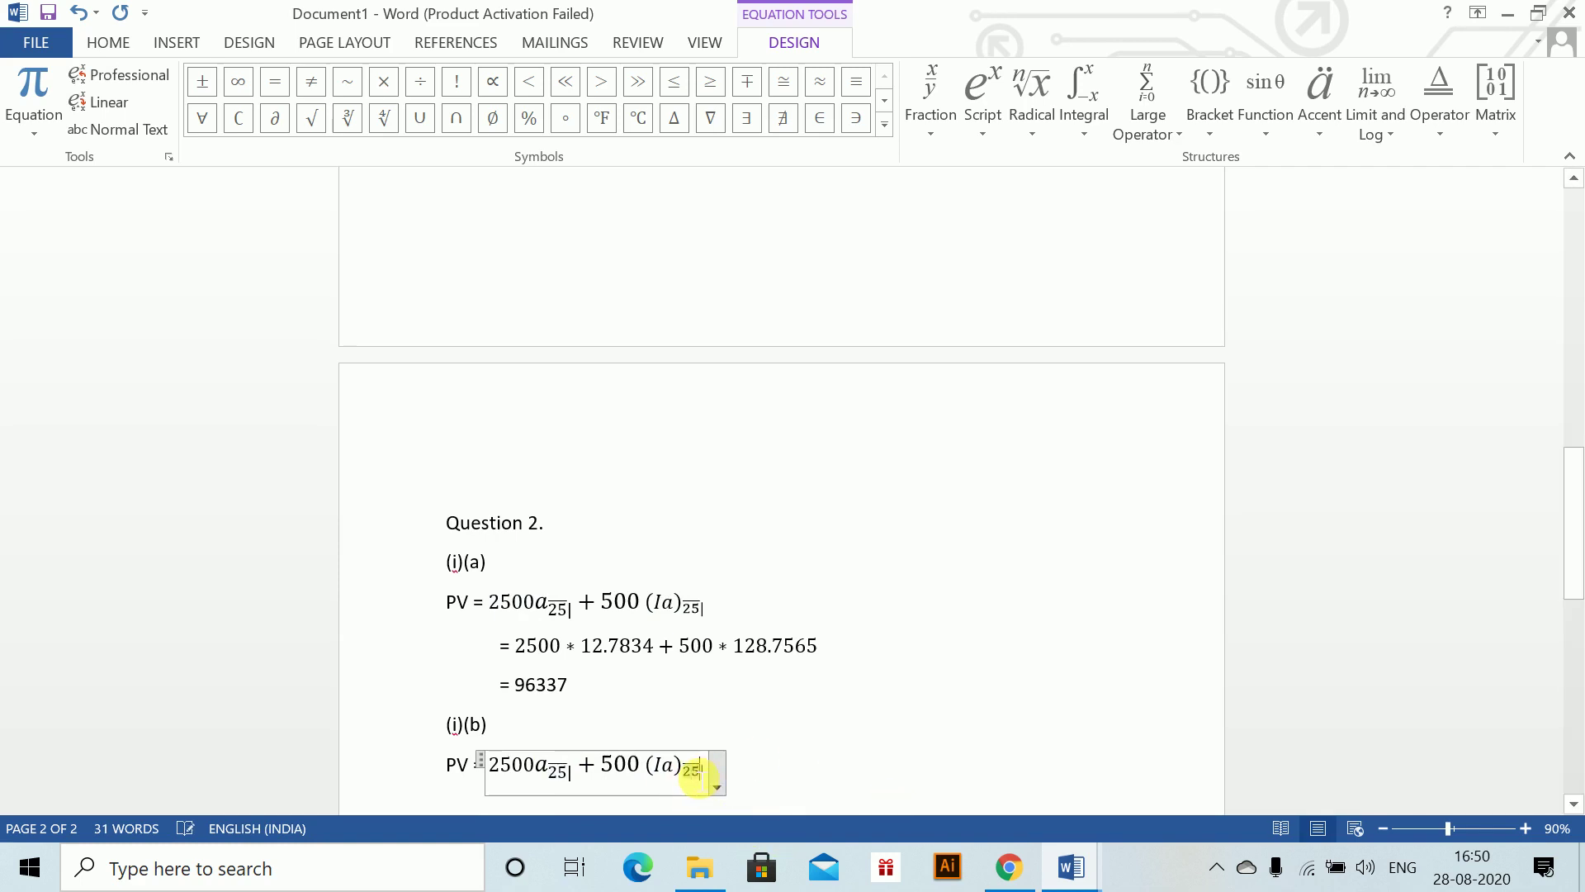
key("BackSpace")
key("BackSpace")
type("11")
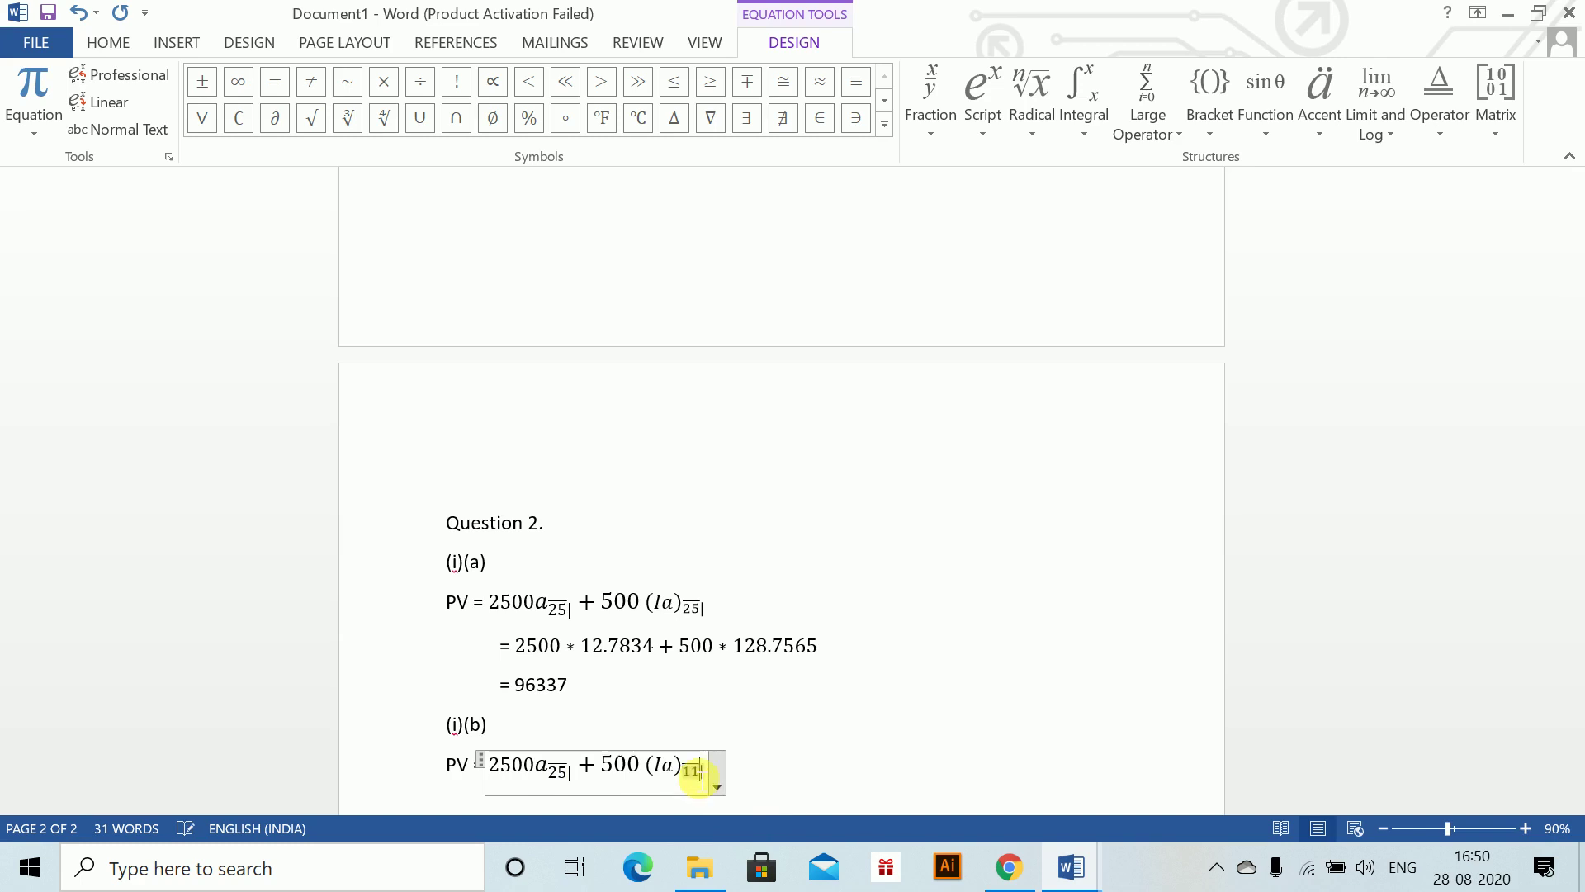
key("Right")
- Append + 5500v¹¹a₁₄ and start the line '= 2500 * 12.7834 + 500 * 42.7571'
type("+")
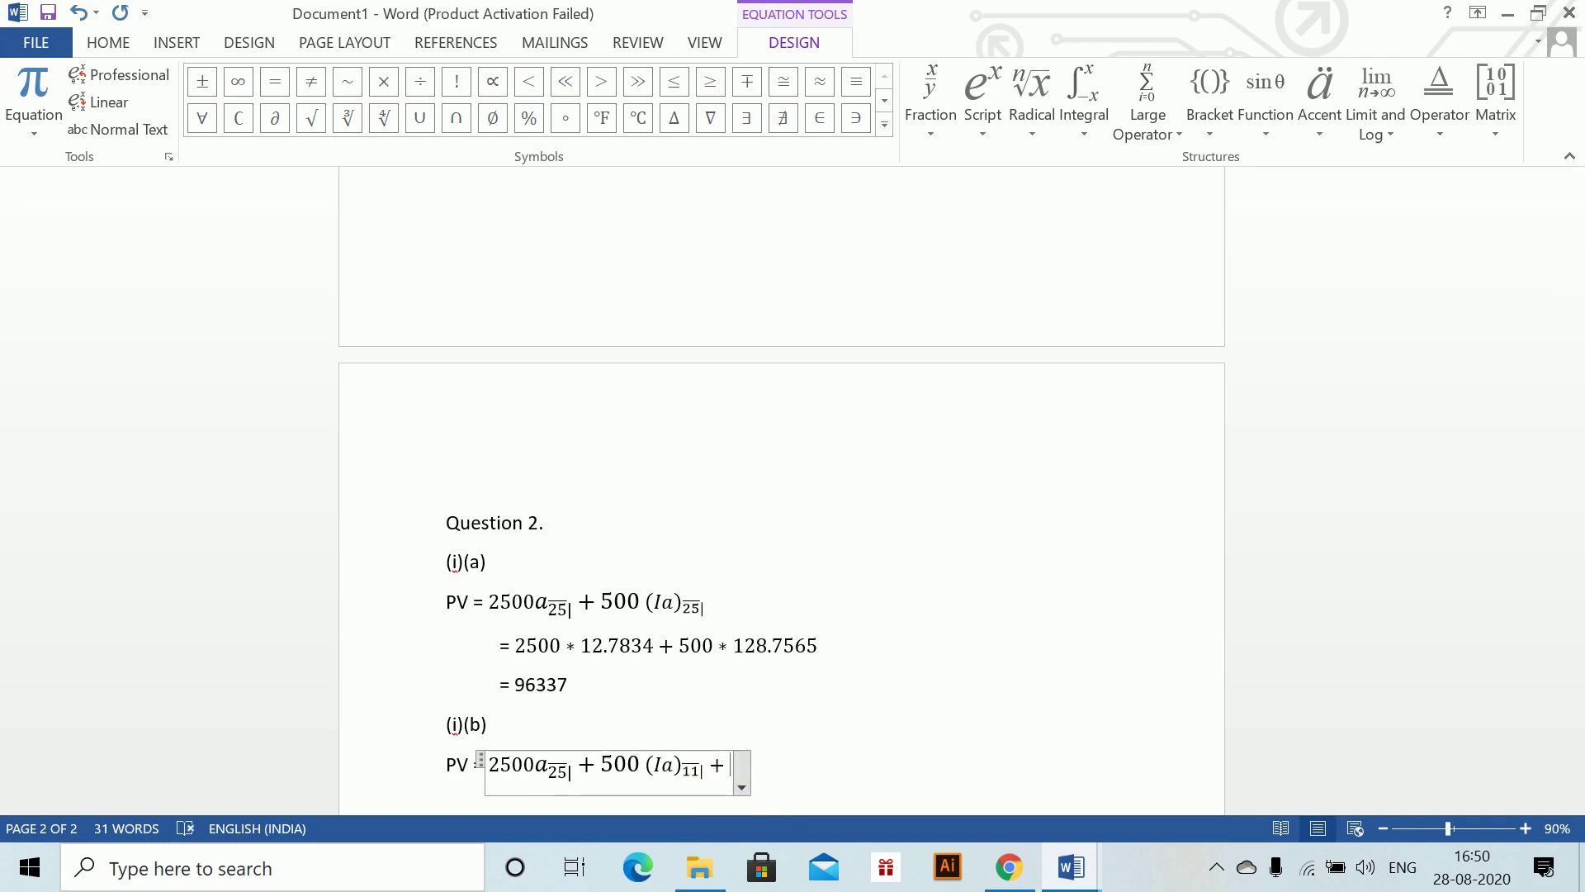
type("5500v^")
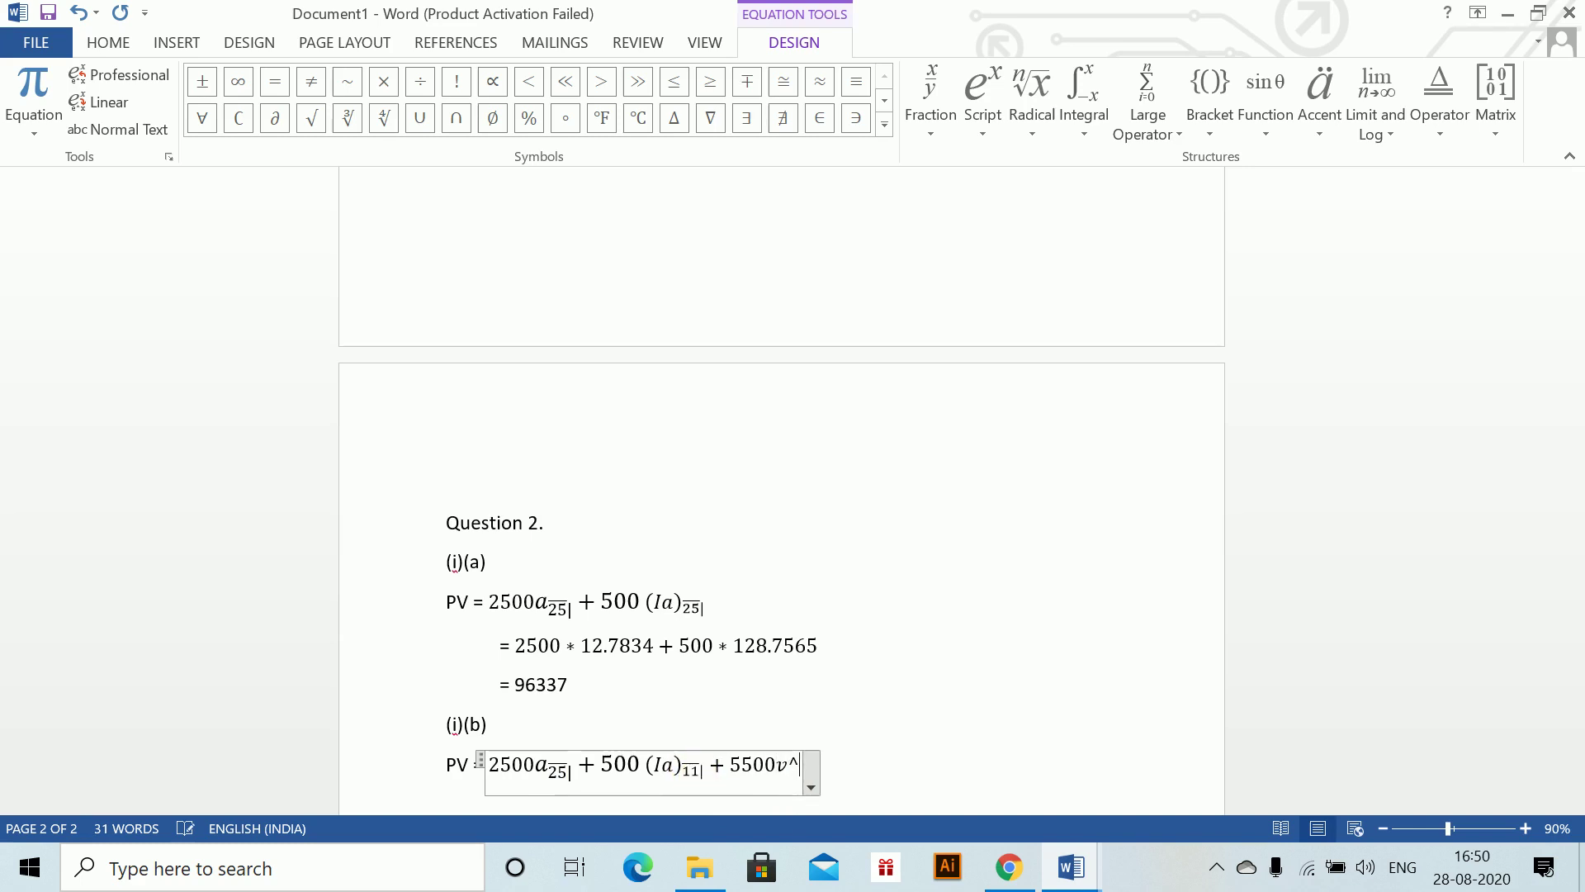
type("11")
type("e")
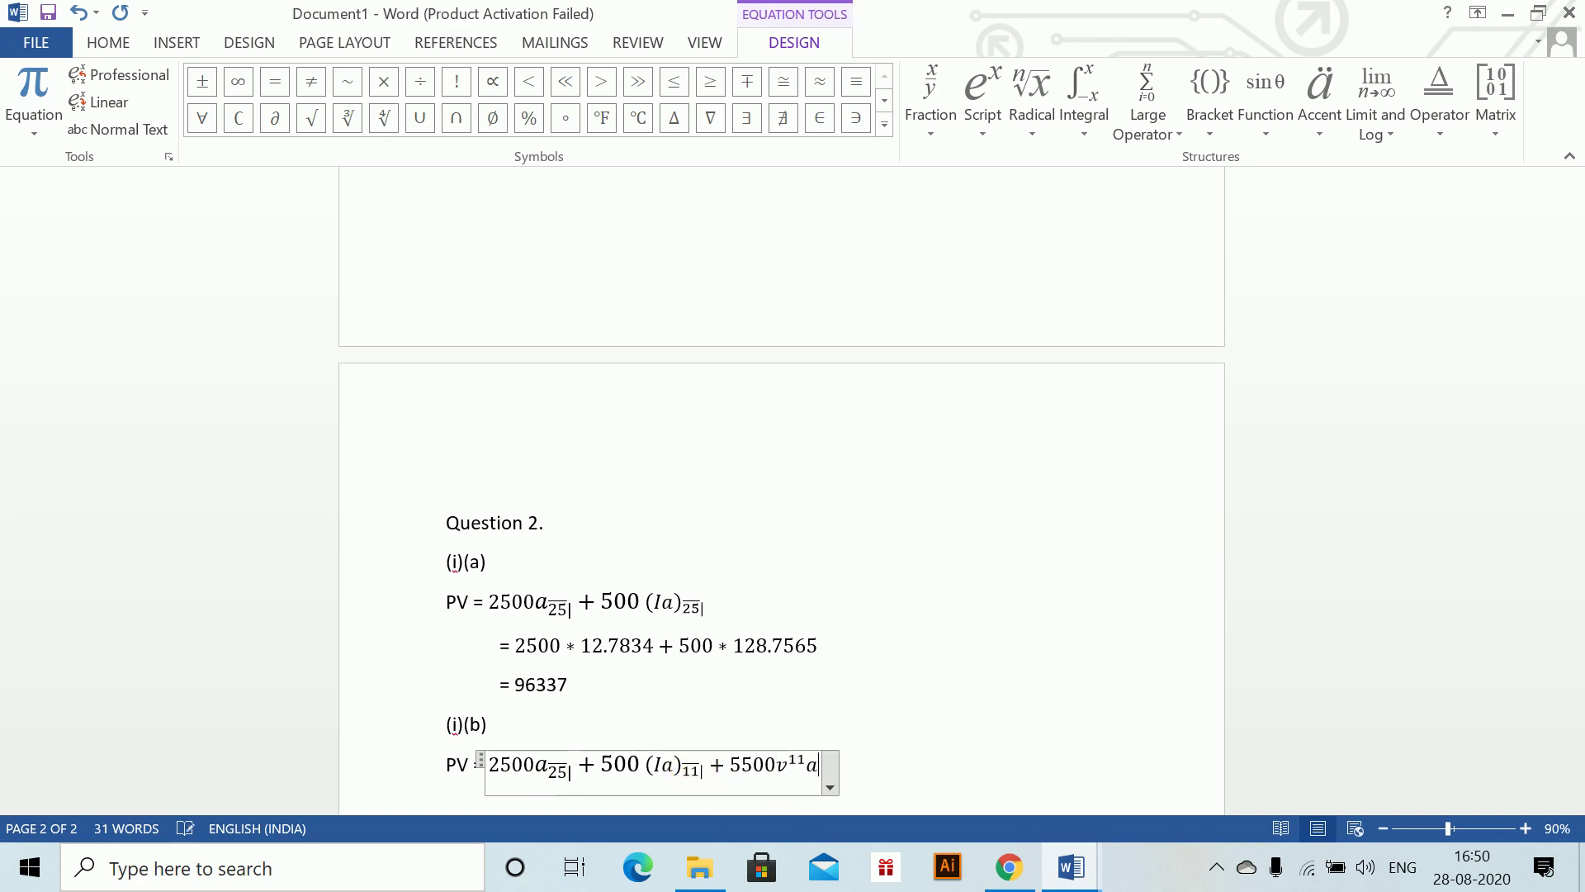
key("BackSpace")
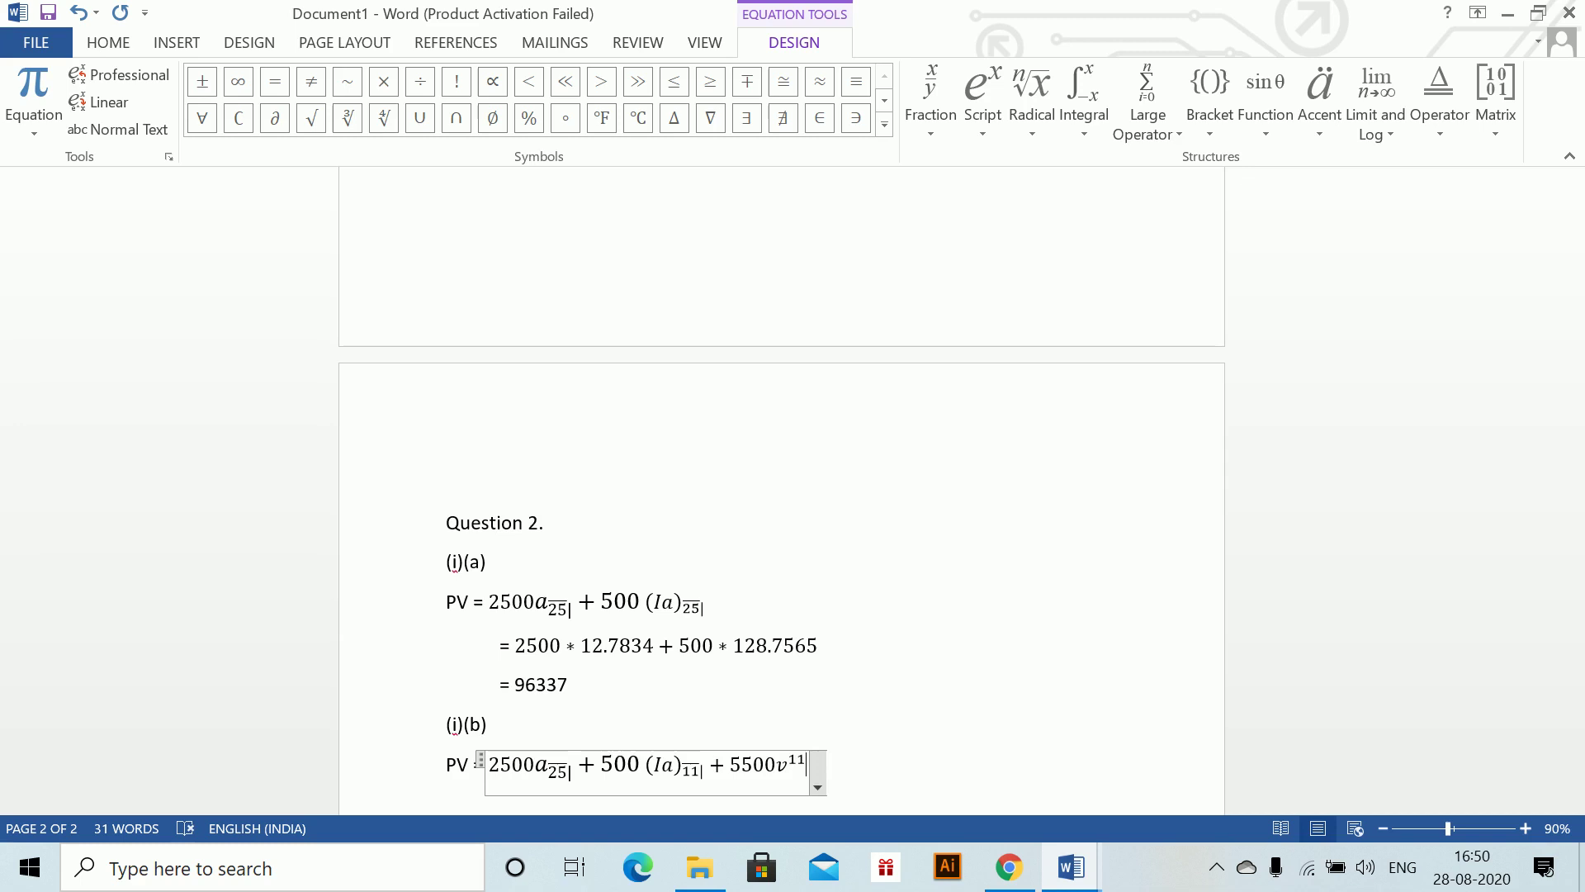
type("an")
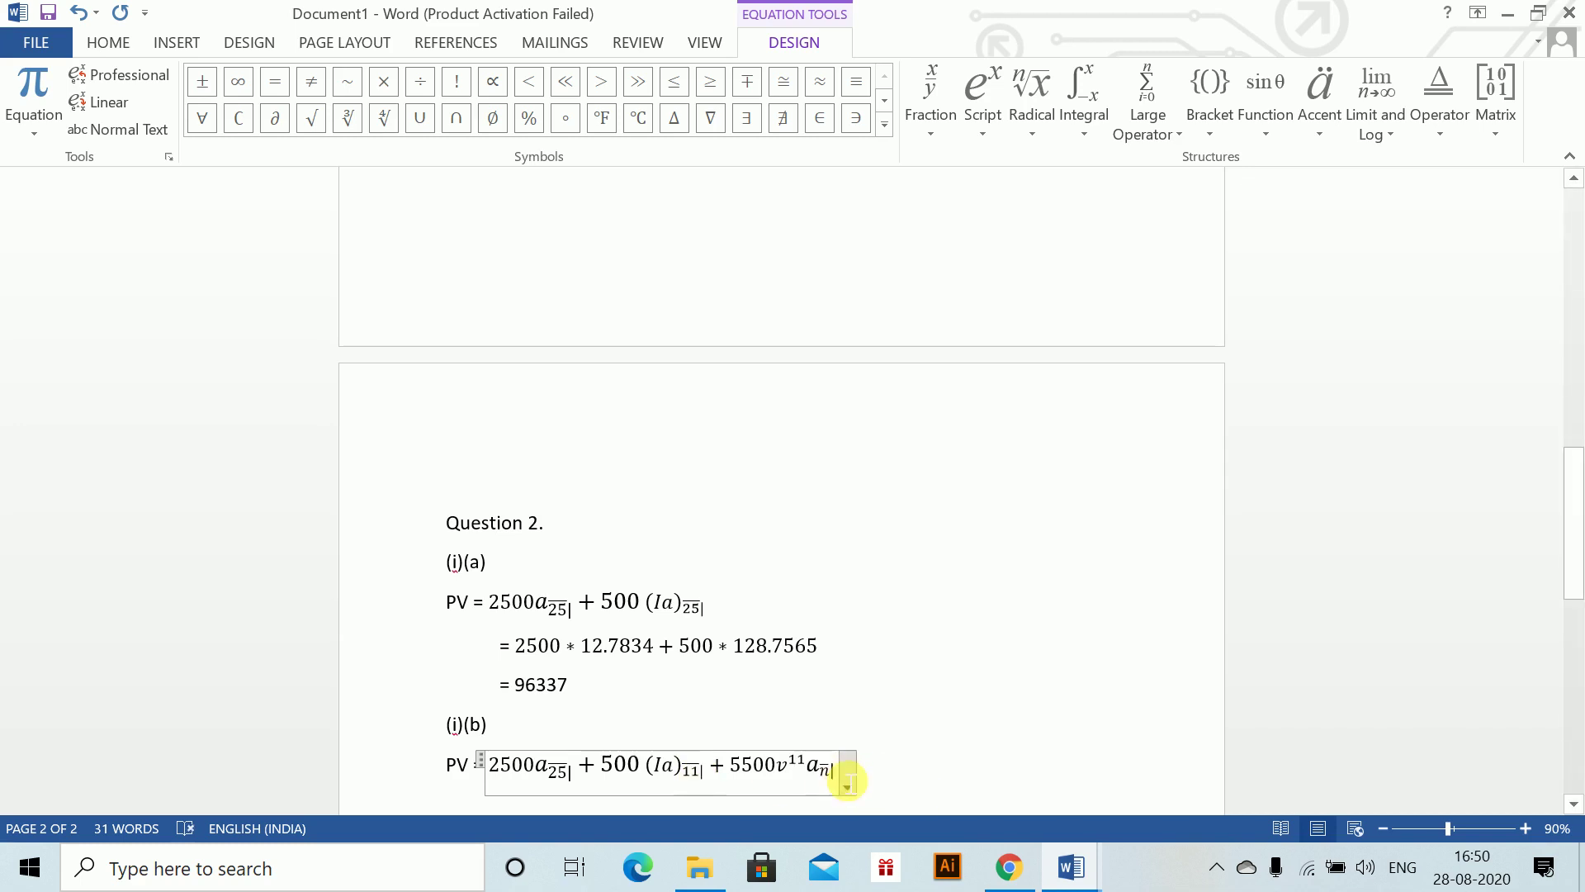
left_click(826, 773)
key("BackSpace")
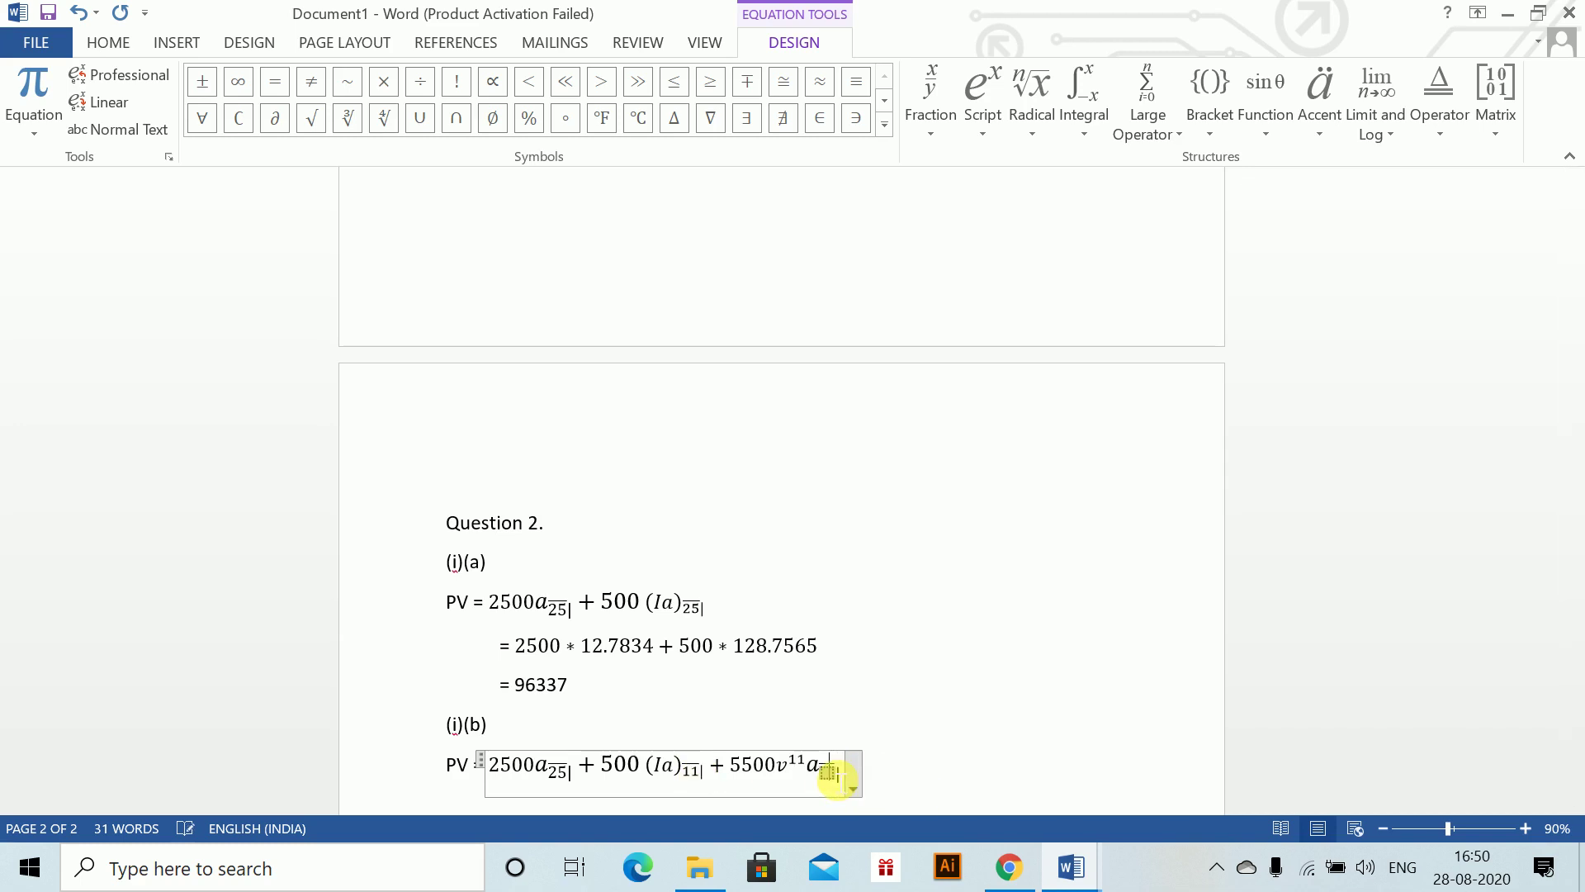
type("14|")
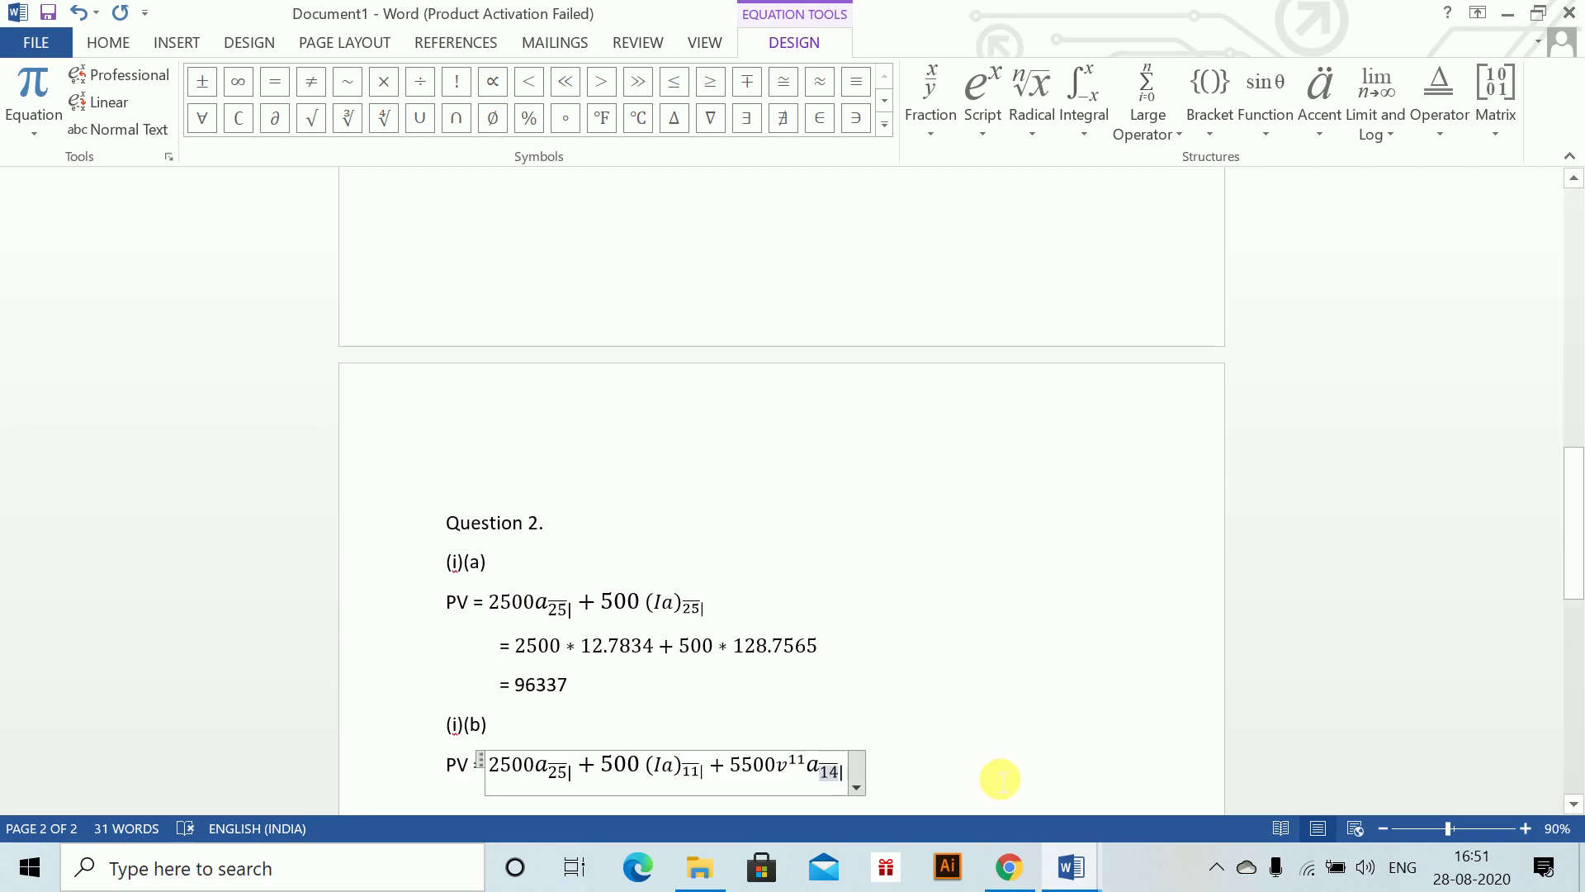
key("Right")
key("Right")
key("Return")
type("= ")
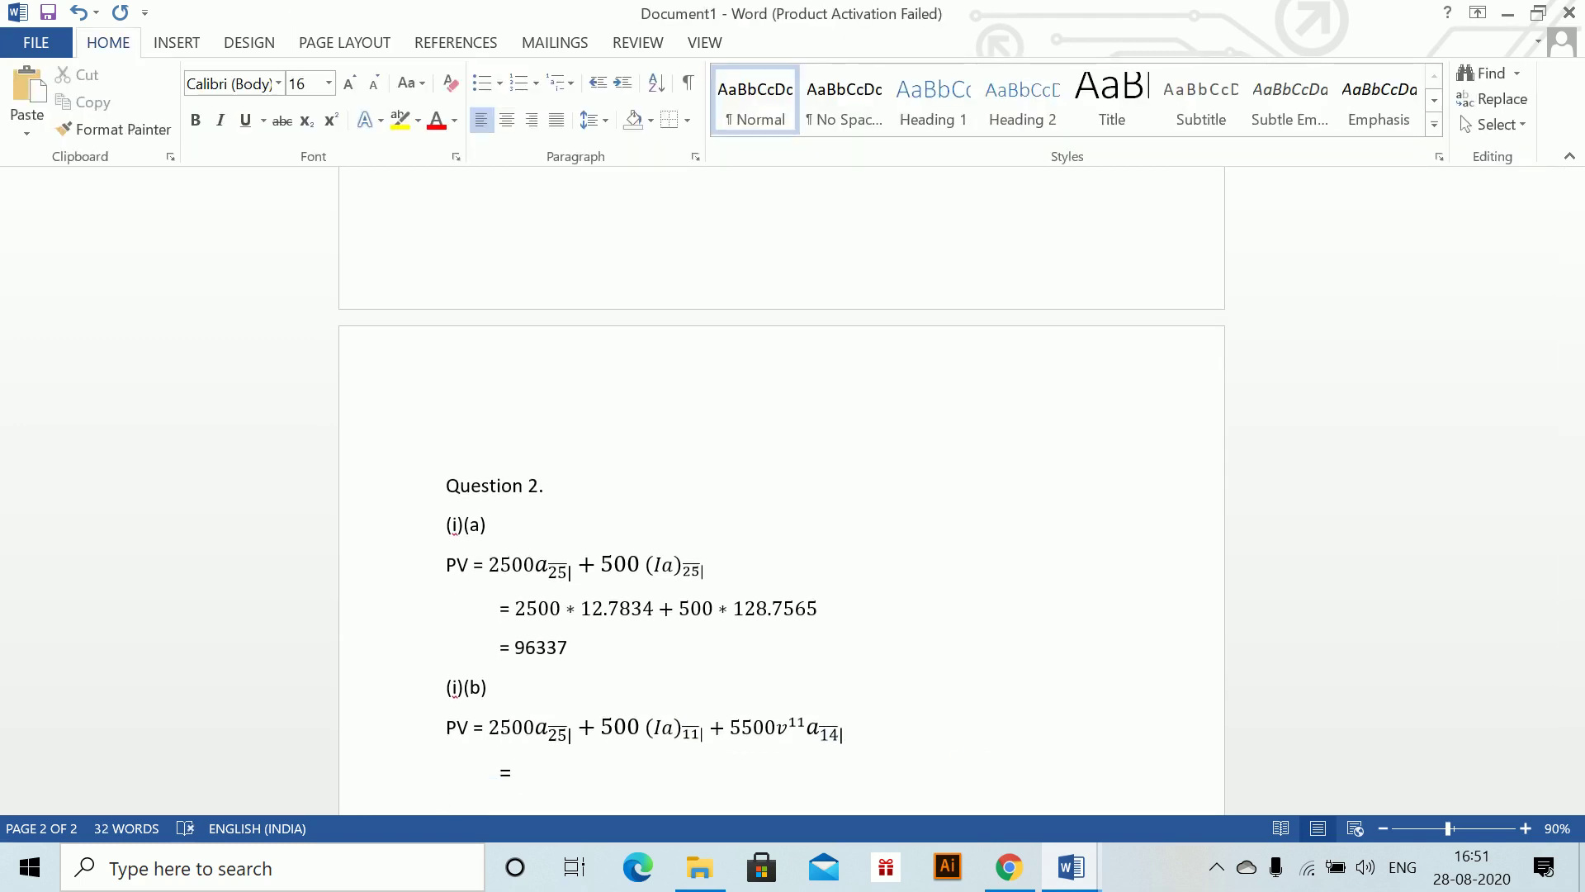
type("2500 * 12.7834")
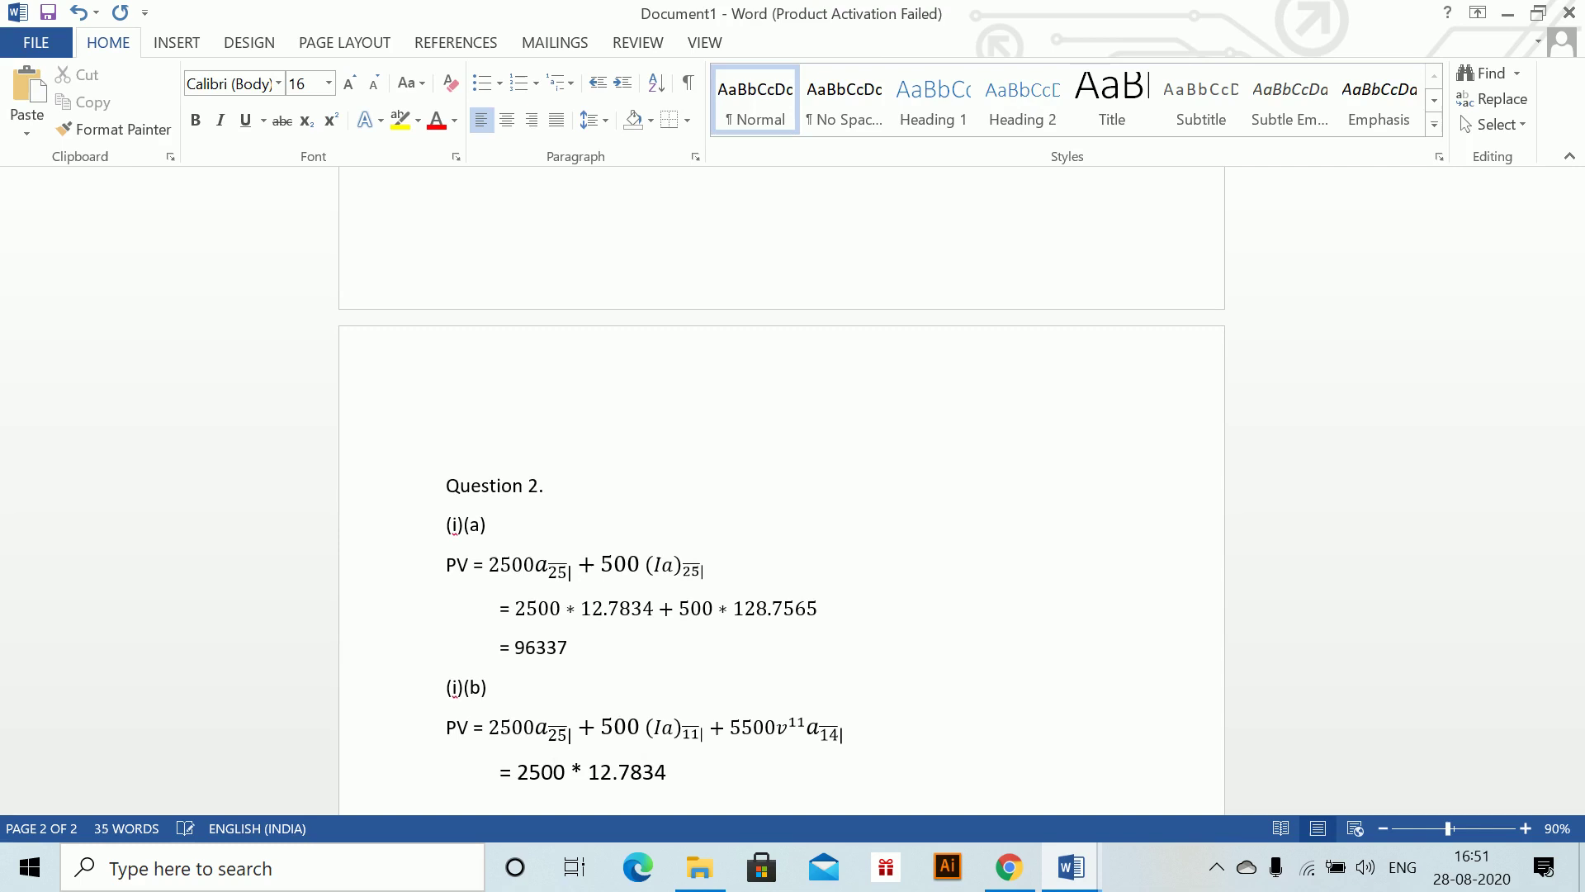
type(" + 500 ")
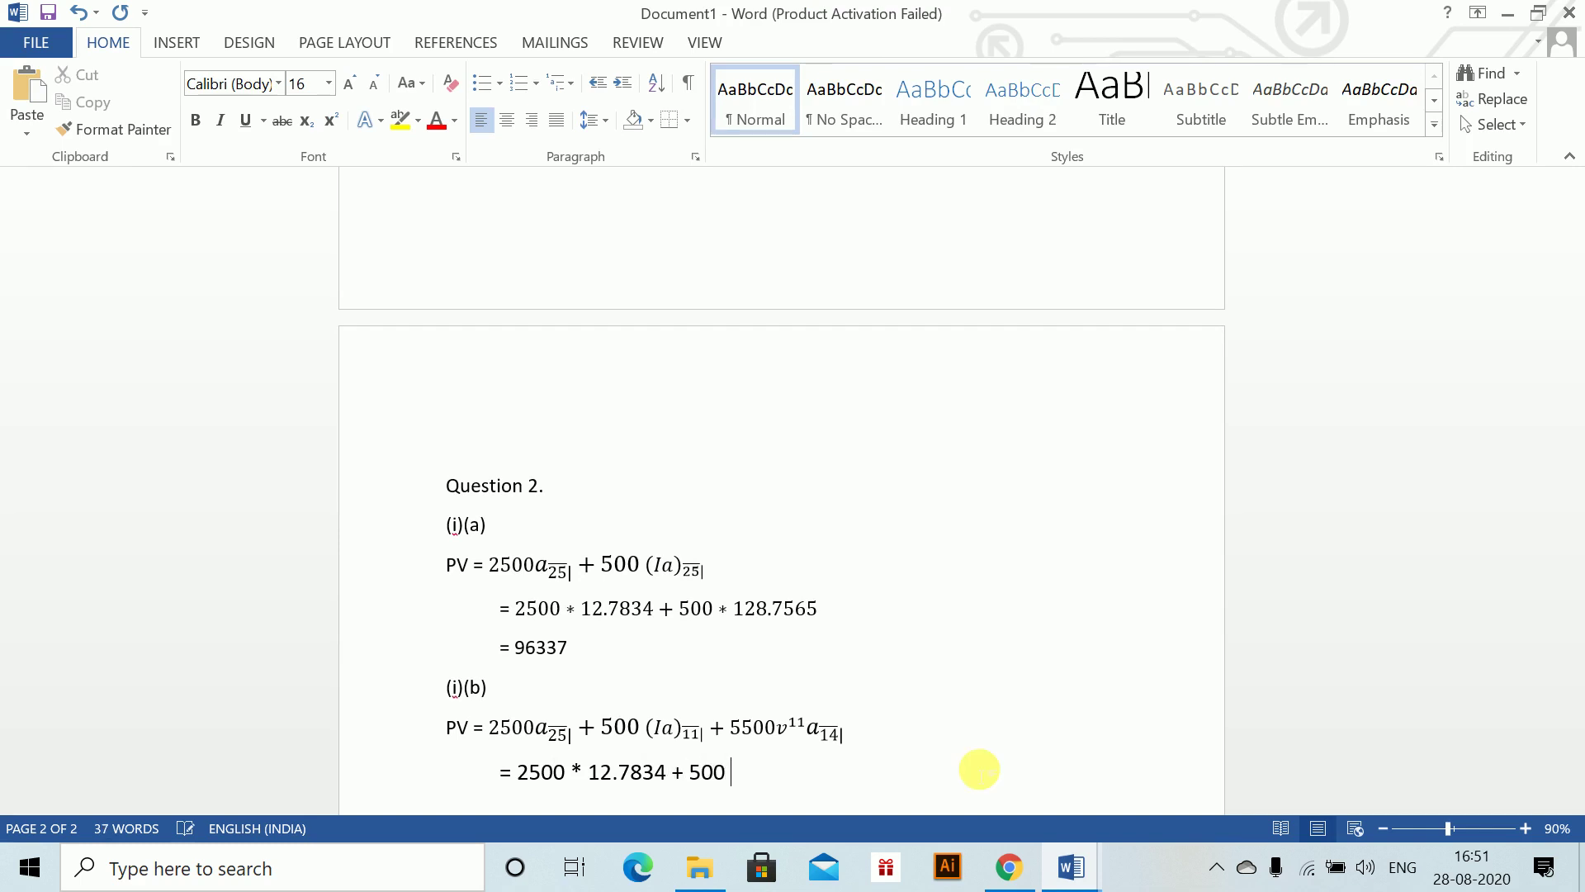
type("* ")
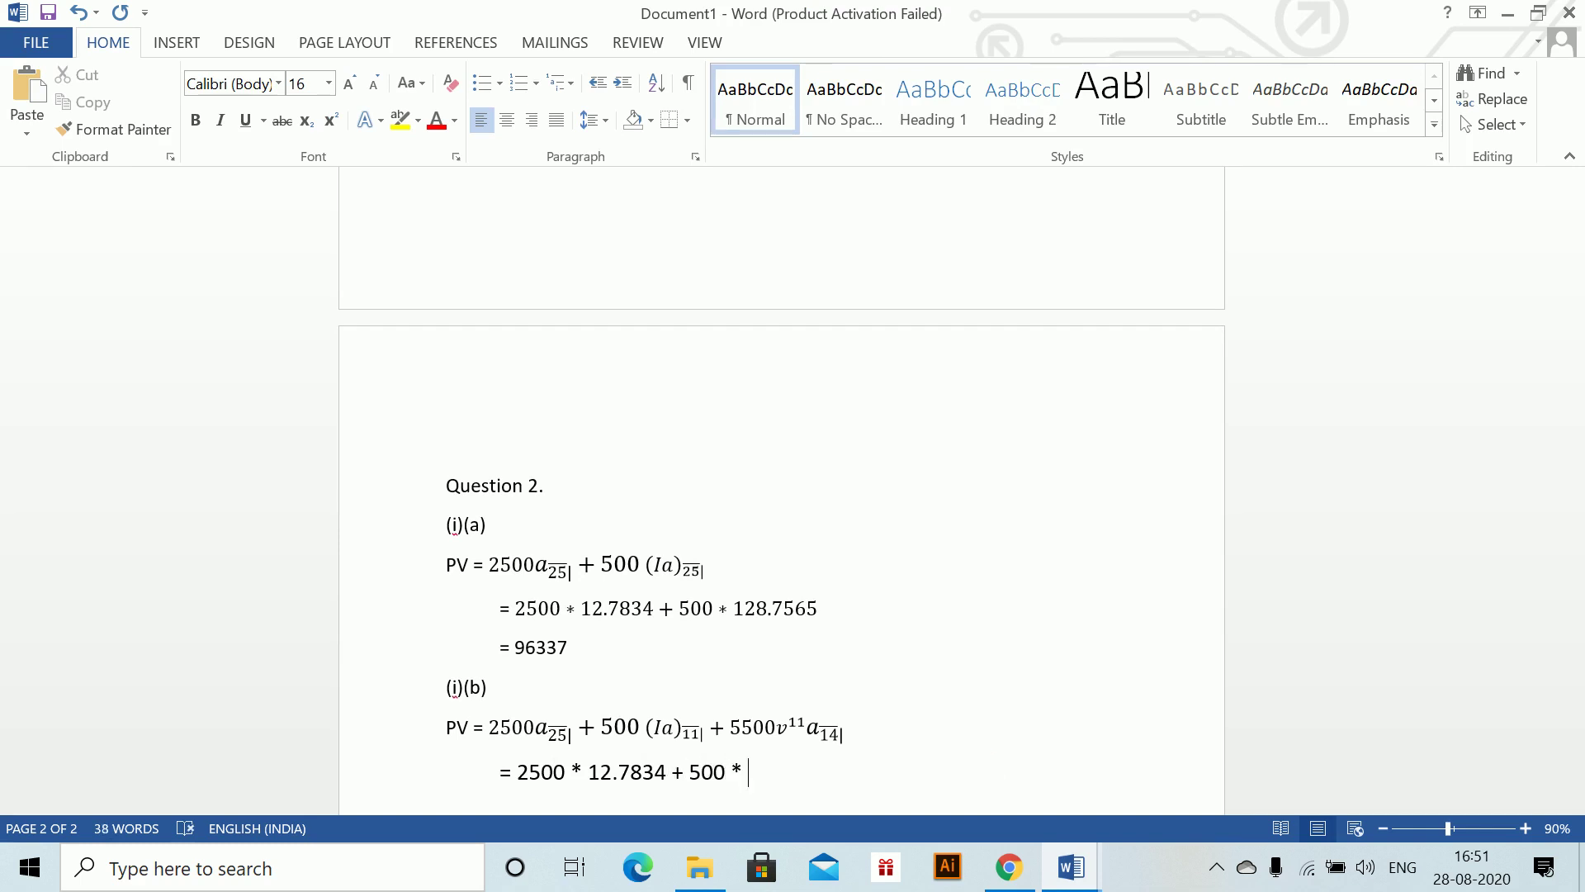
type("42.7571 + 550")
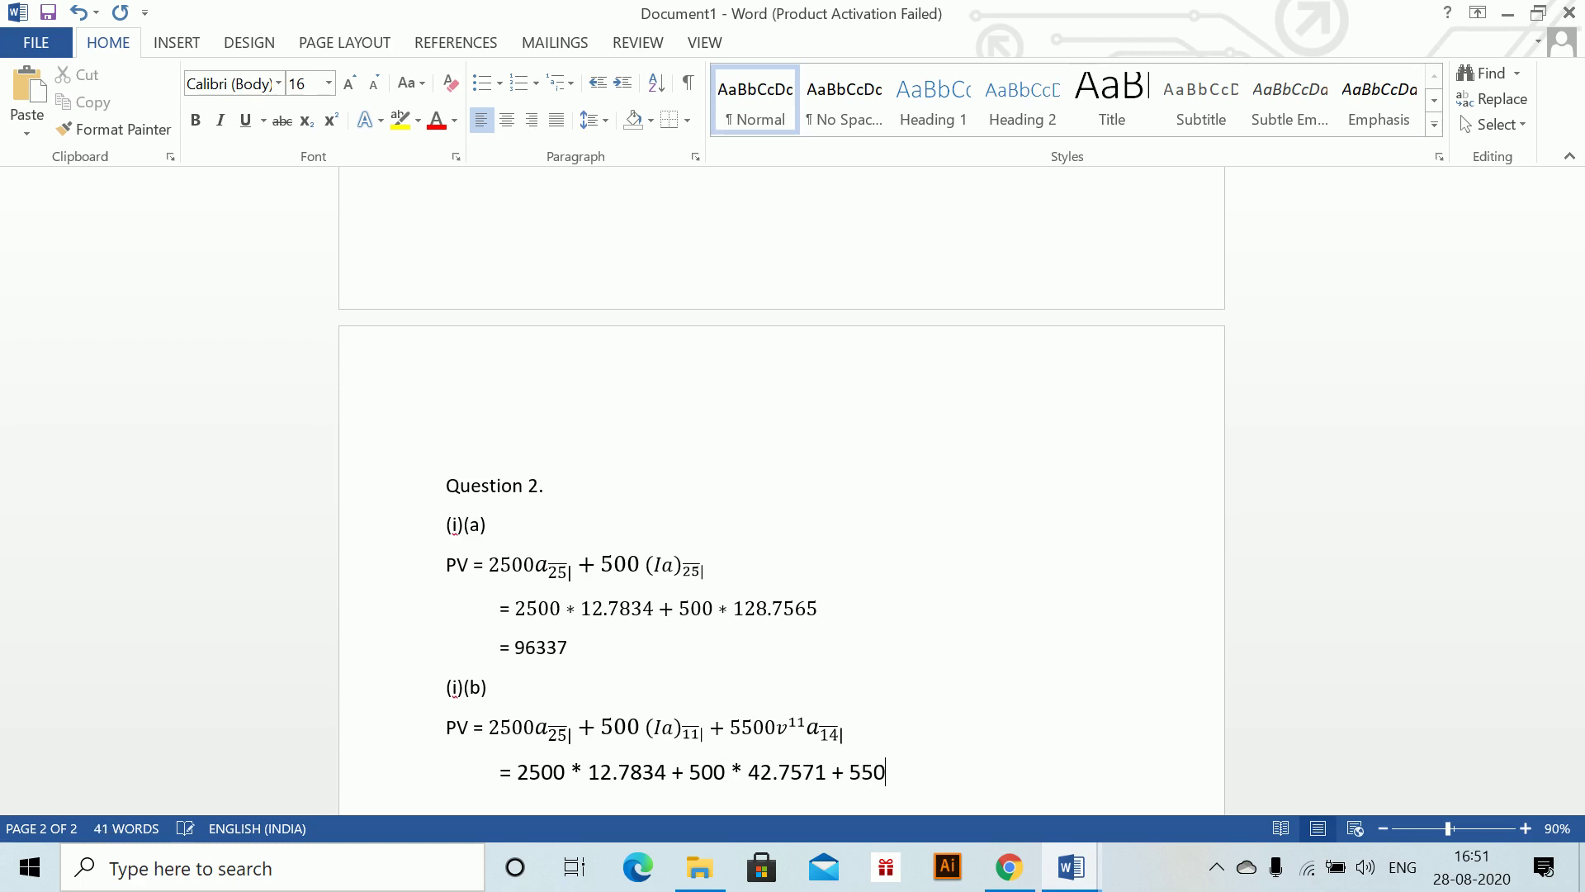
type("*")
- Finish the (i)(b) working with 5500*9,2950*1.06⁻¹¹ and the result = 80268, then view the question sheet
key("BackSpace")
key("BackSpace")
key("BackSpace")
type("00 * 9,2950 *")
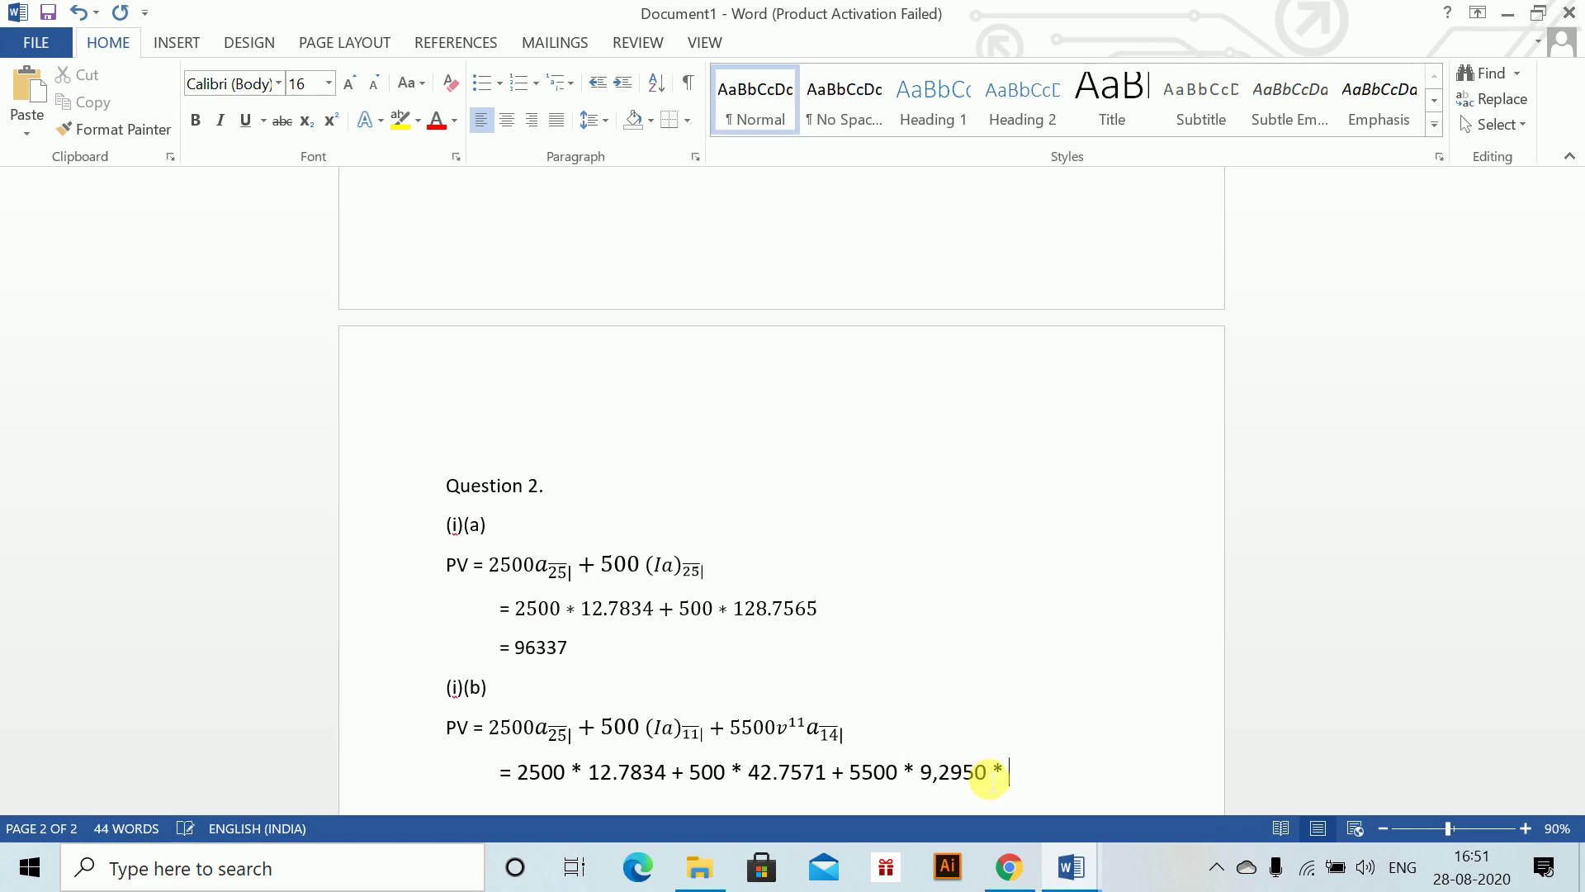
key("alt+equal")
type("1.0")
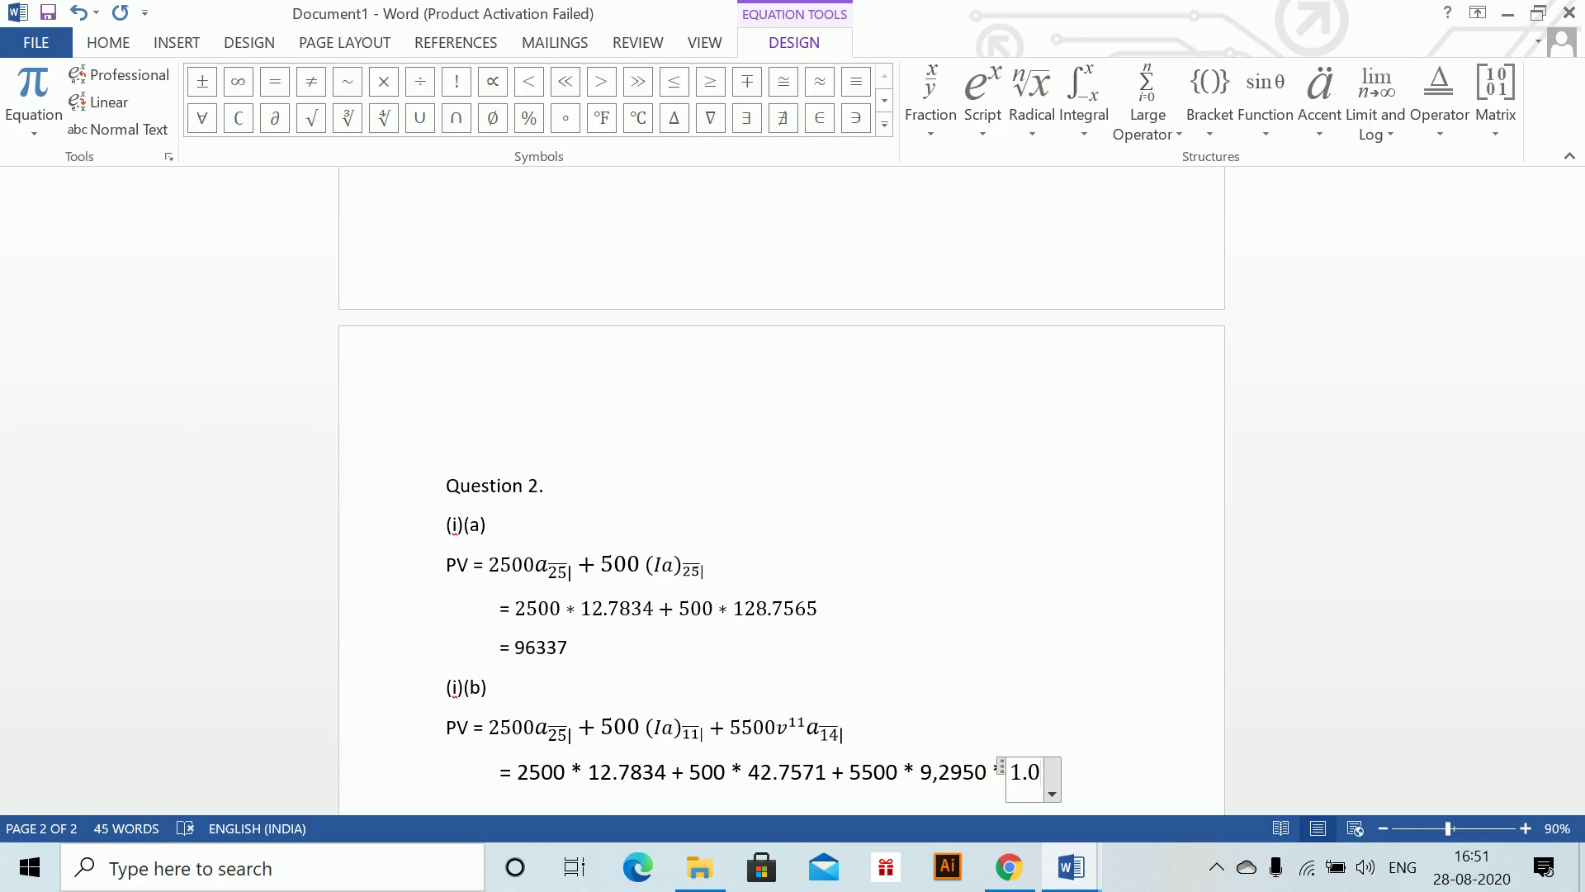
type("6^")
type("(-11)")
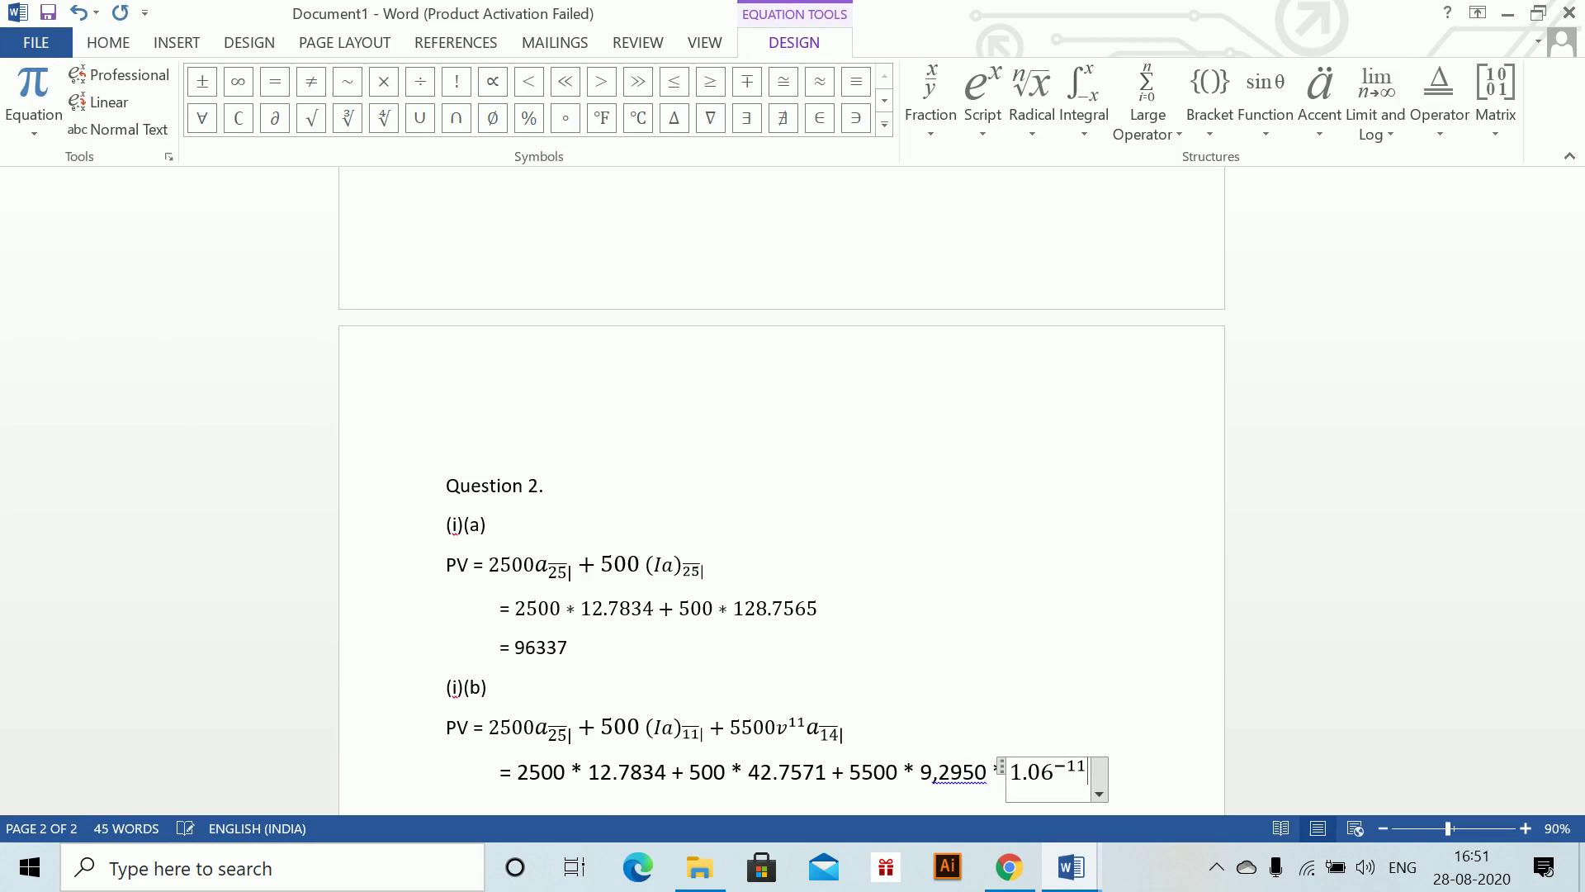
left_click(1139, 800)
key("Return")
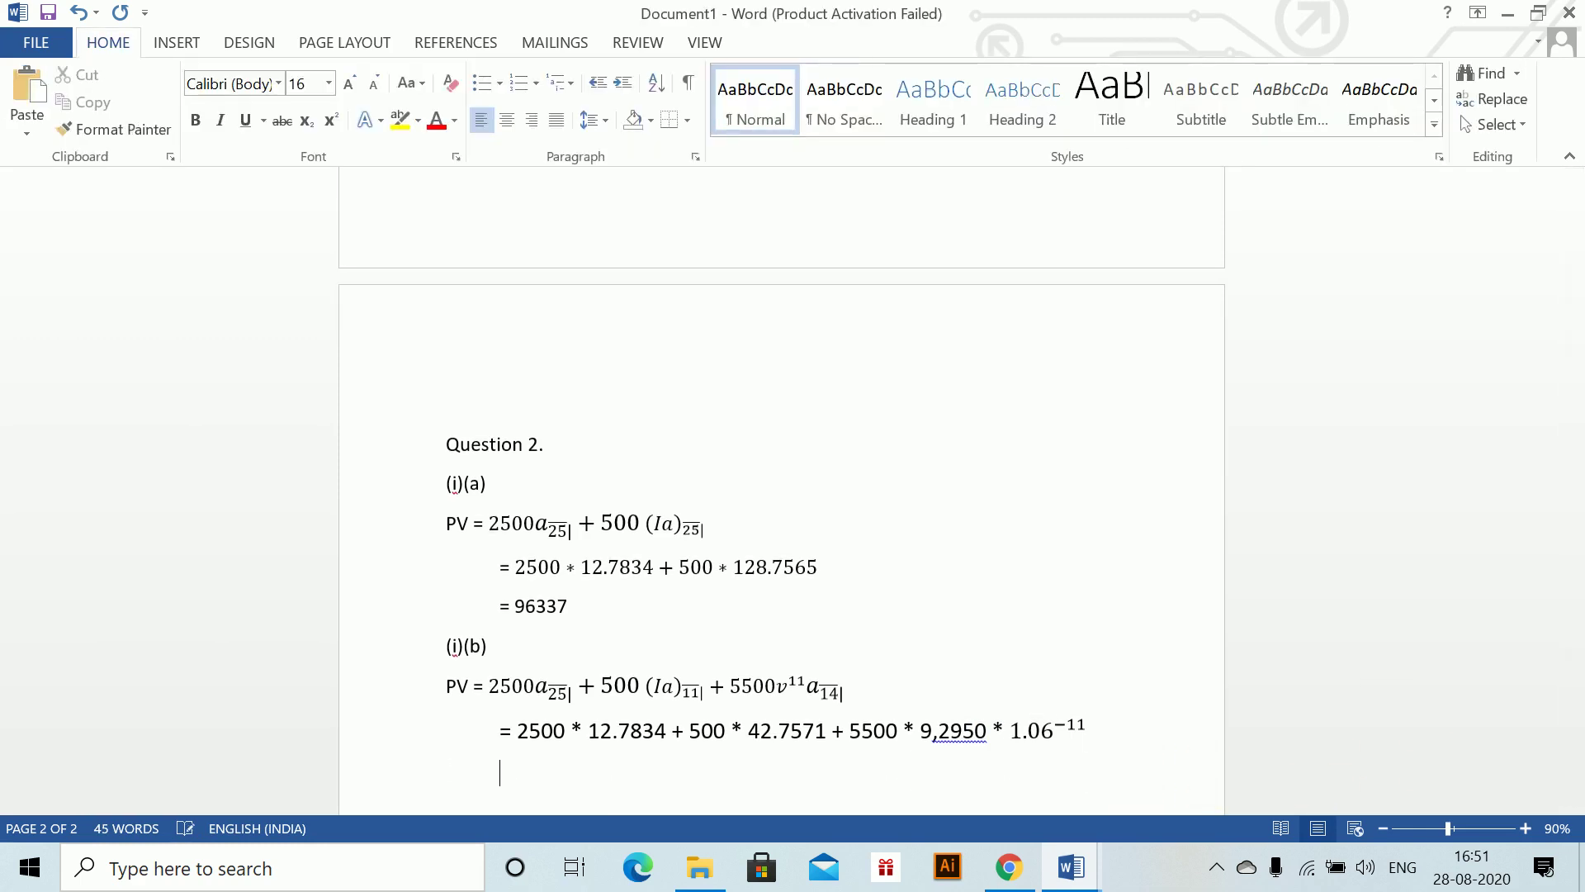
type("= 80268")
key("Return")
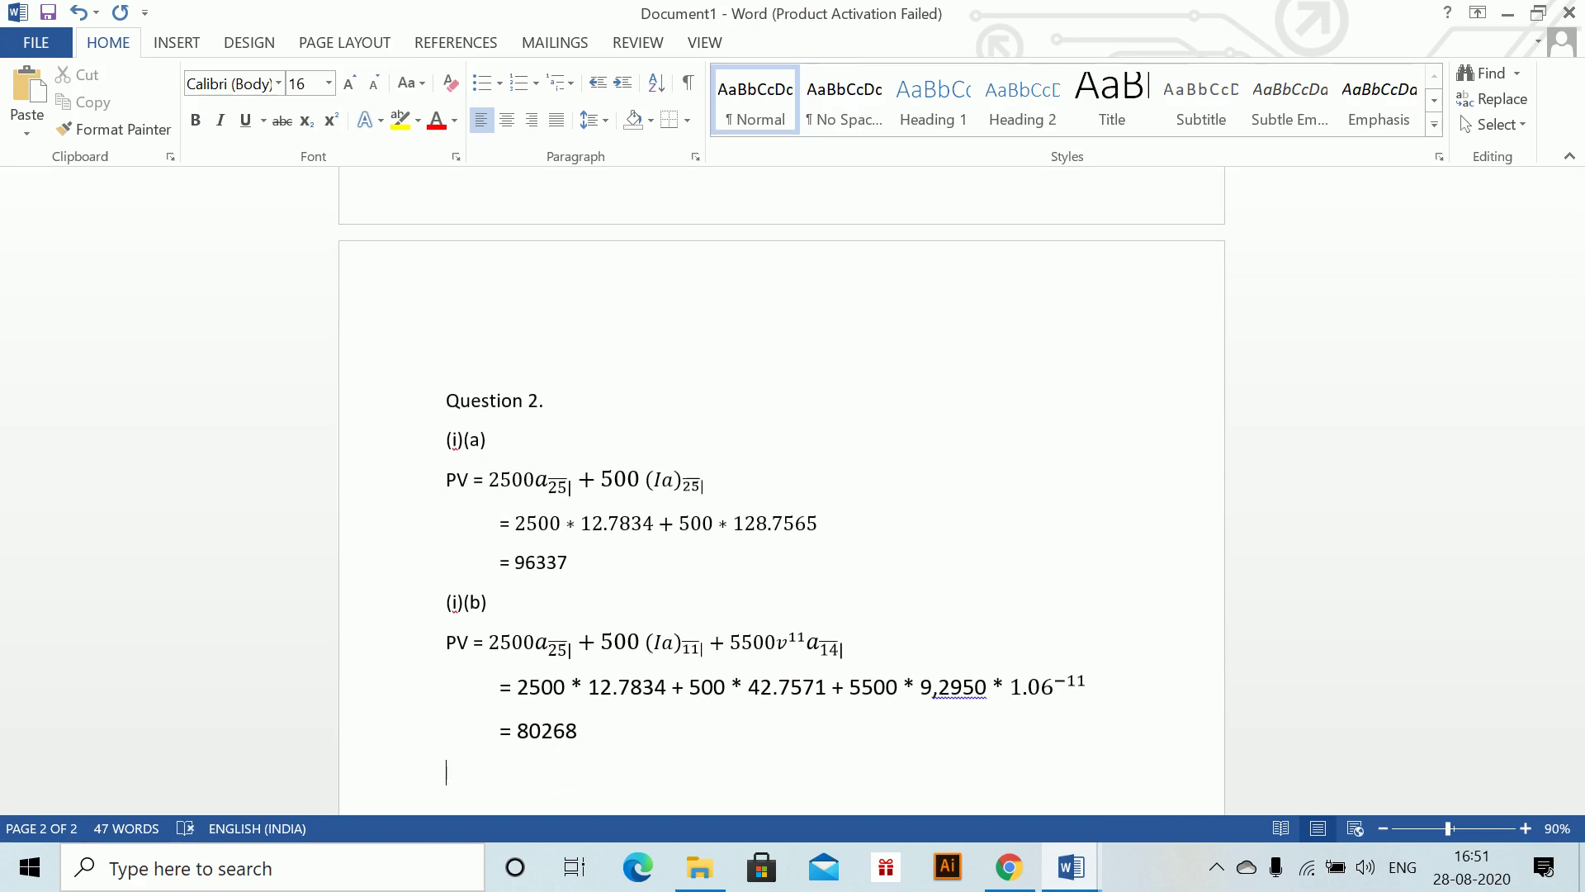
key("alt+Tab")
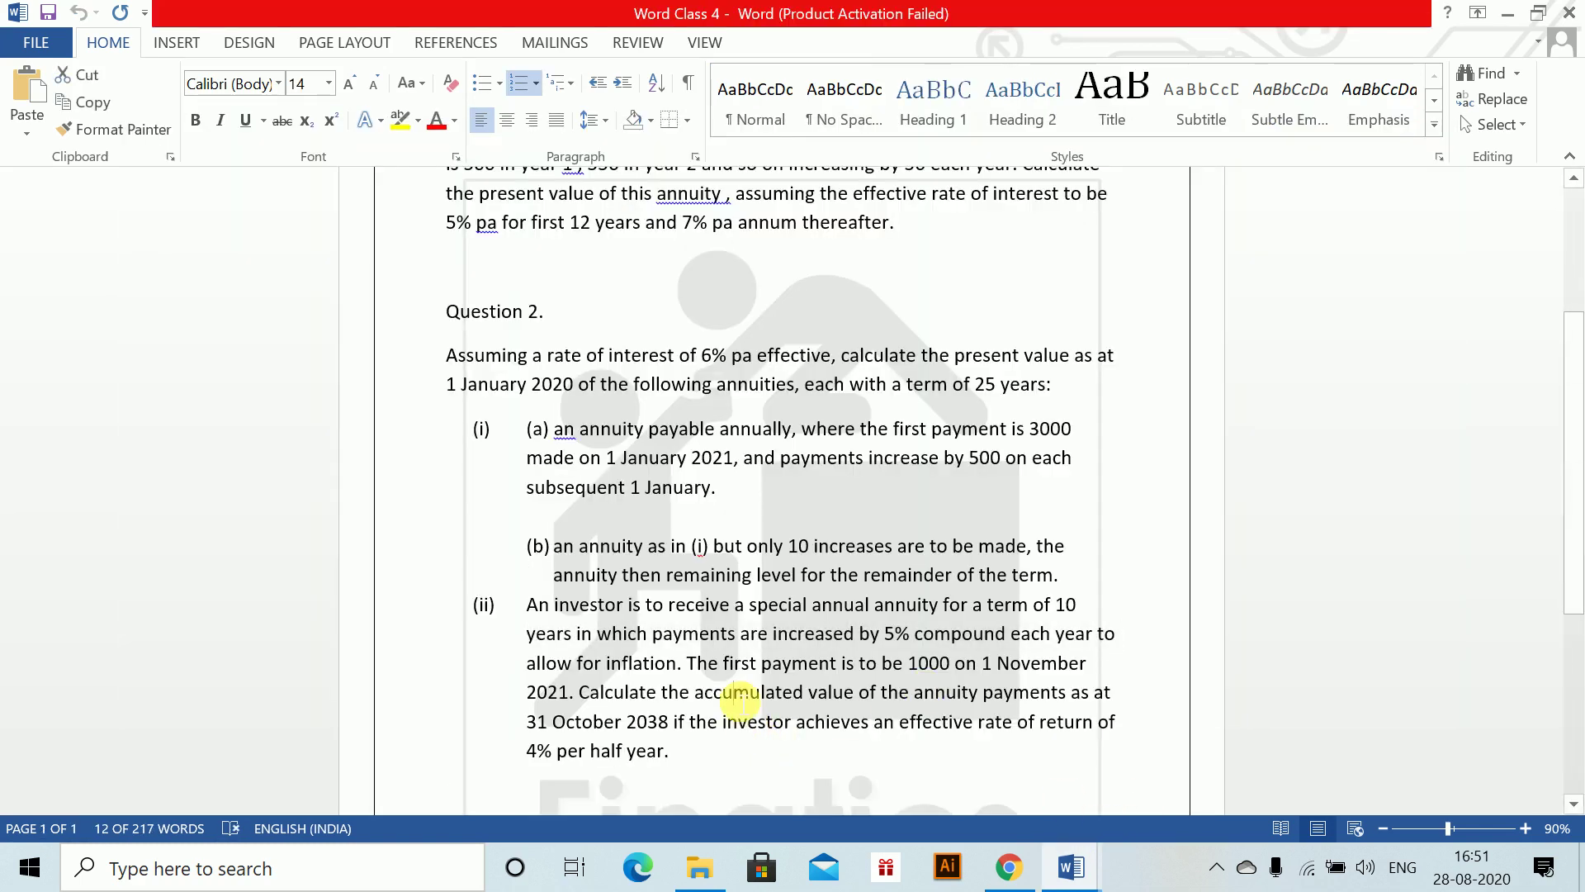
- Read Question 2 (ii) on the Class 4 sheet and return to Document1
left_click(735, 694)
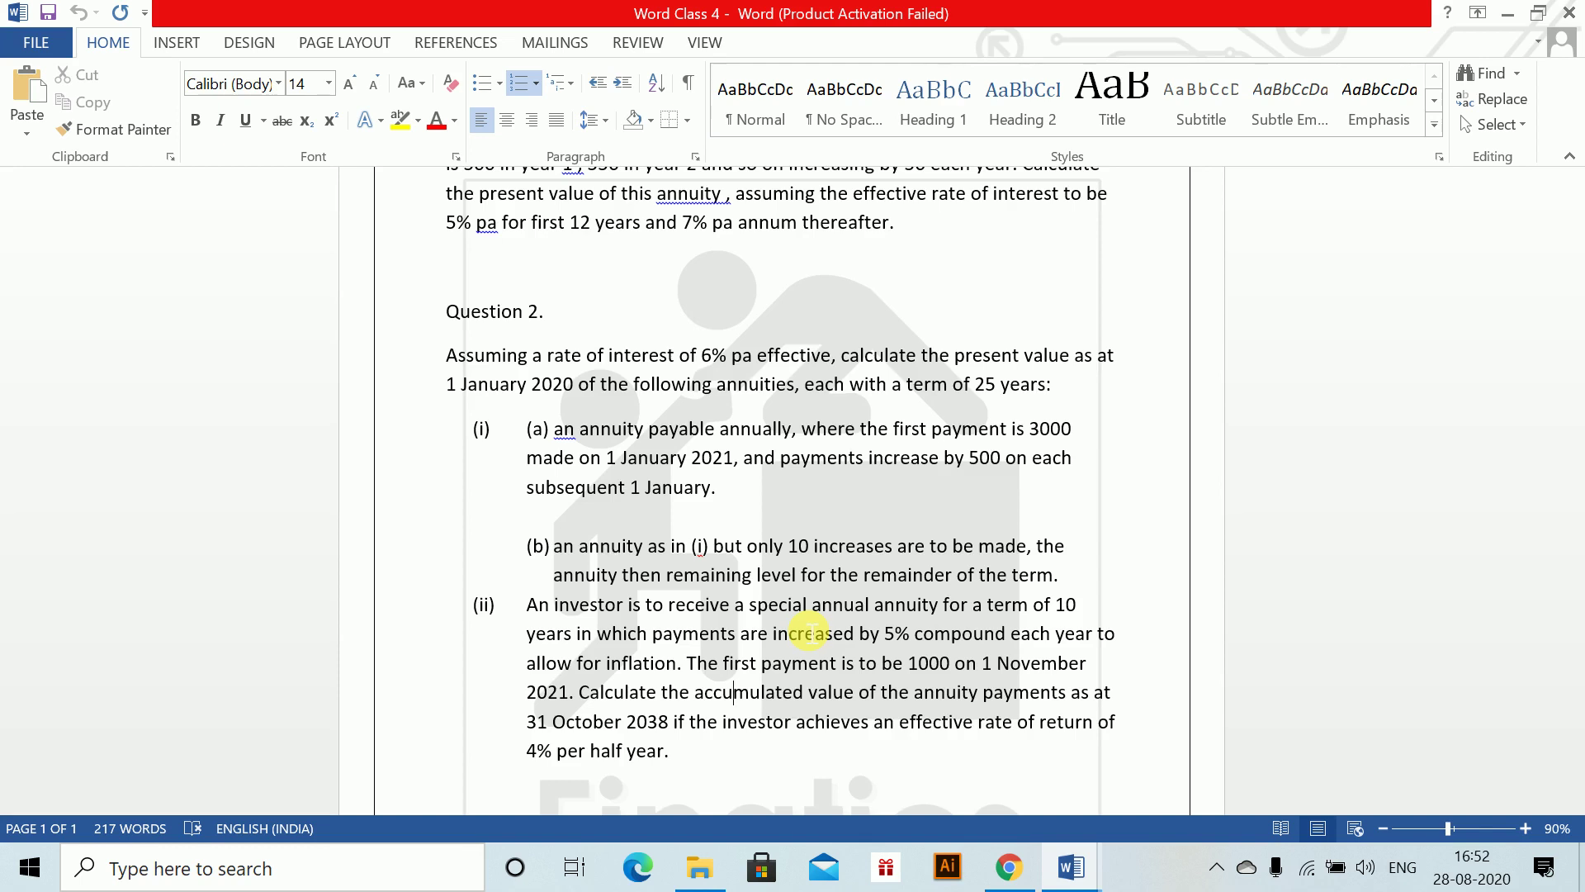
key("alt+Tab")
- Start '(ii) AV' with the equation 1000*(1.04)³⁴ + 1000*(1.05)*(1.04)³² + ⋯ + 1000
key("Return")
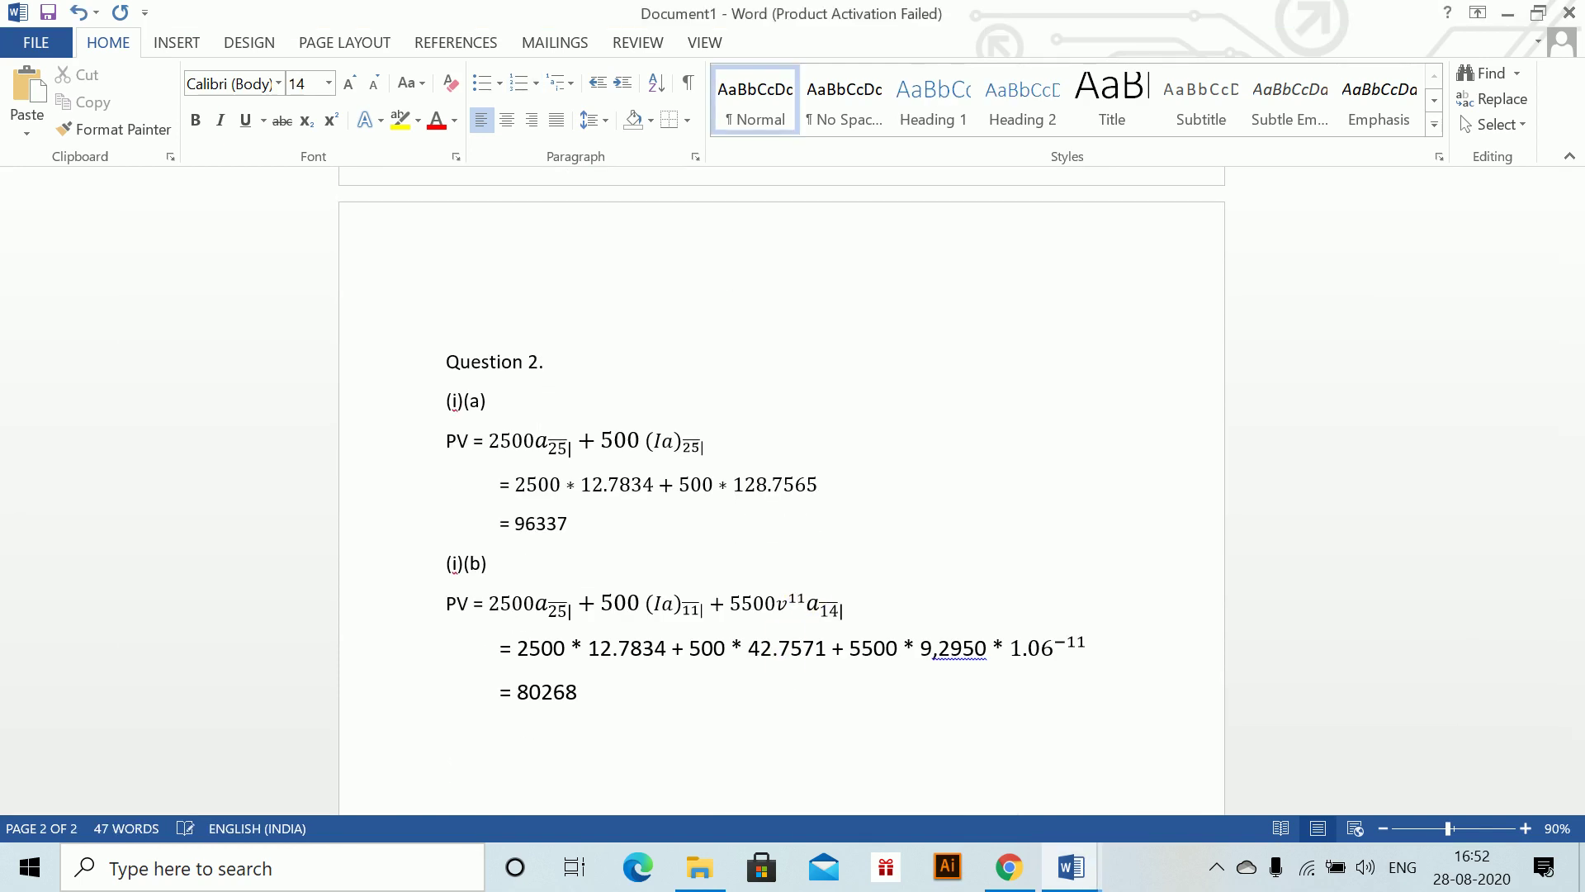
type("(ii) AV")
key("alt+equal")
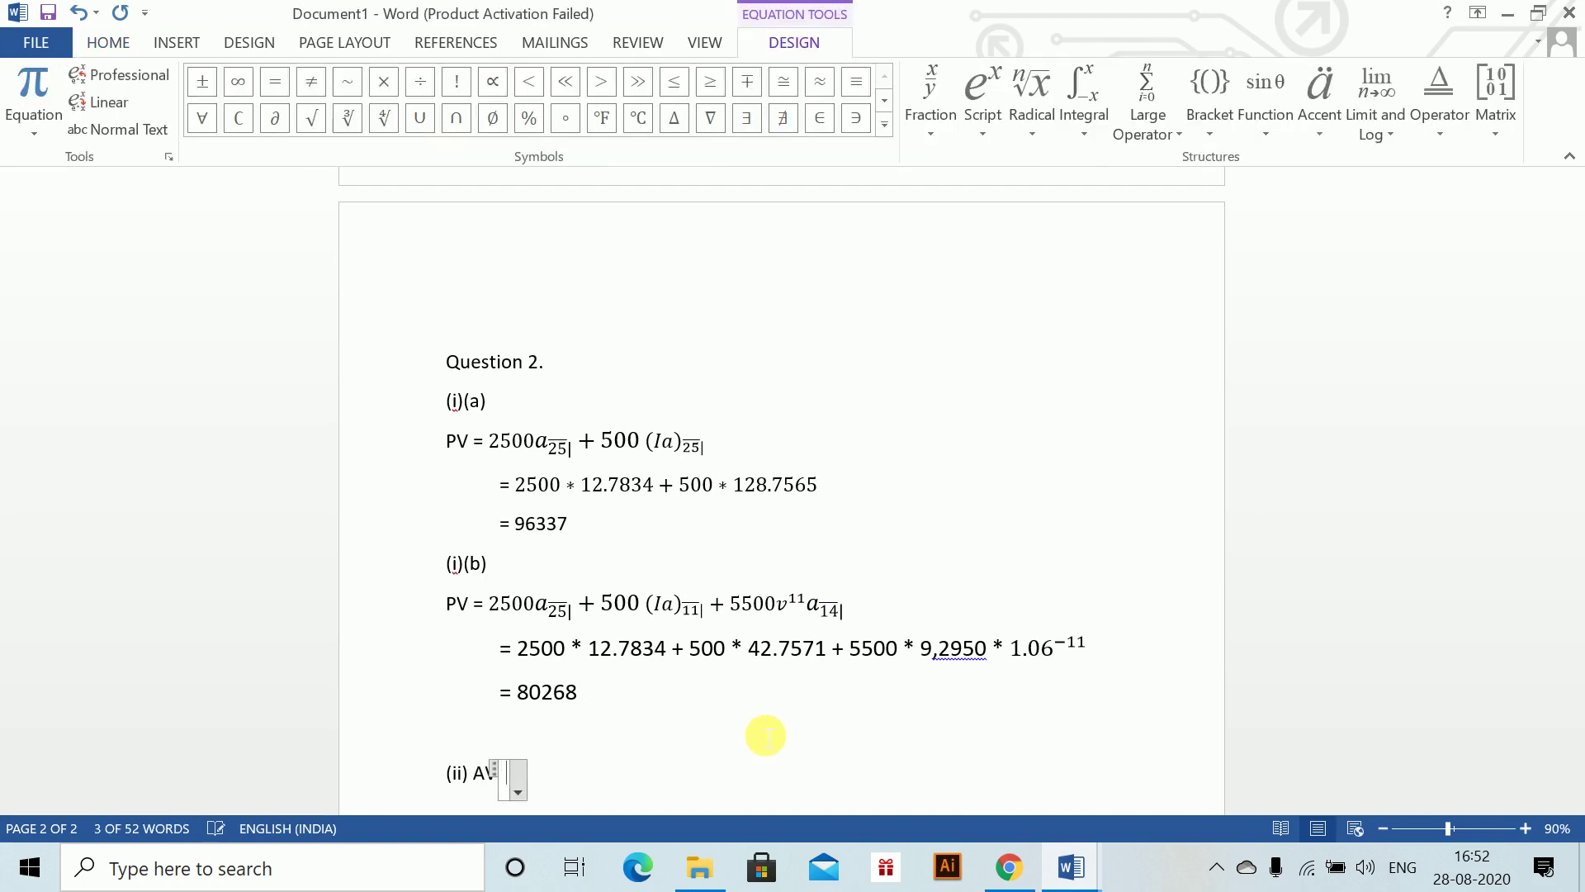
type("1000")
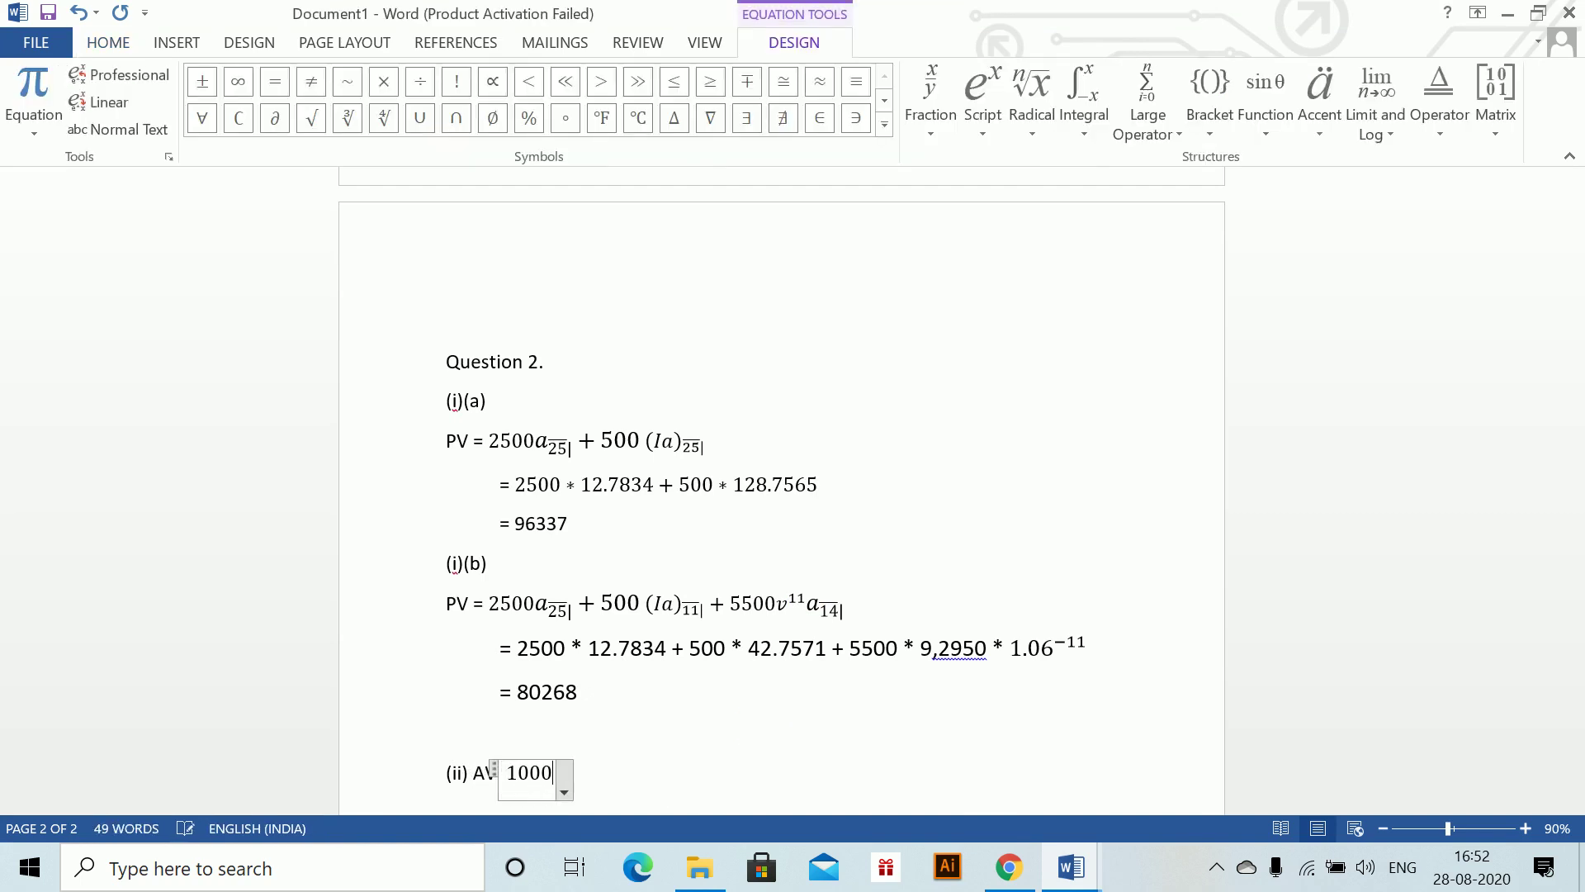
type("*(1.")
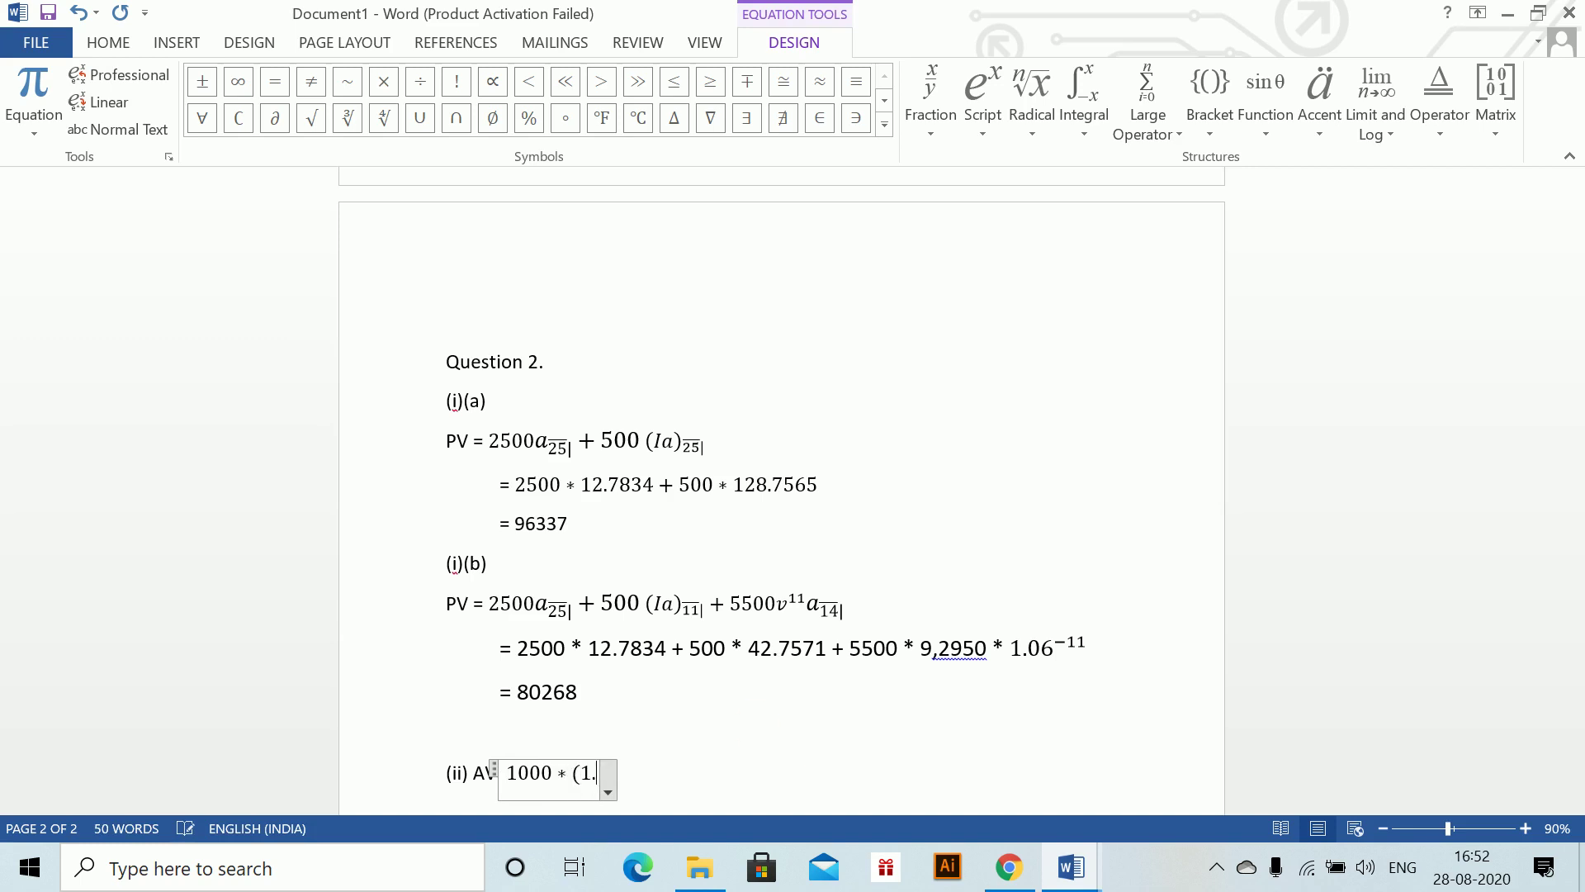
type("04)^")
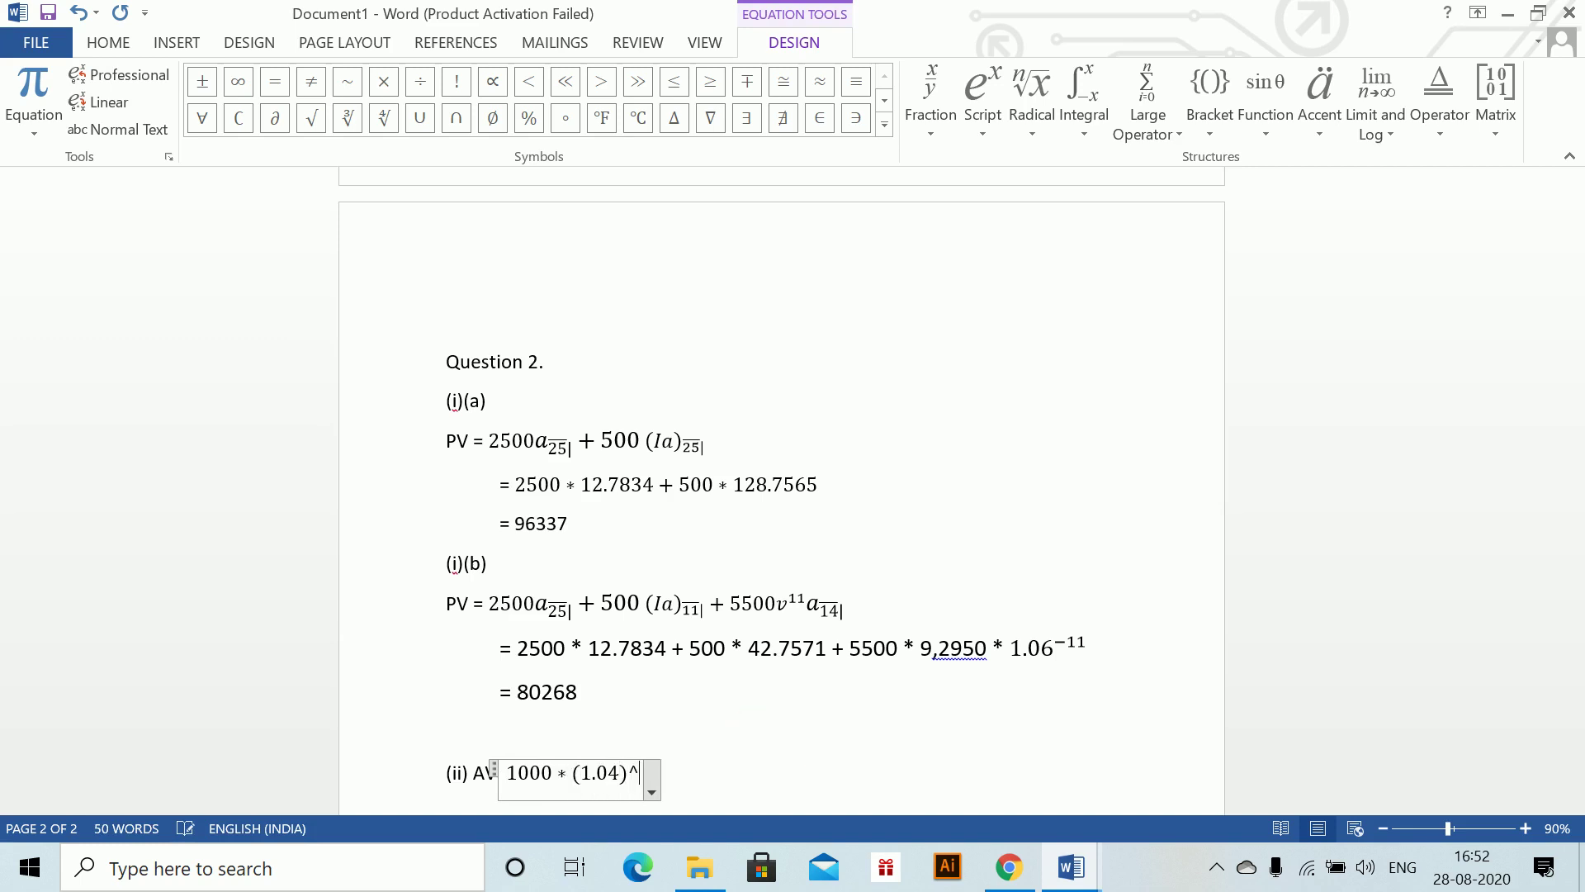
type("34 ")
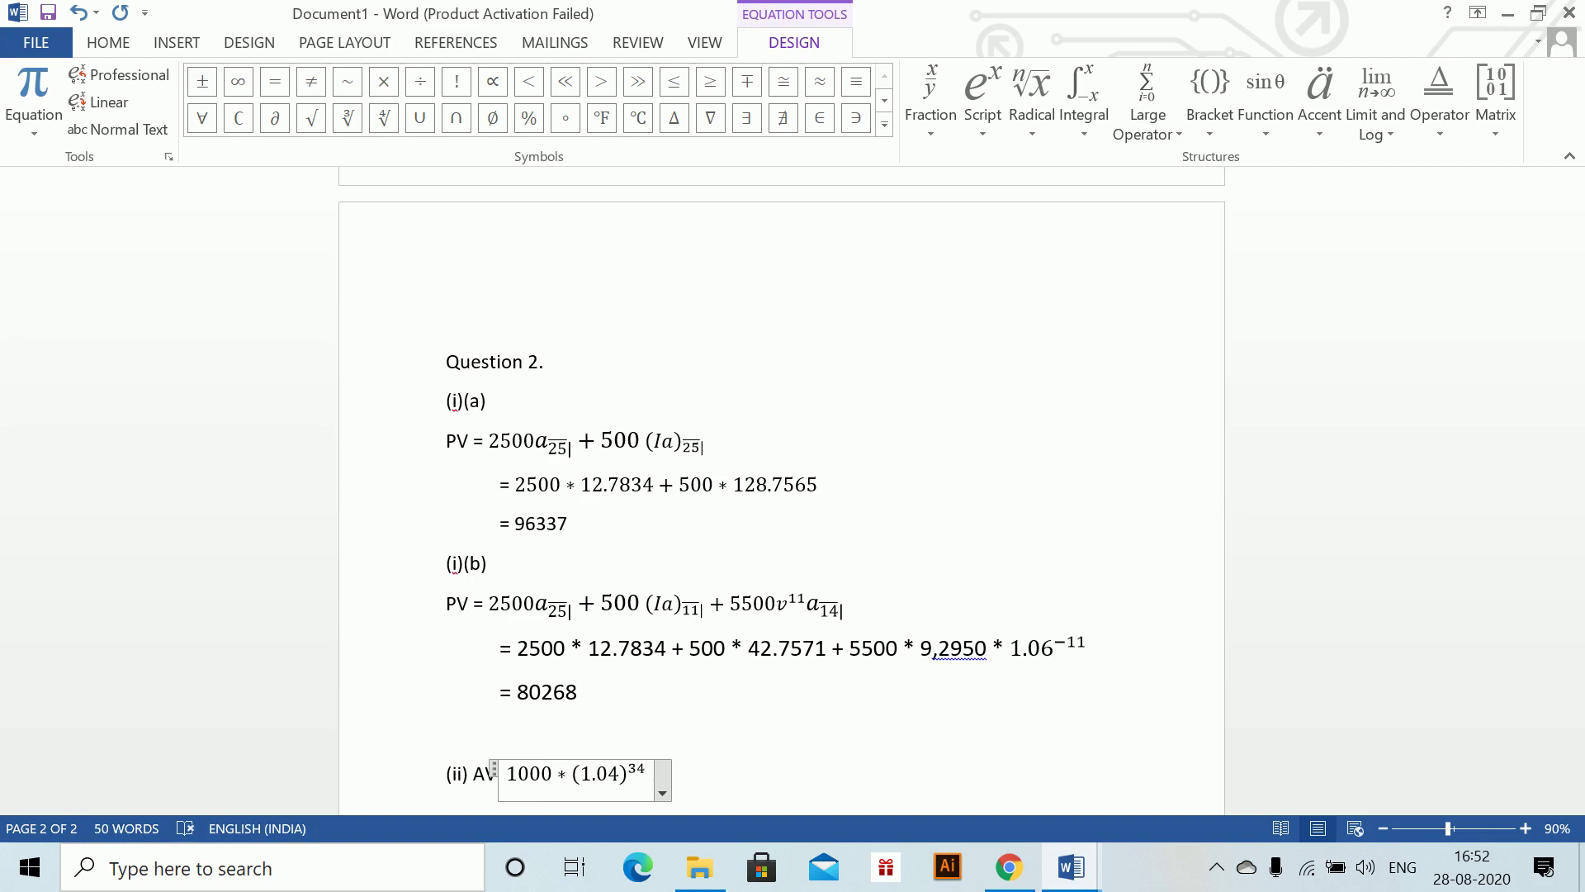
type(" +1")
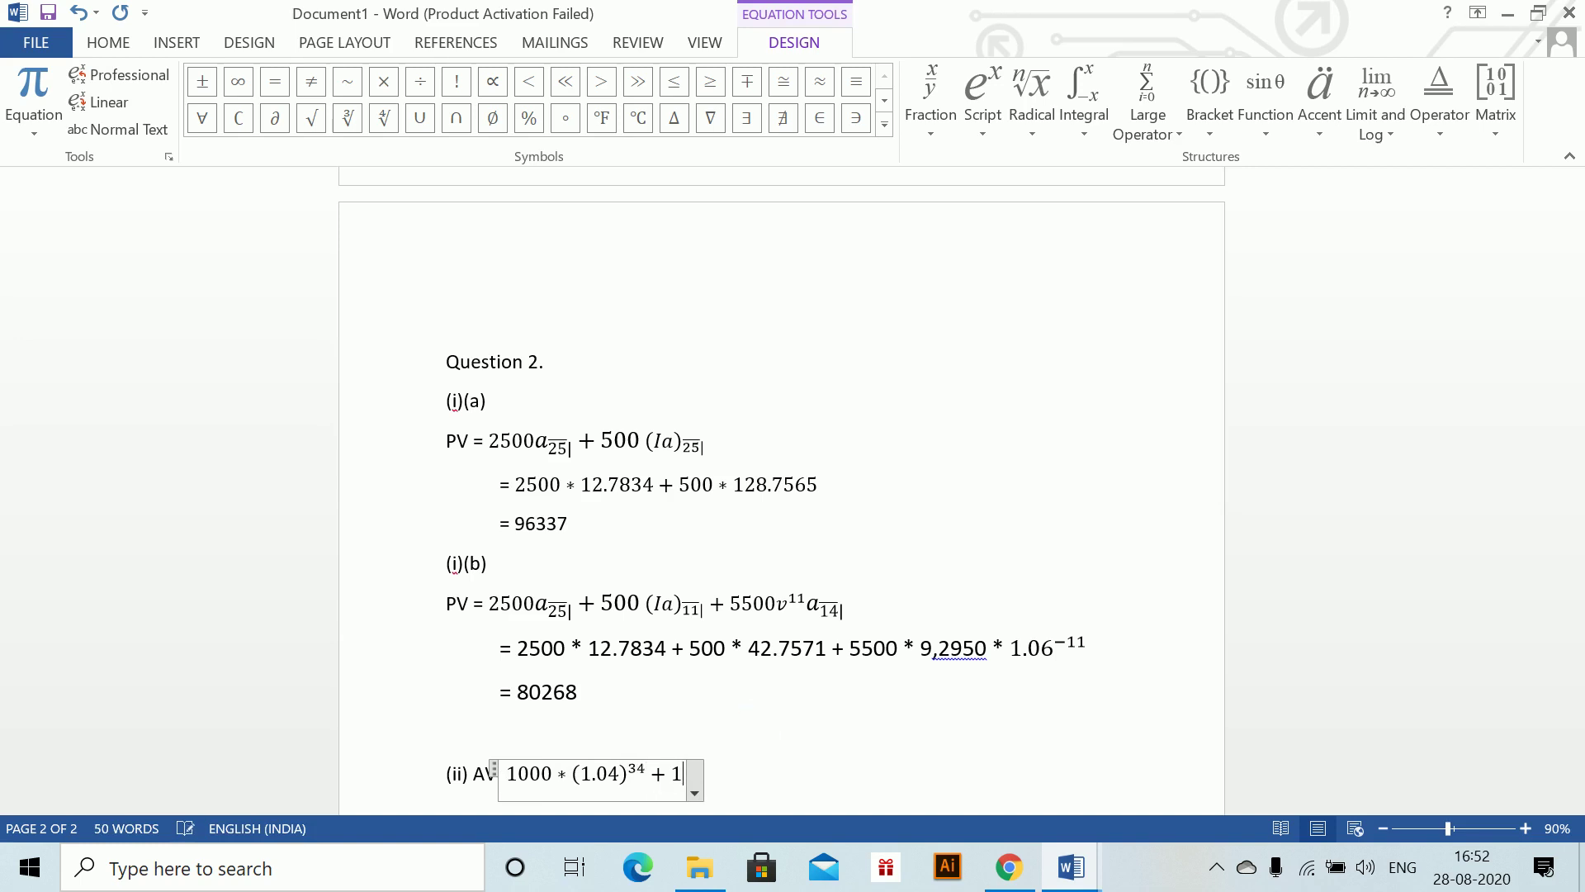
type("000*")
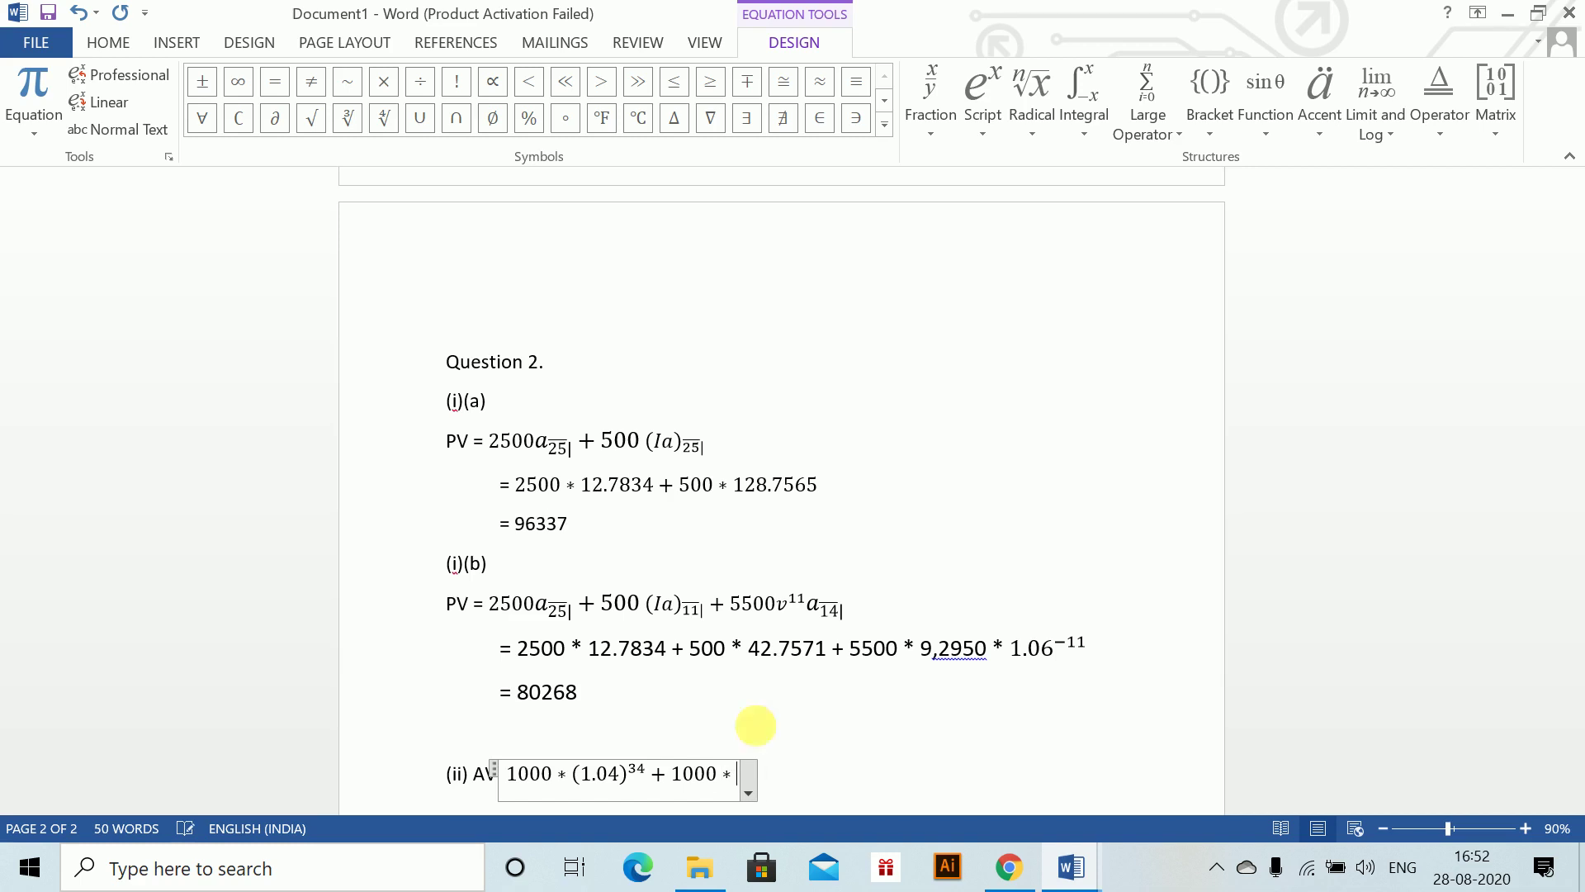
type("(1.05)^")
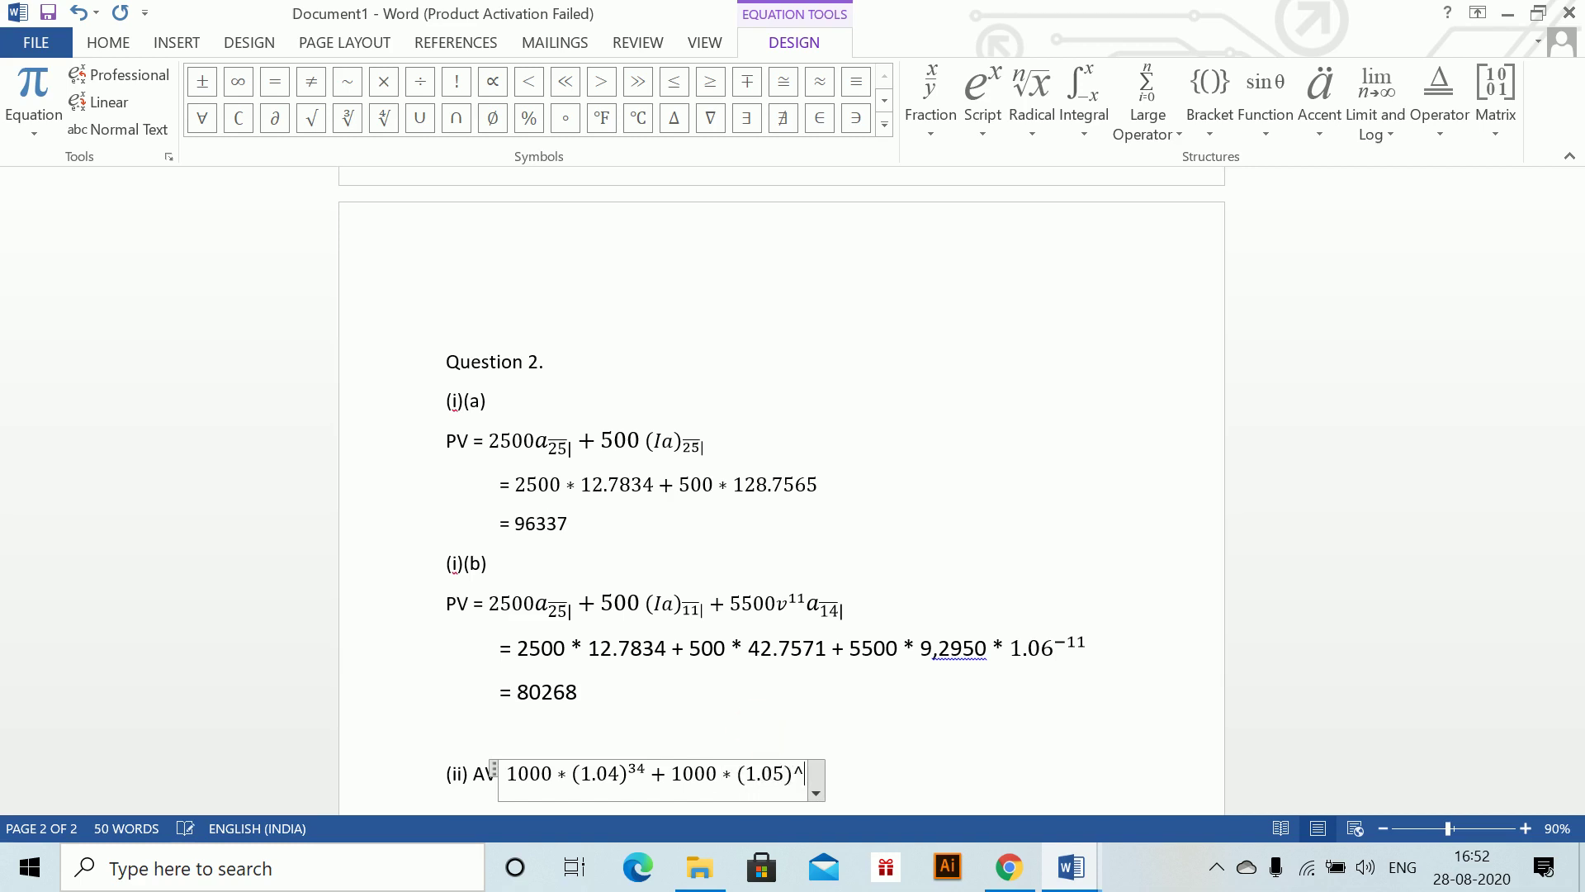
key("BackSpace")
type("*")
type("(1.04)^")
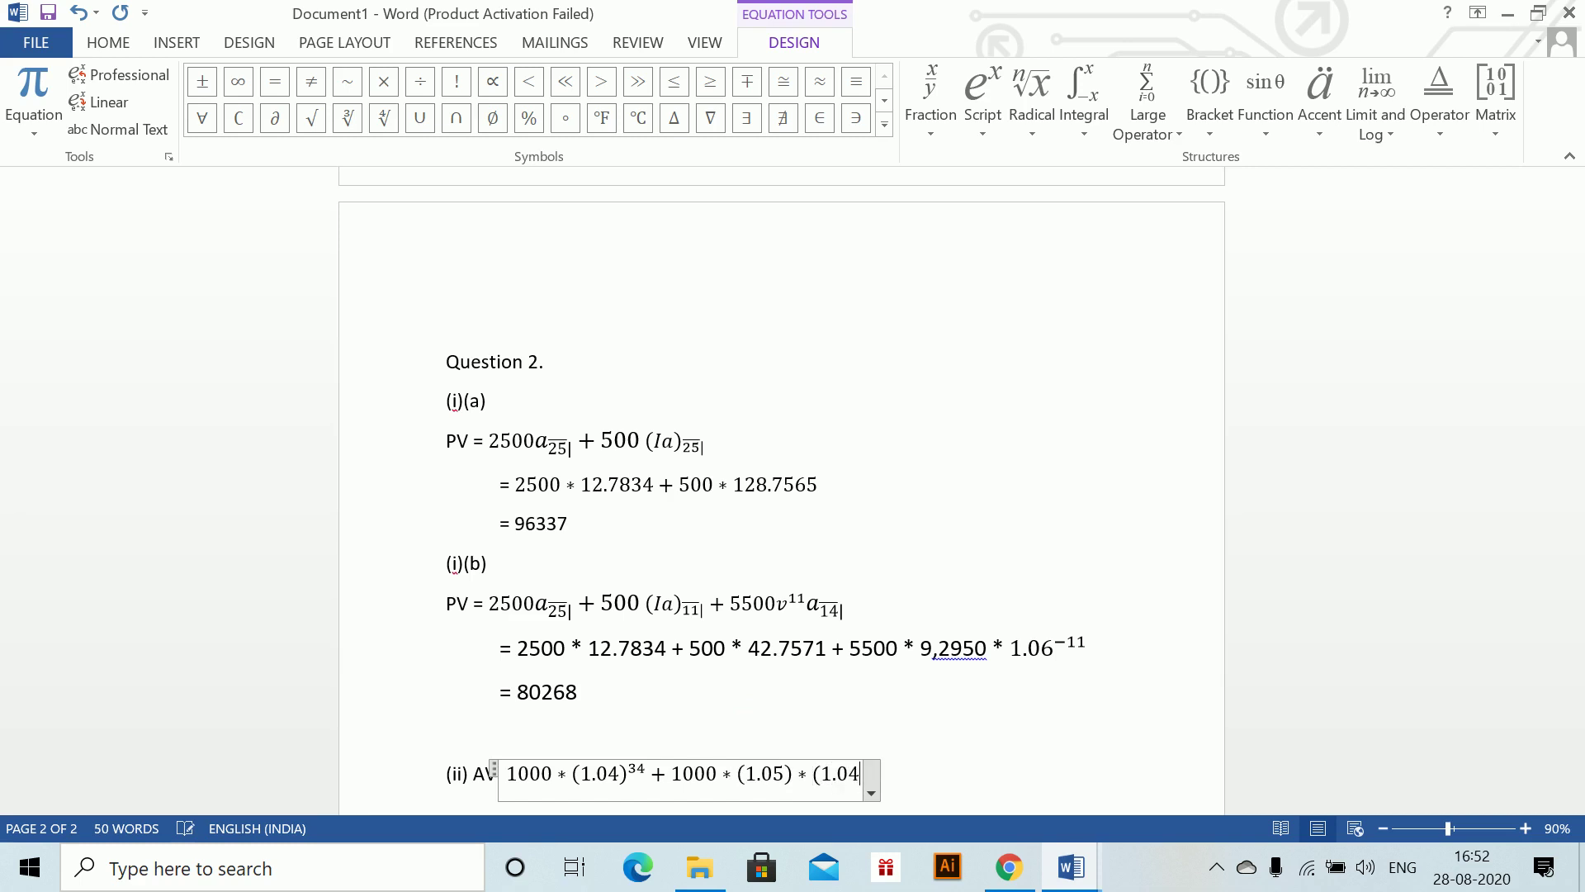
type("32")
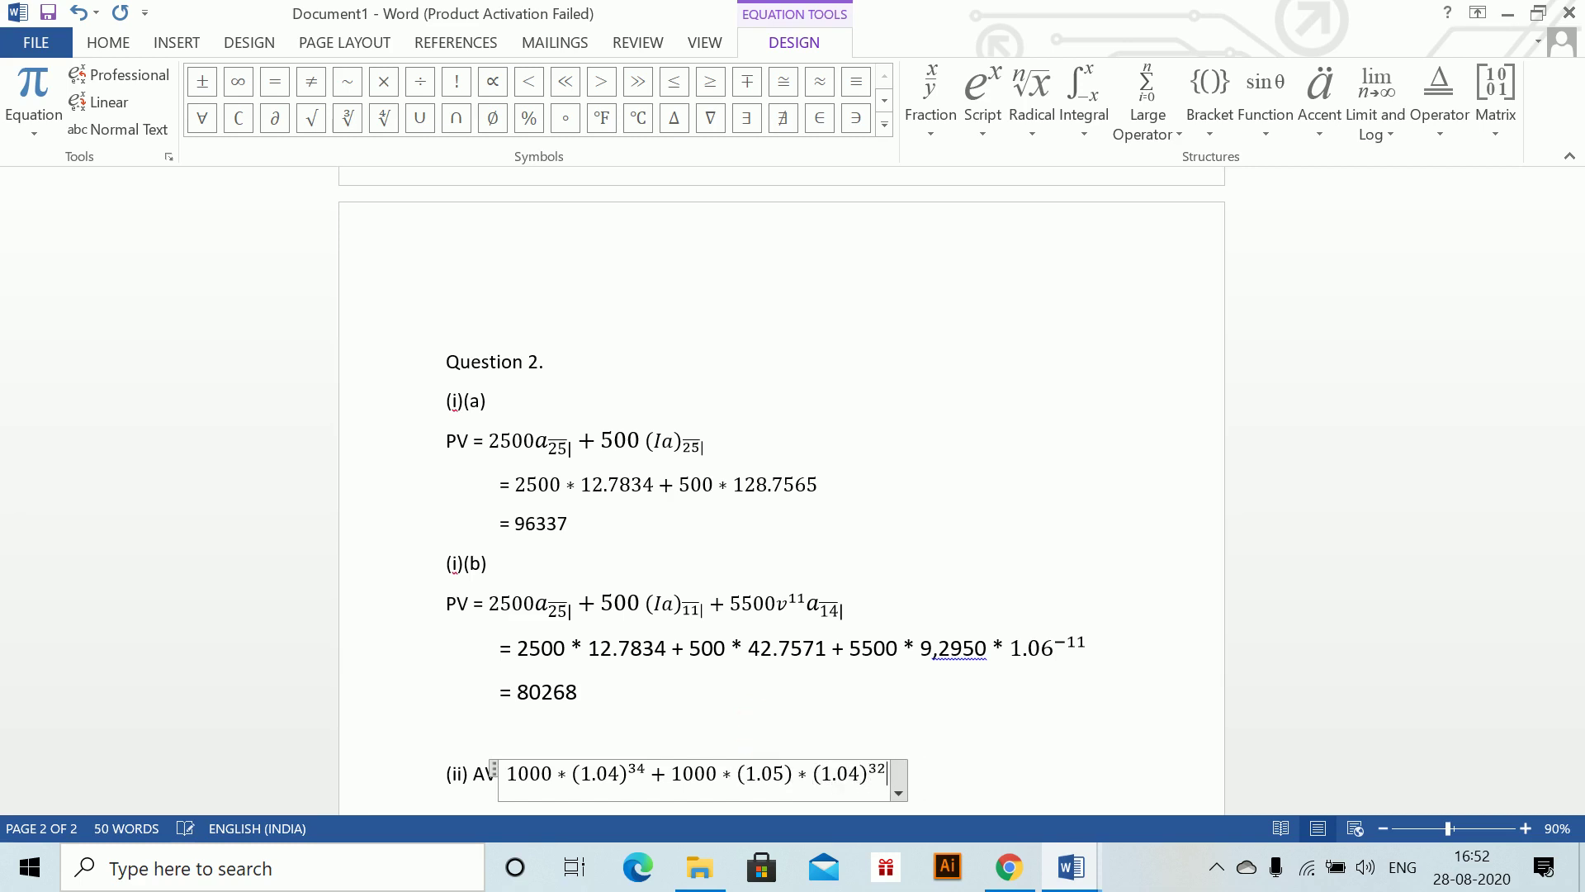
type(" +\\cdots +")
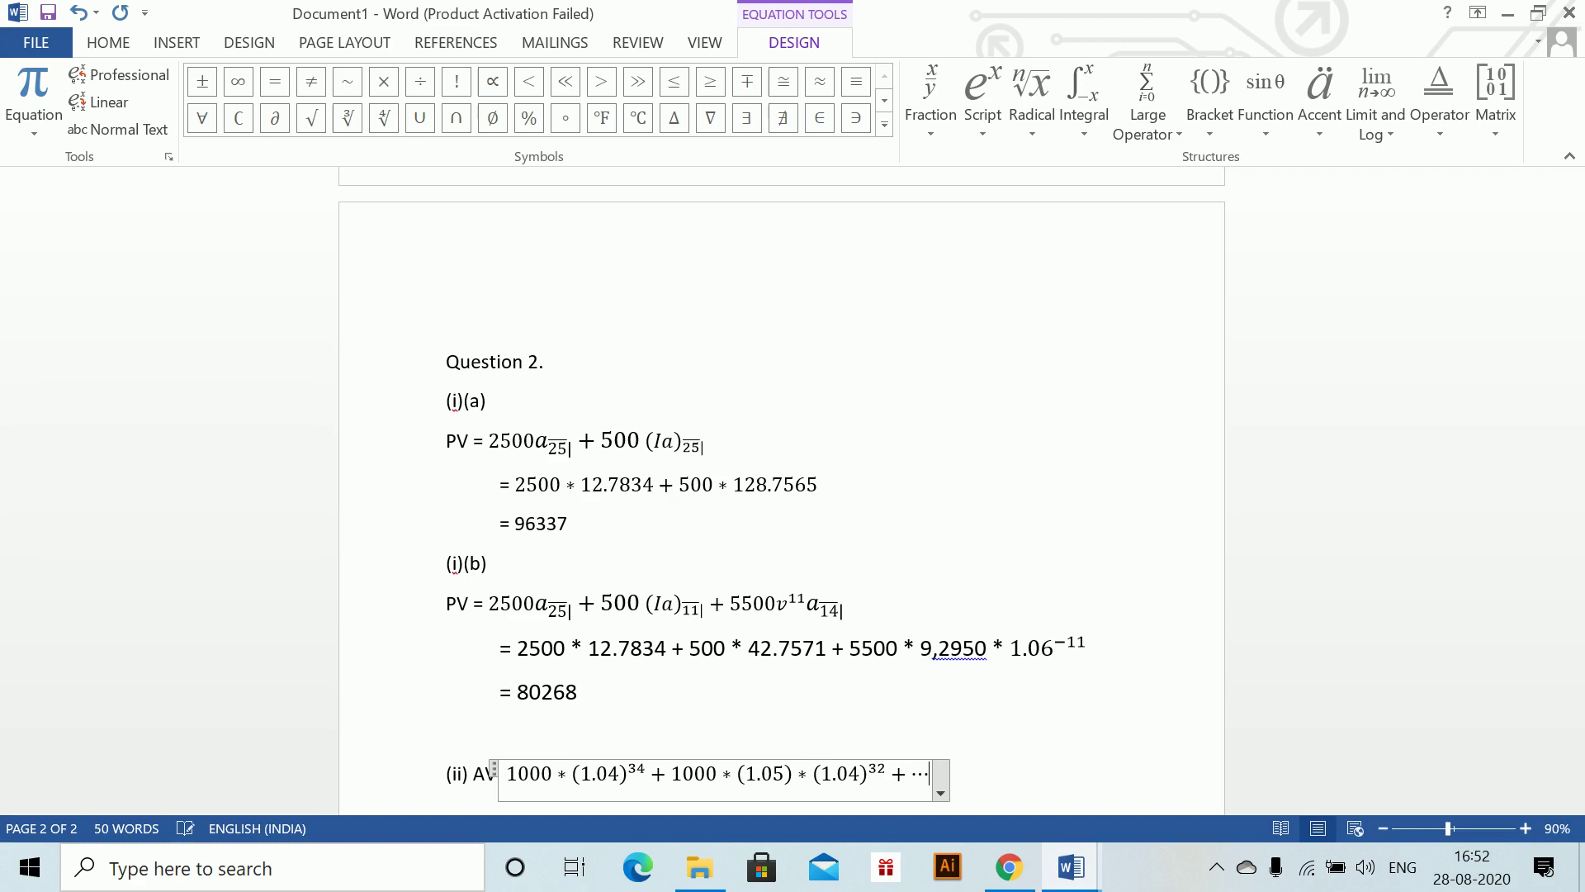
type("1000 &")
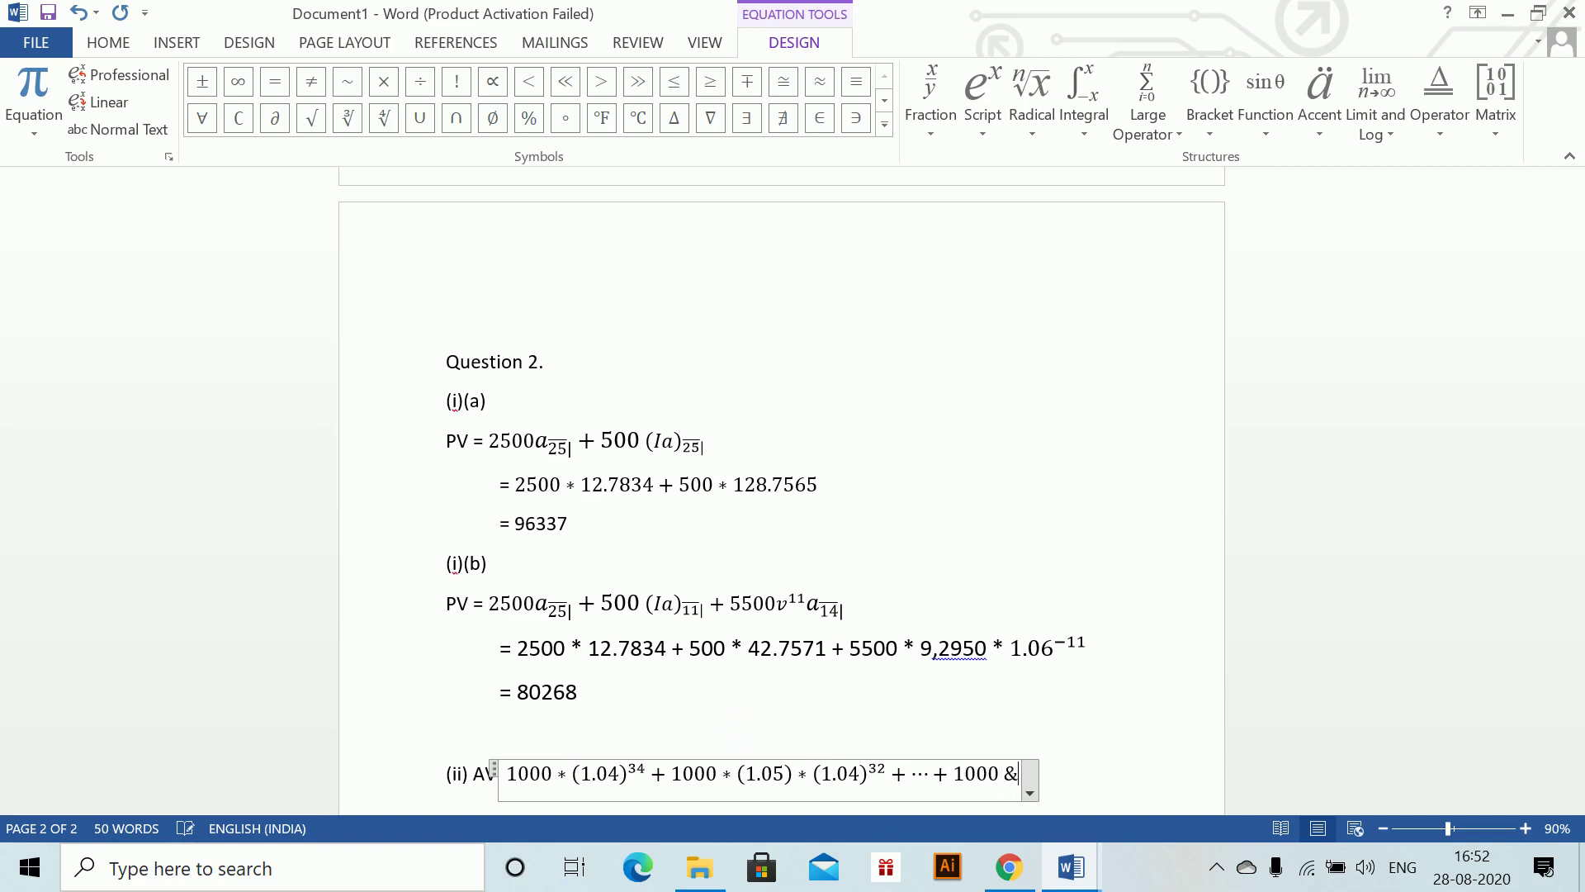
- End the AV series with *1.05⁹*10.4¹⁶ and start a new line below it
key("BackSpace")
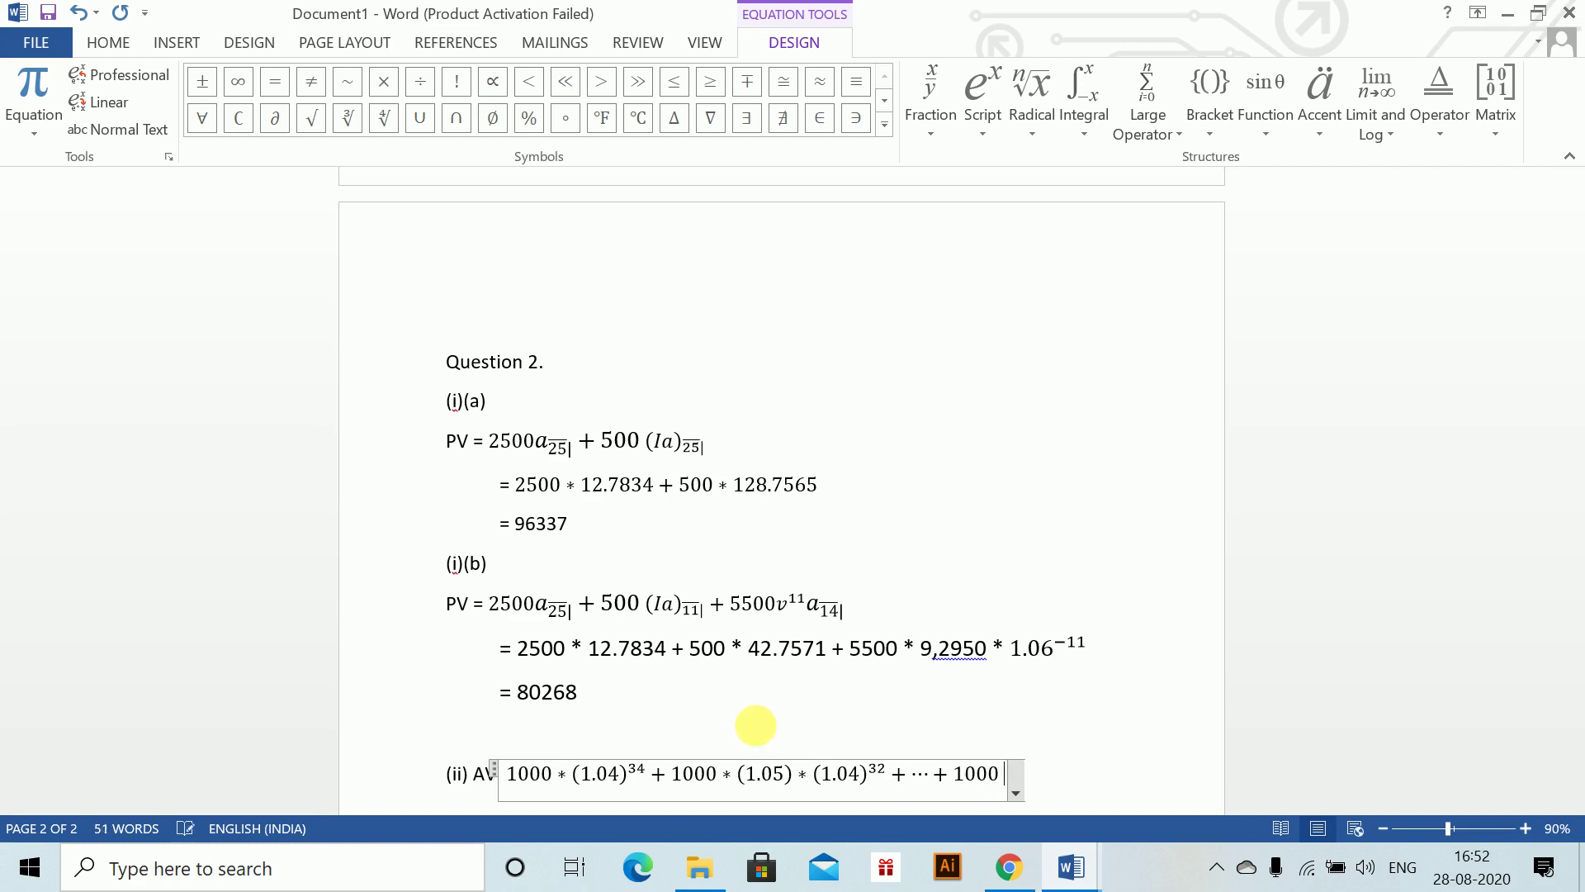
type("*1.05^9")
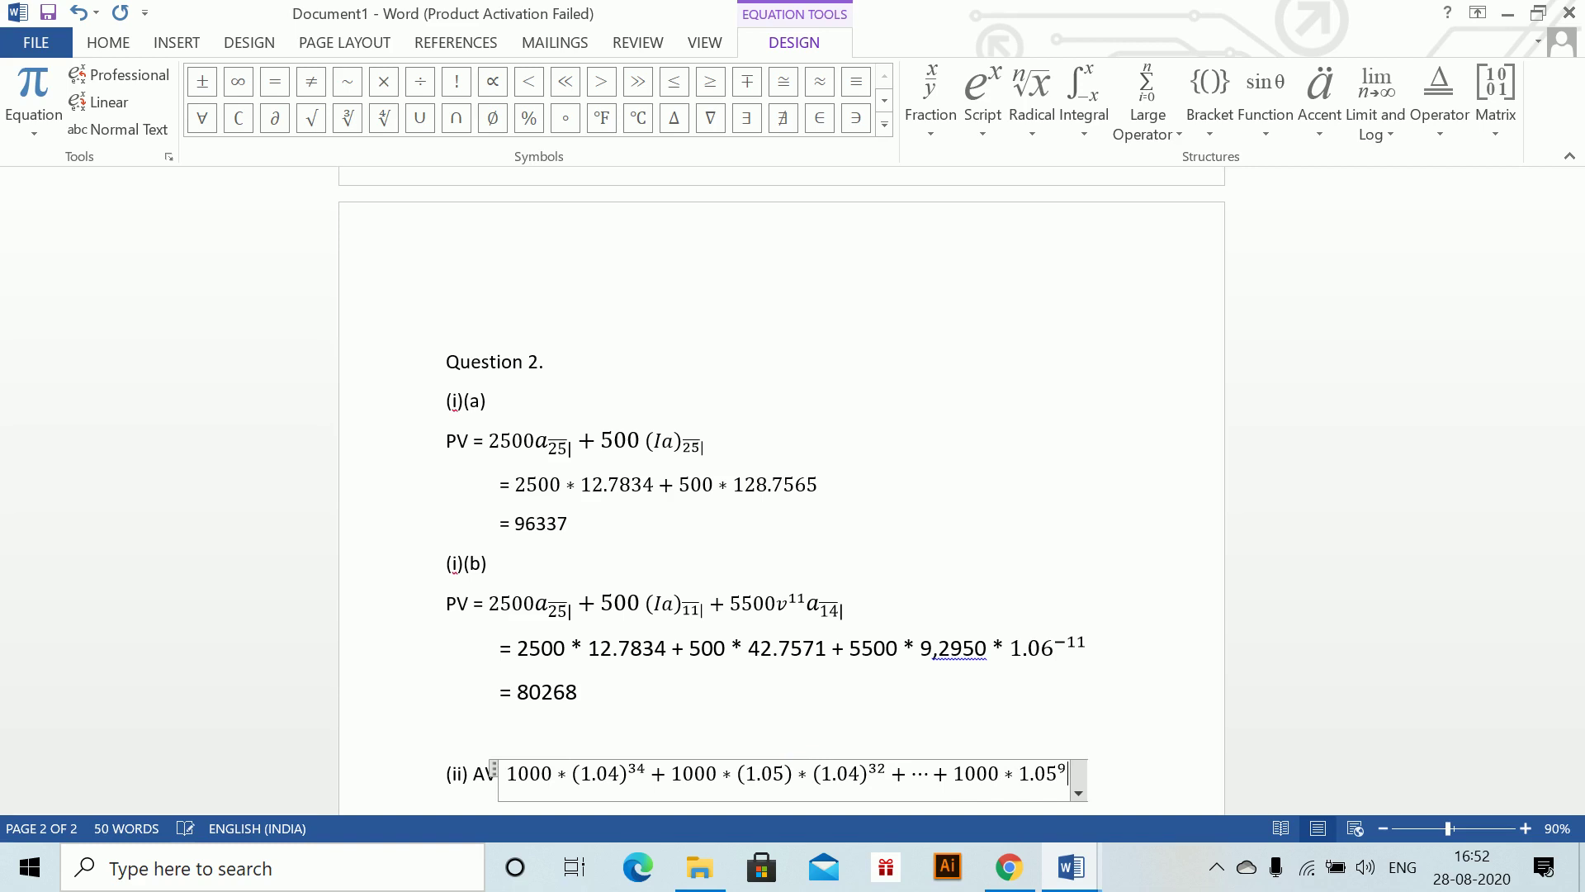
type("*10")
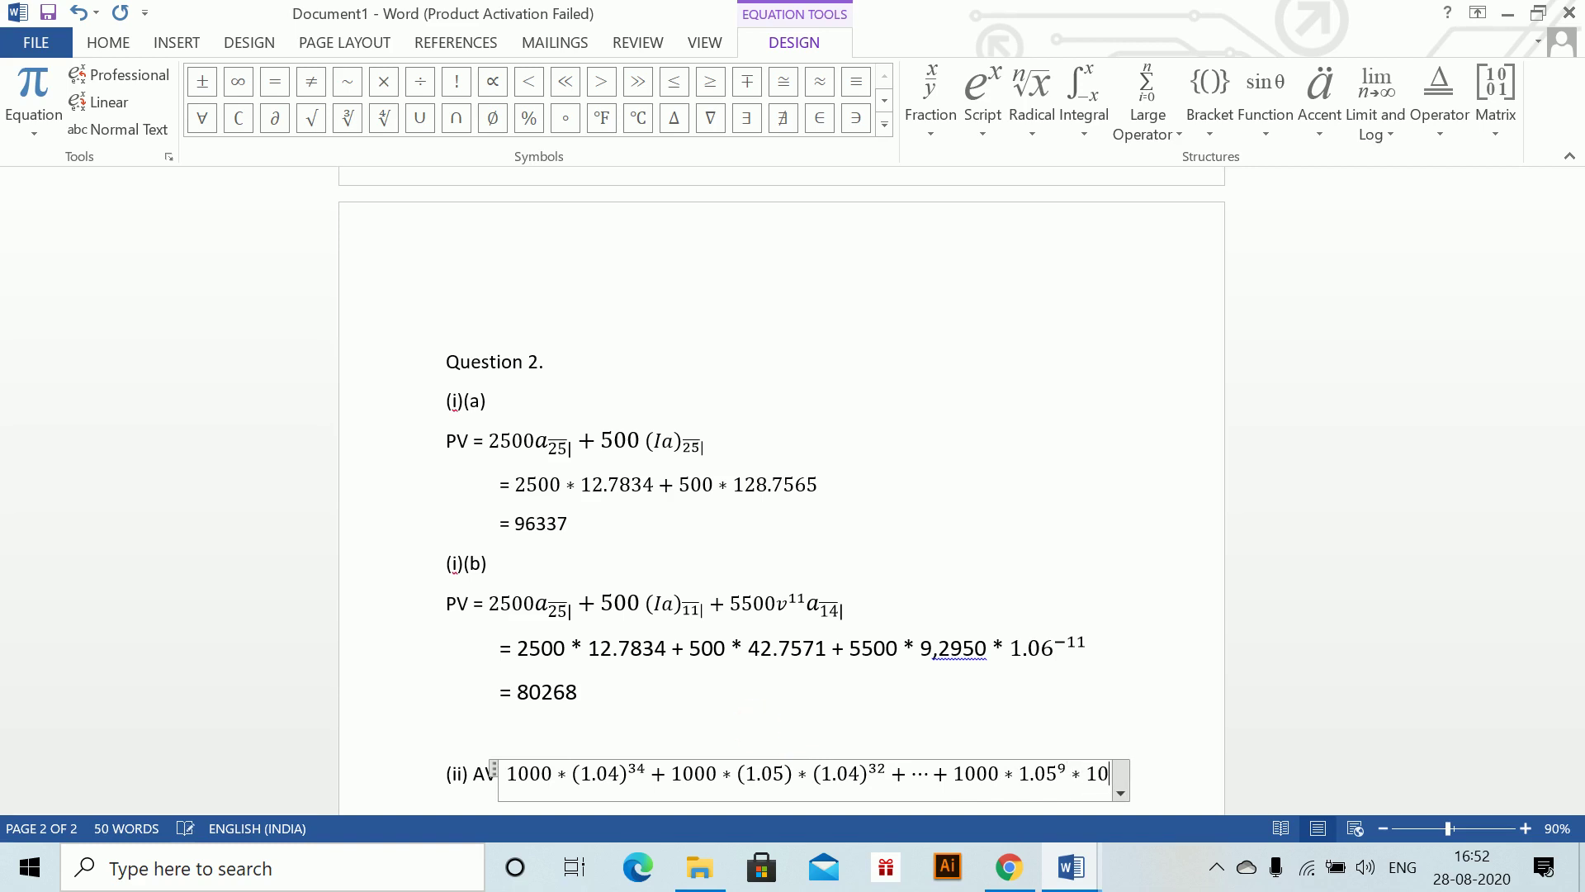
type(".4^16")
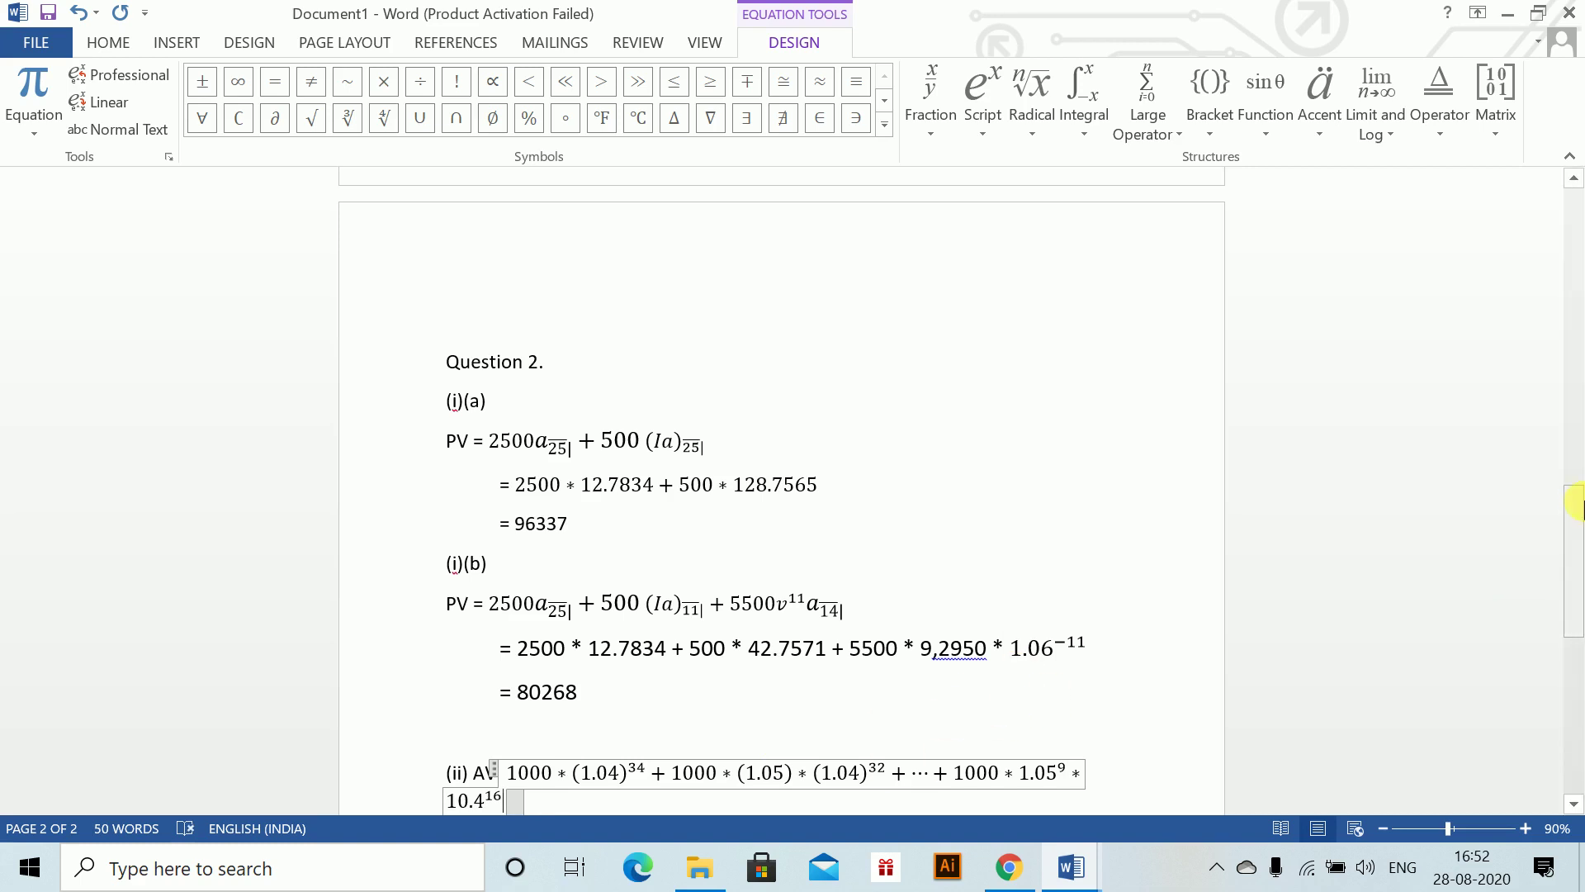
left_click_drag(1573, 561, 1574, 596)
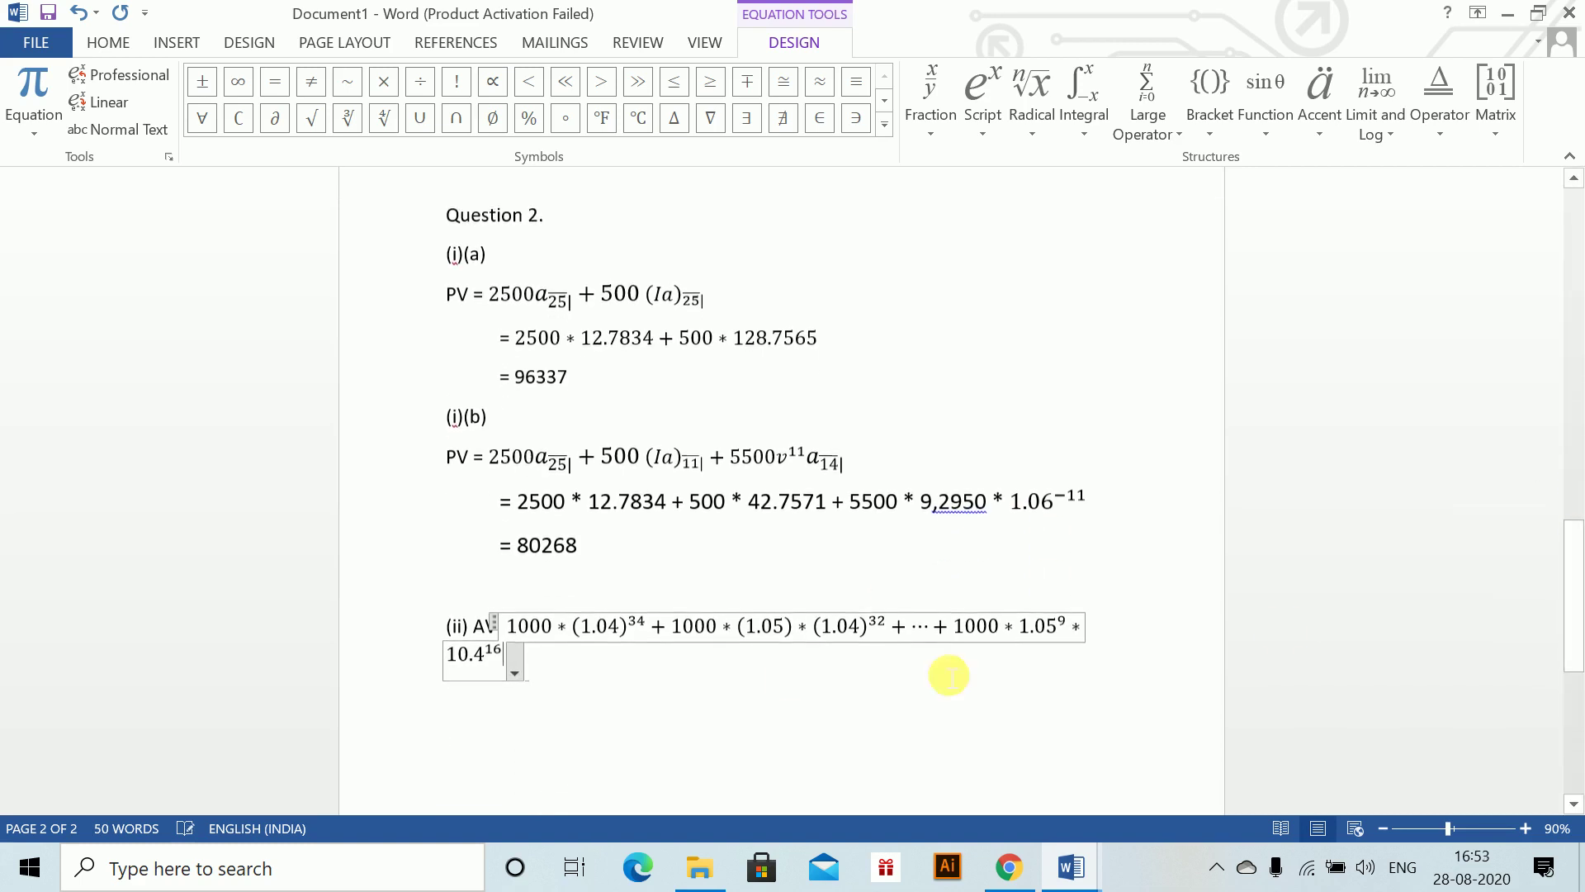
double_click(600, 635)
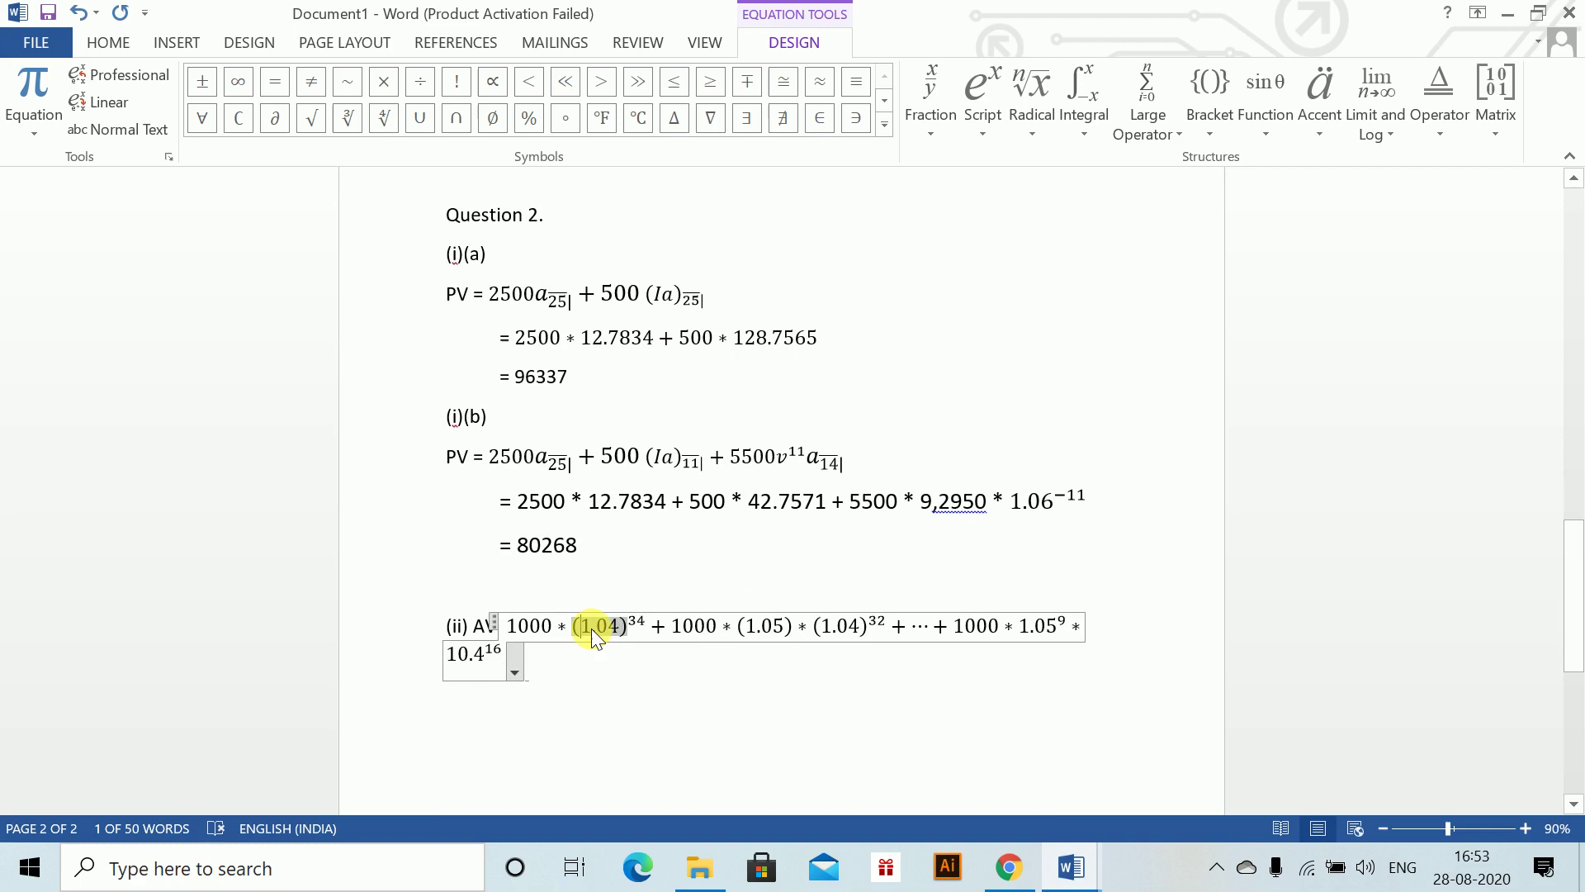
left_click(577, 658)
key("Return")
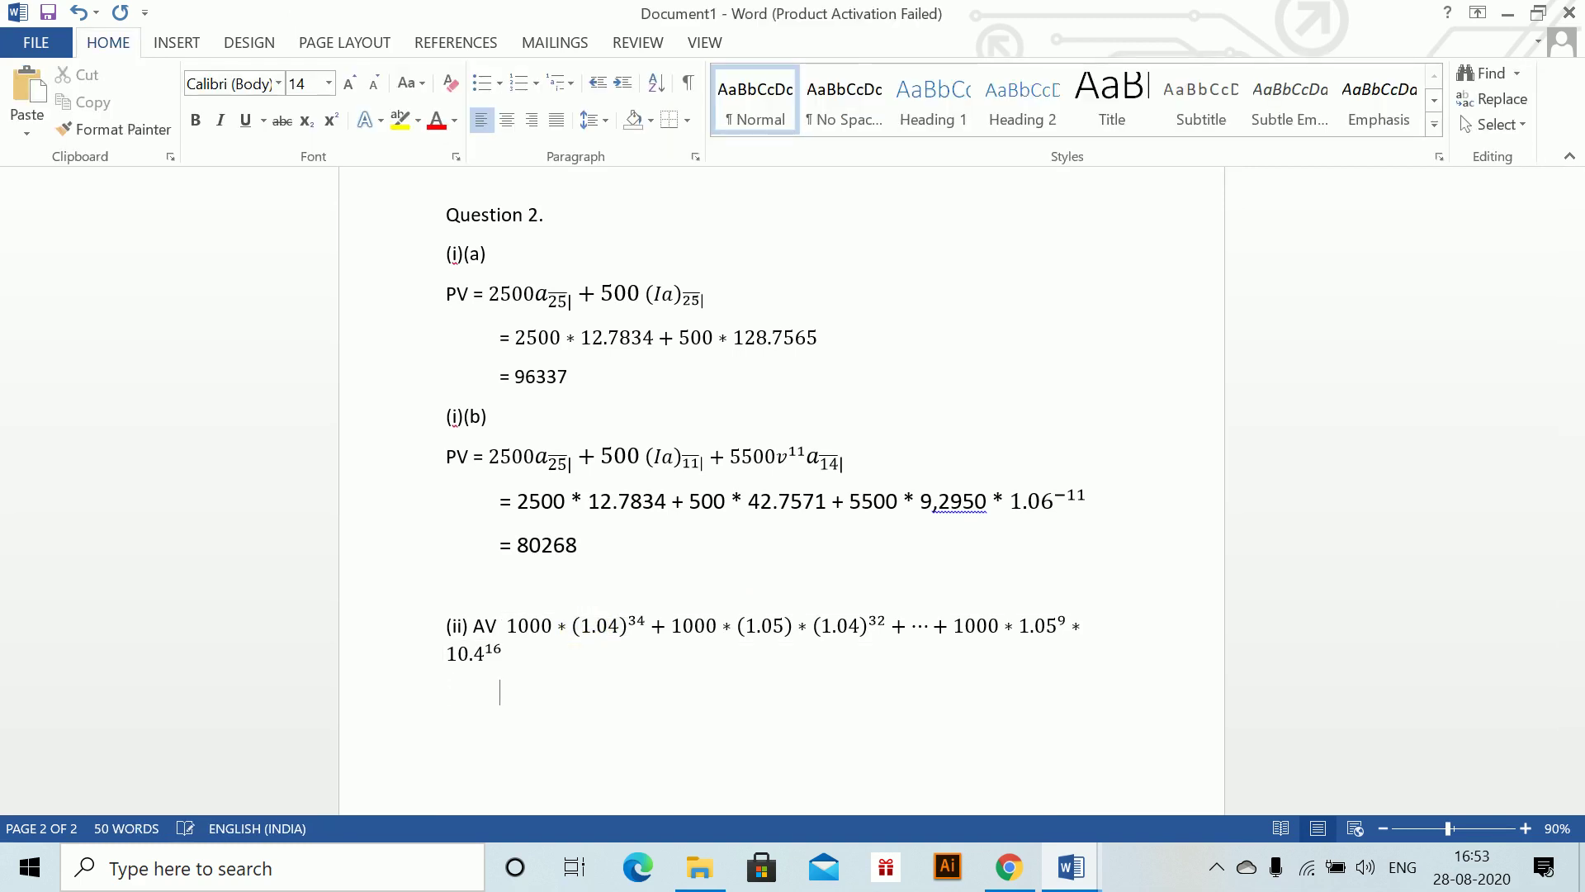
- Begin the summed form '= 1000*1.04³⁴*(…(1.05*1.04⁻²)¹⁰)' in a new equation
type("=")
type("1000")
key("BackSpace")
key("BackSpace")
key("BackSpace")
key("BackSpace")
key("alt+equal")
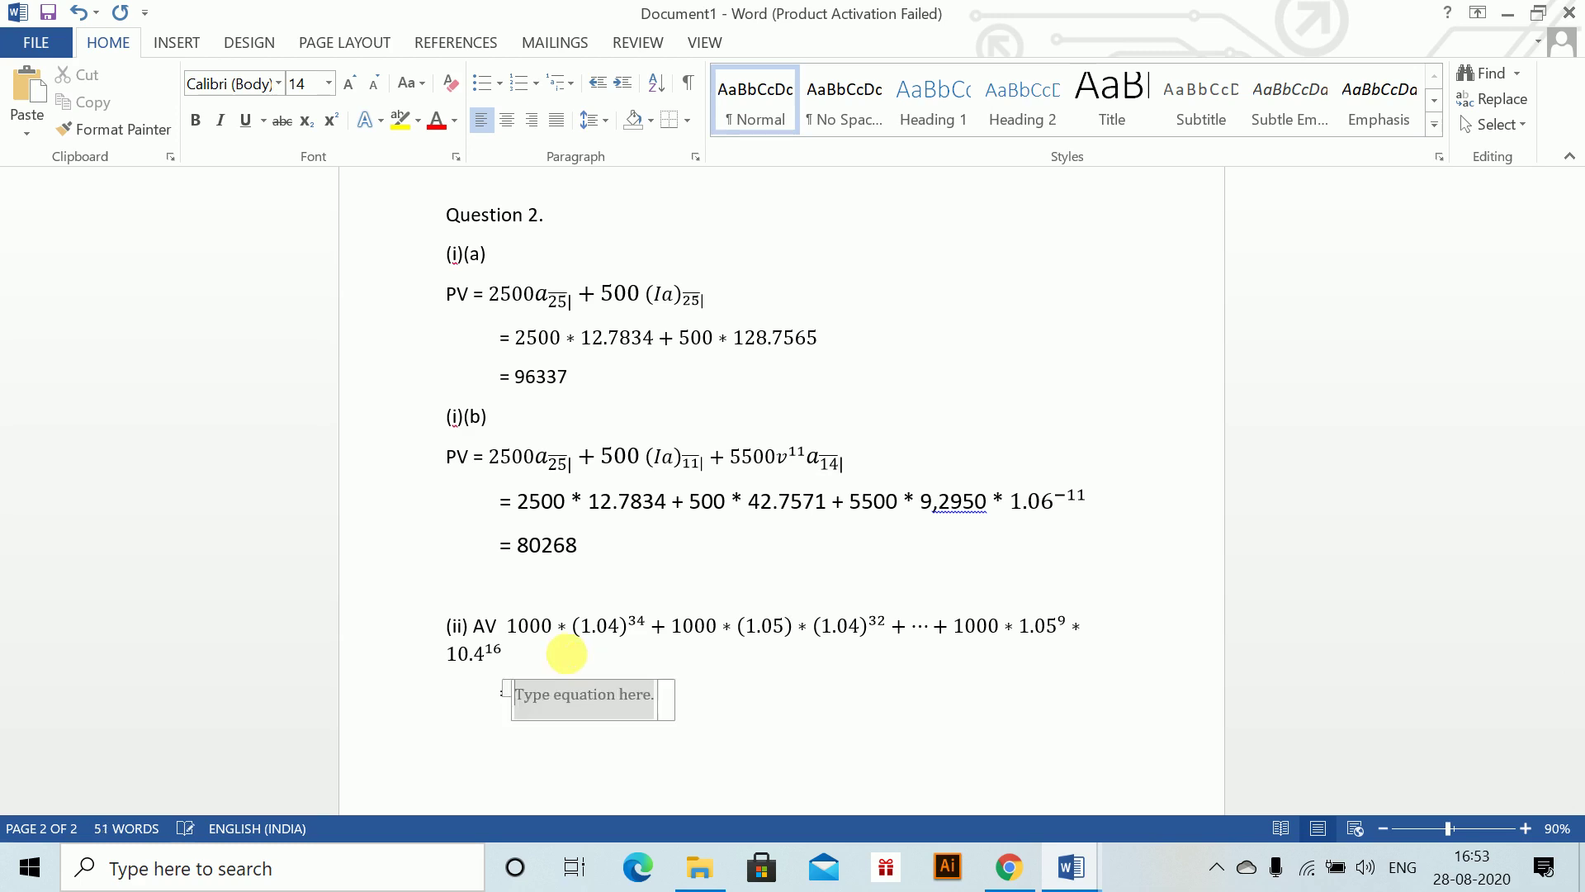
type("1000 *")
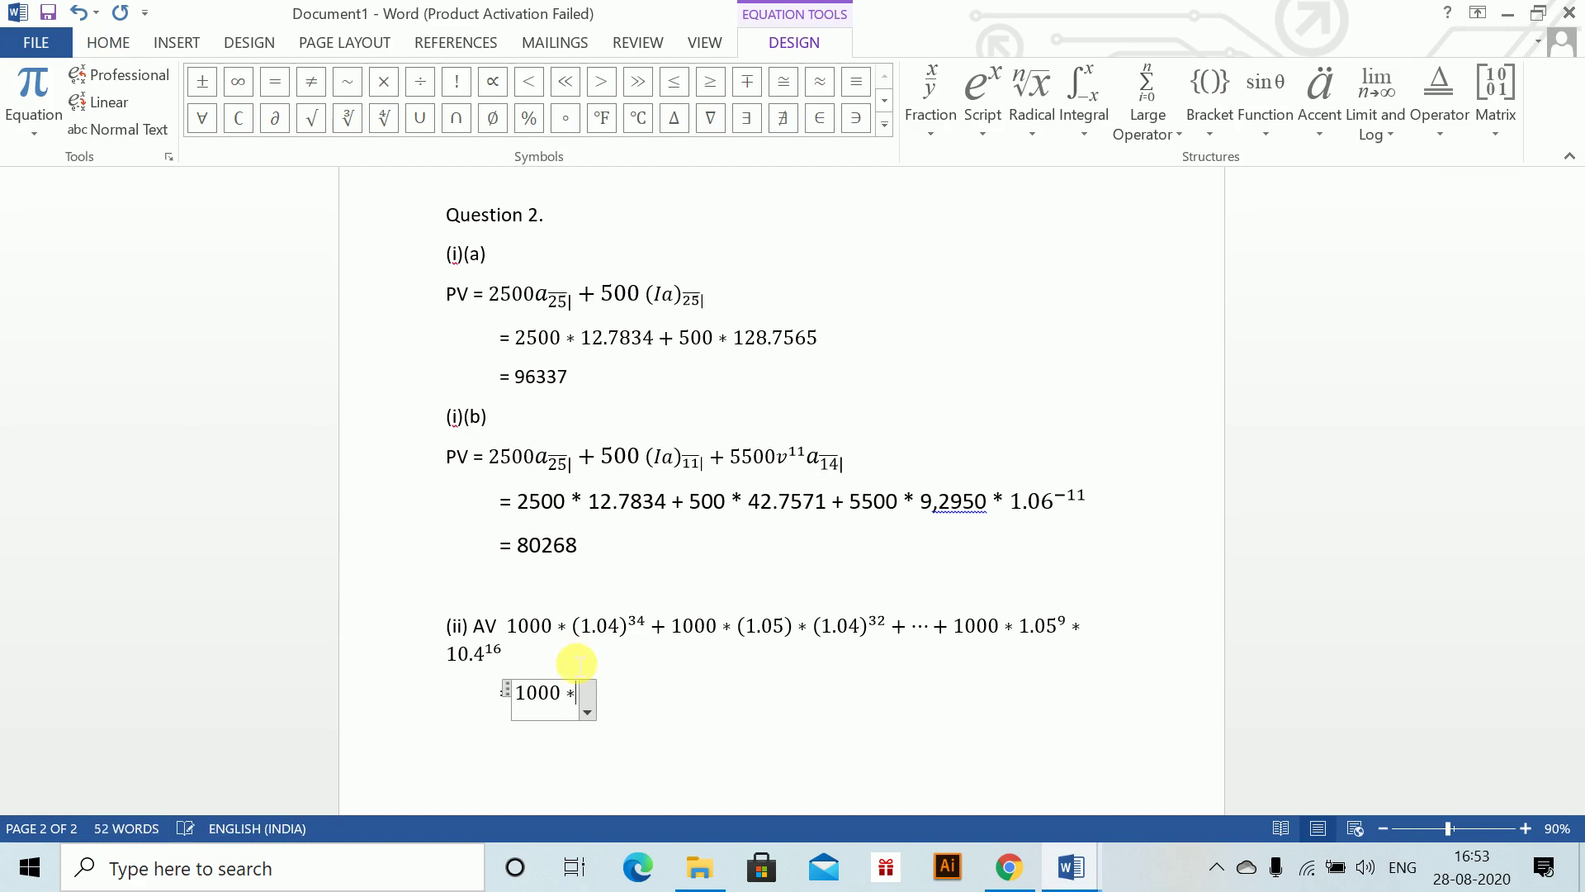
type("1.04")
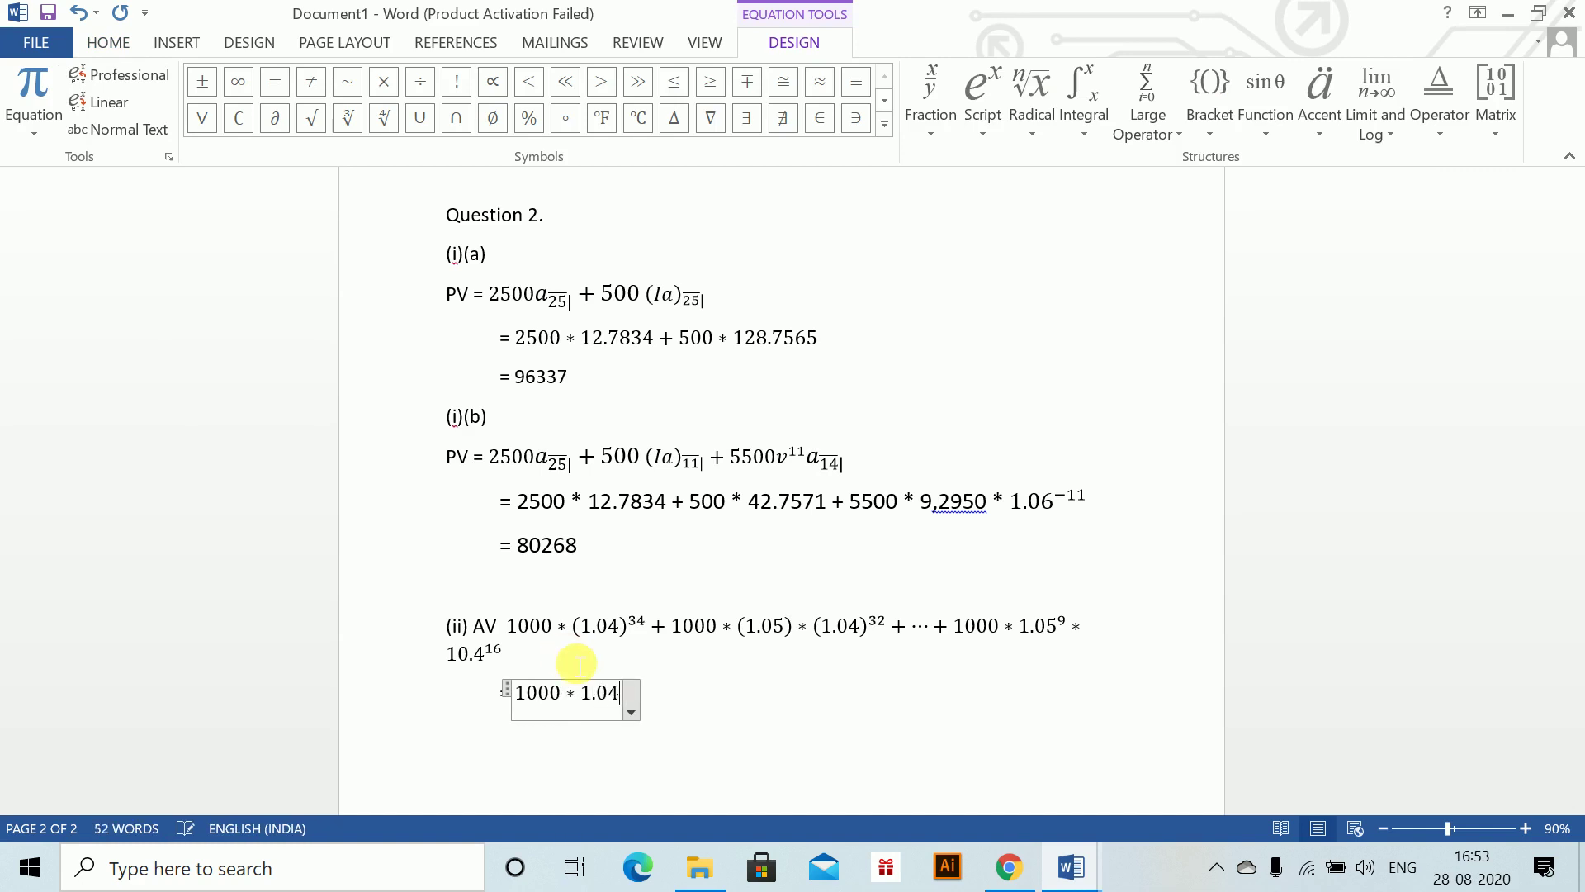
type("^34")
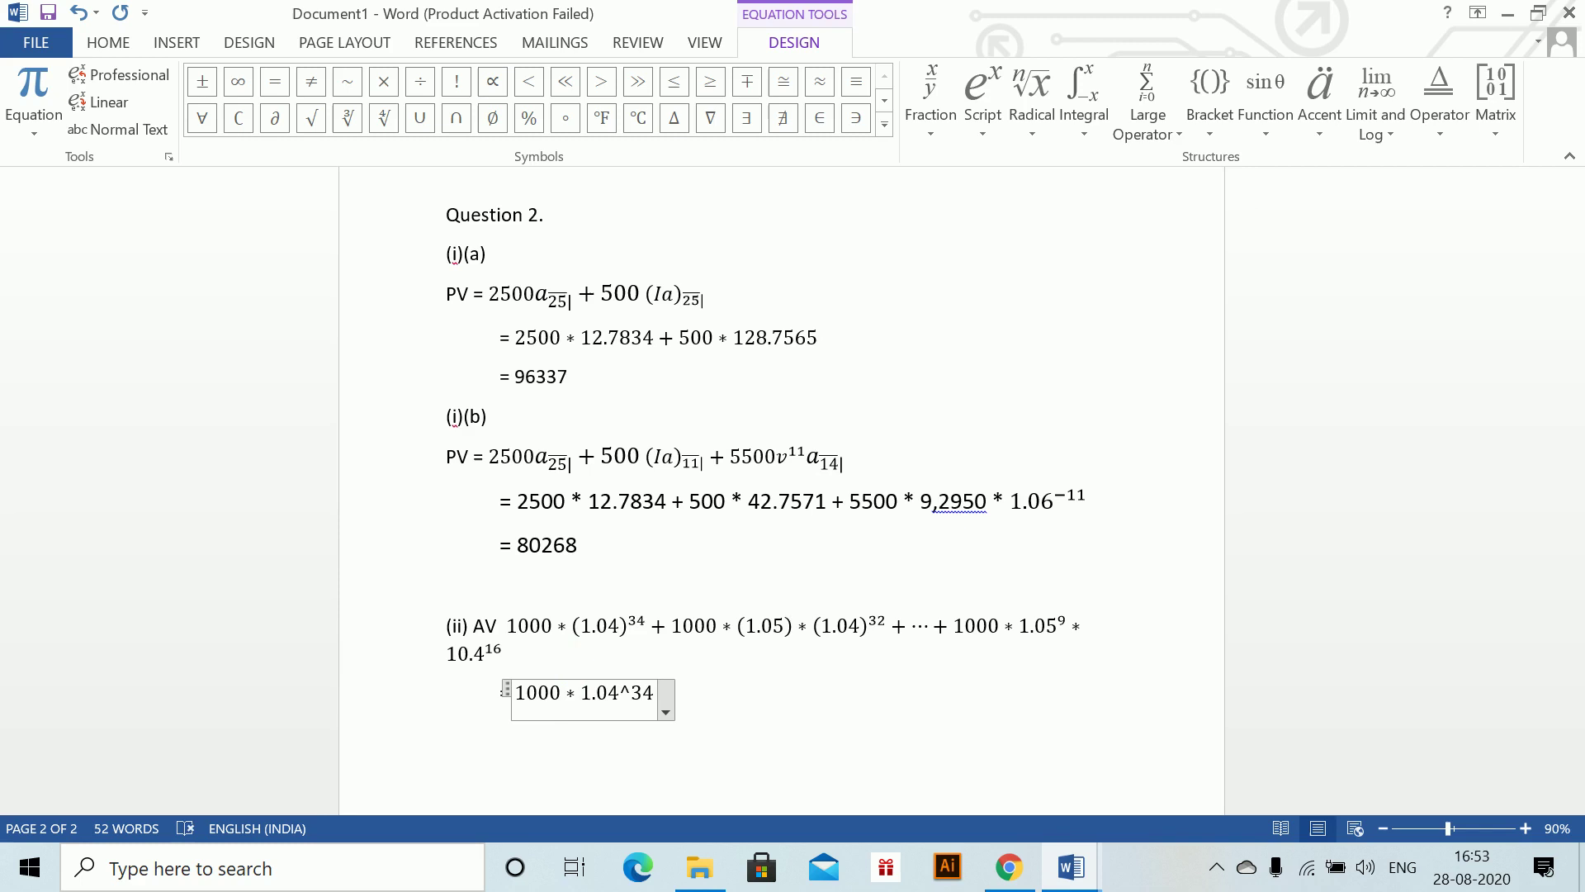
type(" *(1+")
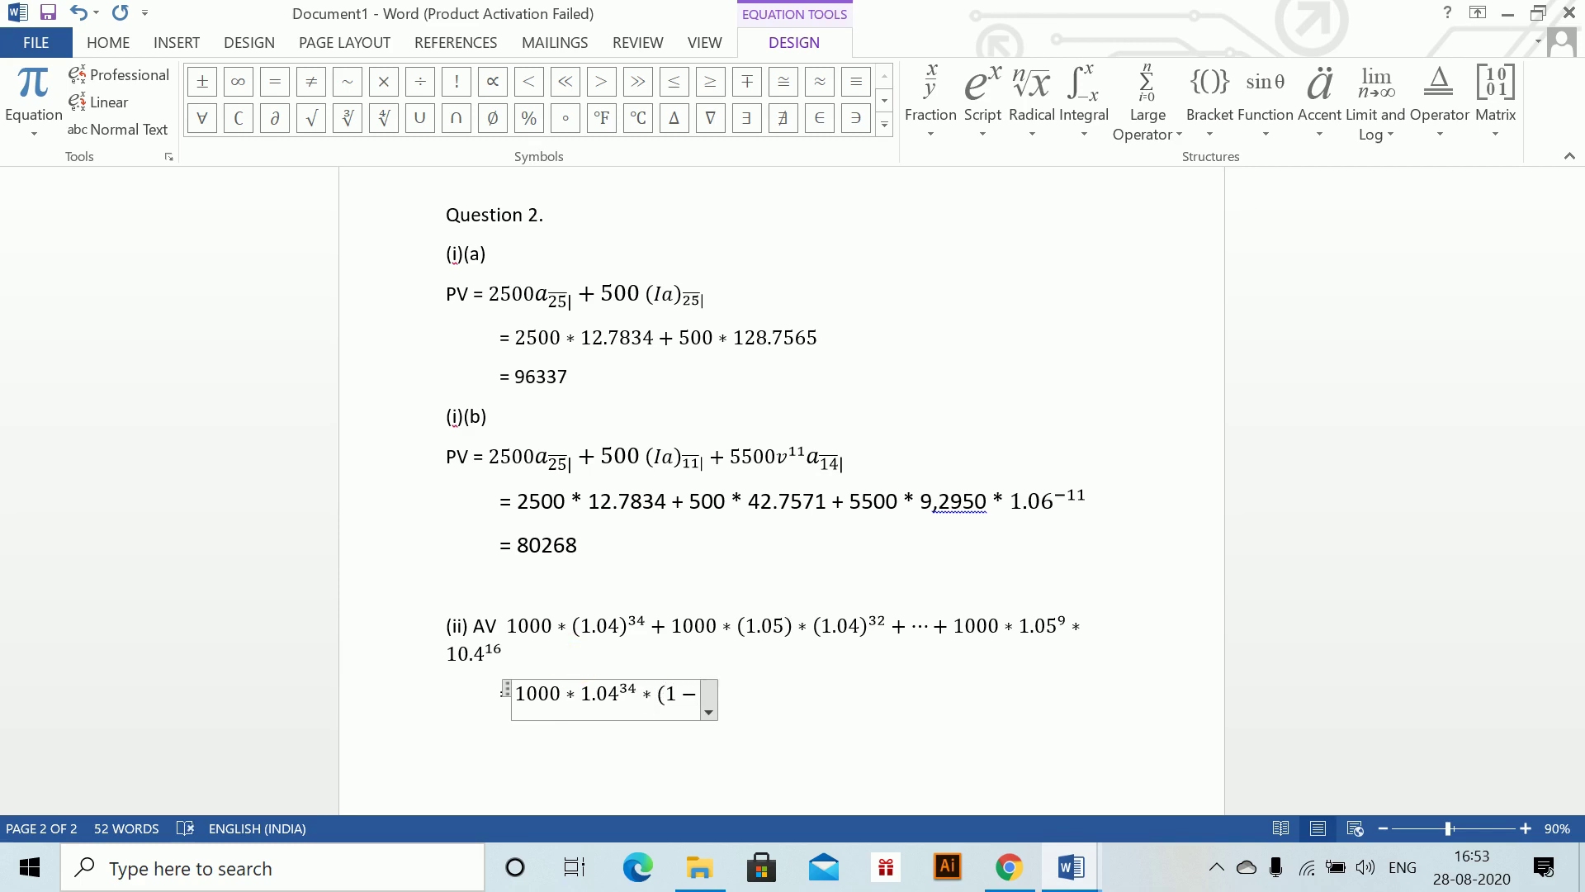
type("(1")
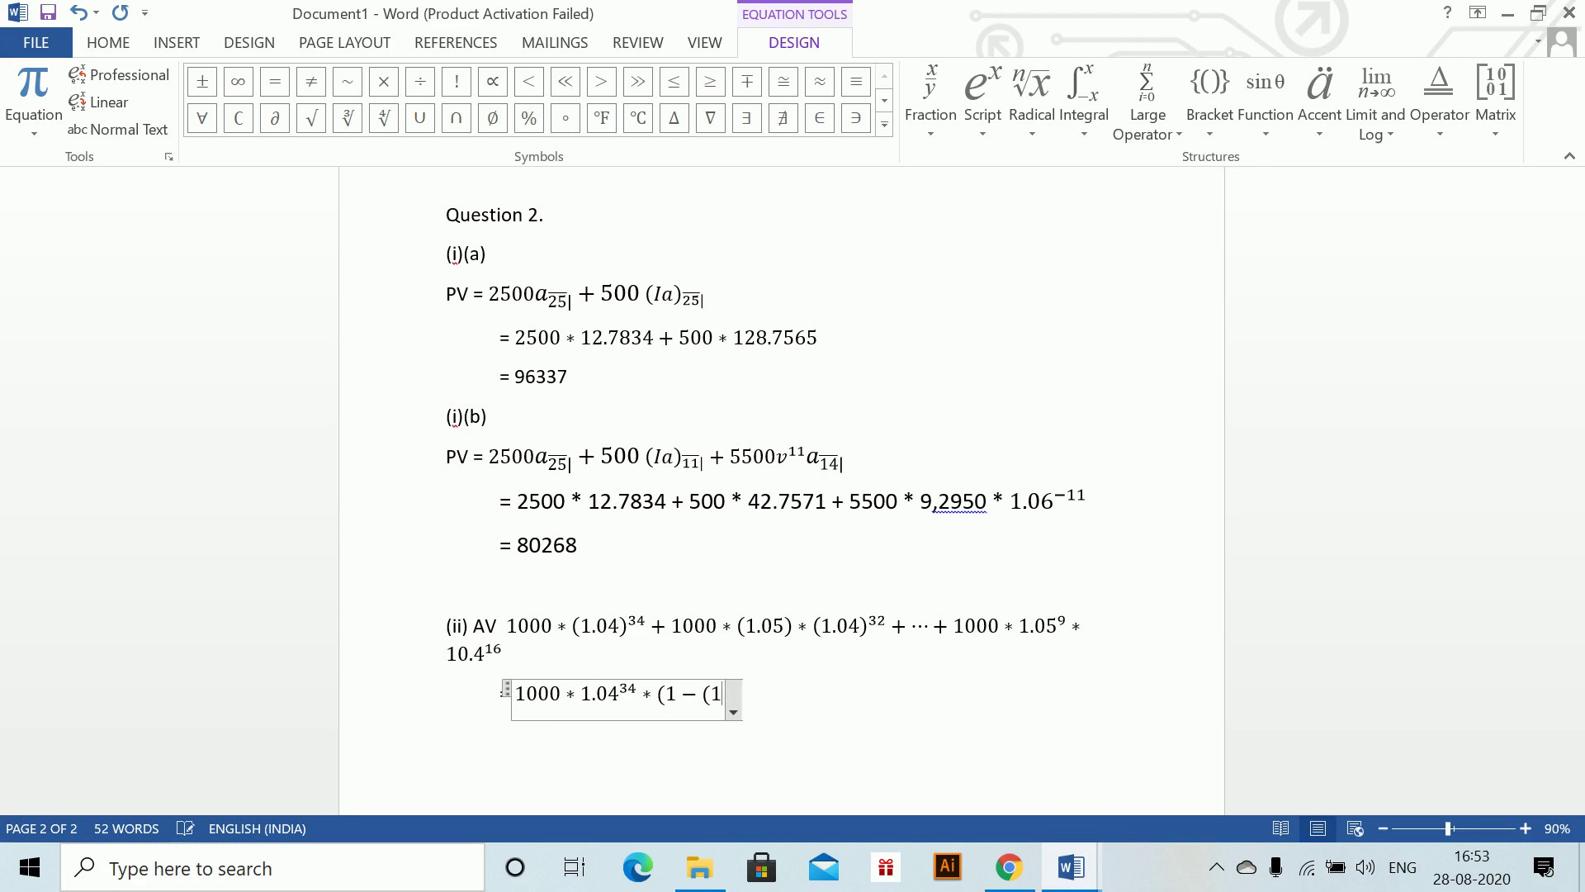
type(".05*1.")
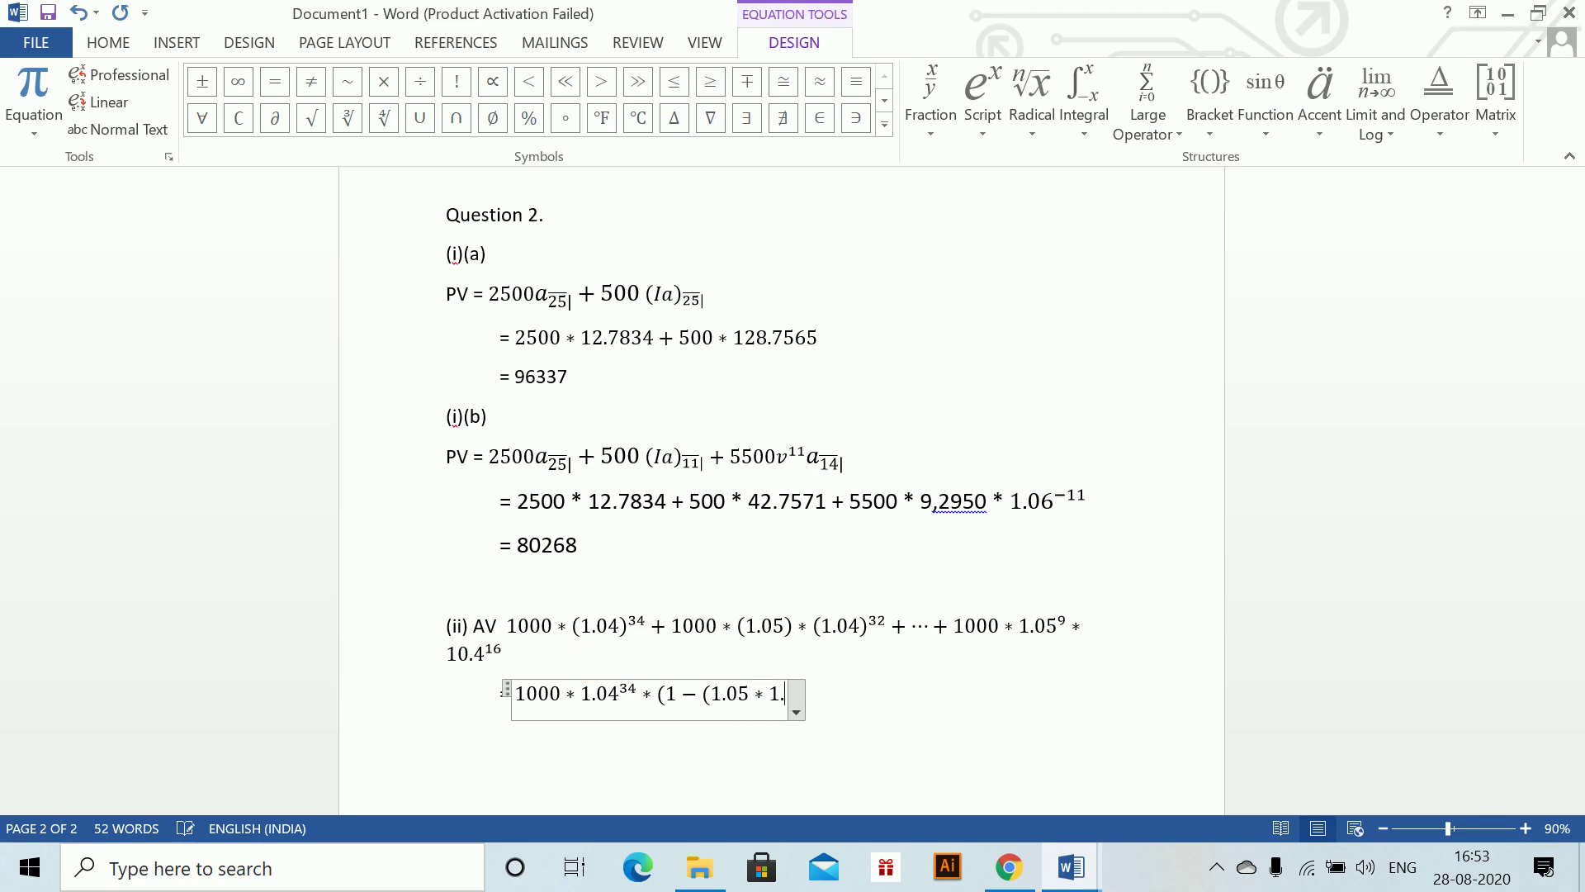
type("04")
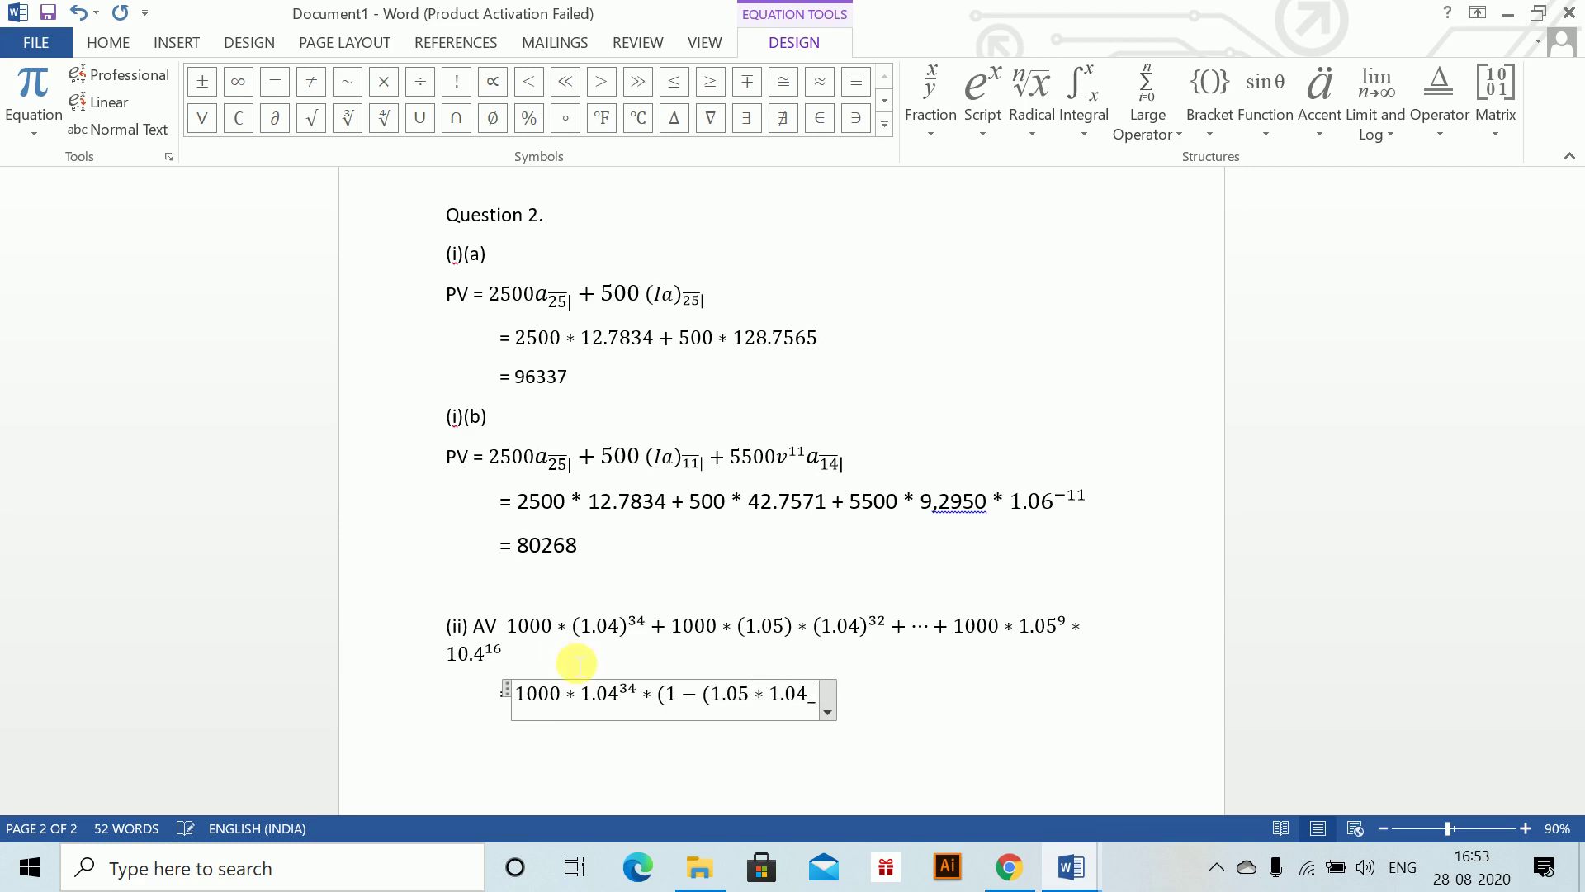
type("^(-2)")
key("space")
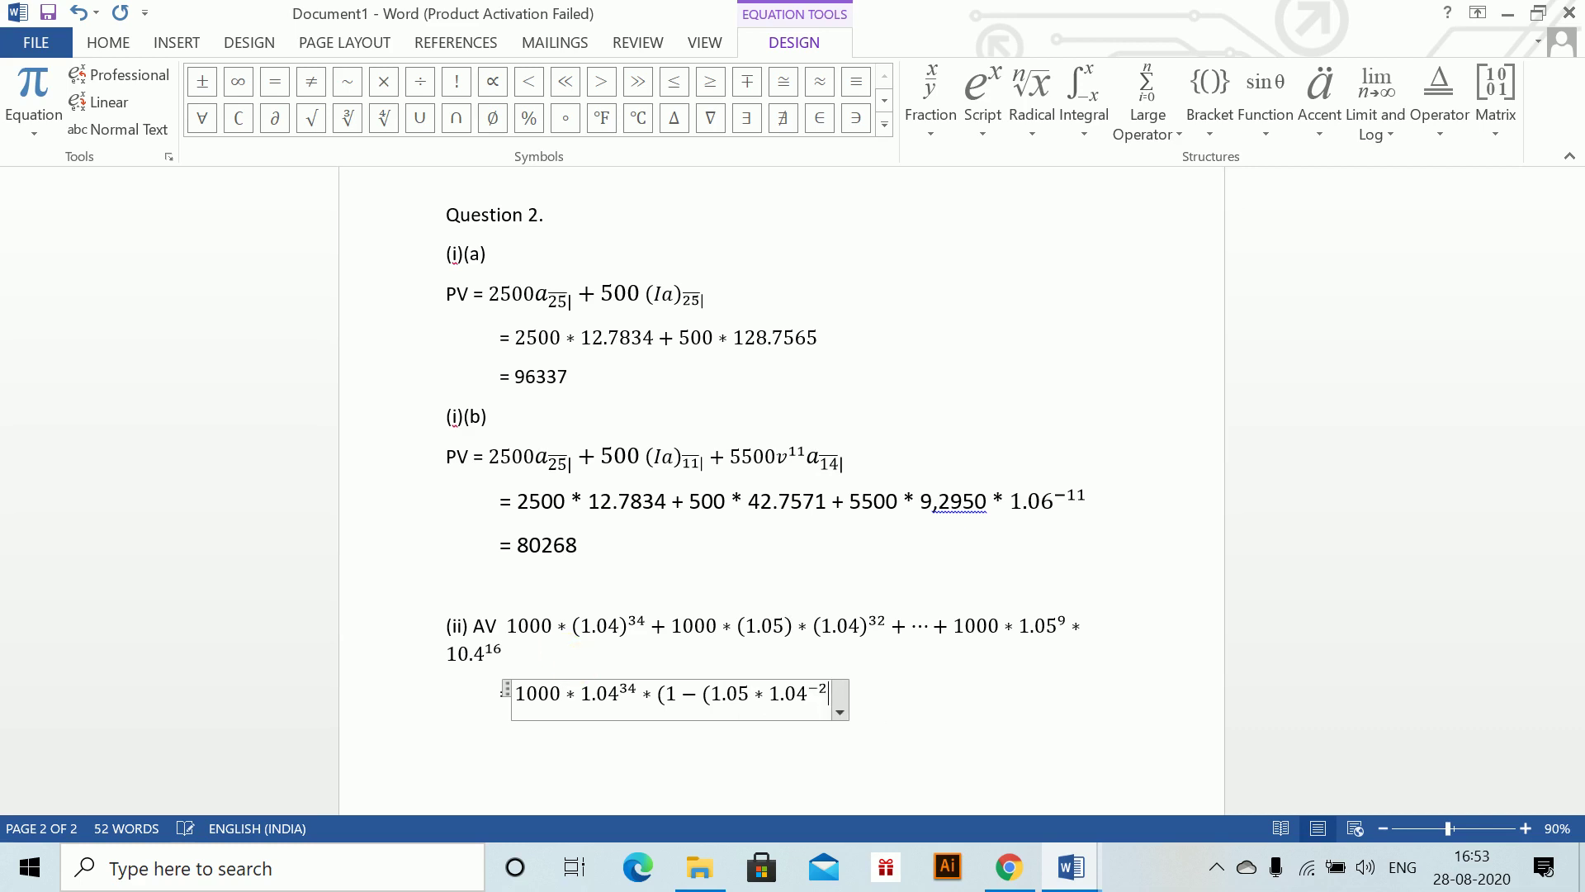
type(")")
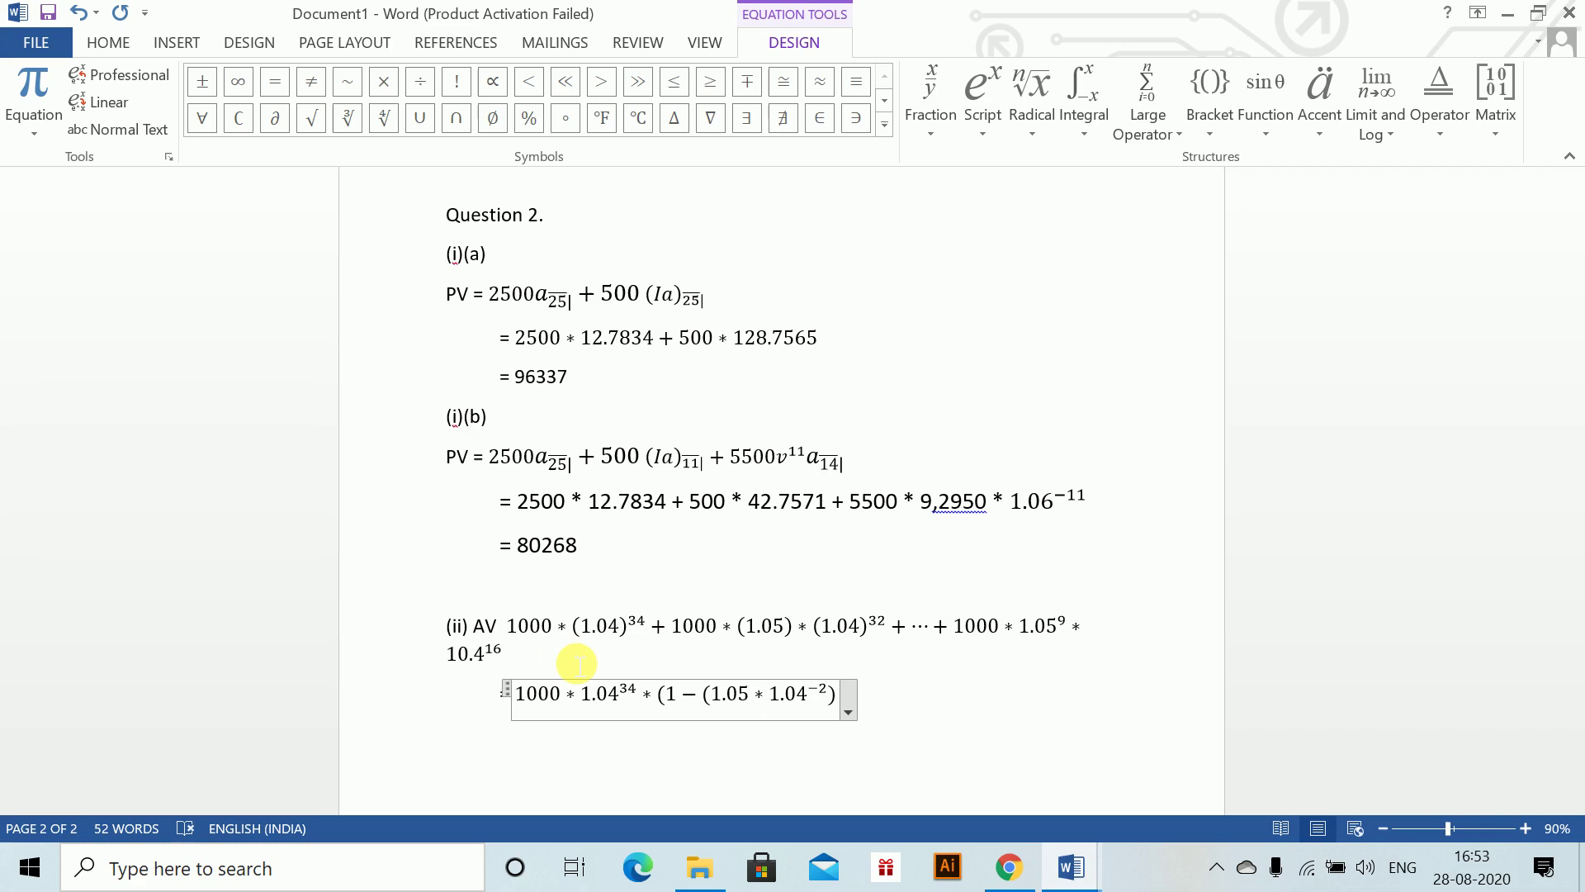
type("^10")
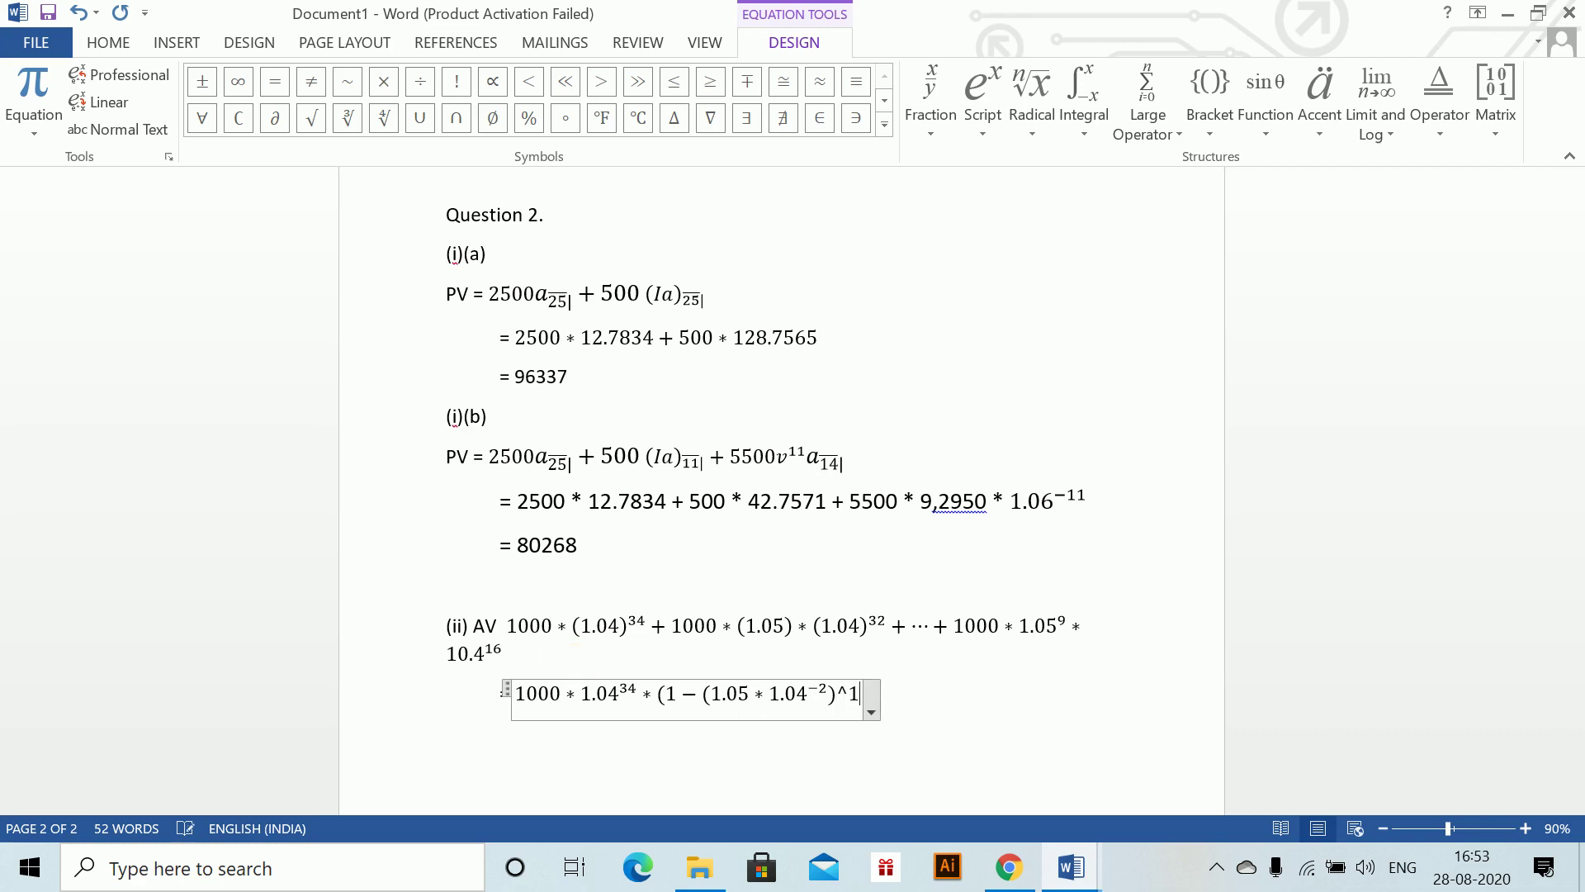
key("space")
- Divide by (1−(1.05*1.04)) to form the fraction, then append = 33324
type(")")
type("/(")
type("1")
key("BackSpace")
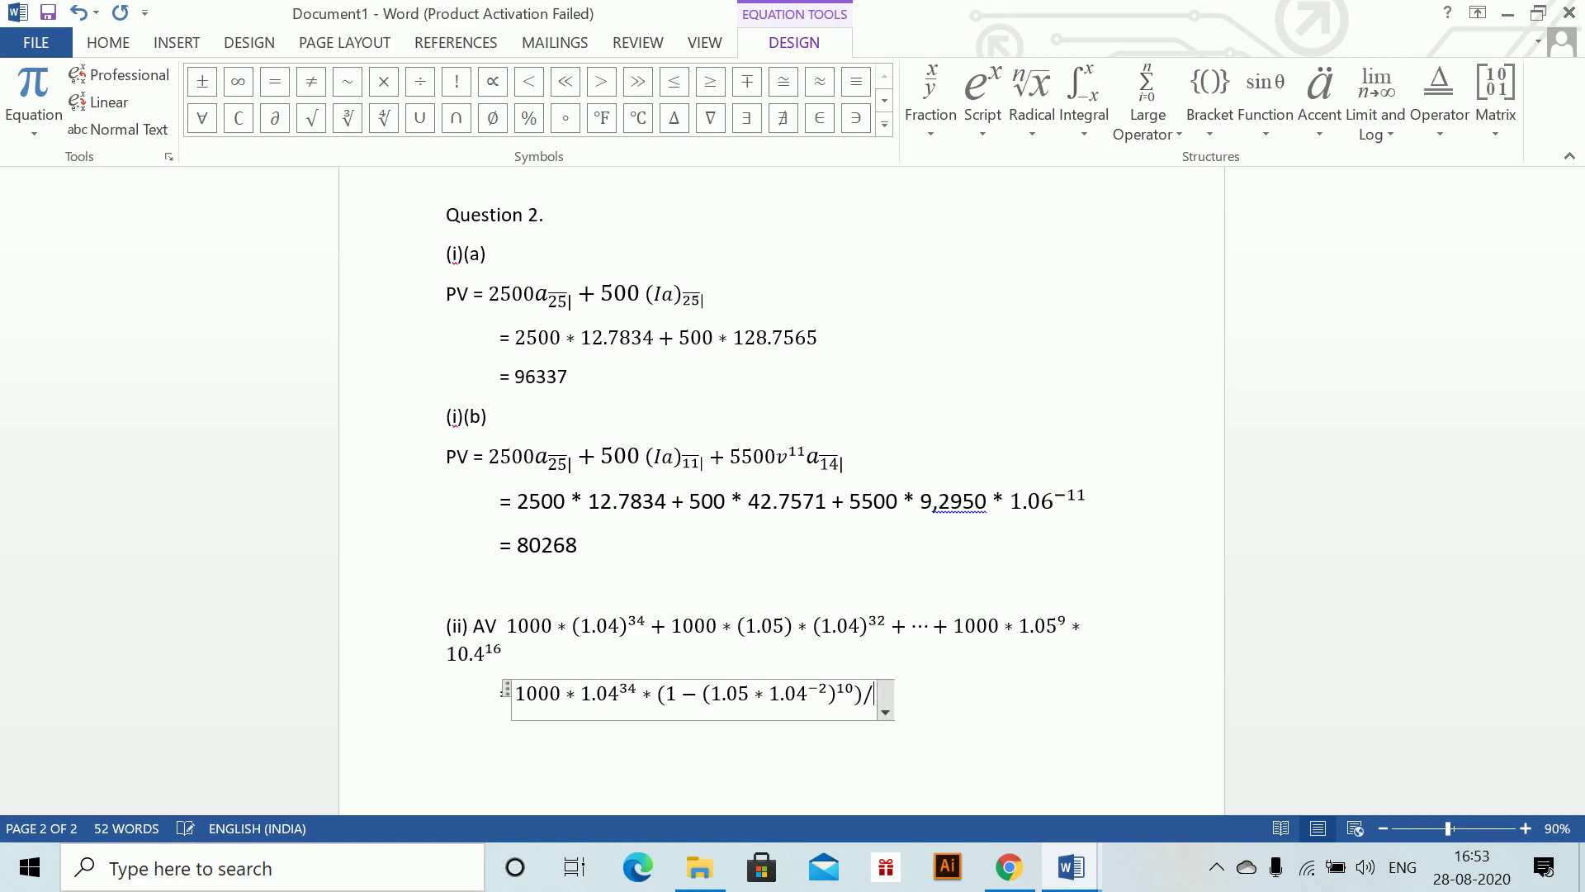
type("(1-")
type("(1.05")
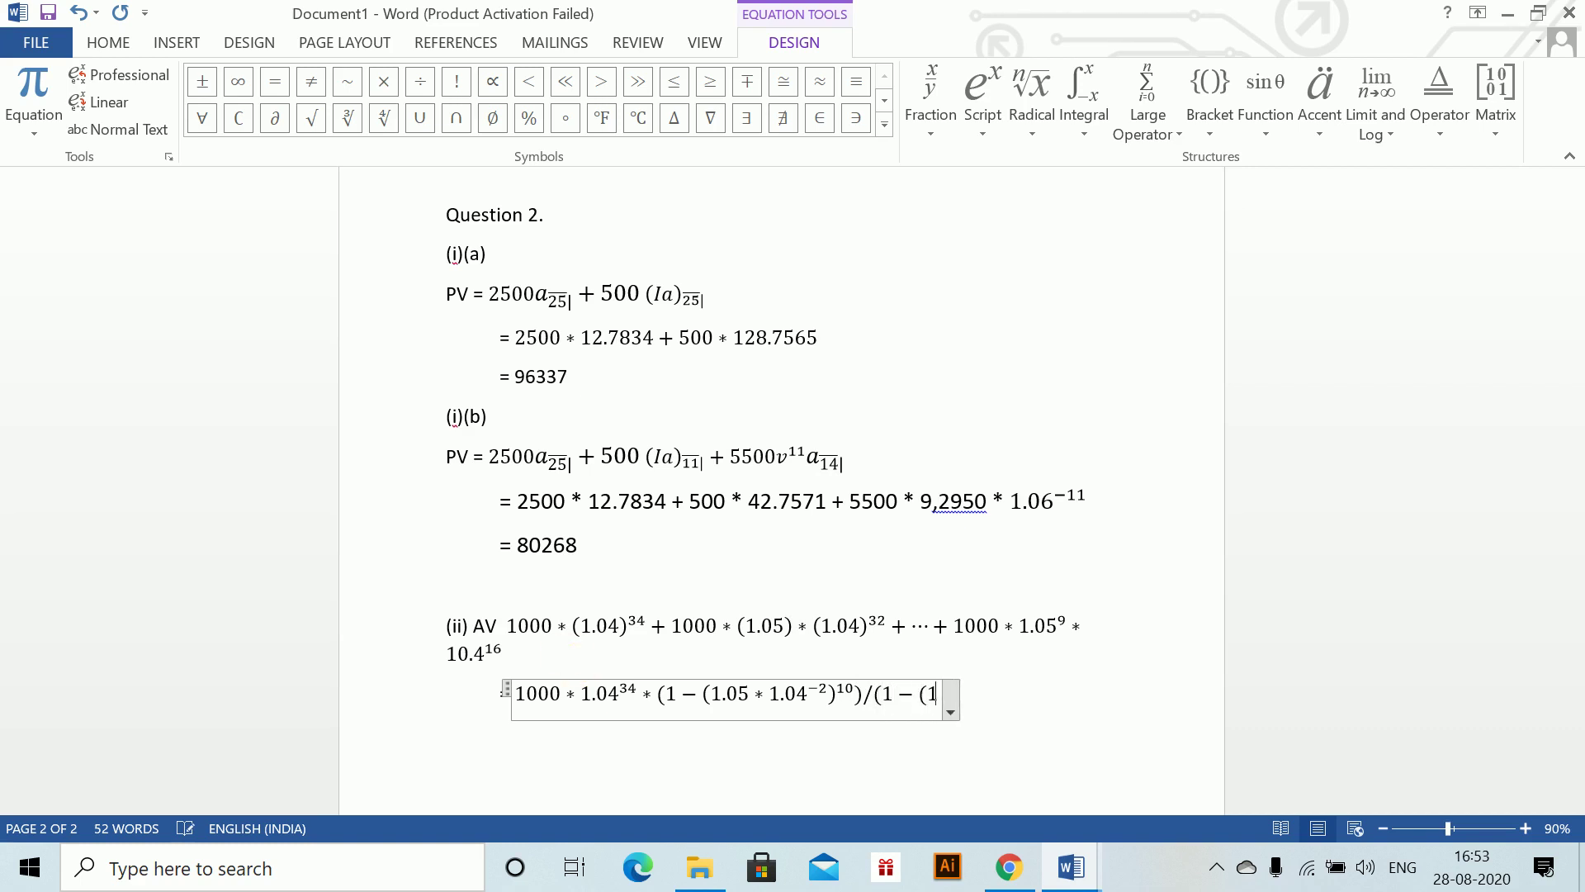
type("*1.04")
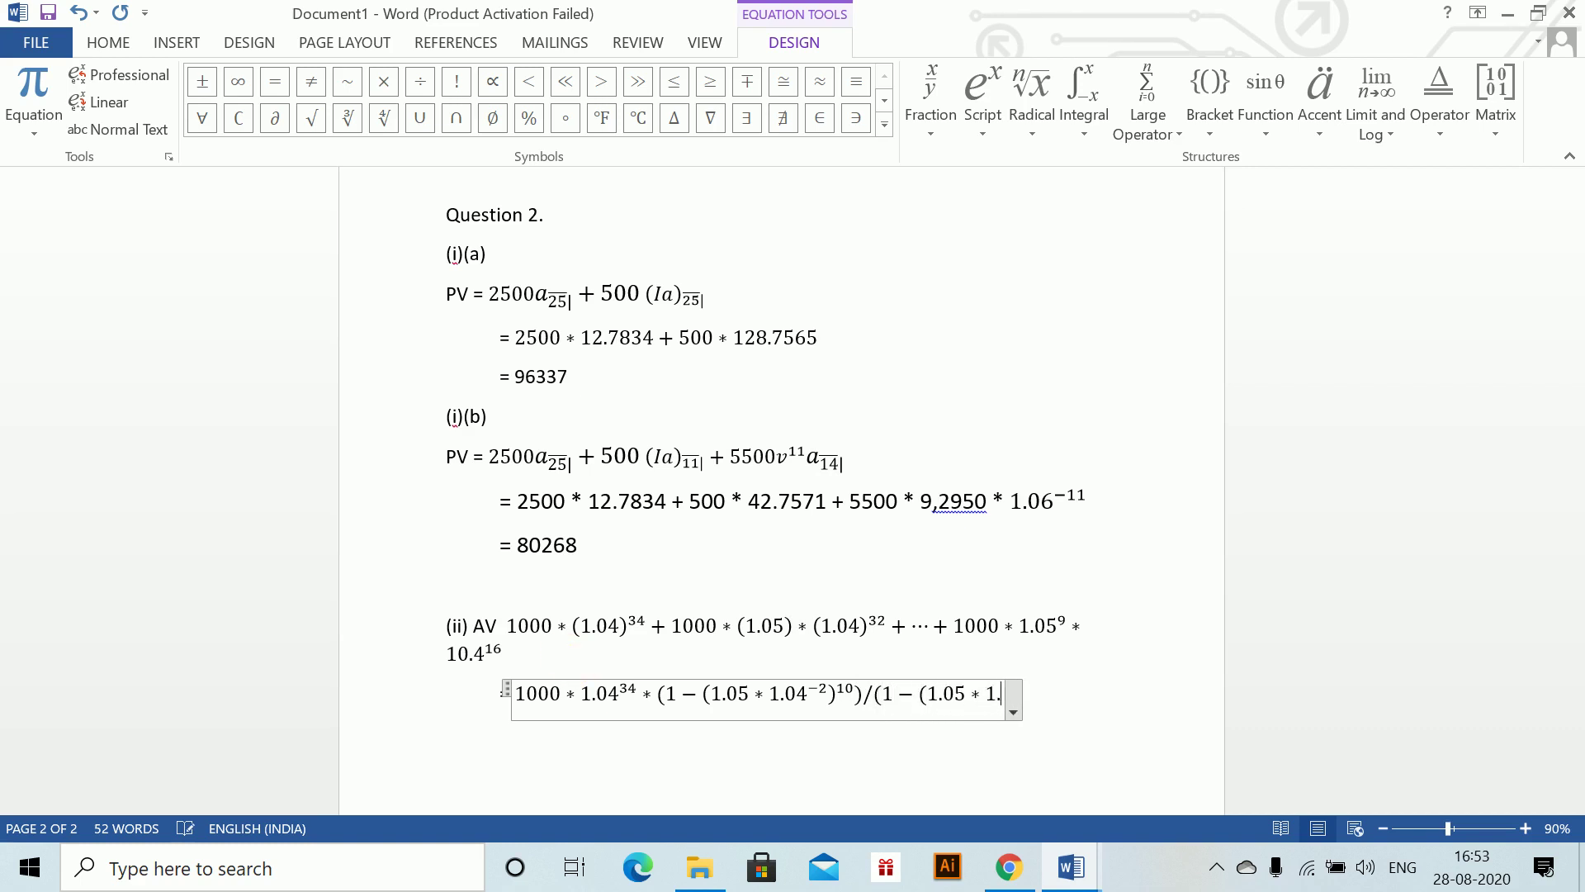
type("))")
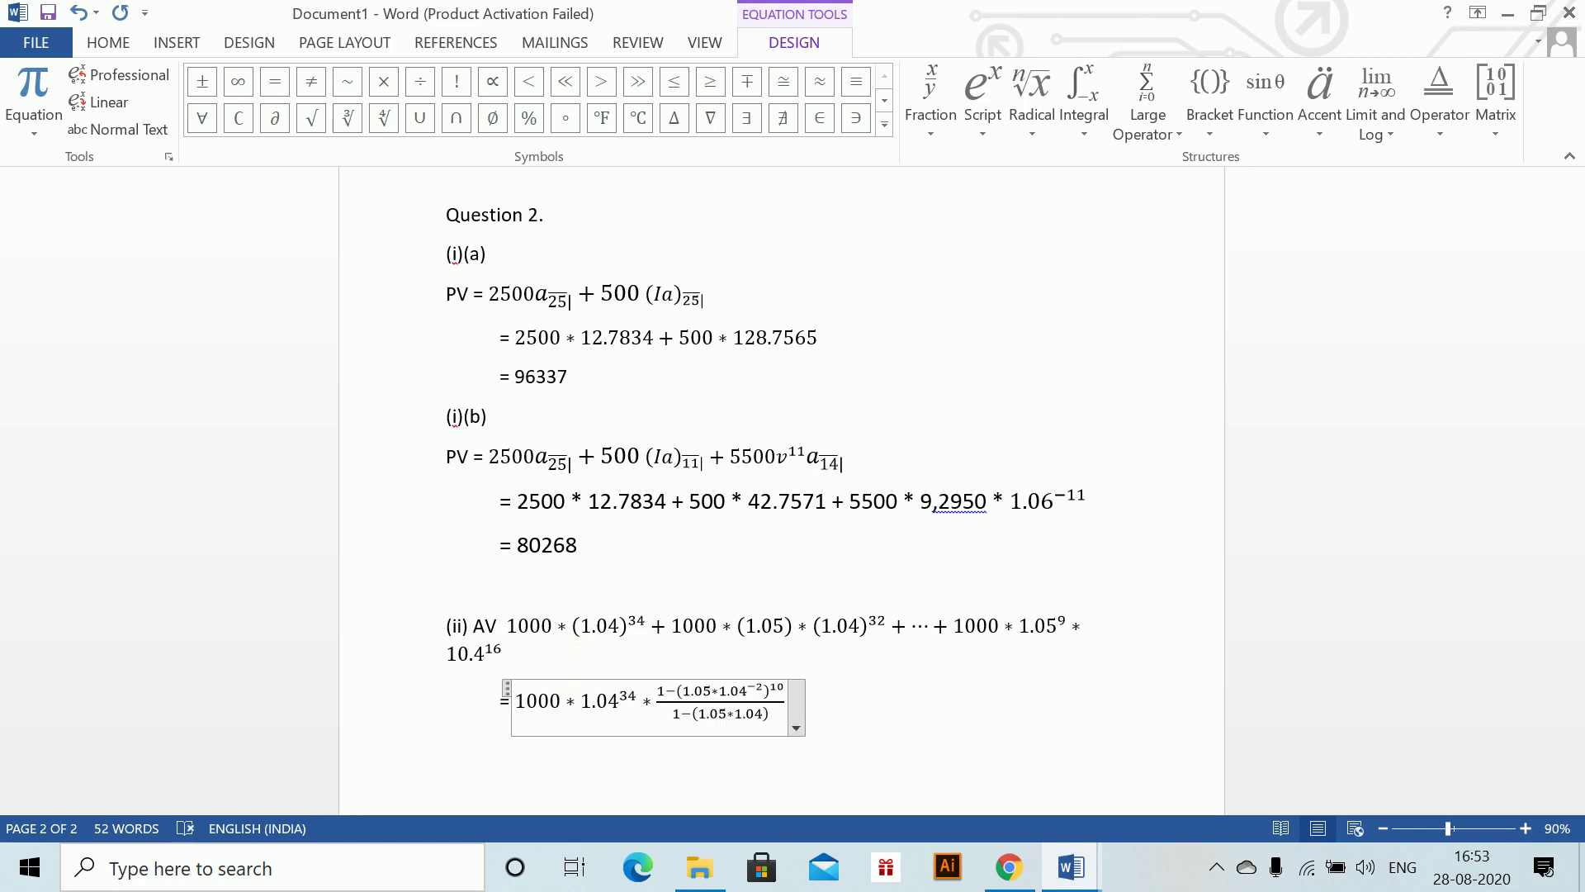
left_click(577, 664)
key("Down")
key("End")
type("= 3")
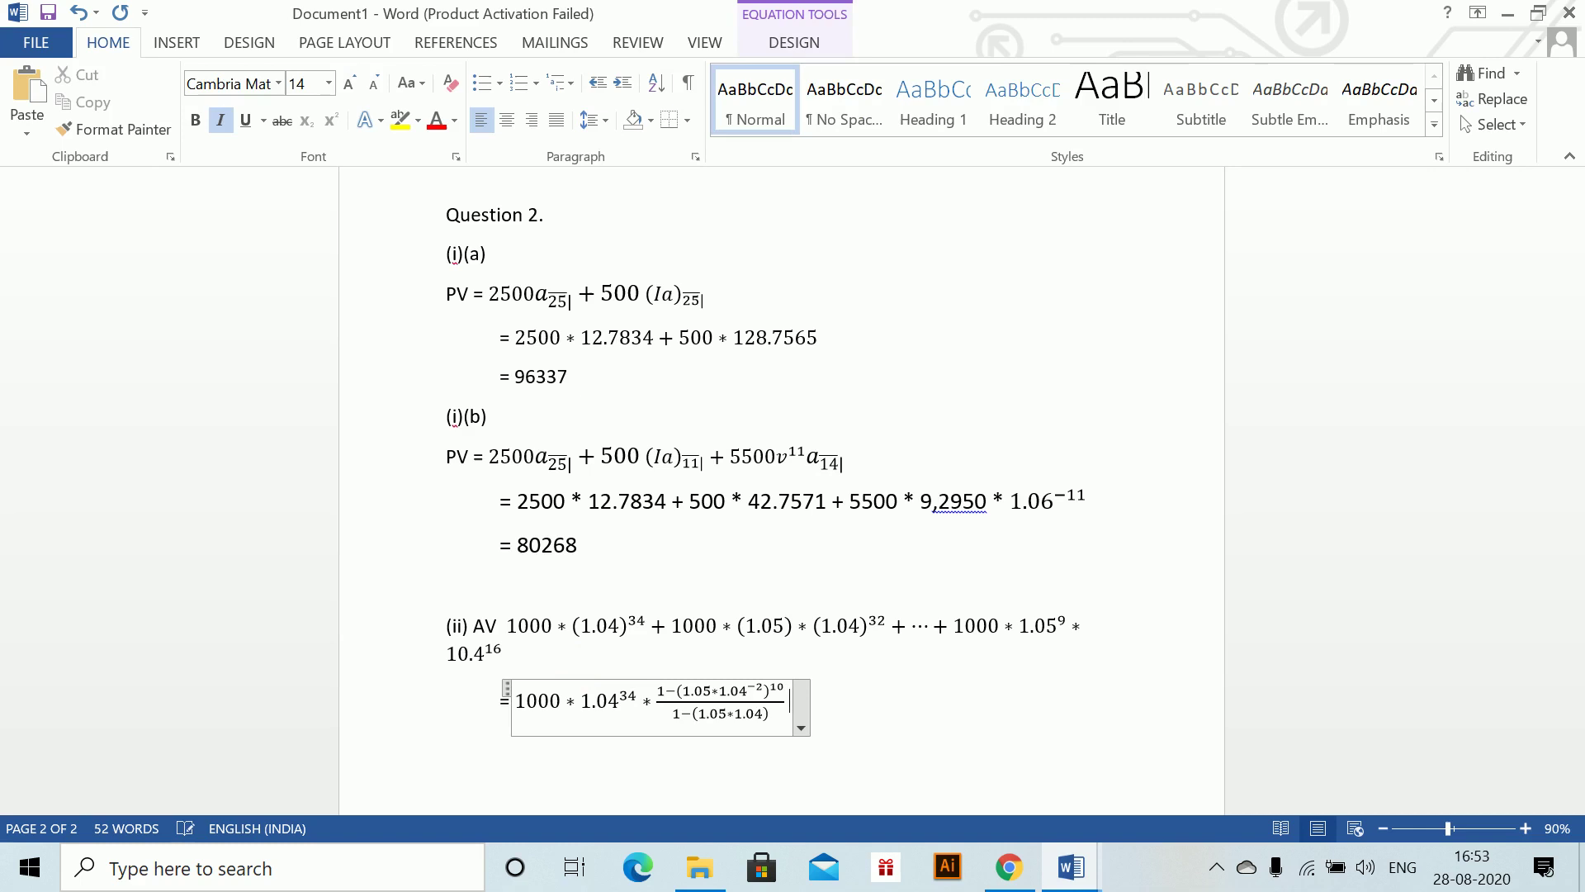
type("33")
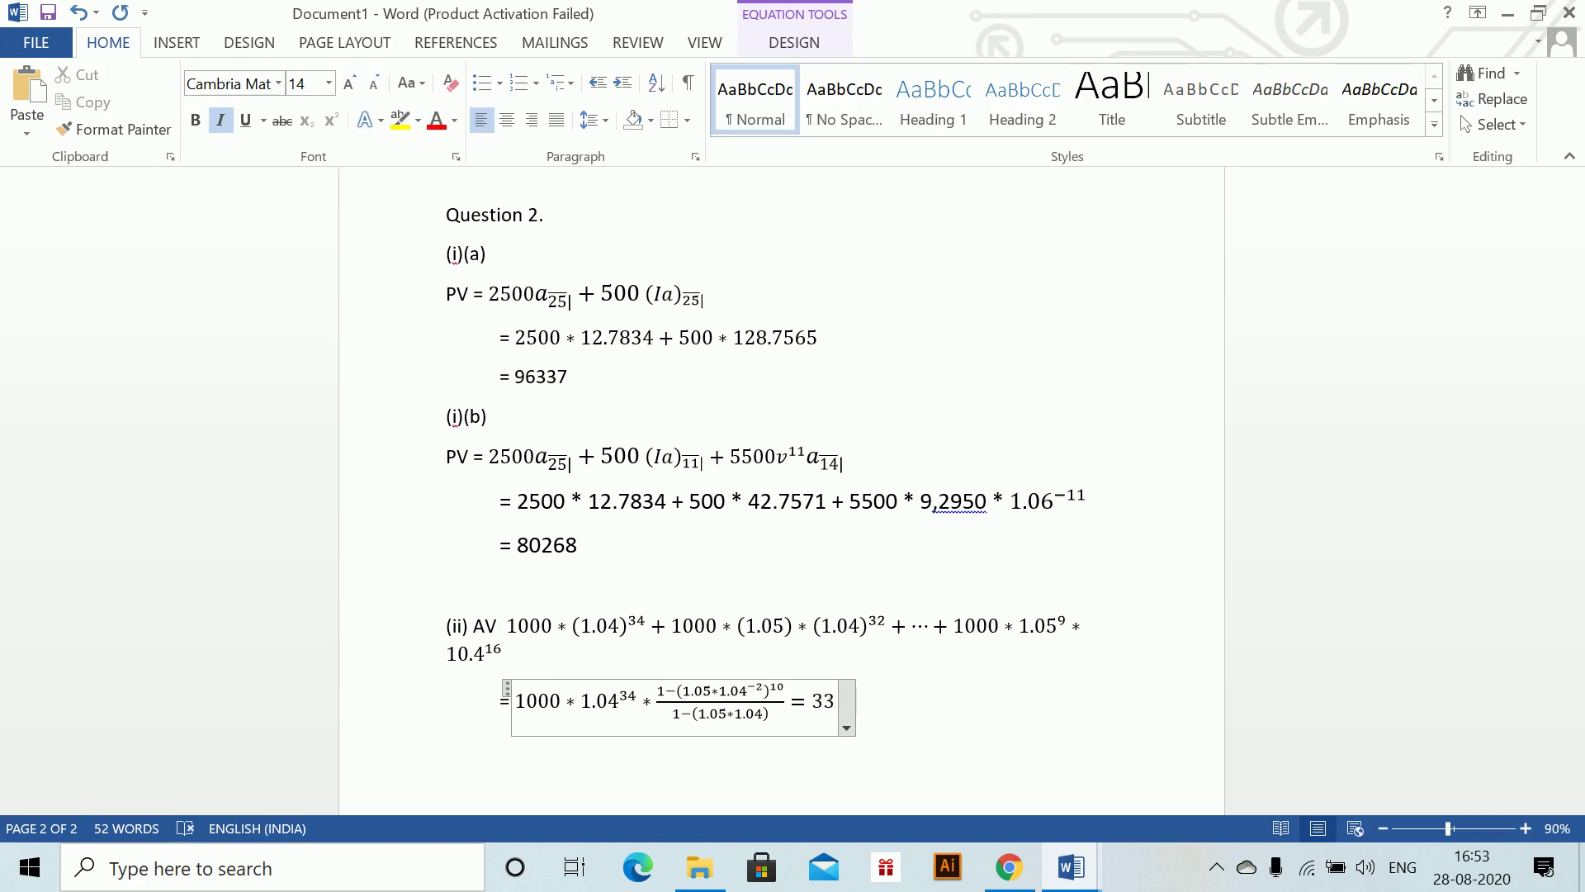
type("32")
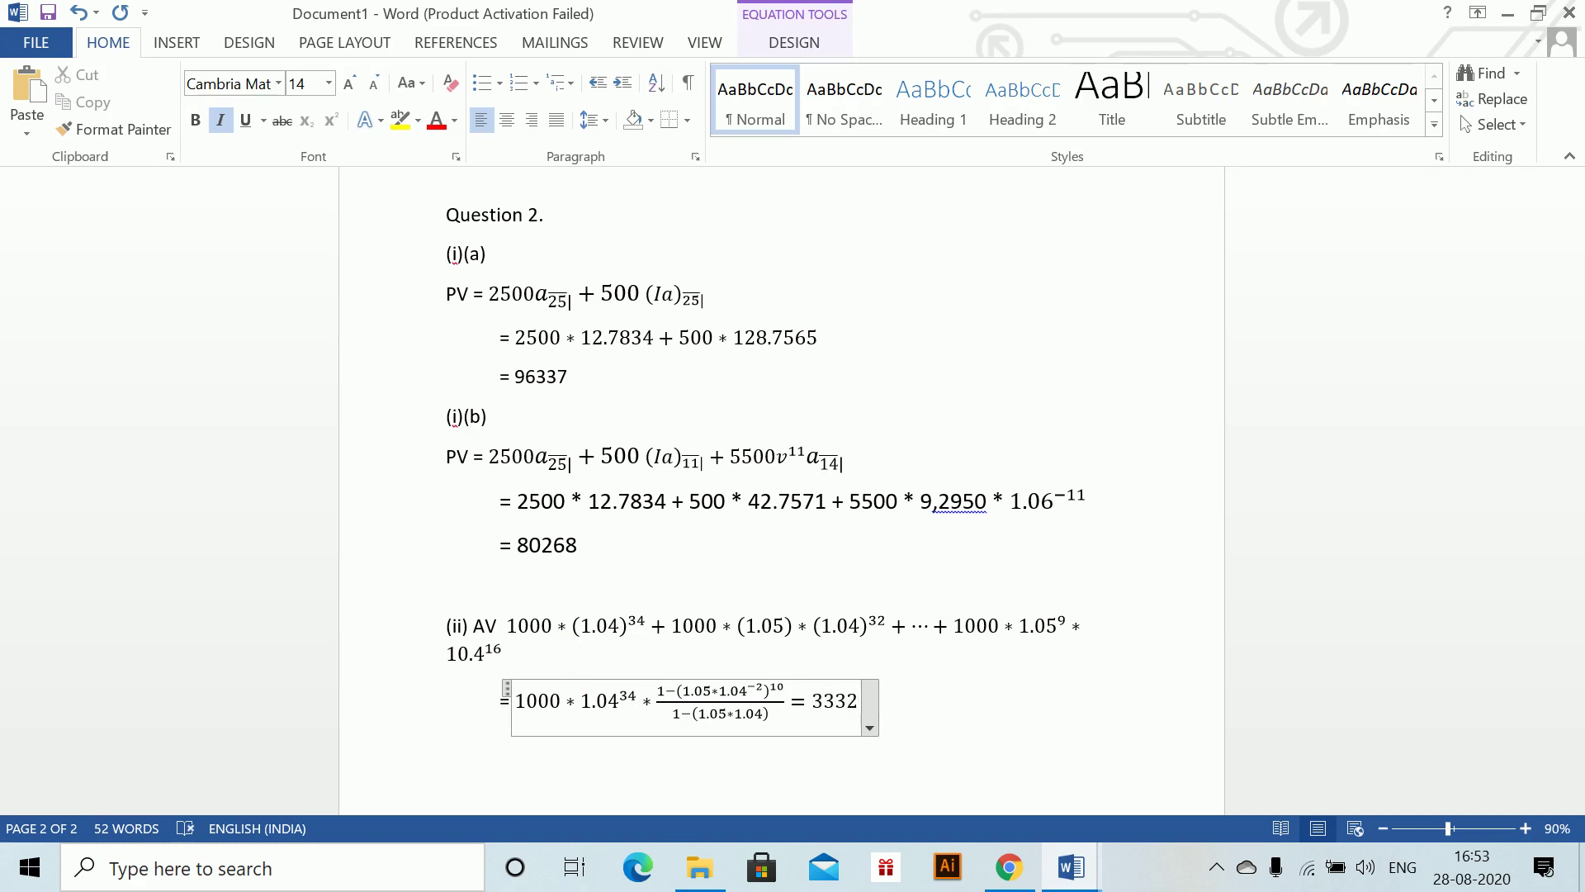
type("4")
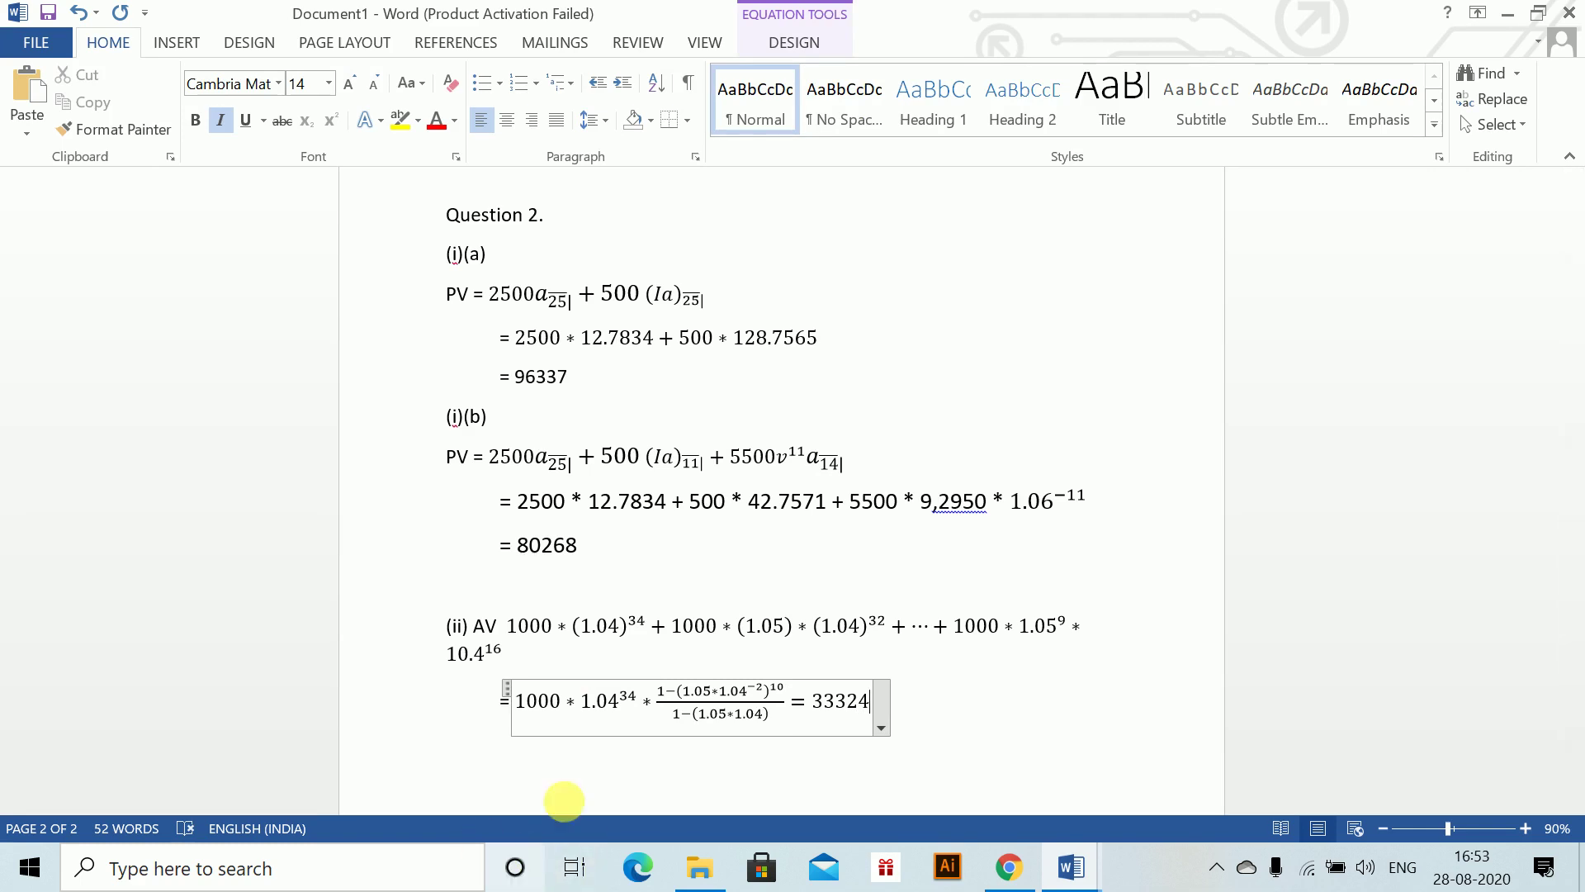
key("Return")
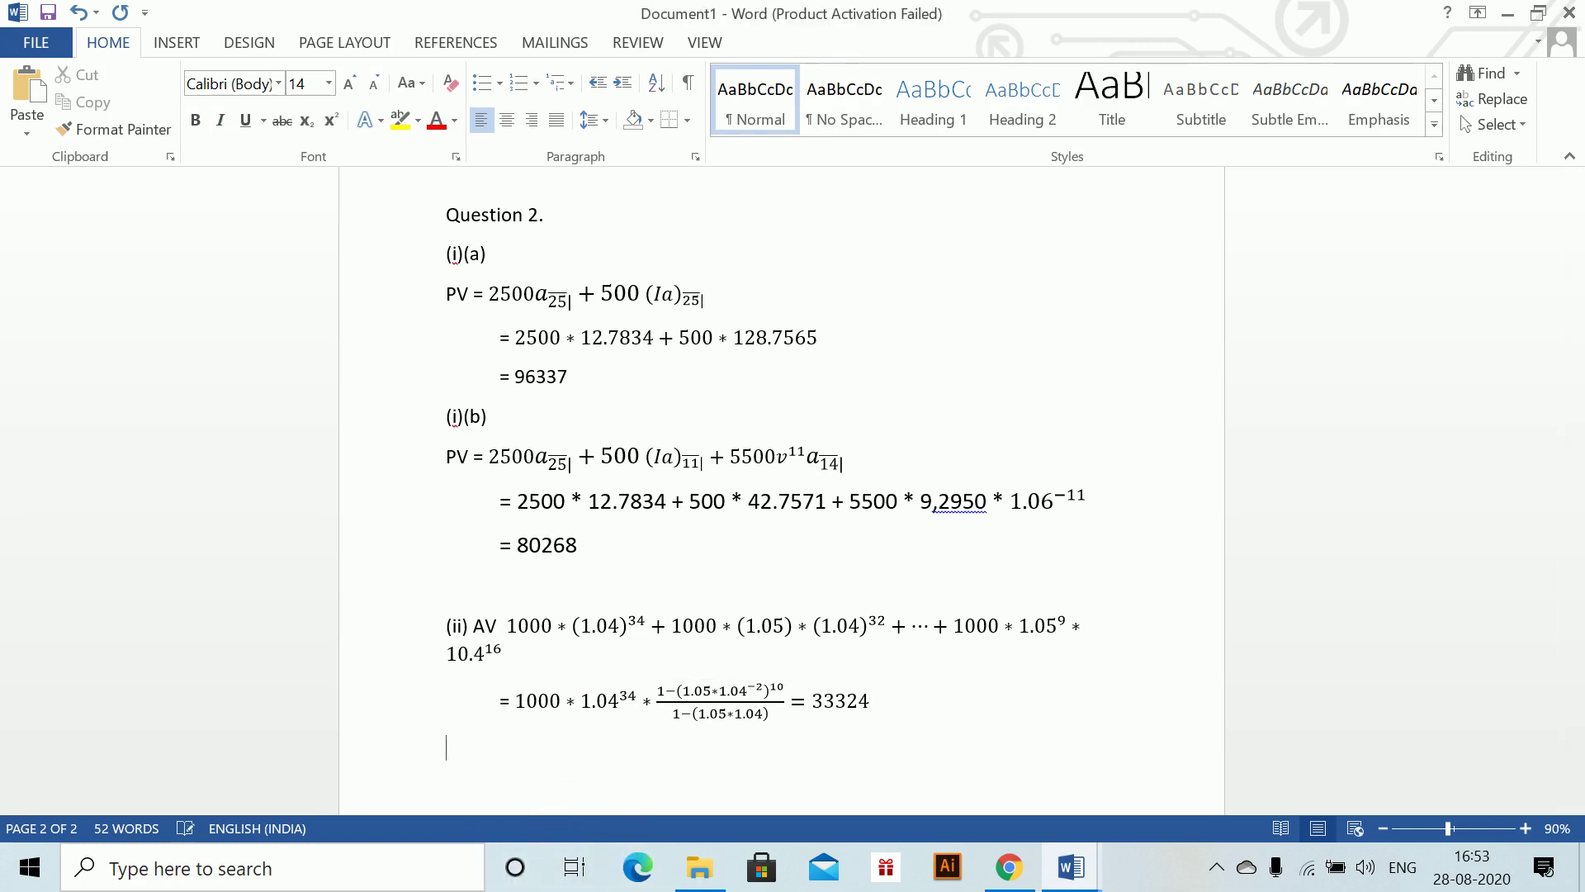